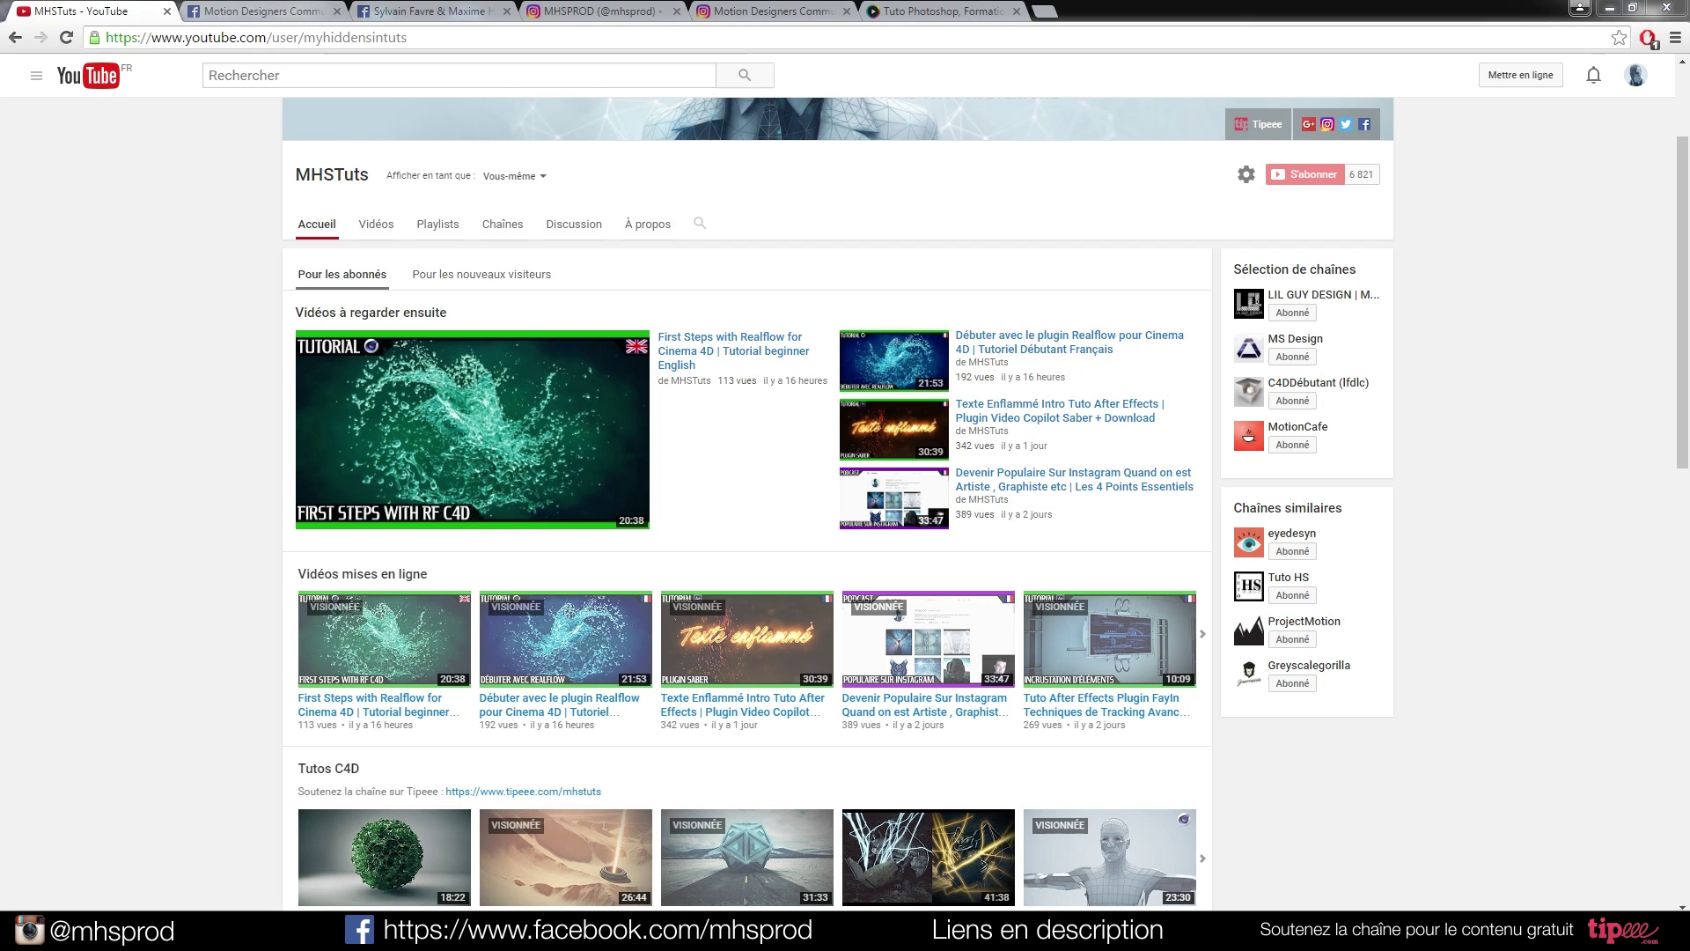
Look through the chapter videos in the Formation Realflow folder and close the folder window.
{"action": "left_click_drag", "start_coordinate": [1689, 124], "coordinate": [863, 217]}
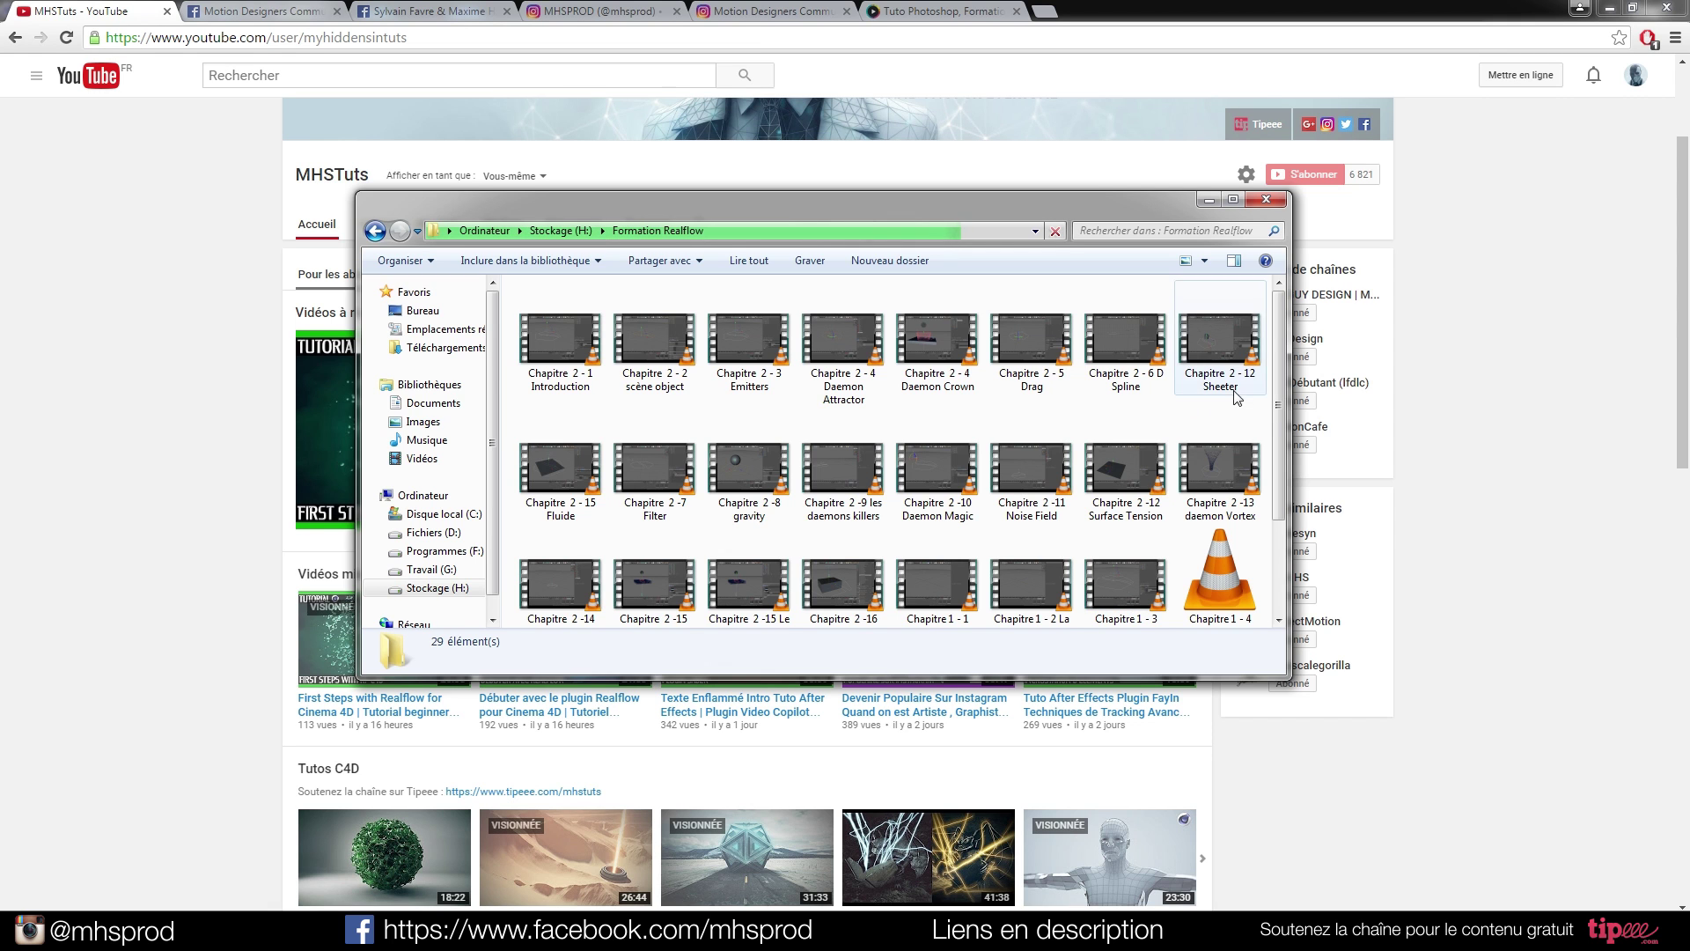
{"action": "left_click_drag", "start_coordinate": [1283, 372], "coordinate": [1276, 288]}
{"action": "left_click", "coordinate": [1266, 199]}
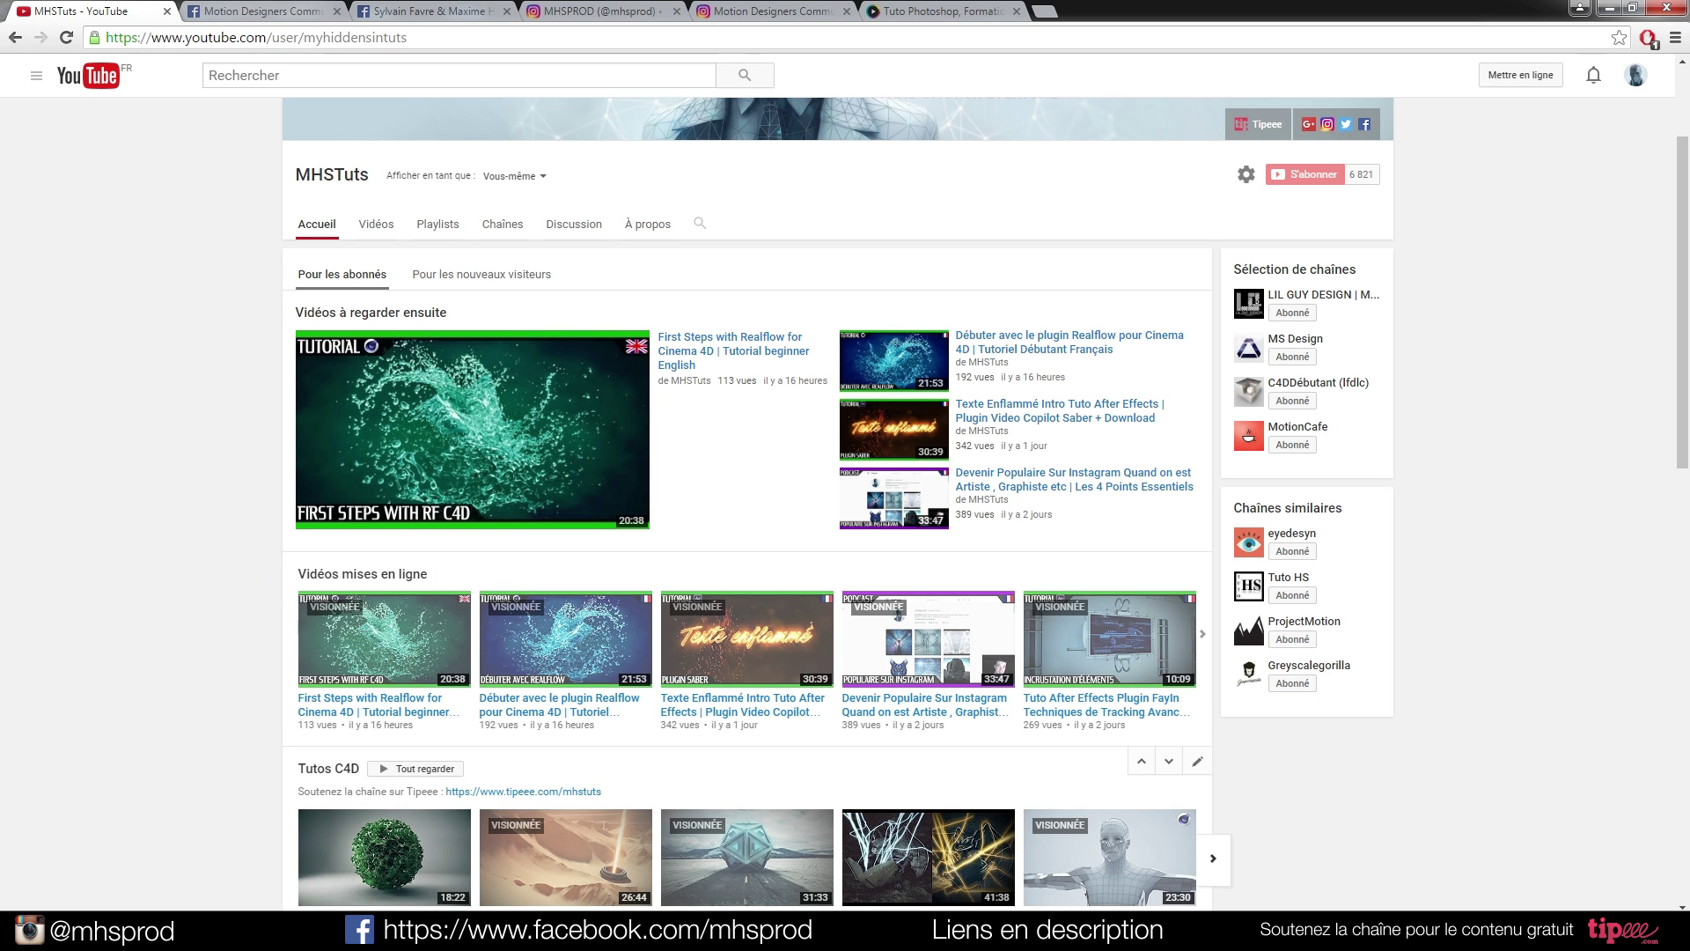
Switch to Cinema 4D and create a RealFlow scene in the empty project.
{"action": "left_click", "coordinate": [387, 931]}
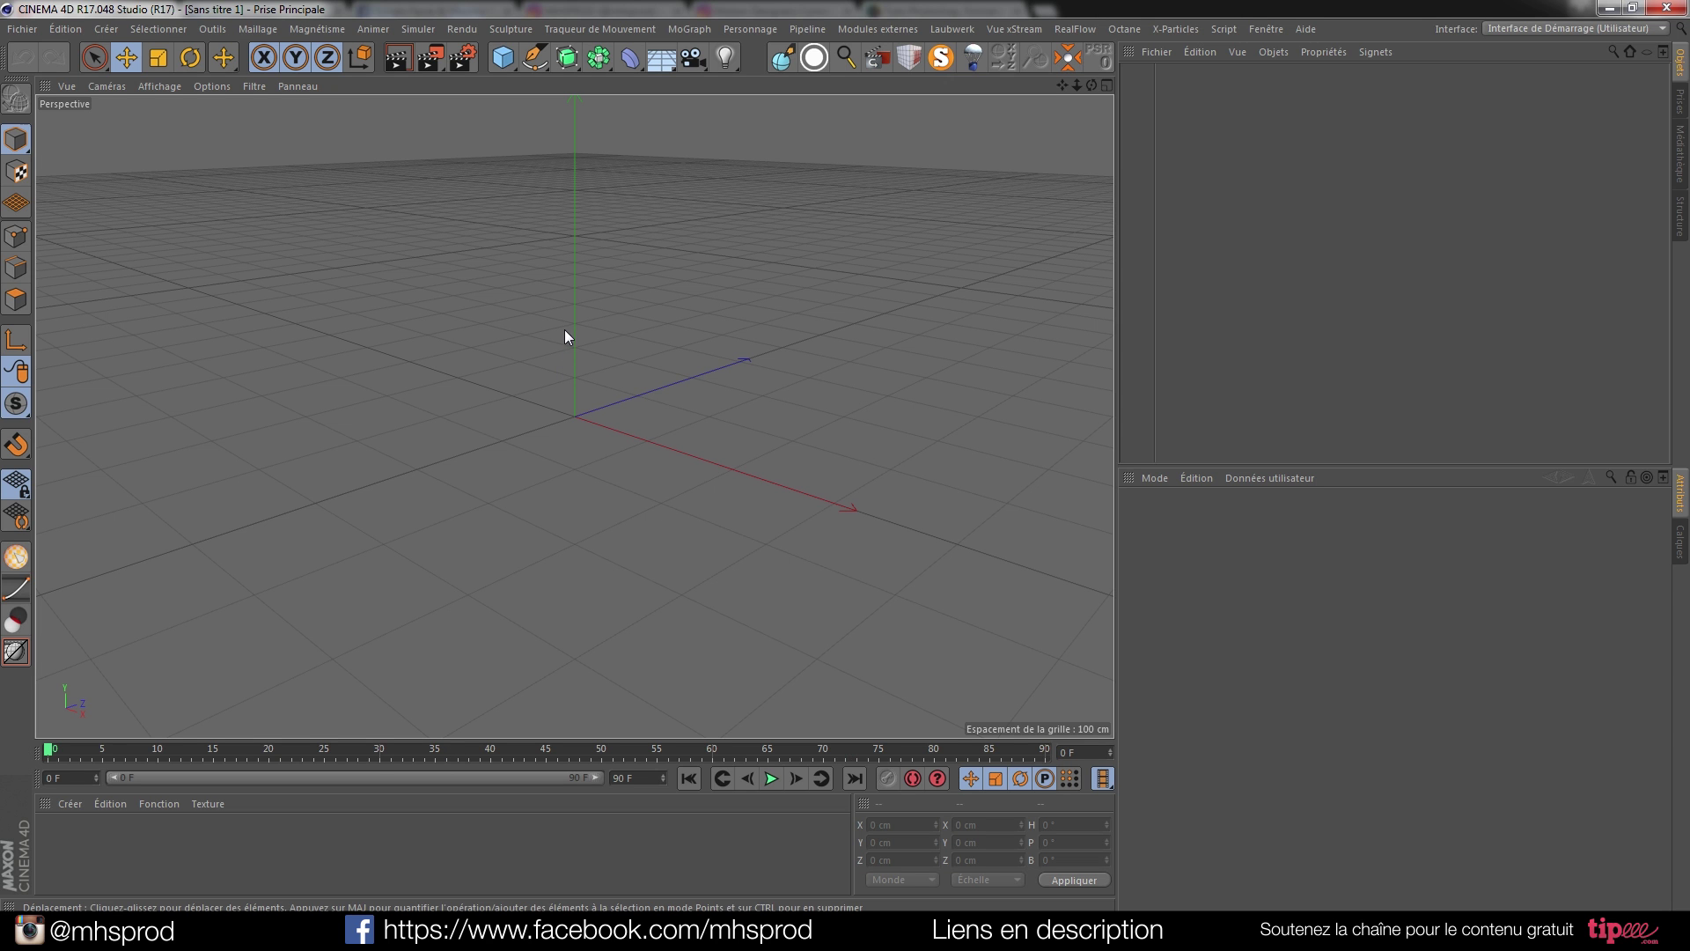
{"action": "left_click_drag", "start_coordinate": [581, 402], "coordinate": [588, 419], "text": "alt"}
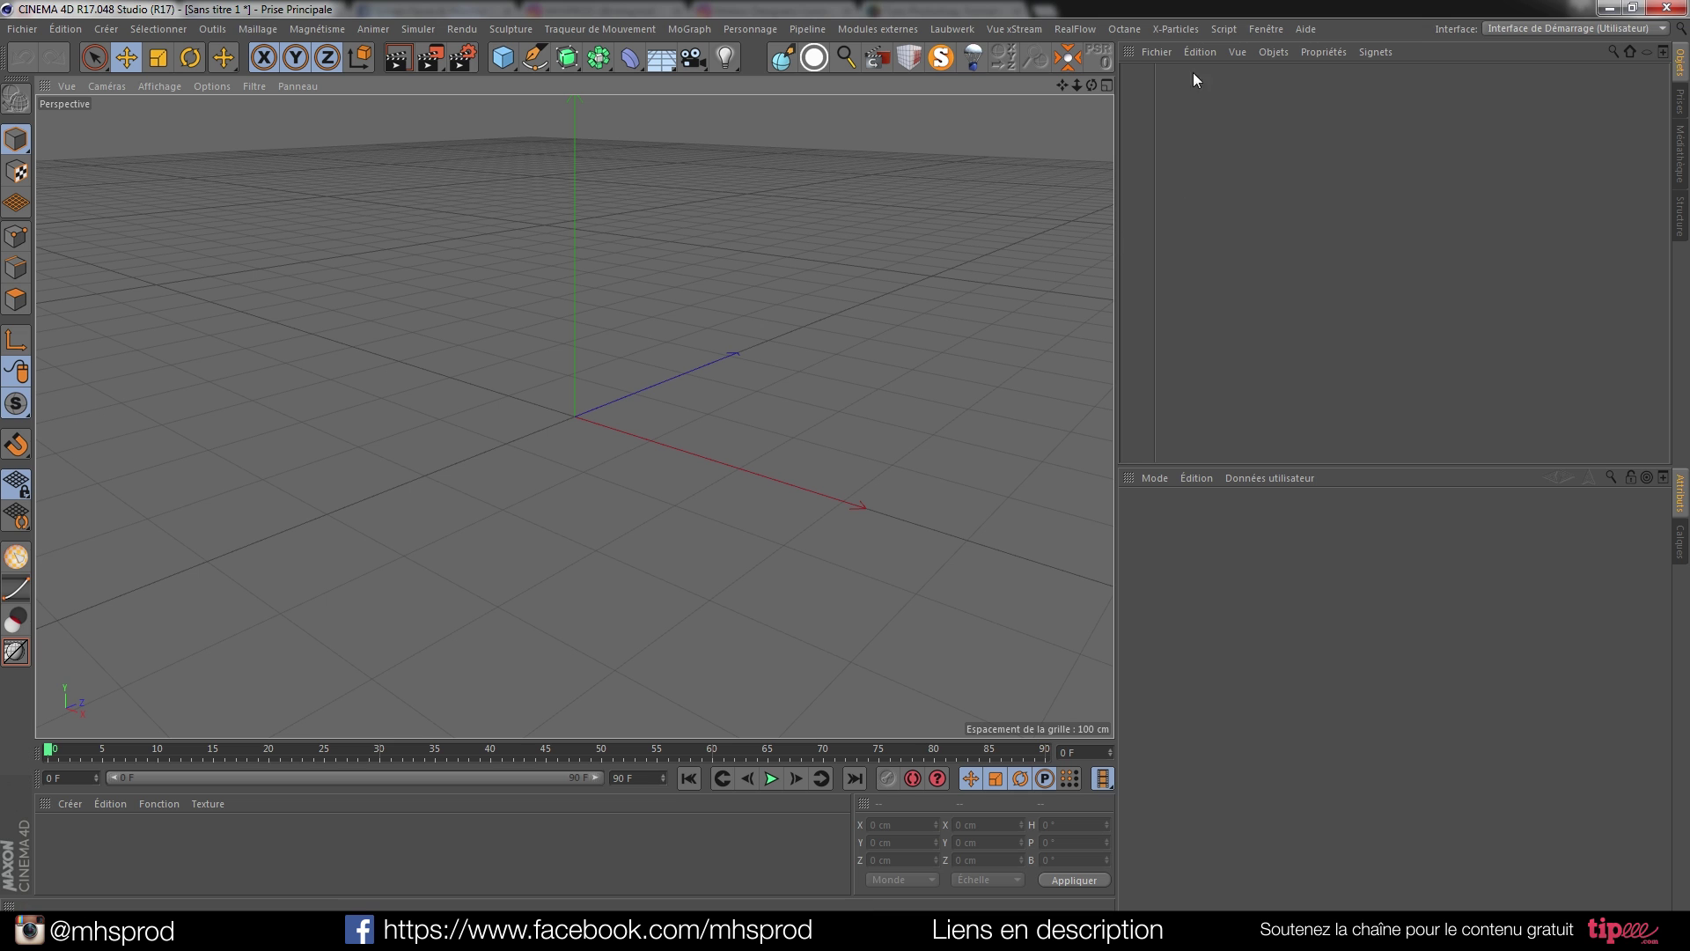
{"action": "left_click", "coordinate": [1076, 29]}
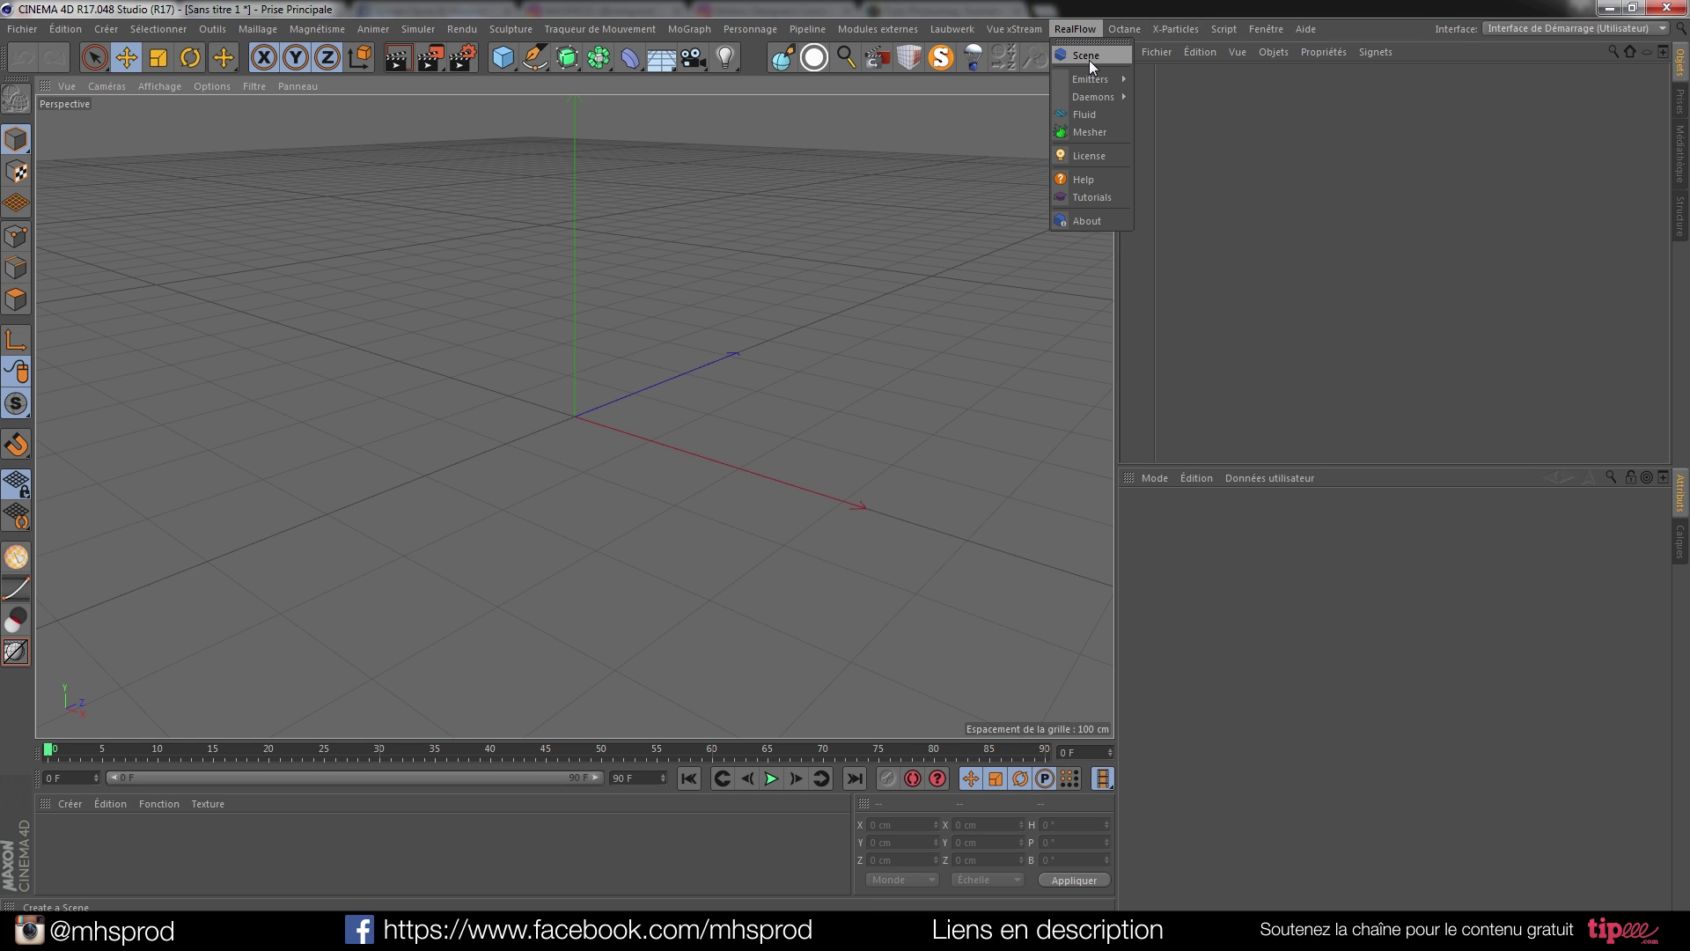
{"action": "left_click", "coordinate": [1090, 56]}
{"action": "left_click_drag", "start_coordinate": [572, 436], "coordinate": [551, 440], "text": "alt"}
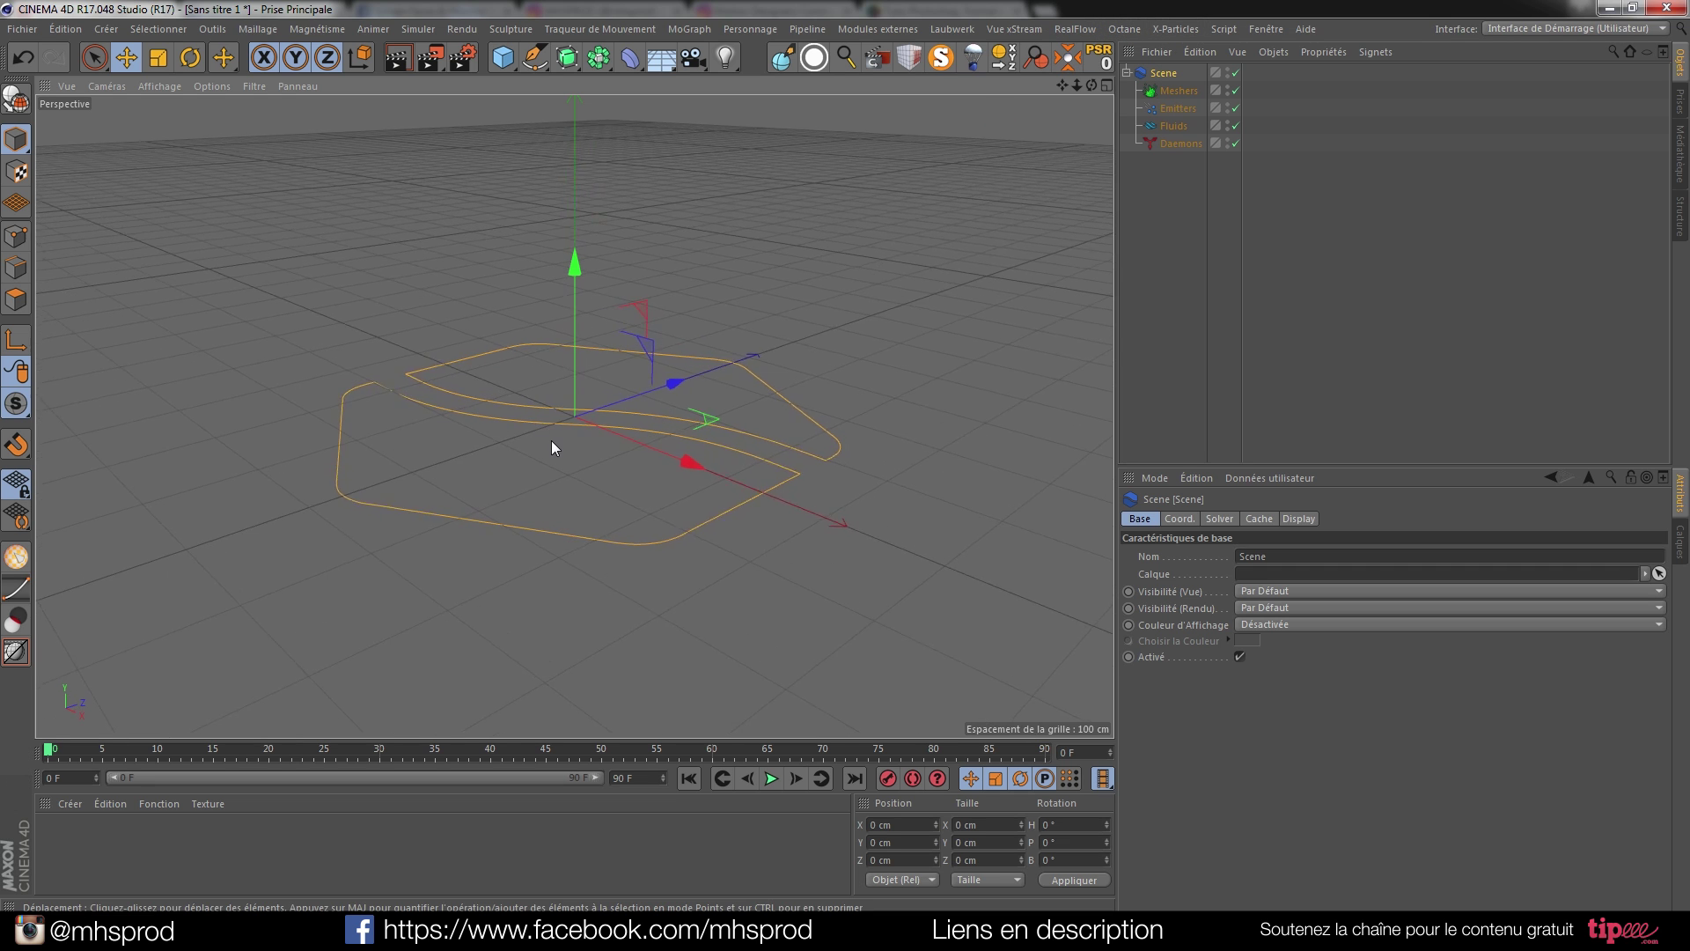
Add a sphere primitive and raise it to about 124 cm on the Y axis.
{"action": "left_click", "coordinate": [500, 60]}
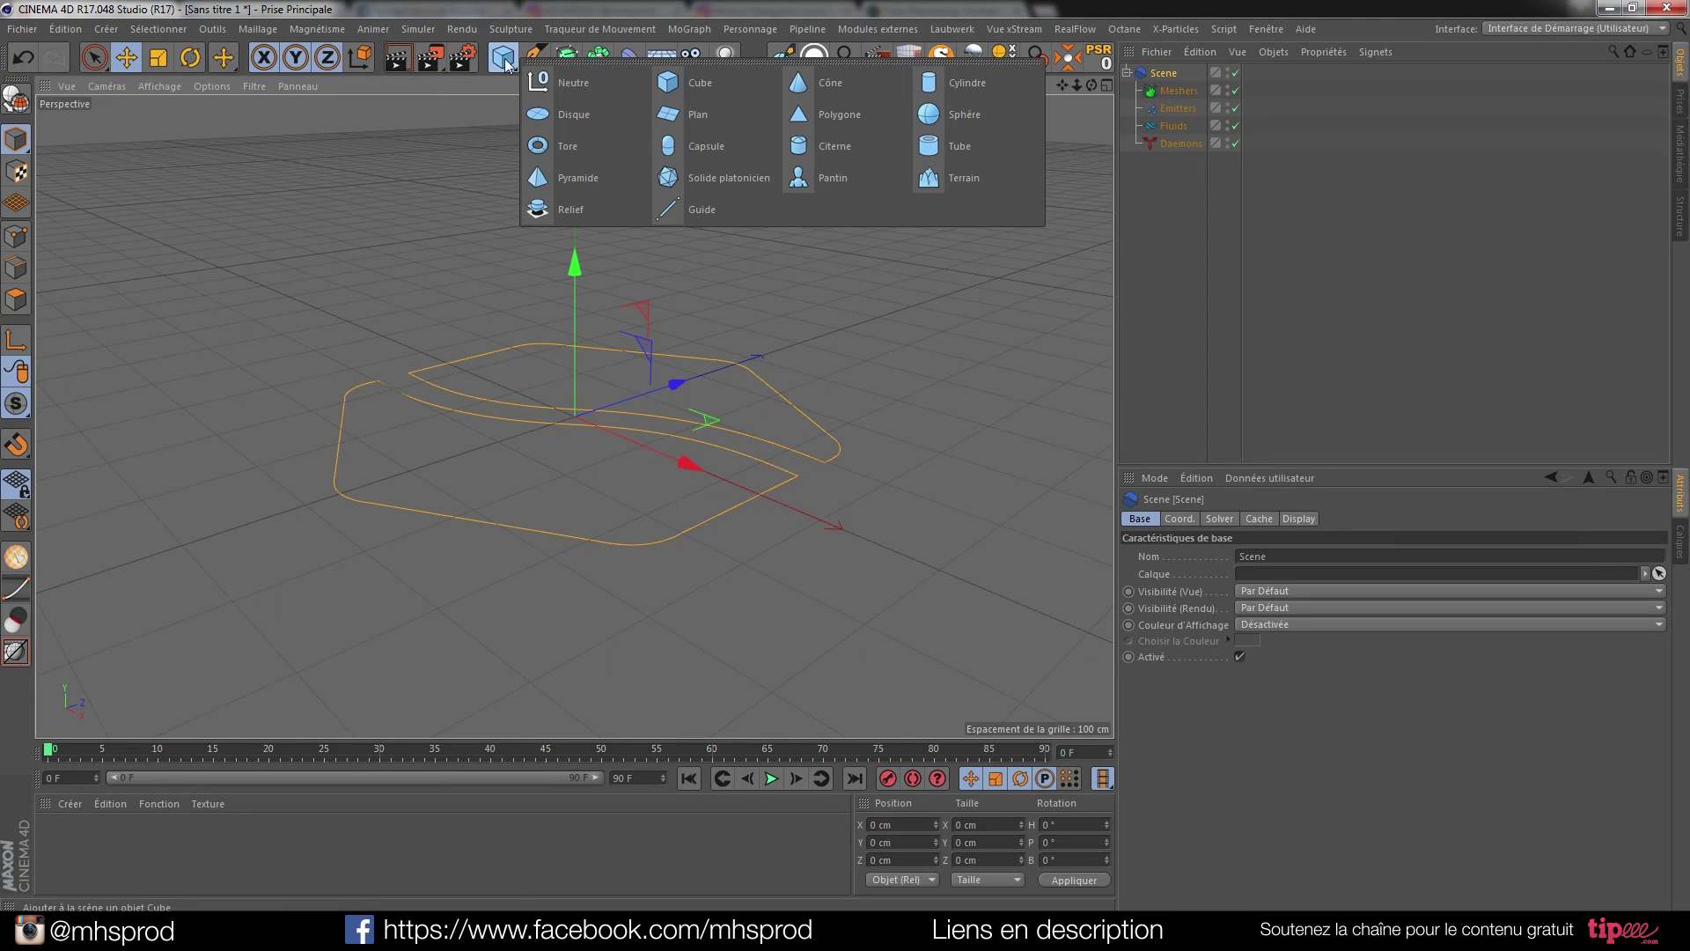
{"action": "left_click", "coordinate": [943, 119]}
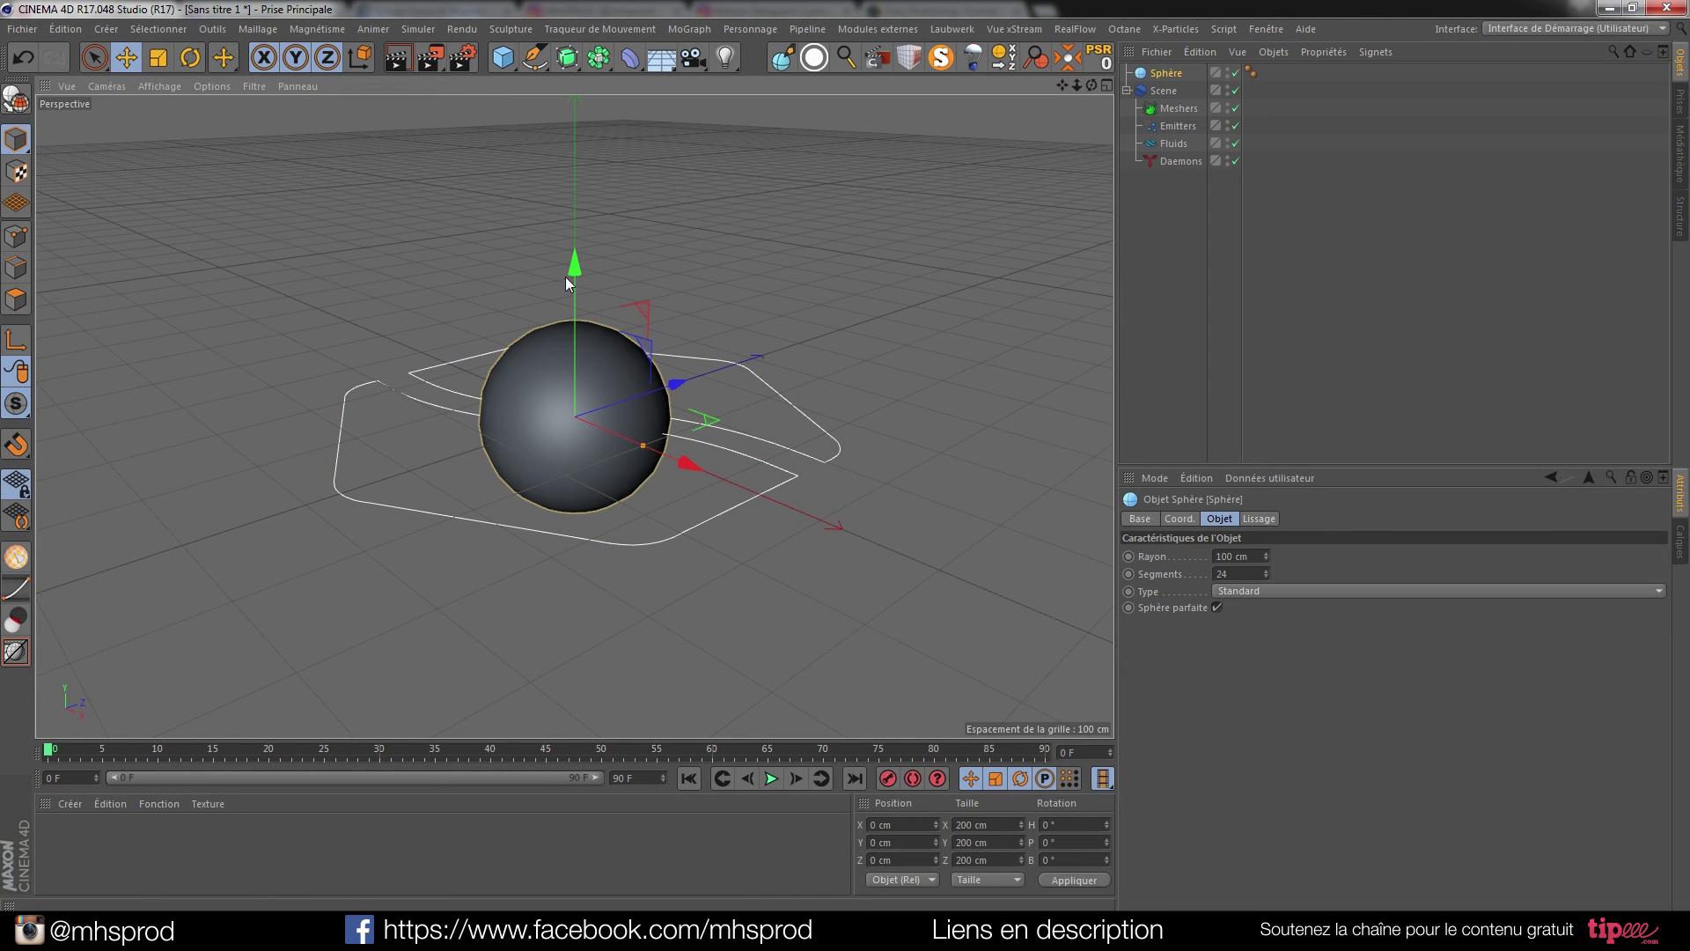
{"action": "left_click_drag", "start_coordinate": [574, 272], "coordinate": [568, 149]}
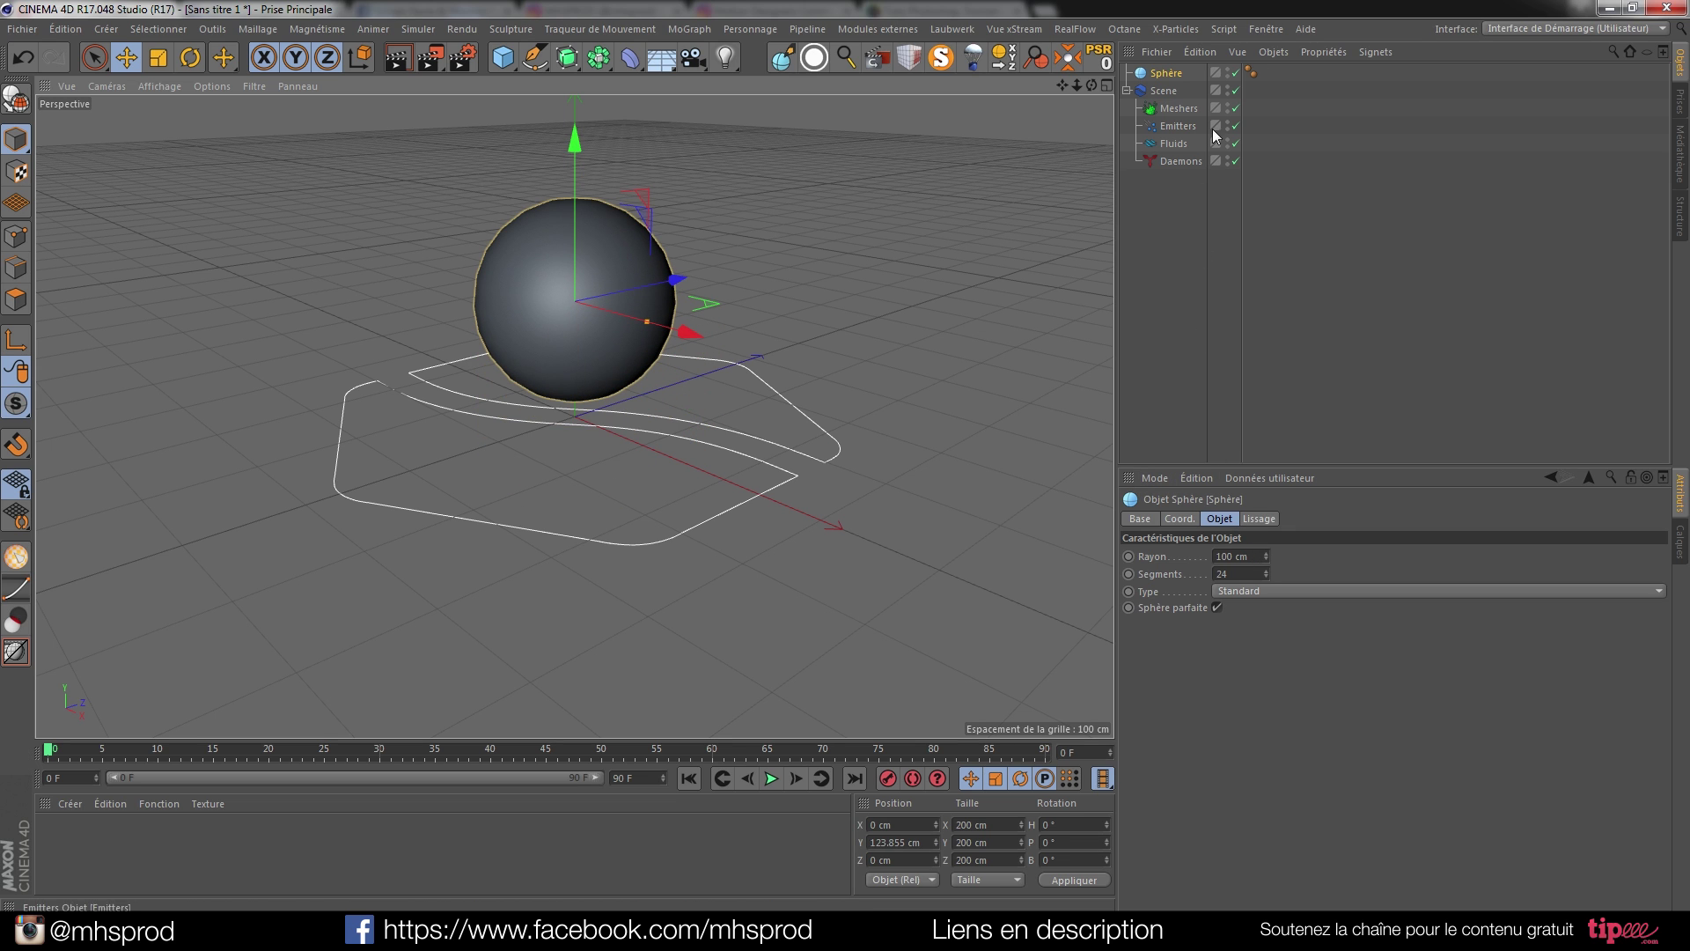
Hide the sphere in both the viewport and the render, and test-render the view.
{"action": "left_click", "coordinate": [1229, 72]}
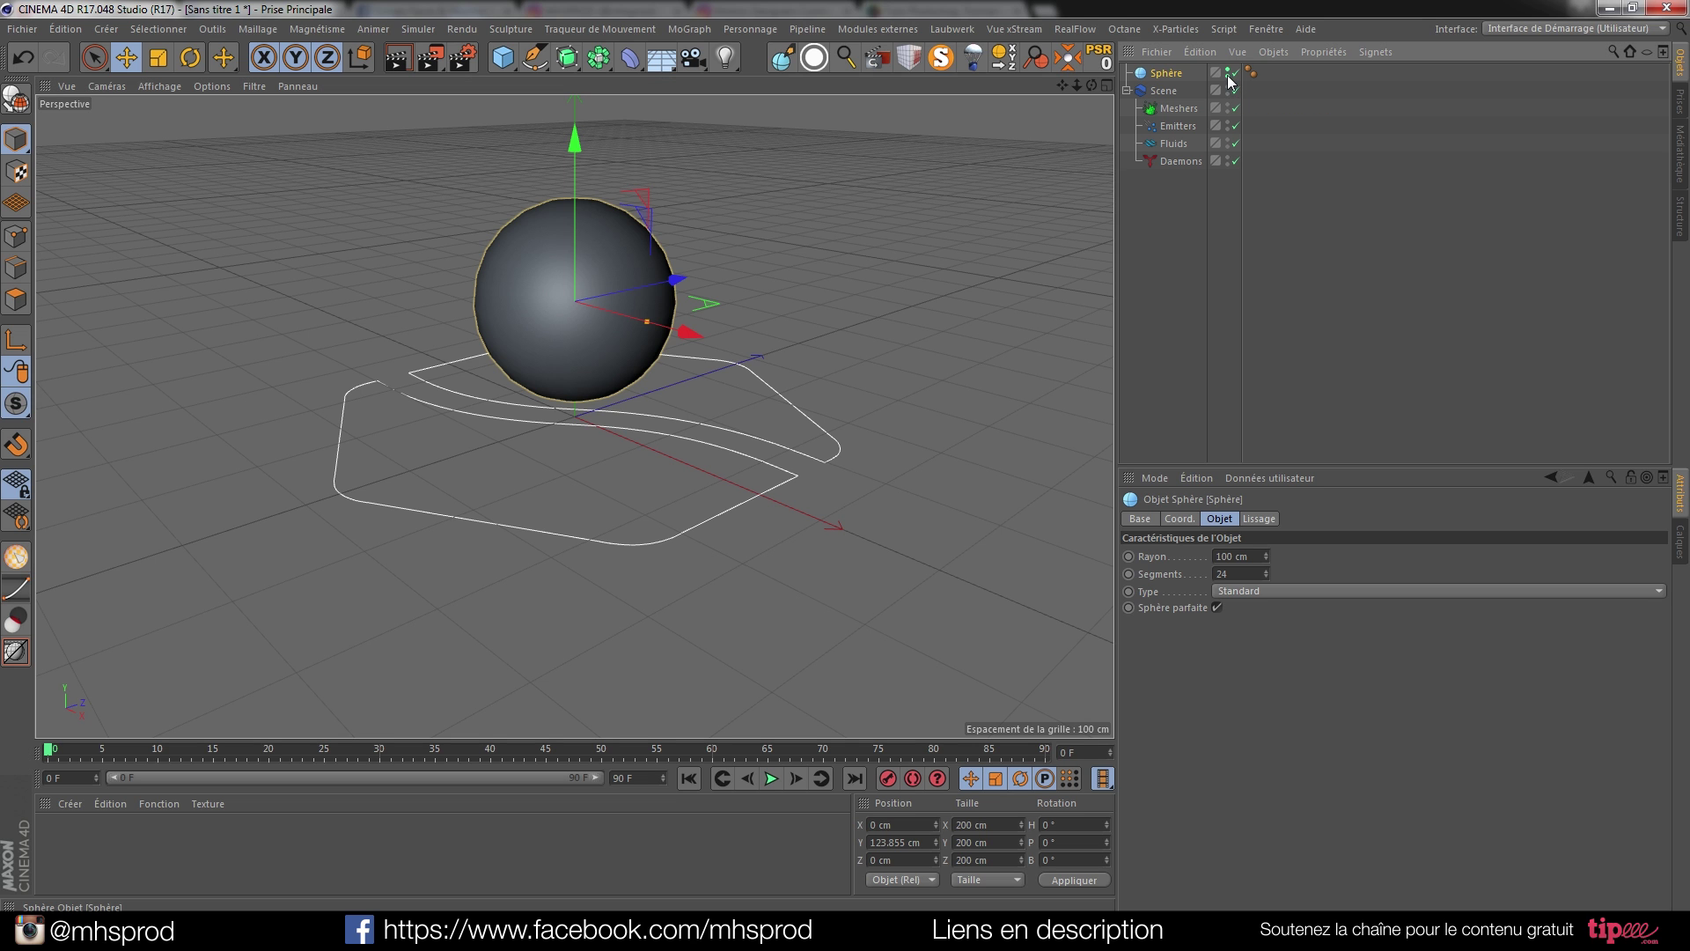
{"action": "left_click", "coordinate": [1229, 71]}
{"action": "left_click", "coordinate": [398, 58]}
{"action": "left_click", "coordinate": [717, 315]}
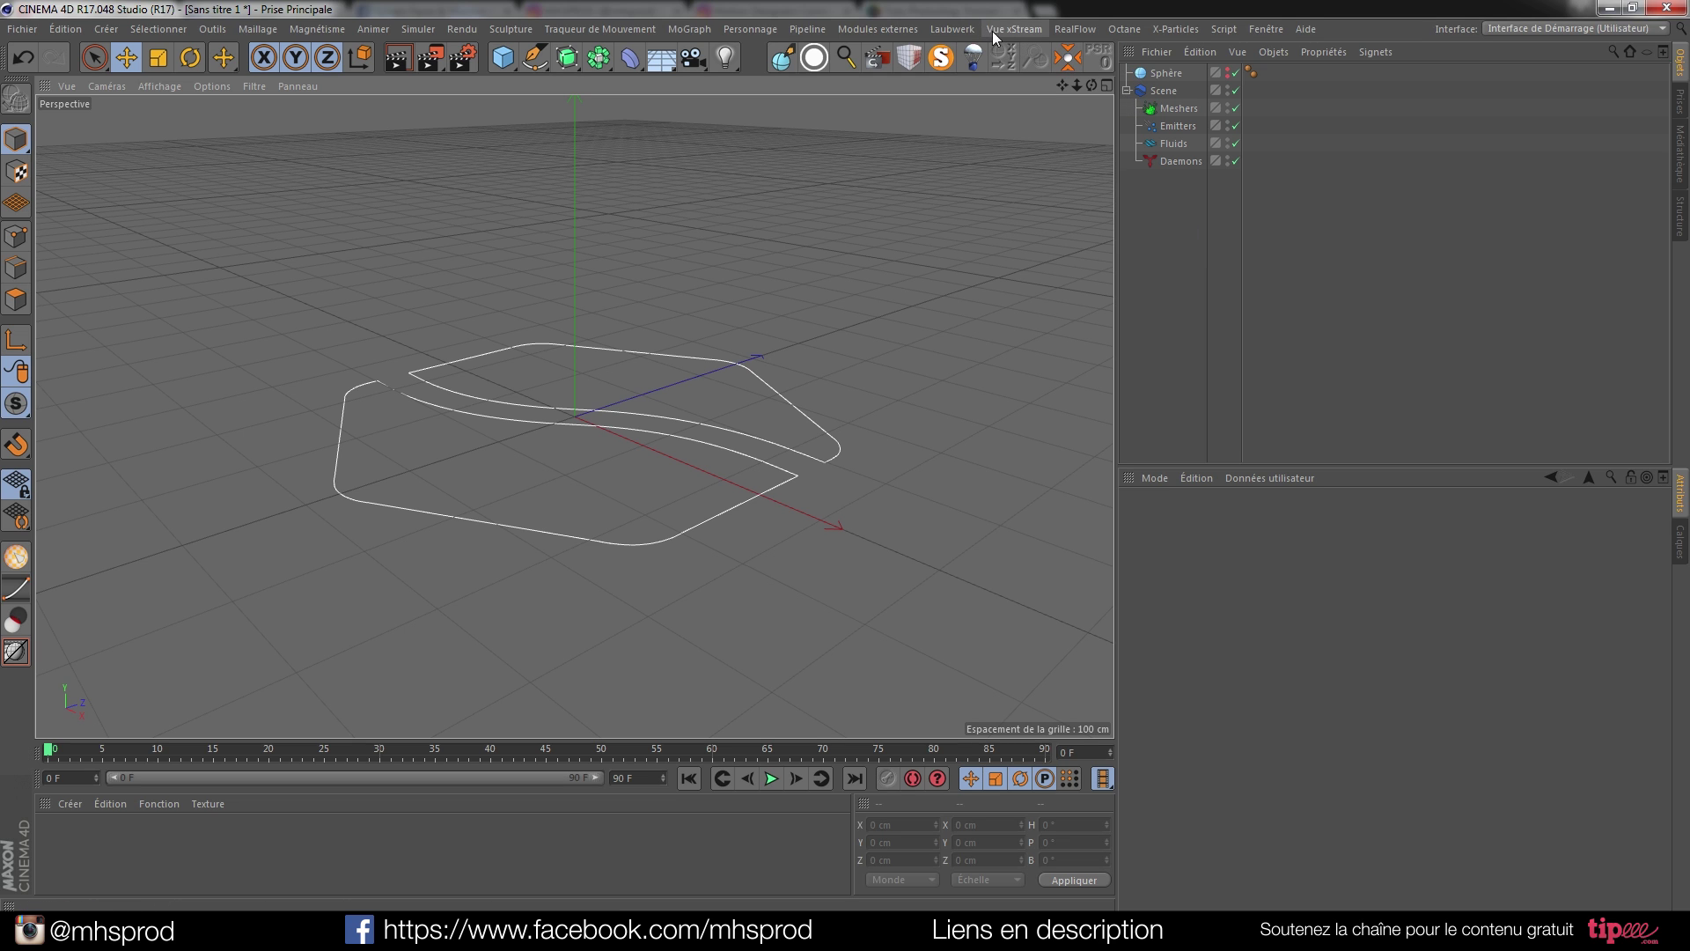
Add a RealFlow Fill emitter and assign the sphere as its body.
{"action": "left_click", "coordinate": [1078, 30]}
{"action": "mouse_move", "coordinate": [1109, 74]}
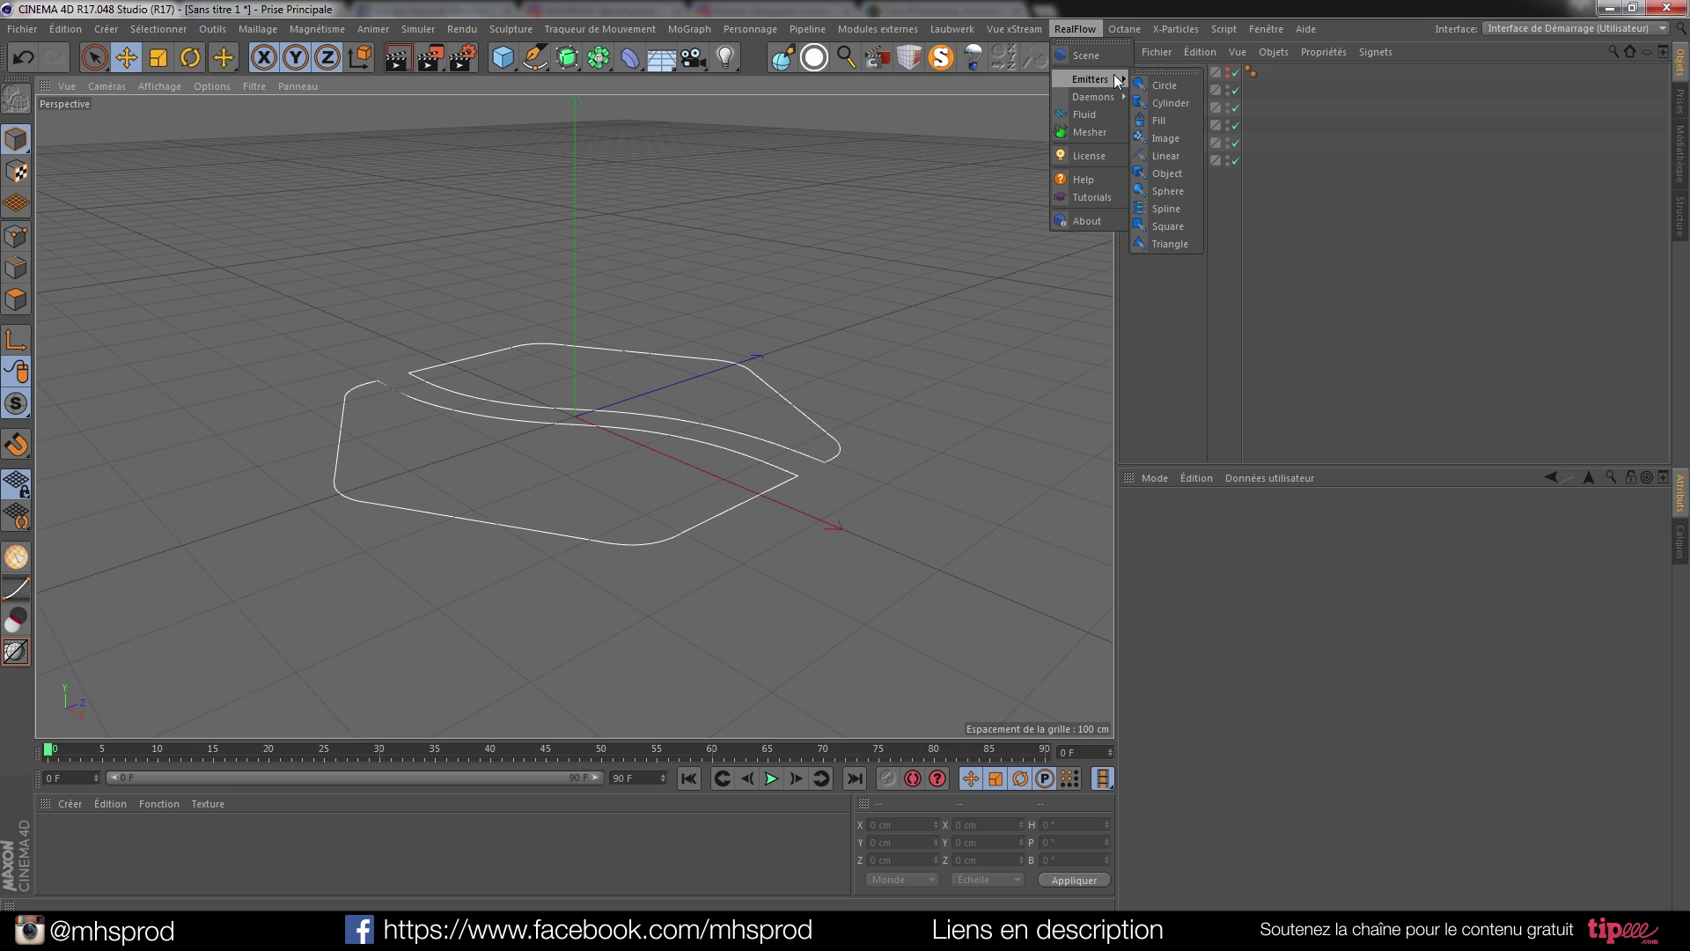
{"action": "left_click", "coordinate": [1155, 120]}
{"action": "left_click_drag", "start_coordinate": [1164, 74], "coordinate": [1260, 586]}
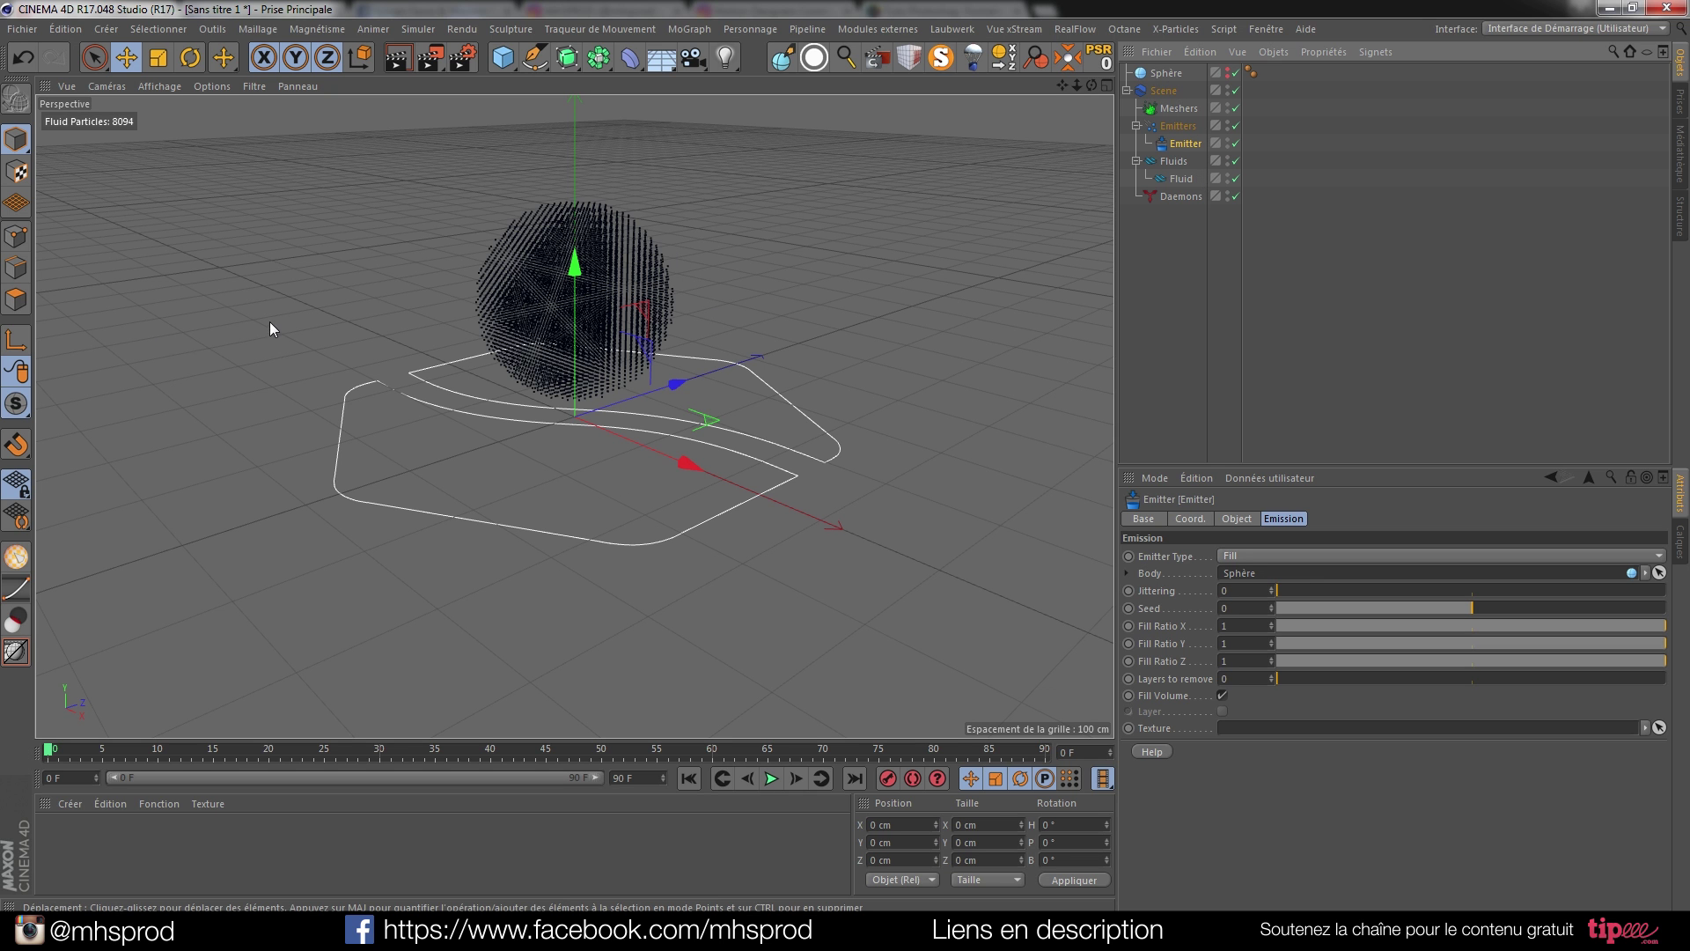
Set the Fill emitter's jittering to 0.5 to randomize the particle arrangement.
{"action": "mouse_move", "coordinate": [546, 331]}
{"action": "left_mouse_down", "text": "alt"}
{"action": "mouse_move", "coordinate": [551, 348]}
{"action": "mouse_move", "coordinate": [528, 287]}
{"action": "mouse_move", "coordinate": [537, 324]}
{"action": "mouse_move", "coordinate": [579, 329]}
{"action": "mouse_move", "coordinate": [546, 327]}
{"action": "left_mouse_up", "text": "alt"}
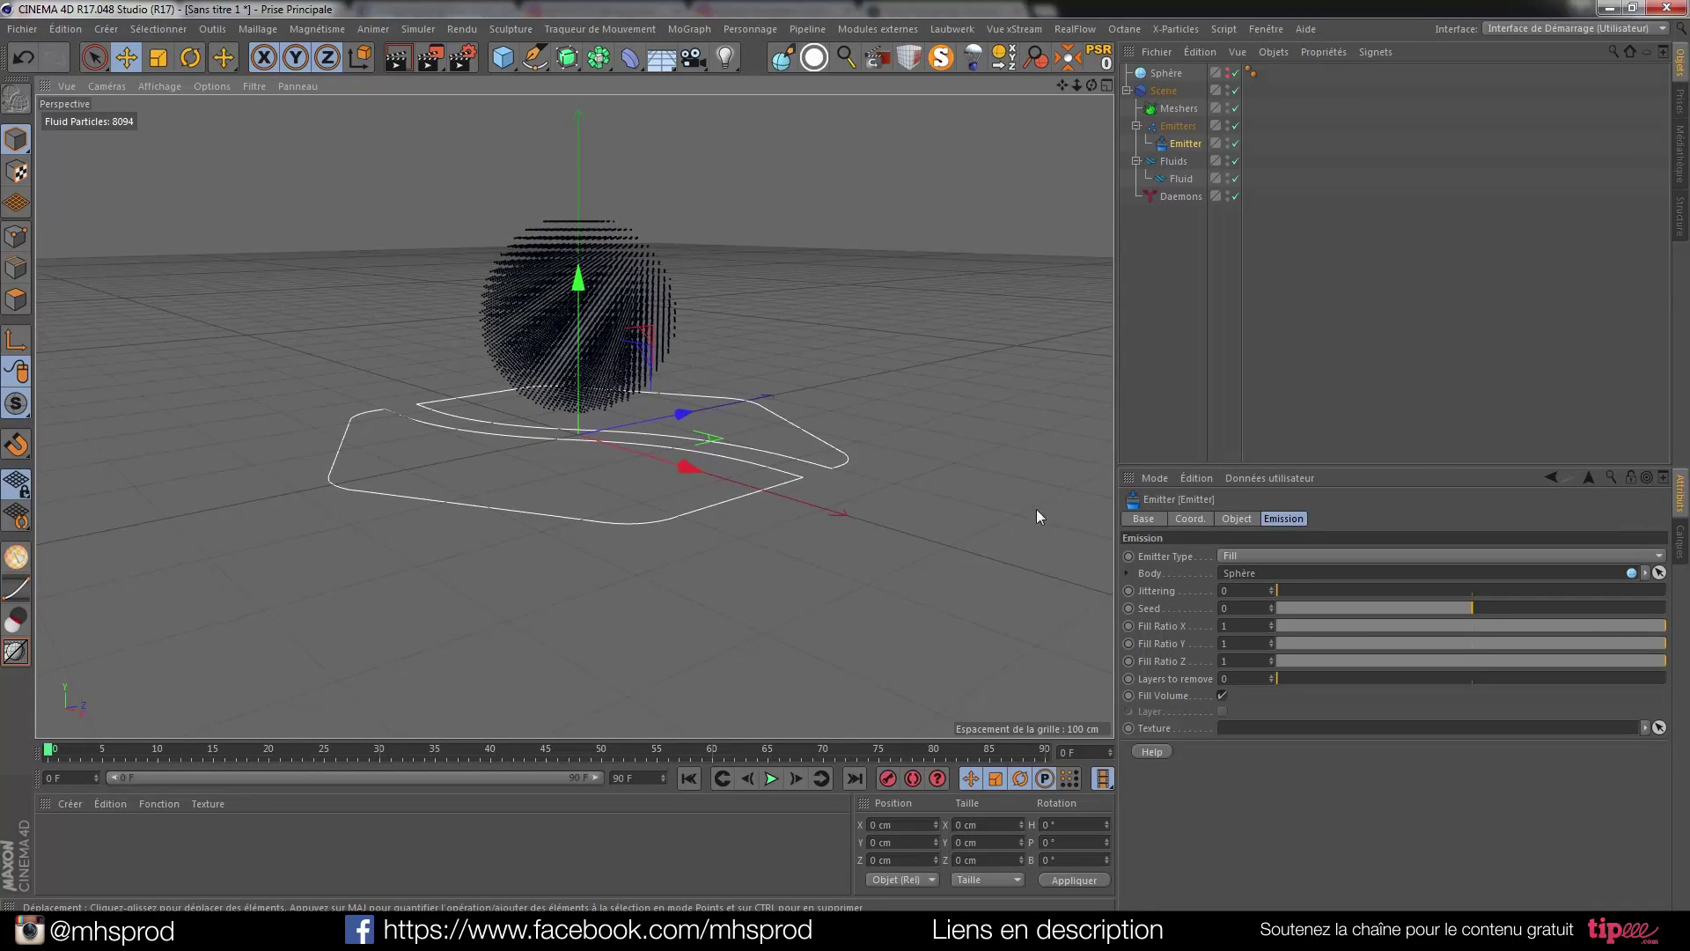
{"action": "left_click_drag", "start_coordinate": [1318, 595], "coordinate": [1482, 600]}
{"action": "left_click_drag", "start_coordinate": [616, 308], "coordinate": [578, 304], "text": "alt"}
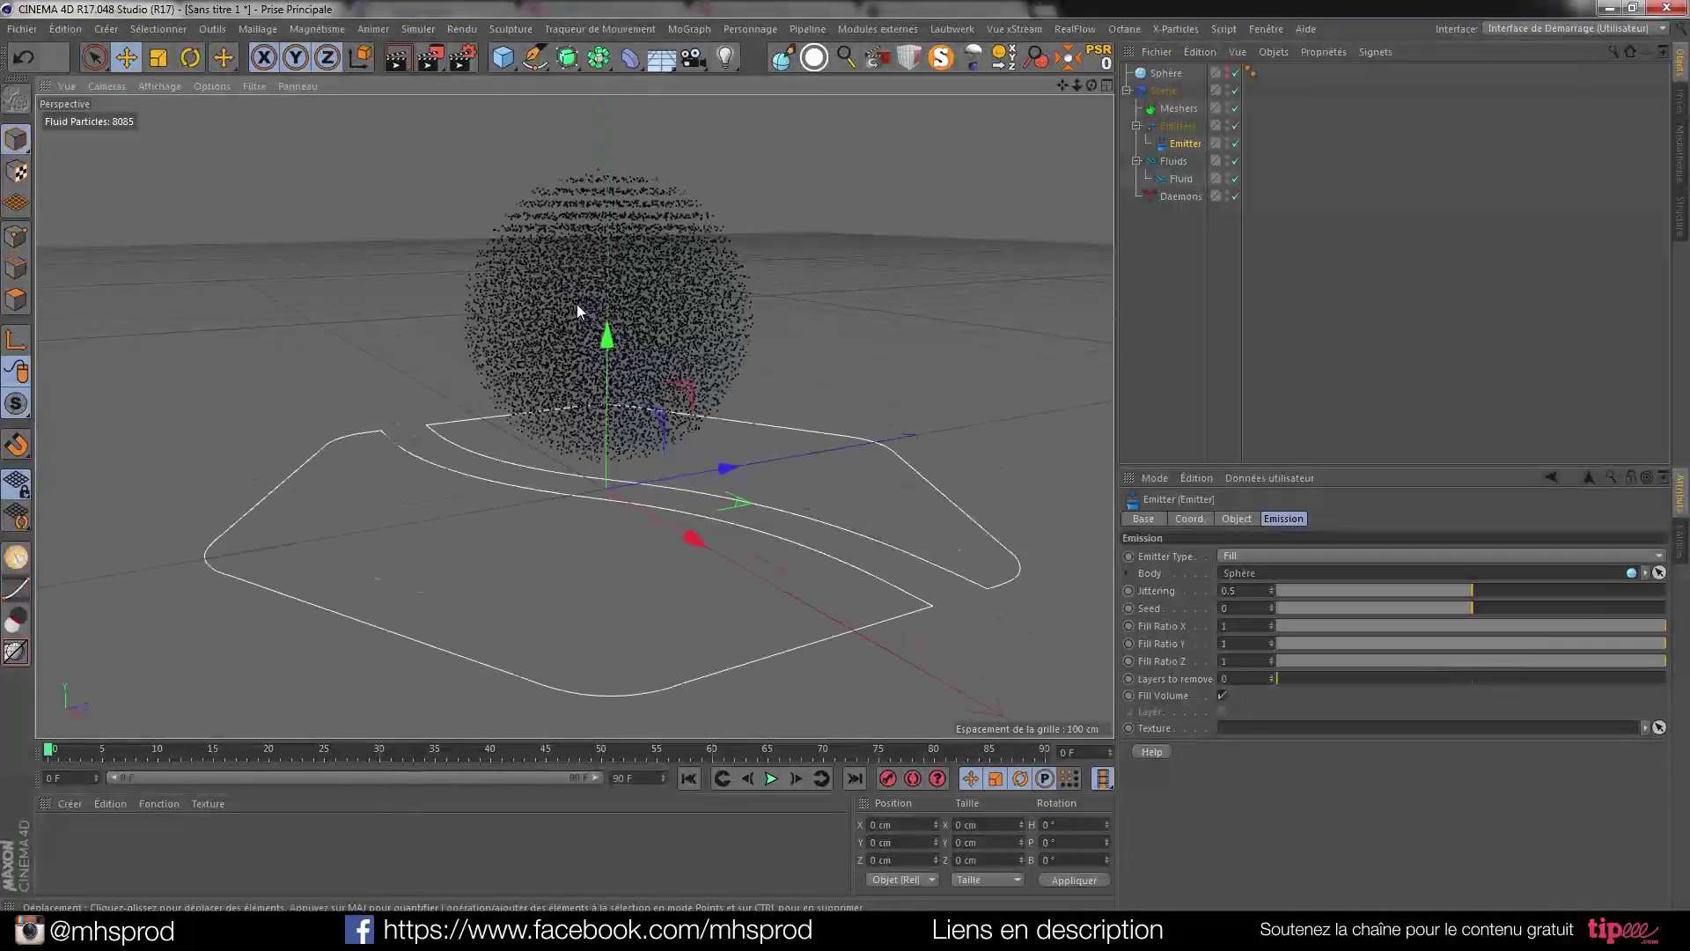
{"action": "scroll", "coordinate": [642, 341], "scroll_direction": "up", "scroll_amount": 1}
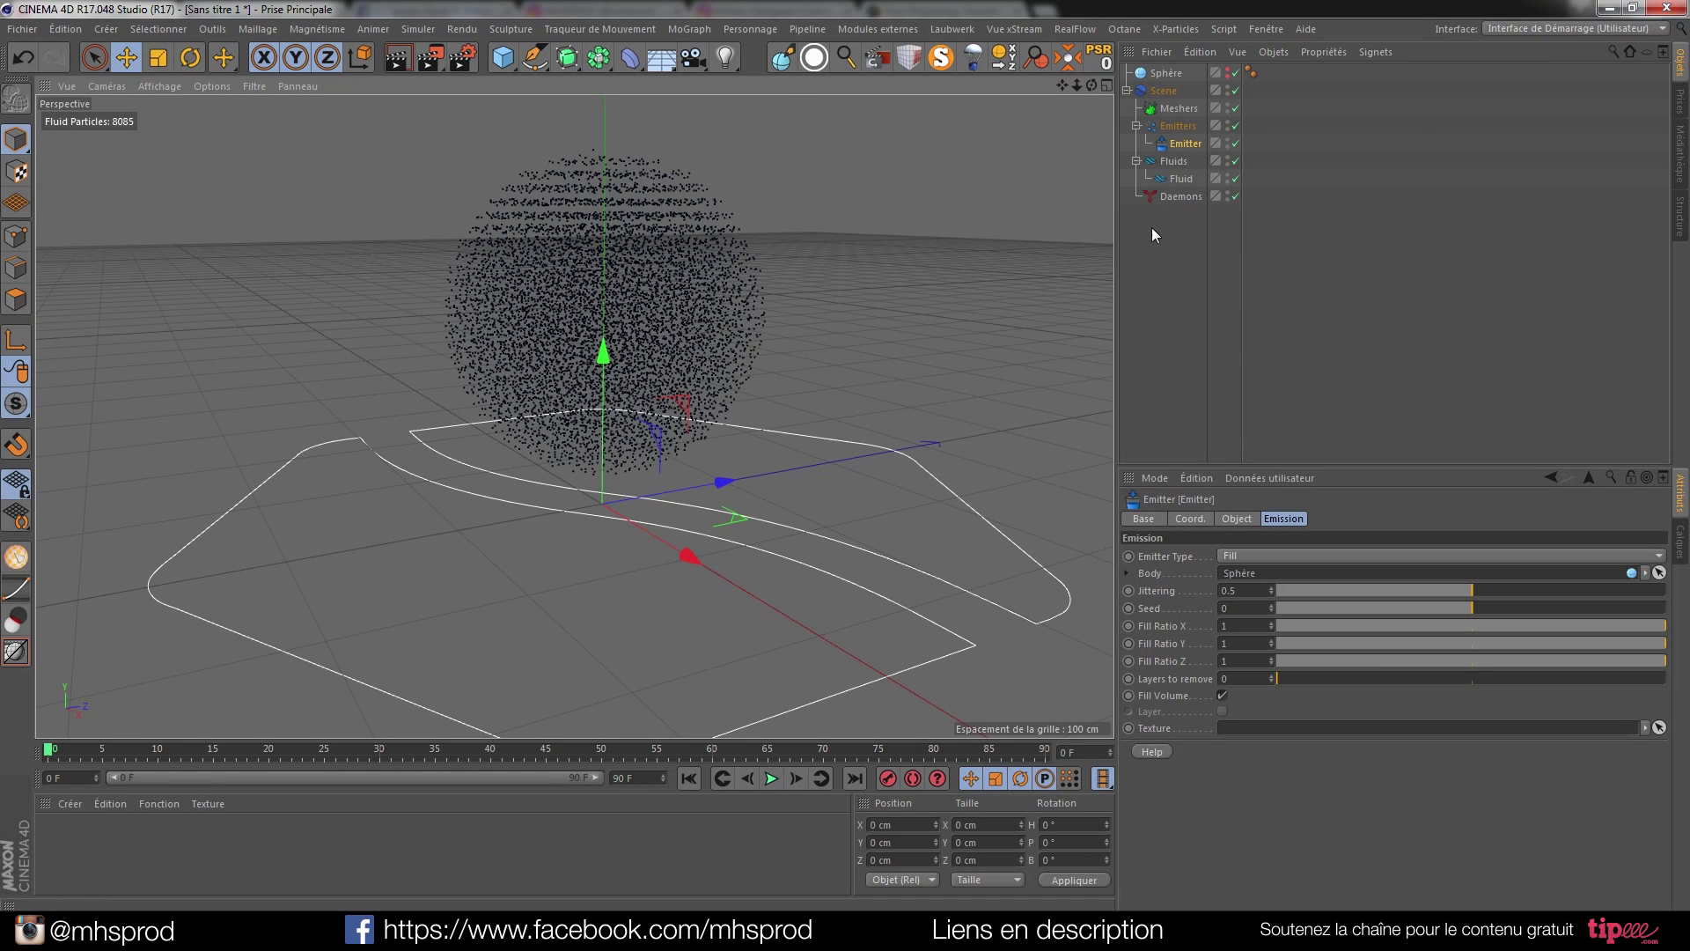
Set the fluid's resolution to 0.5 and run the simulation briefly to refresh the particles.
{"action": "left_click", "coordinate": [1175, 178]}
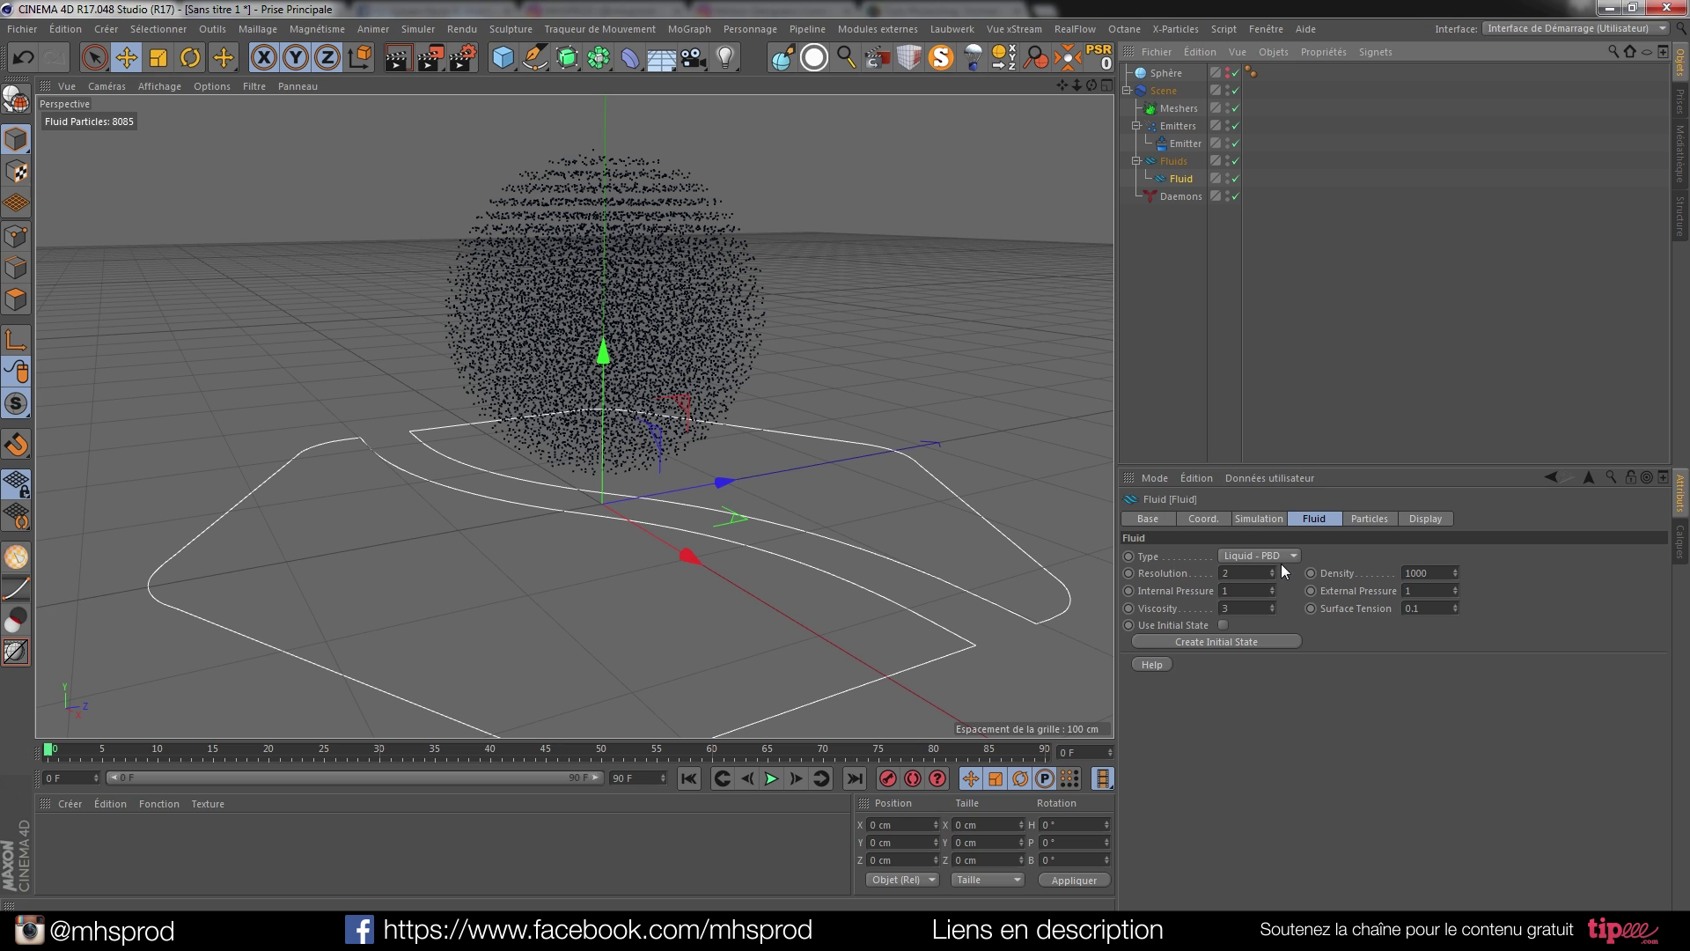
{"action": "left_click", "coordinate": [1255, 572]}
{"action": "type", "text": "0.5"}
{"action": "key", "text": "Return"}
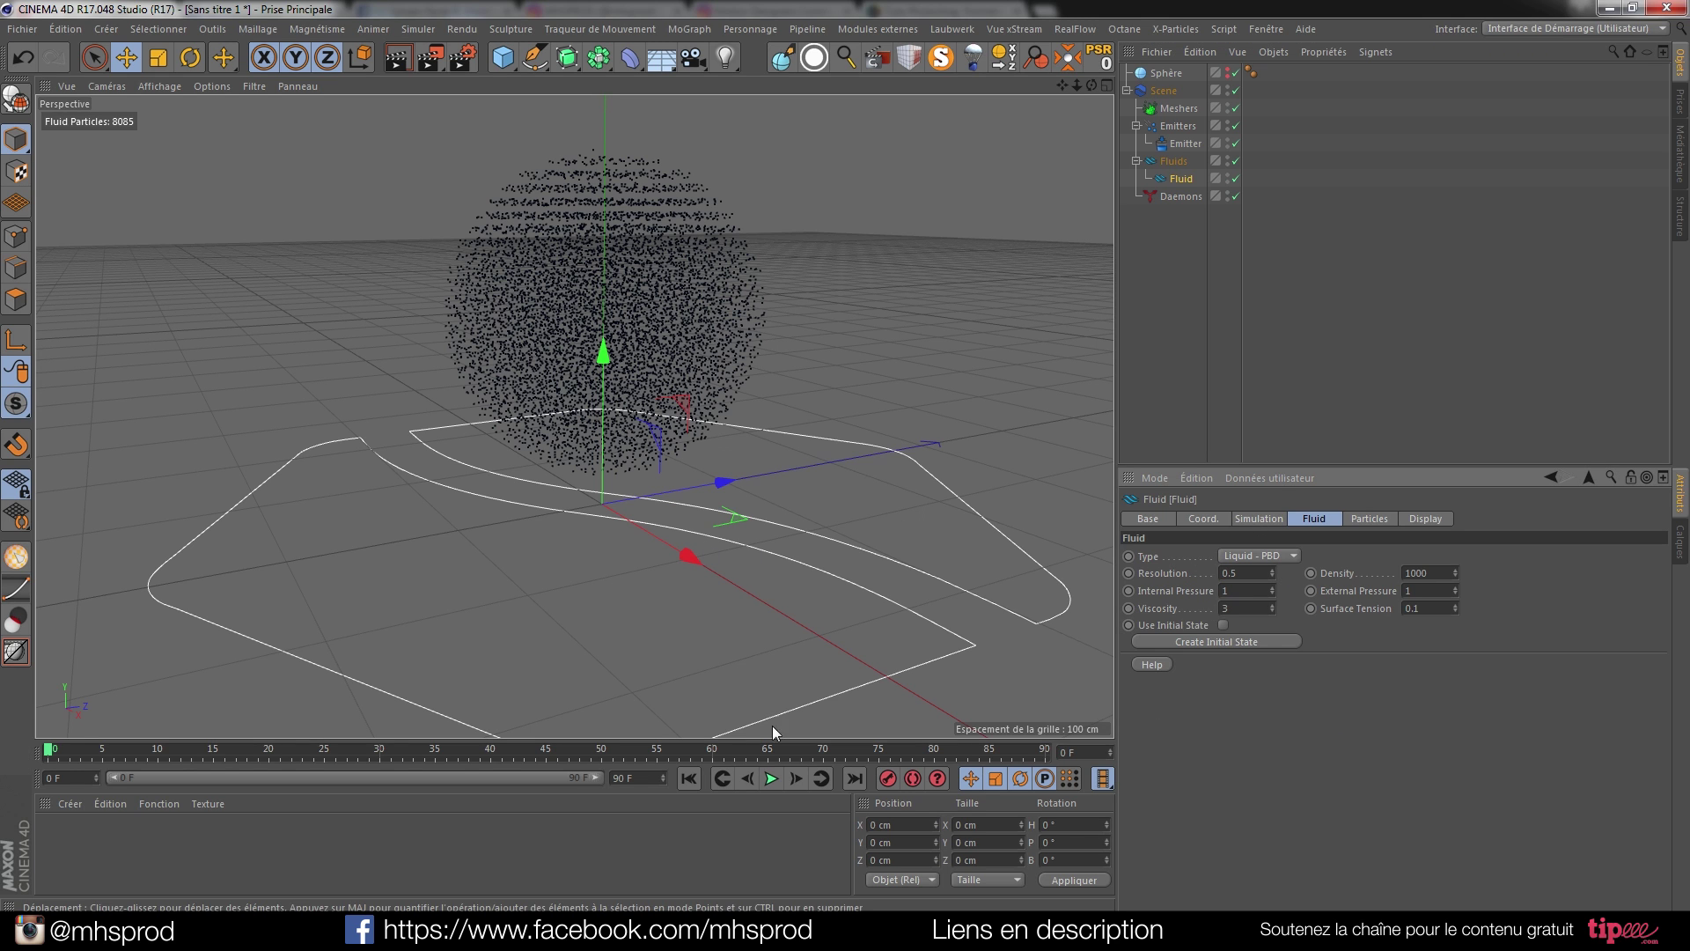
{"action": "left_click", "coordinate": [696, 774]}
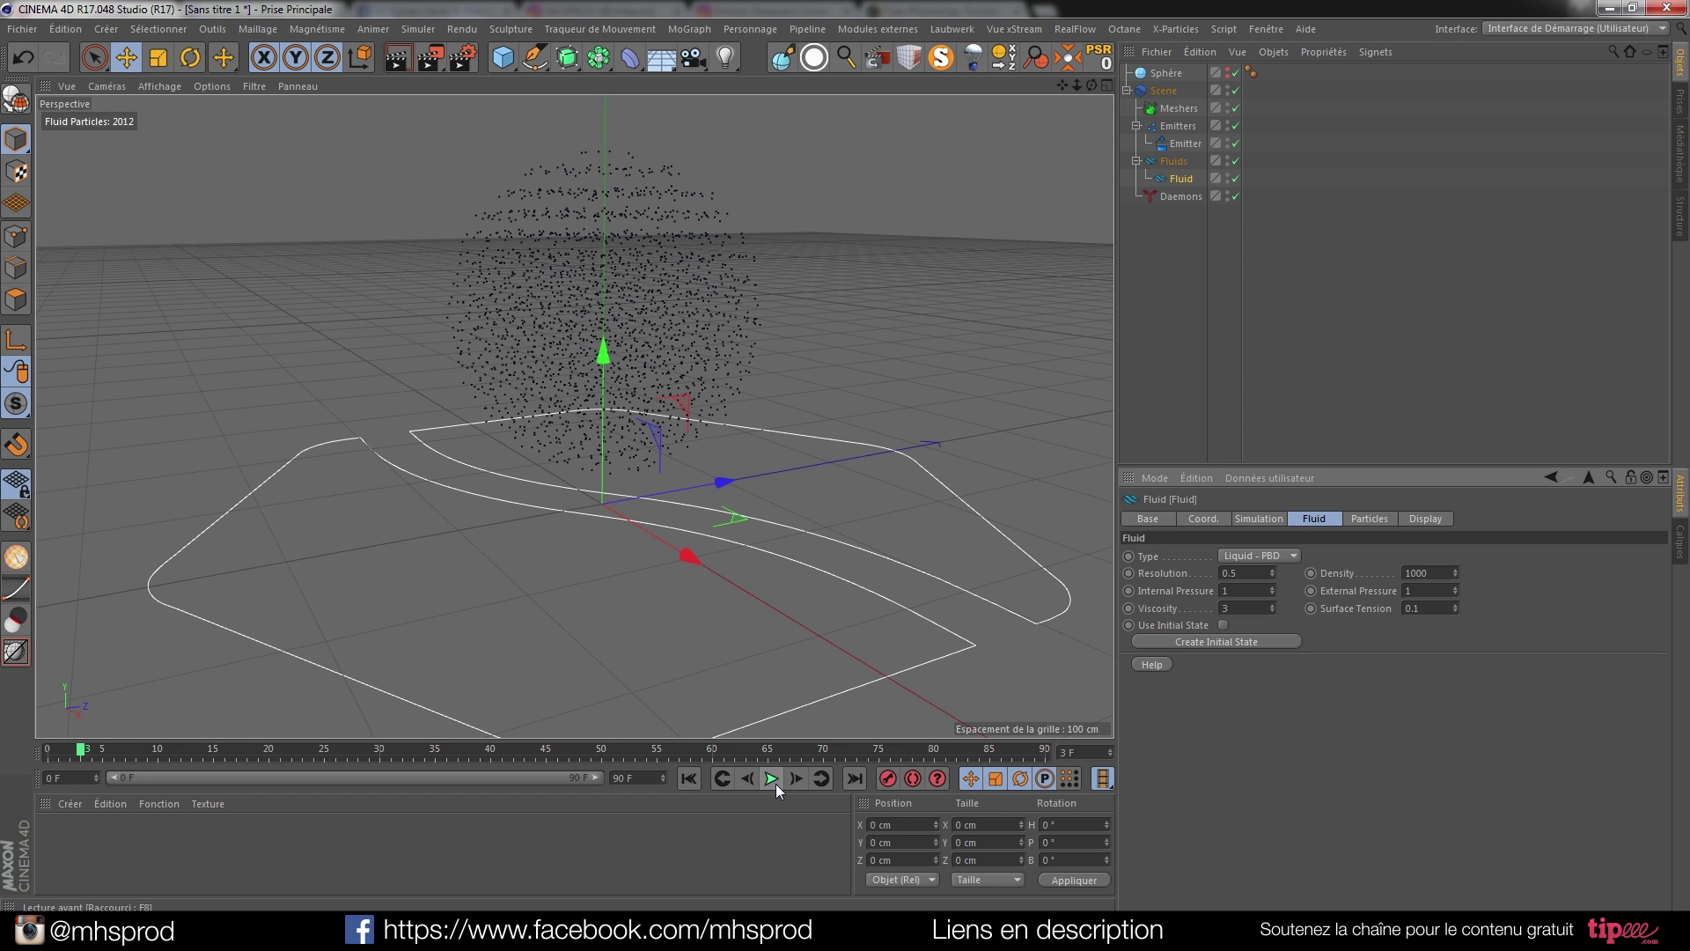
{"action": "left_click_drag", "start_coordinate": [609, 355], "coordinate": [627, 326], "text": "alt"}
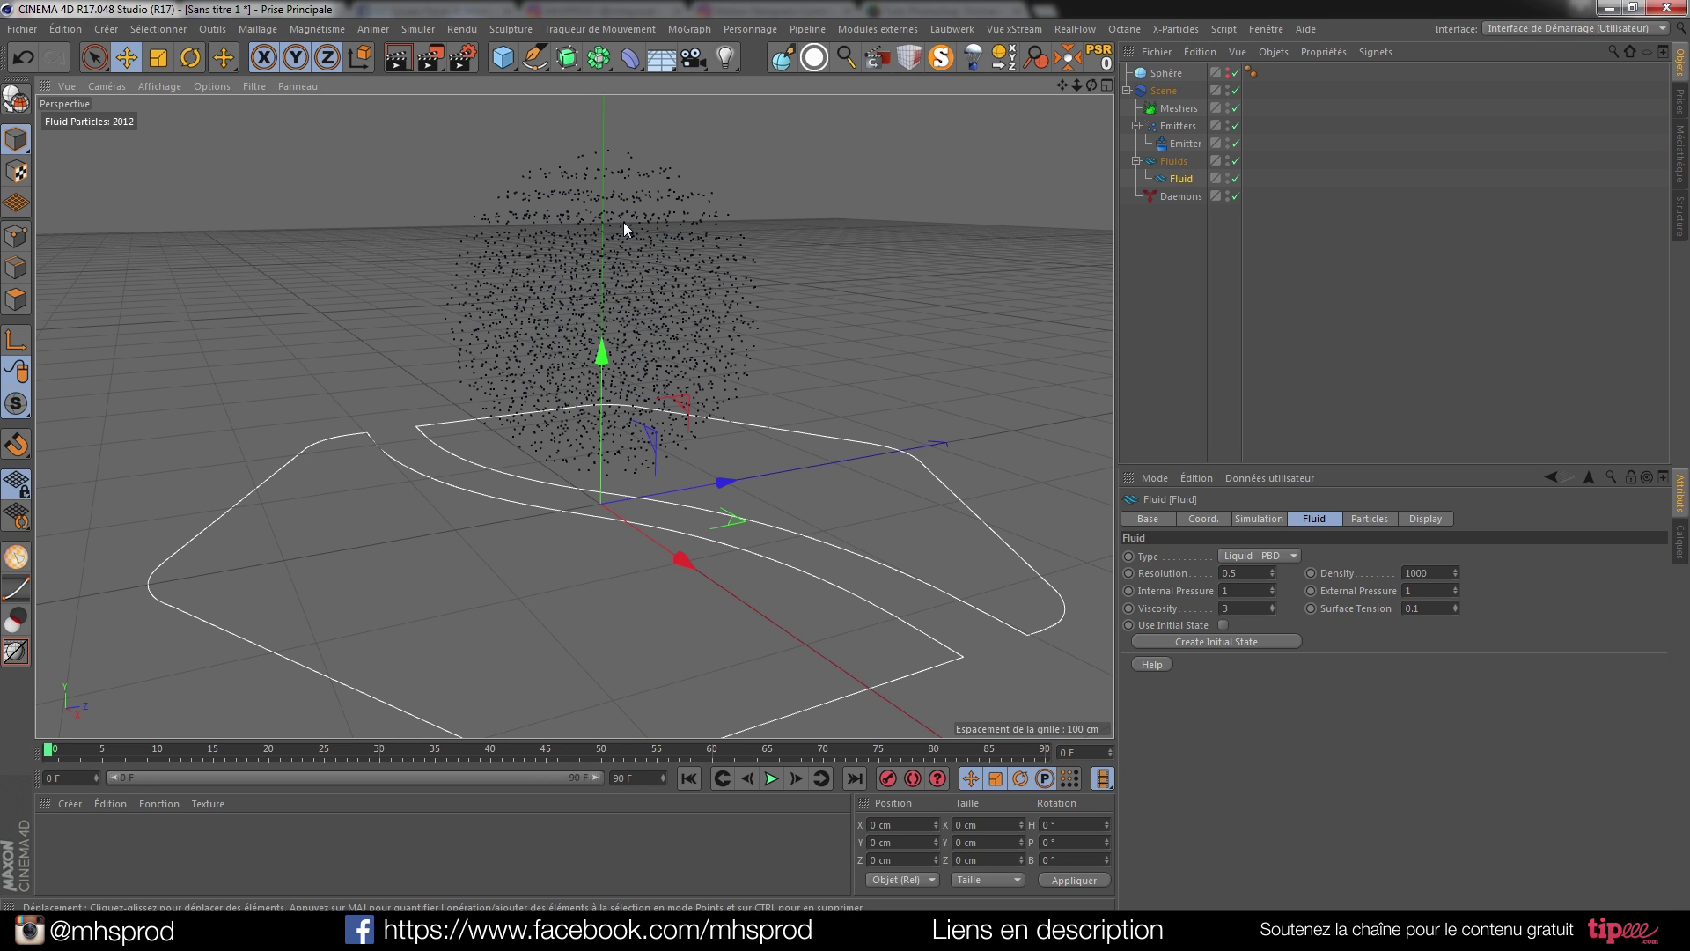
{"action": "middle_click_drag", "start_coordinate": [625, 244], "coordinate": [611, 262], "text": "alt"}
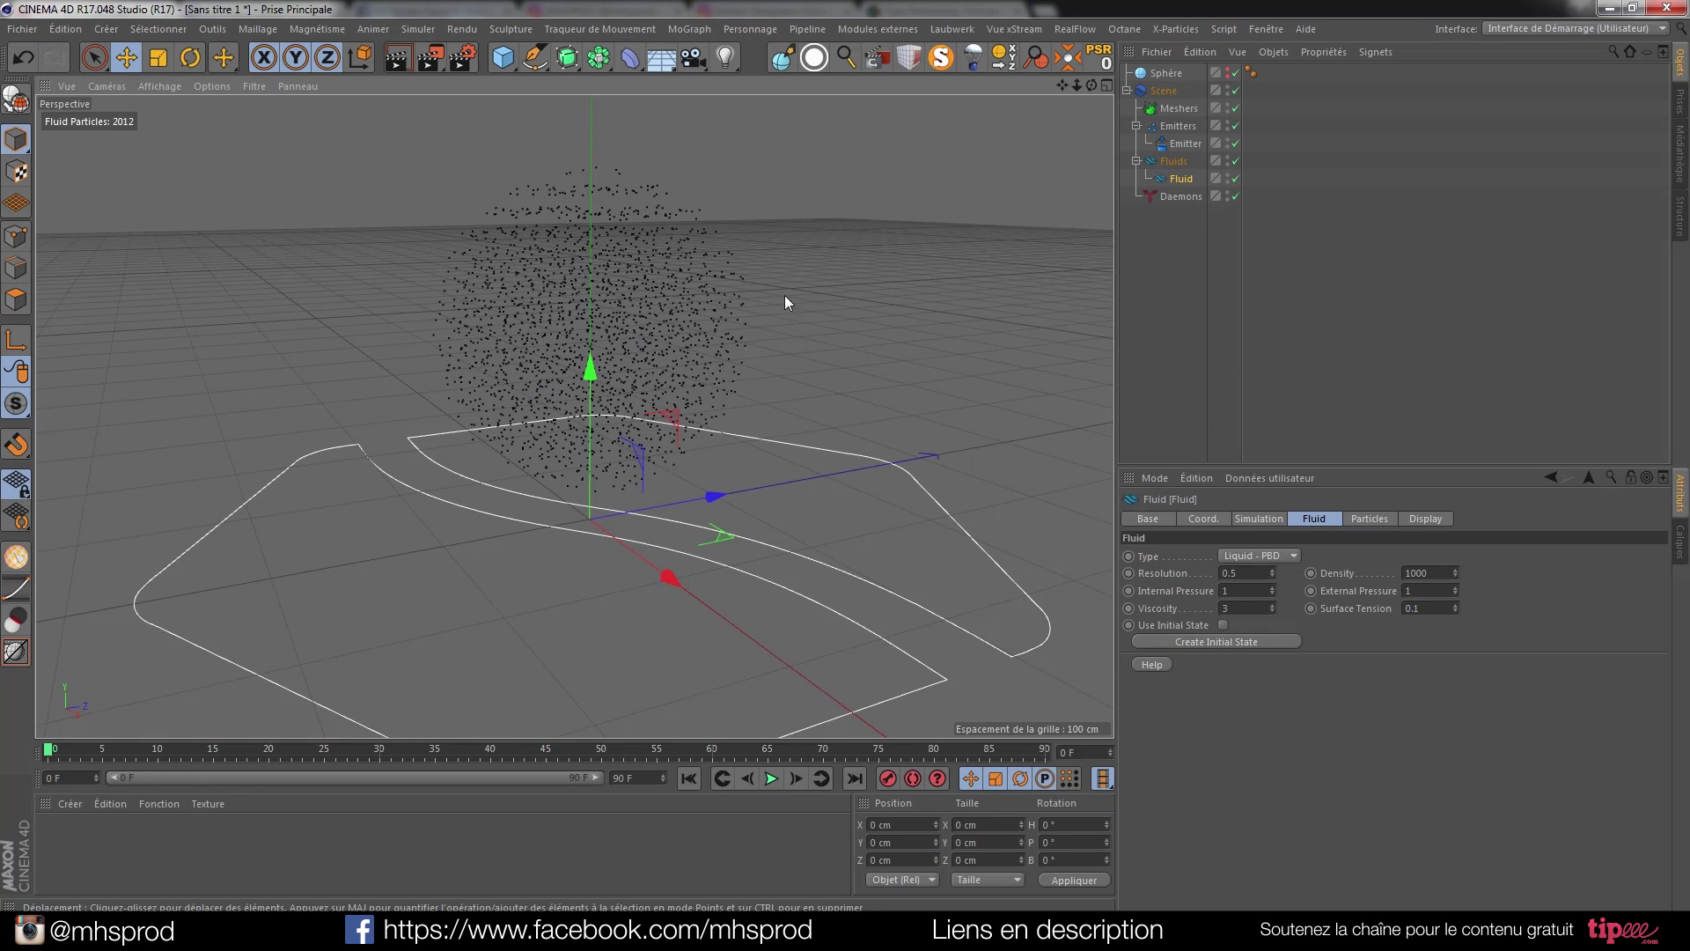
Check the fluid's particle options, including Create Thinking Particles.
{"action": "left_click", "coordinate": [1185, 181]}
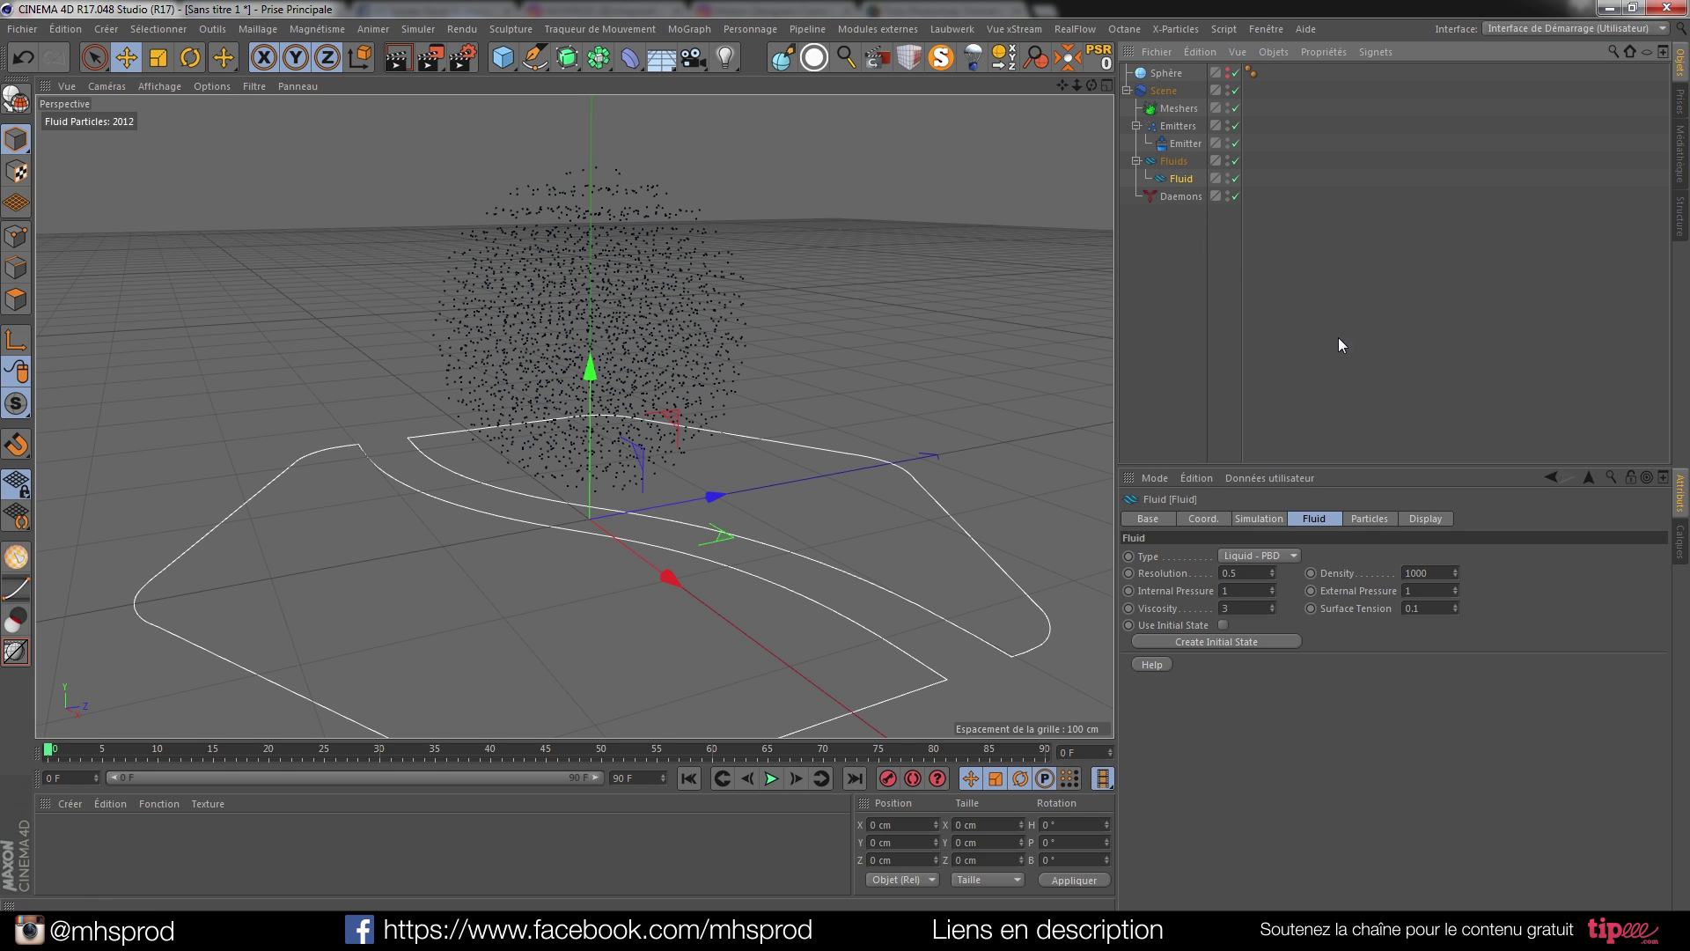
{"action": "left_click", "coordinate": [1366, 518]}
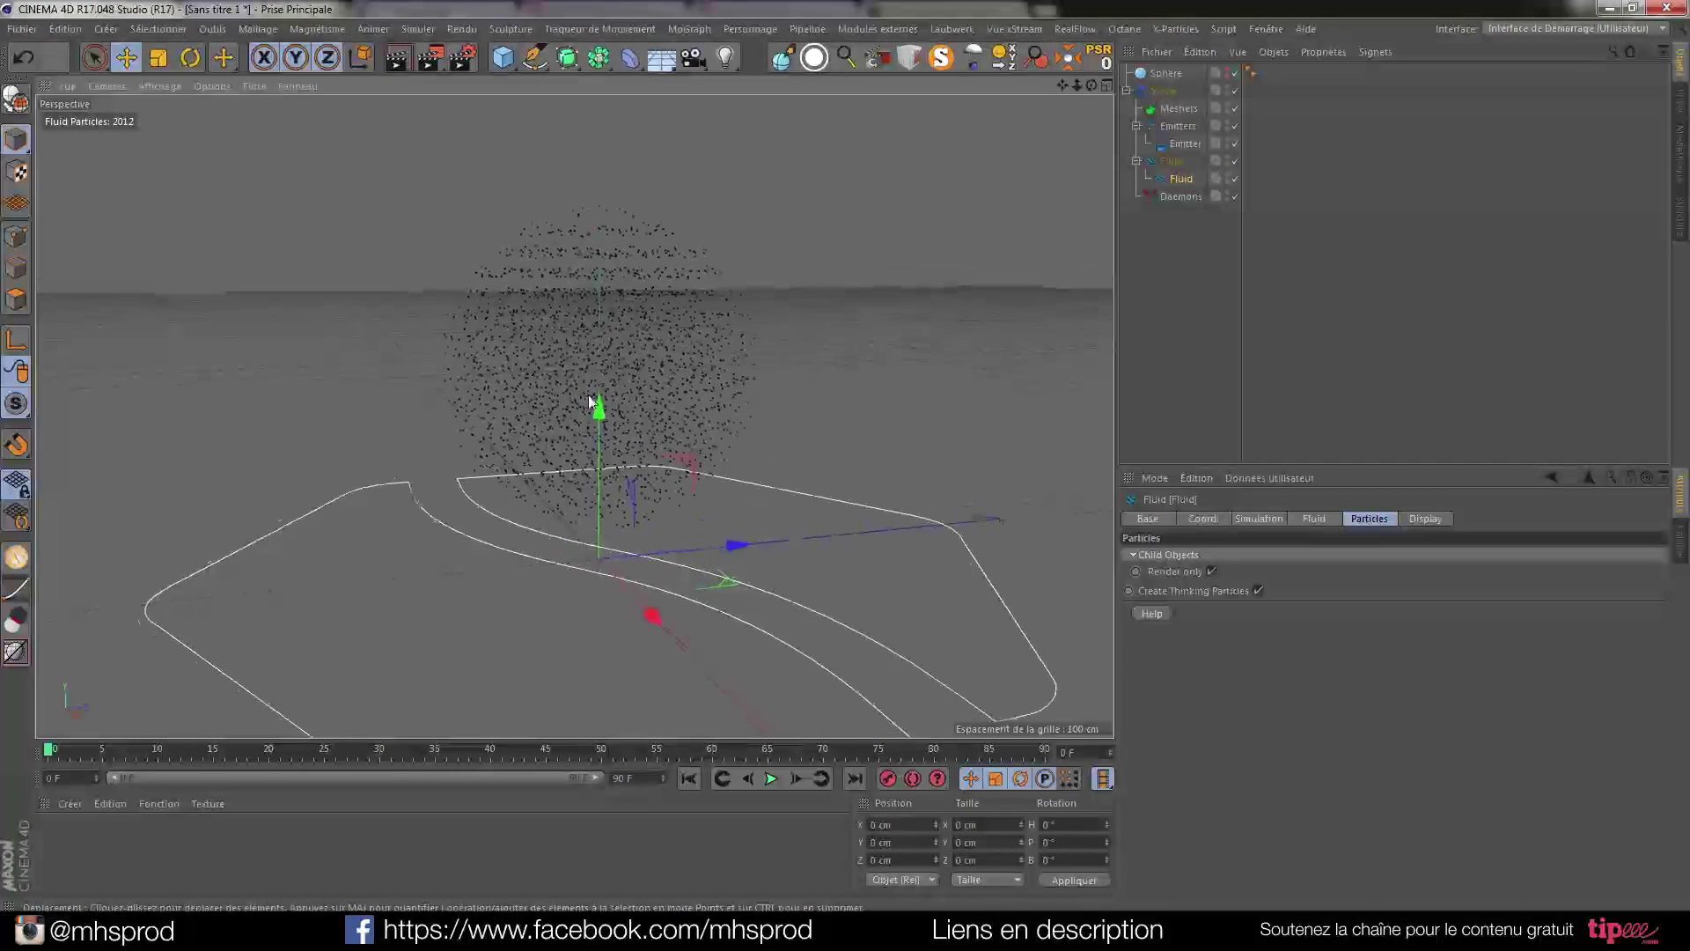
{"action": "mouse_move", "coordinate": [588, 394]}
{"action": "left_mouse_down", "text": "alt"}
{"action": "mouse_move", "coordinate": [585, 370]}
{"action": "mouse_move", "coordinate": [619, 362]}
{"action": "mouse_move", "coordinate": [665, 377]}
{"action": "mouse_move", "coordinate": [642, 408]}
{"action": "mouse_move", "coordinate": [598, 414]}
{"action": "left_mouse_up", "text": "alt"}
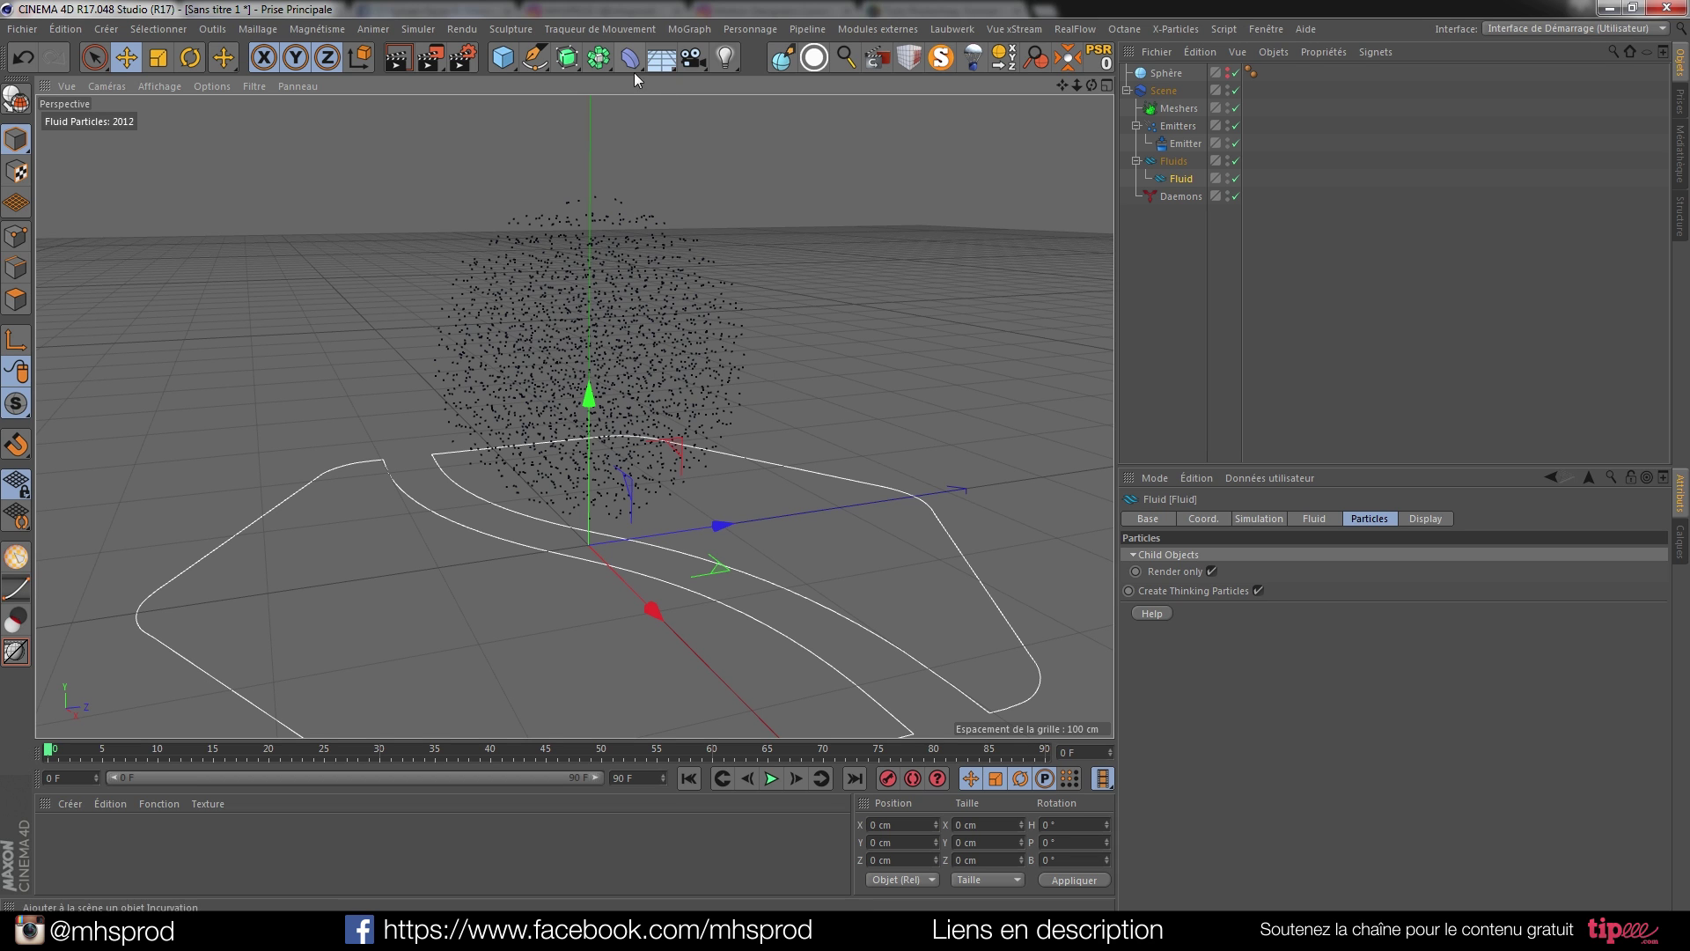
Open the Thinking Particles settings, expand the Global group to select Fluid, and place the window clear of the particle sphere.
{"action": "left_click", "coordinate": [417, 29]}
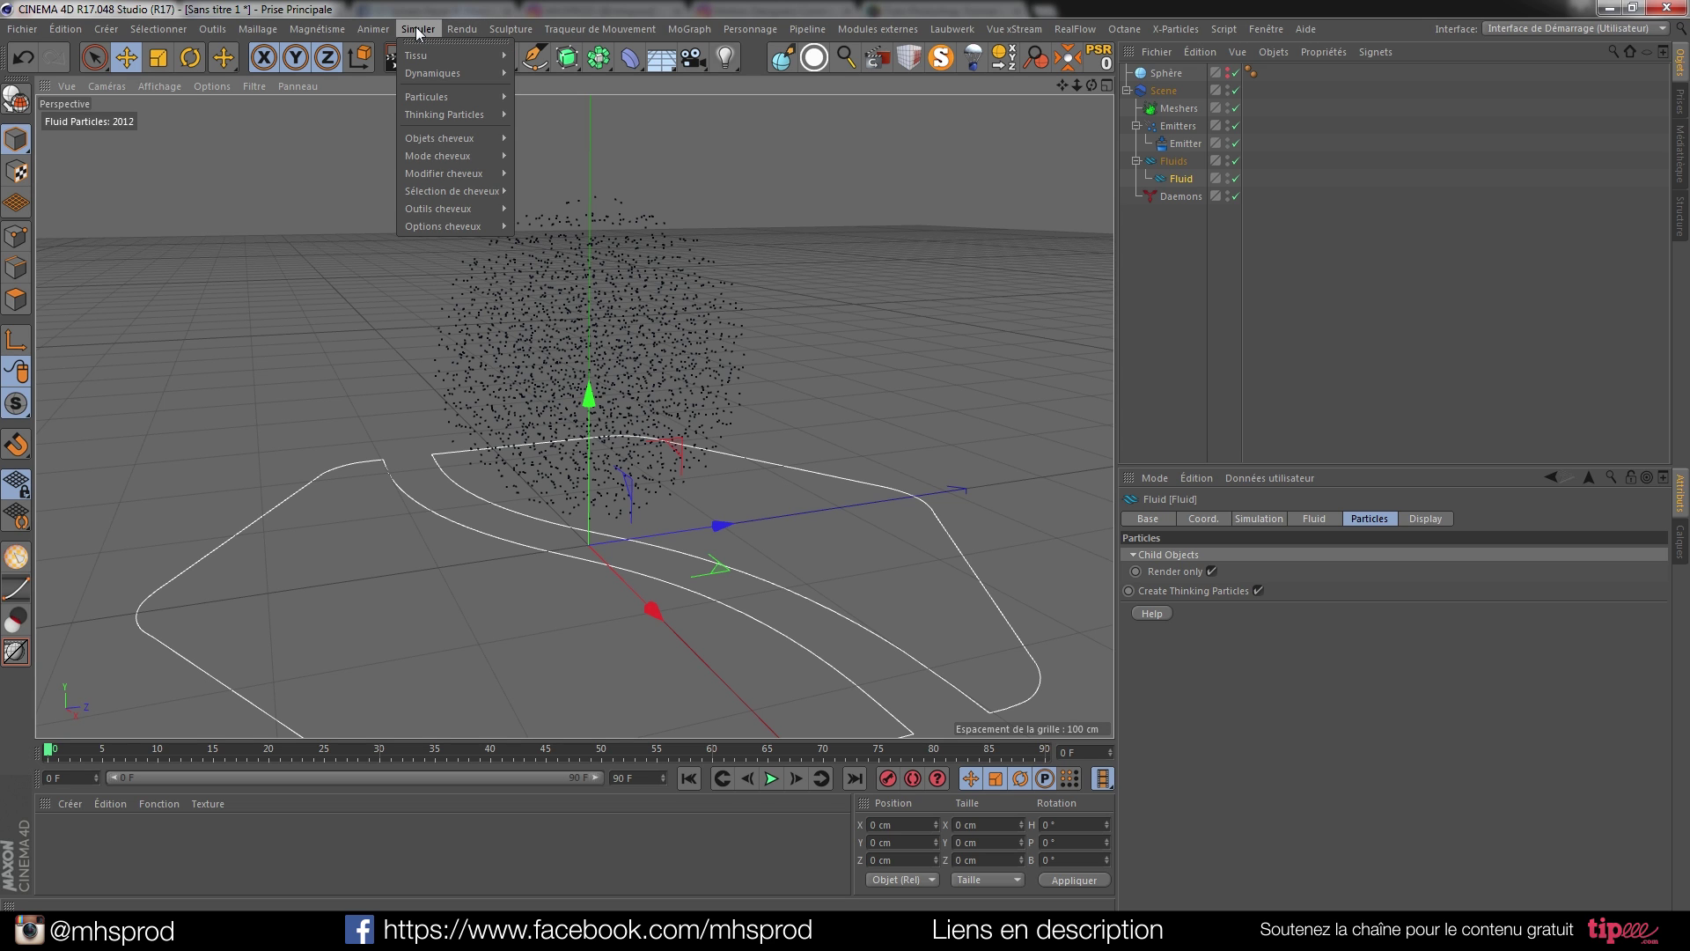
{"action": "mouse_move", "coordinate": [461, 118]}
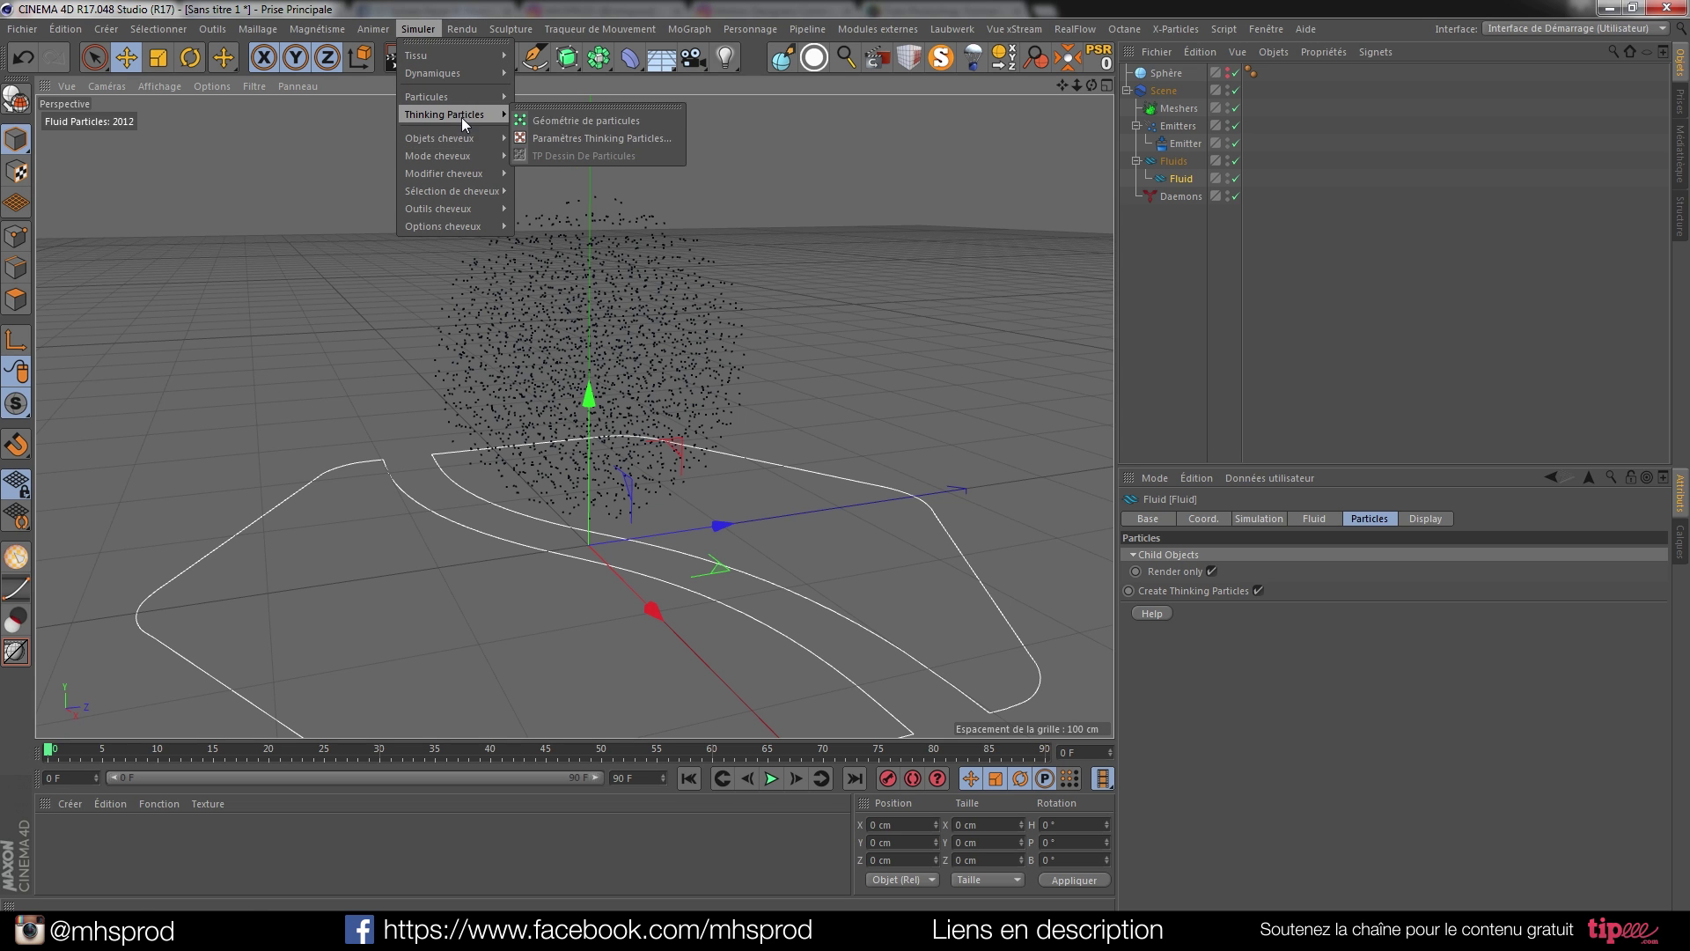
{"action": "left_click", "coordinate": [592, 137]}
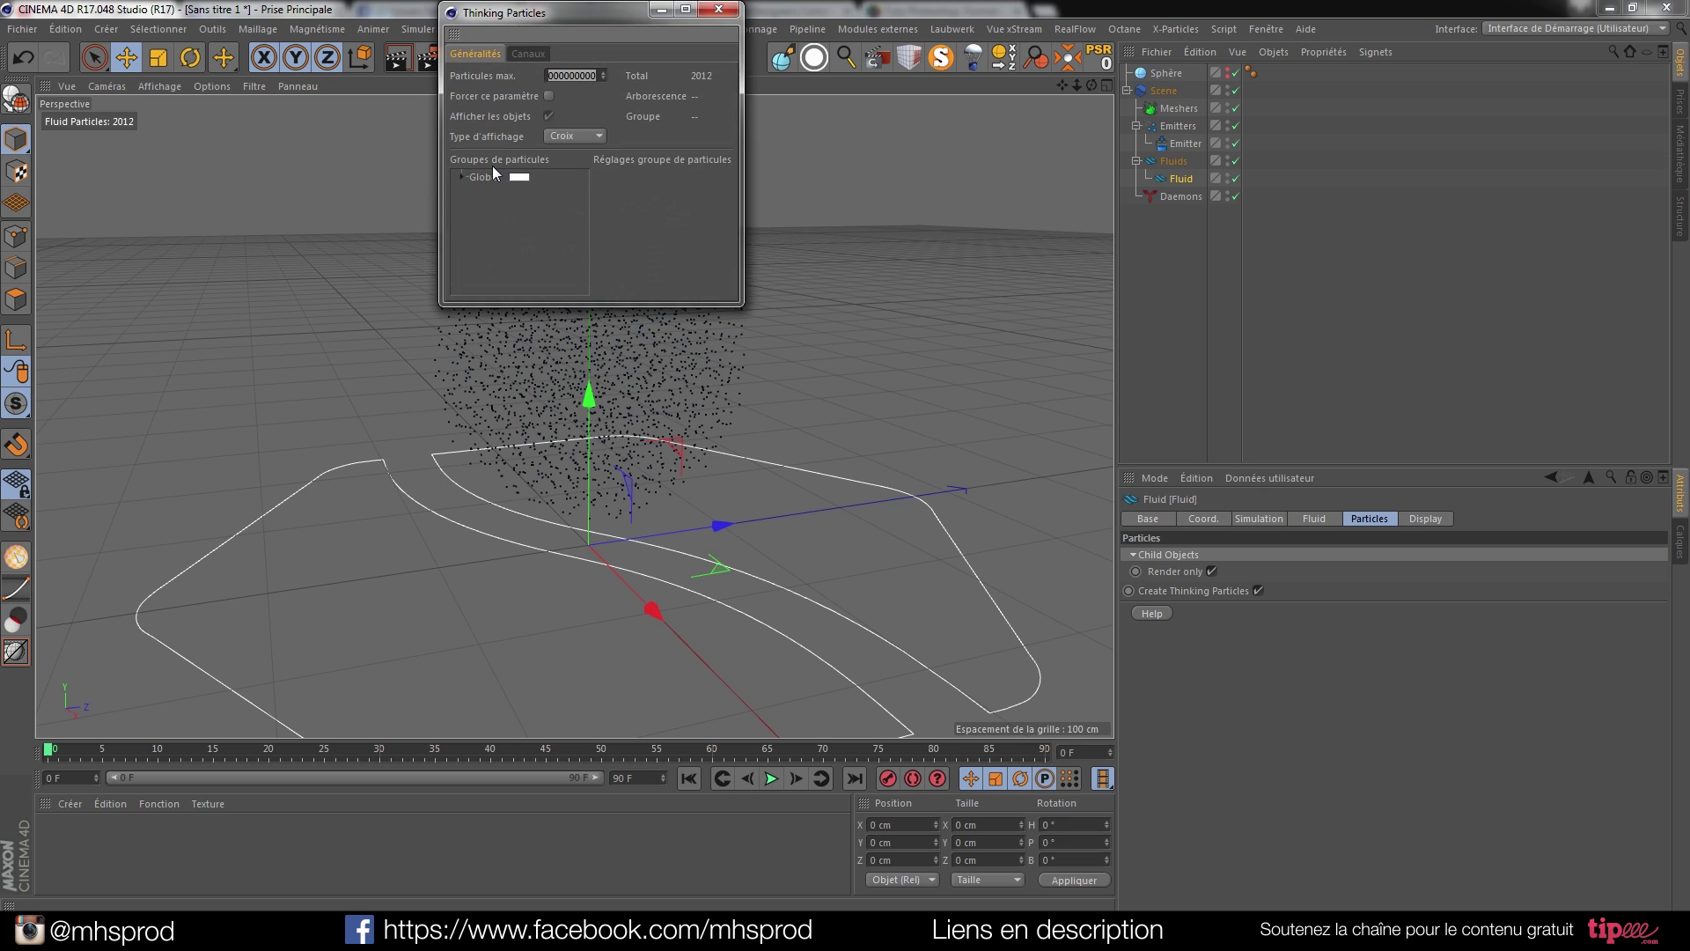
{"action": "left_click", "coordinate": [462, 177]}
{"action": "left_click", "coordinate": [498, 192]}
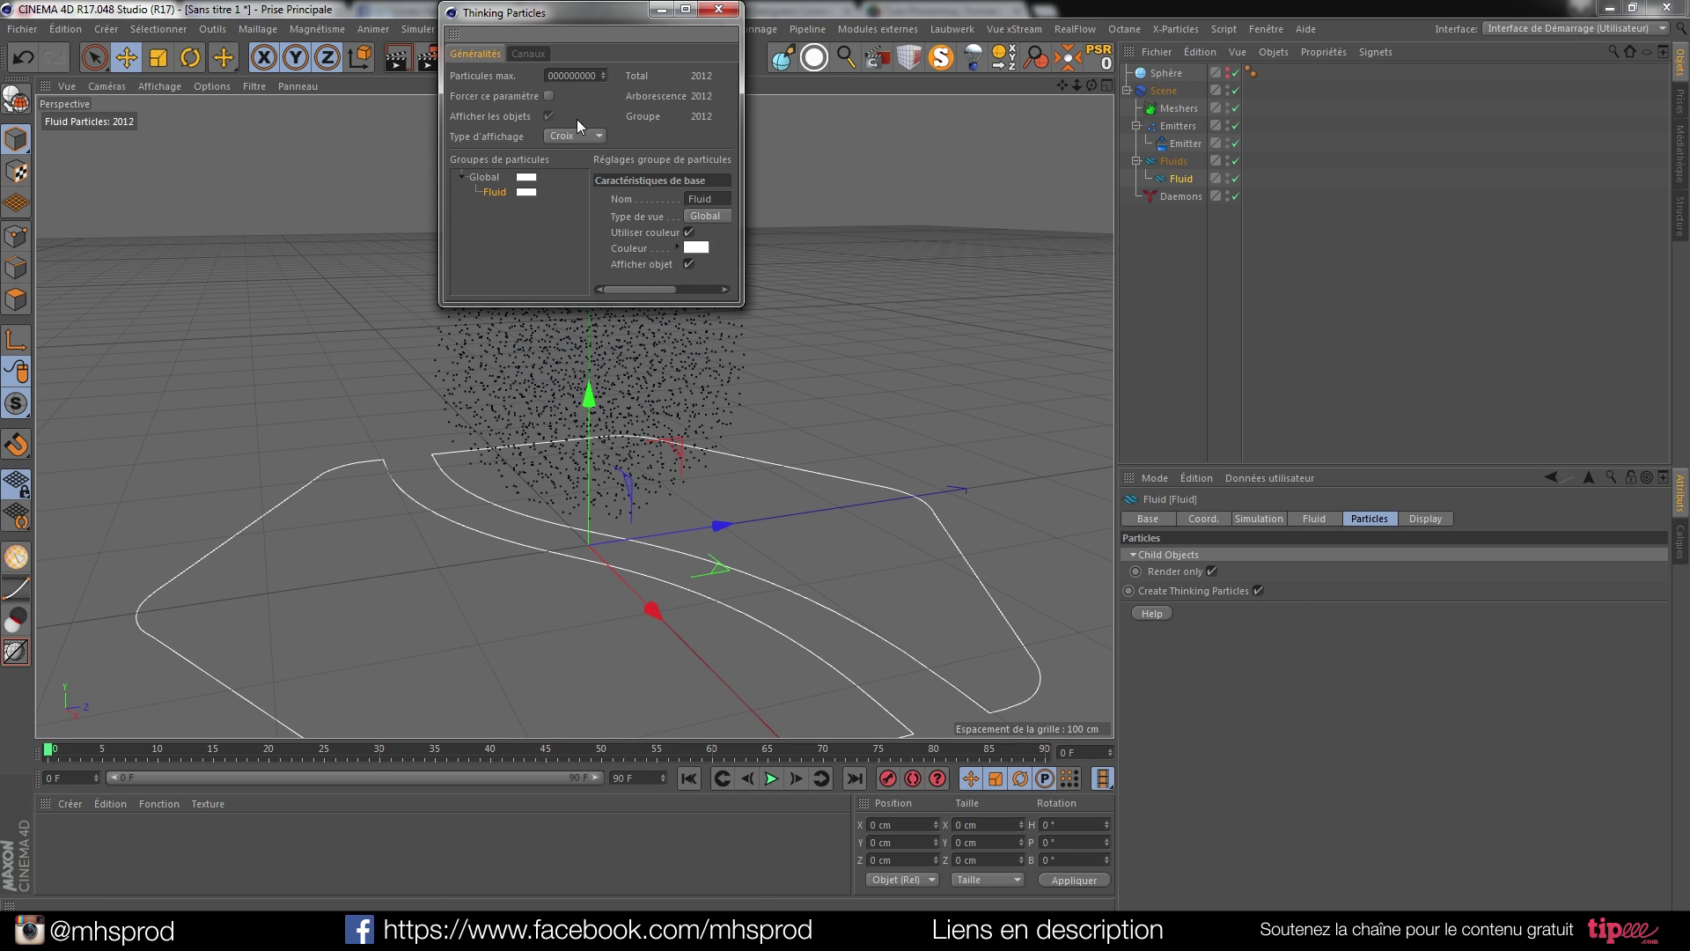
{"action": "left_click_drag", "start_coordinate": [534, 17], "coordinate": [114, 90]}
{"action": "middle_click_drag", "start_coordinate": [498, 359], "coordinate": [541, 387], "text": "alt"}
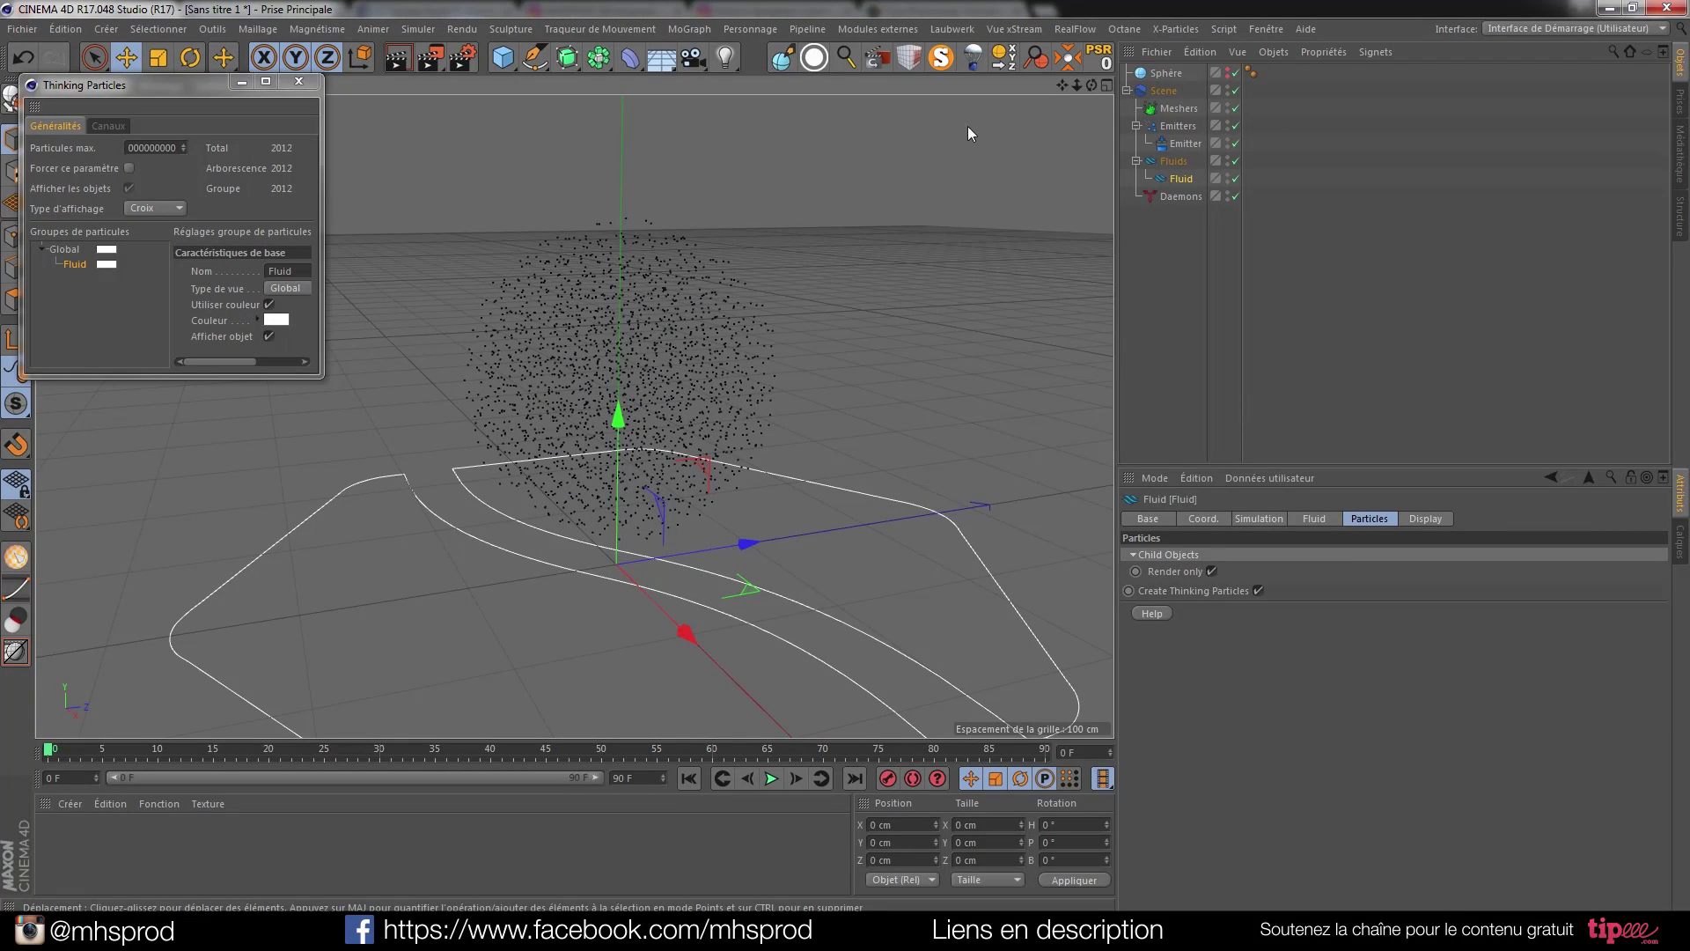
Add a MoGraph Matrix object, test-render the view, and reselect the Matrix.
{"action": "left_click", "coordinate": [691, 30]}
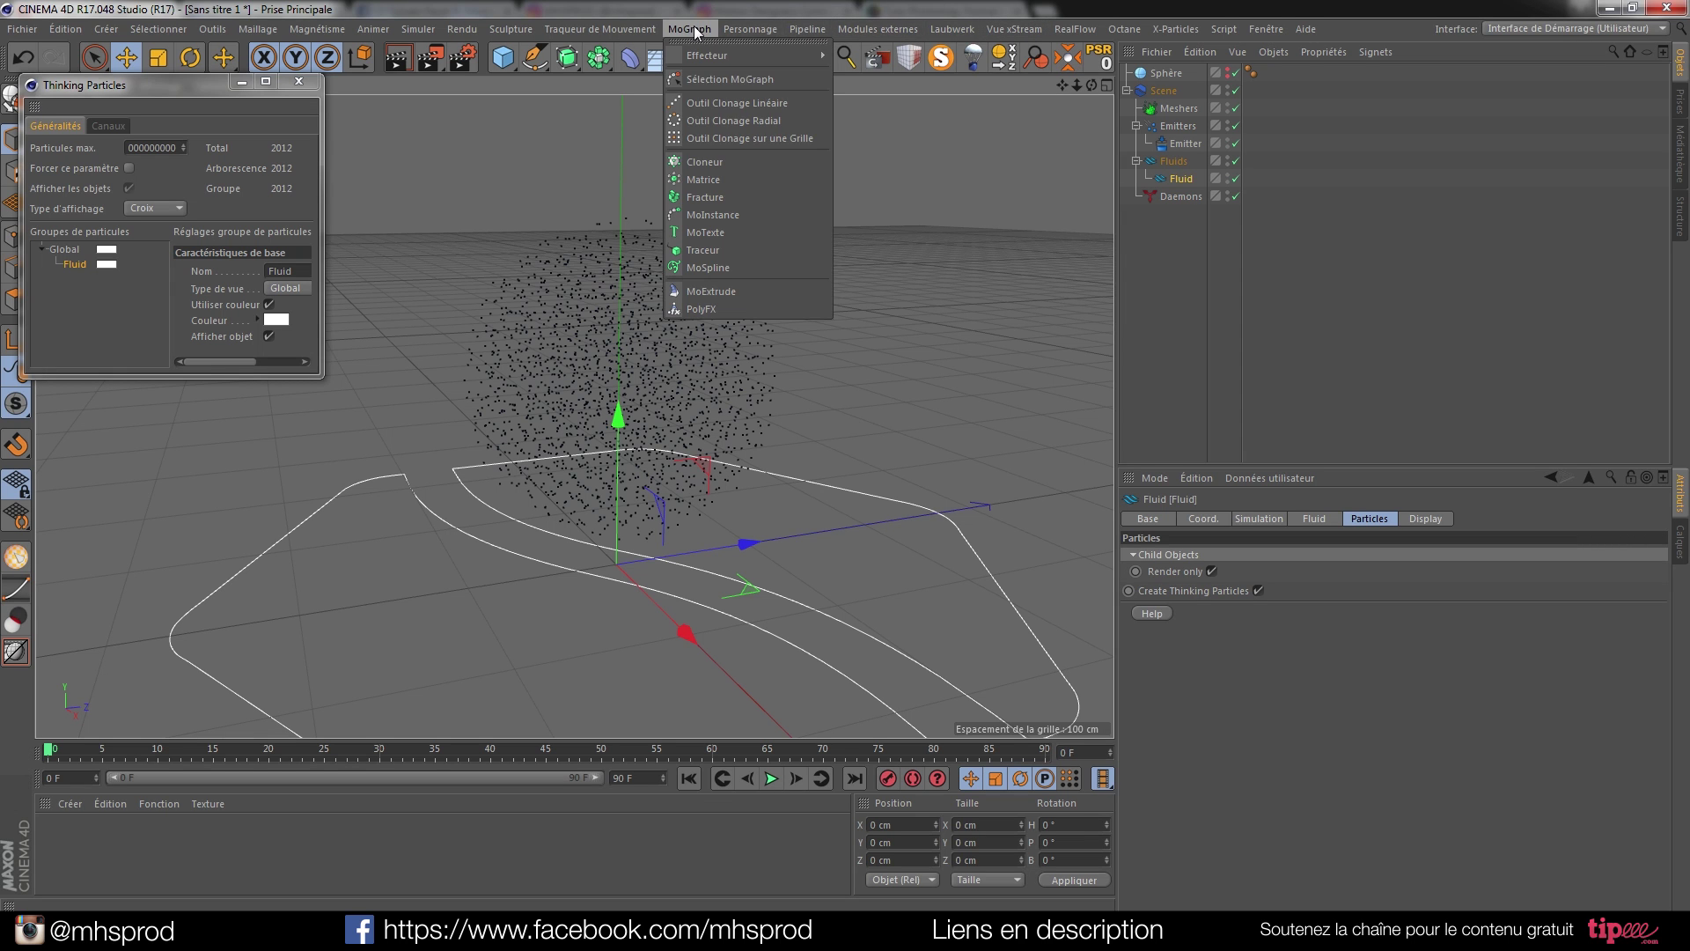
{"action": "left_click", "coordinate": [726, 179]}
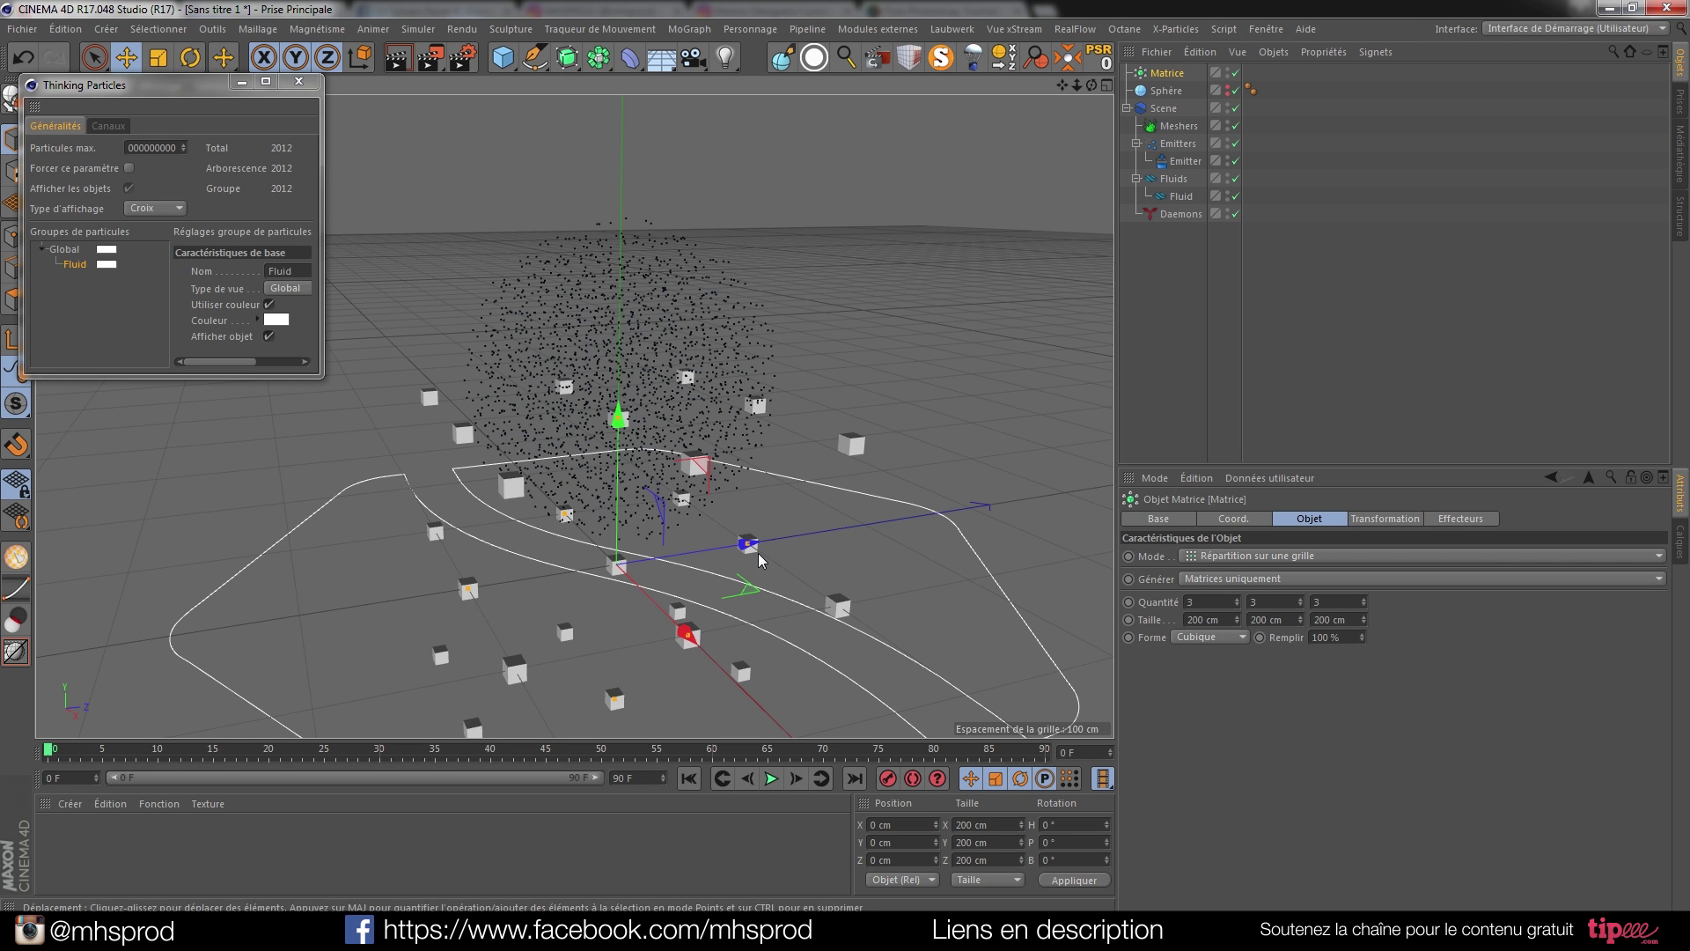
{"action": "left_click", "coordinate": [395, 65]}
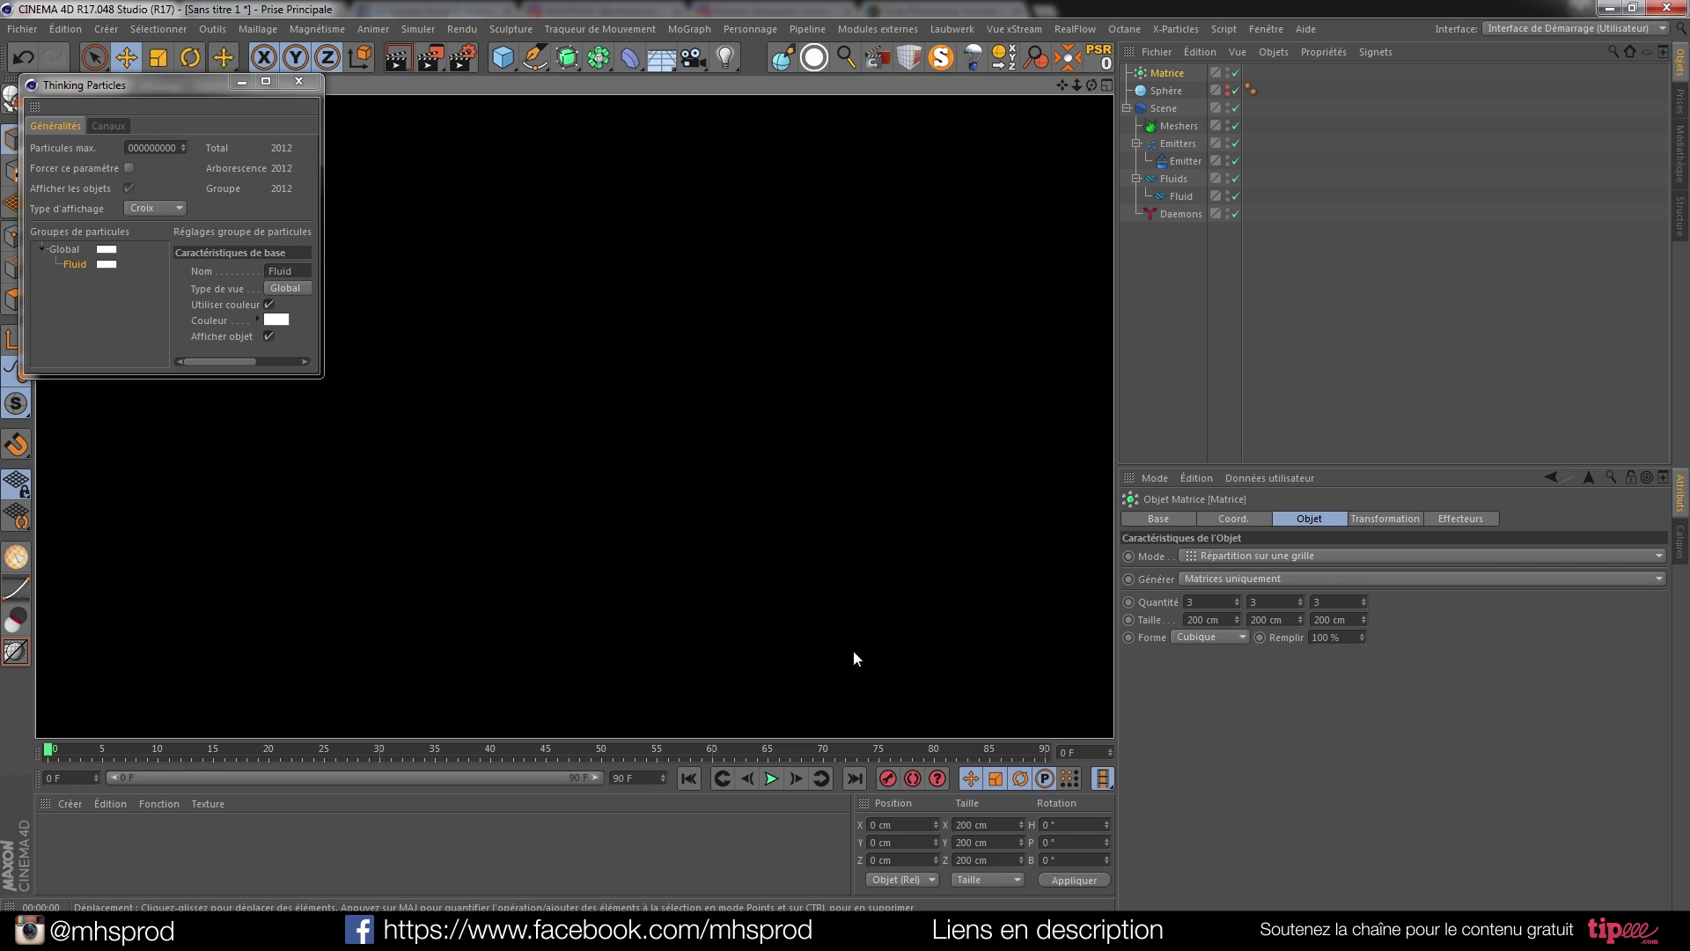
{"action": "left_click", "coordinate": [858, 569]}
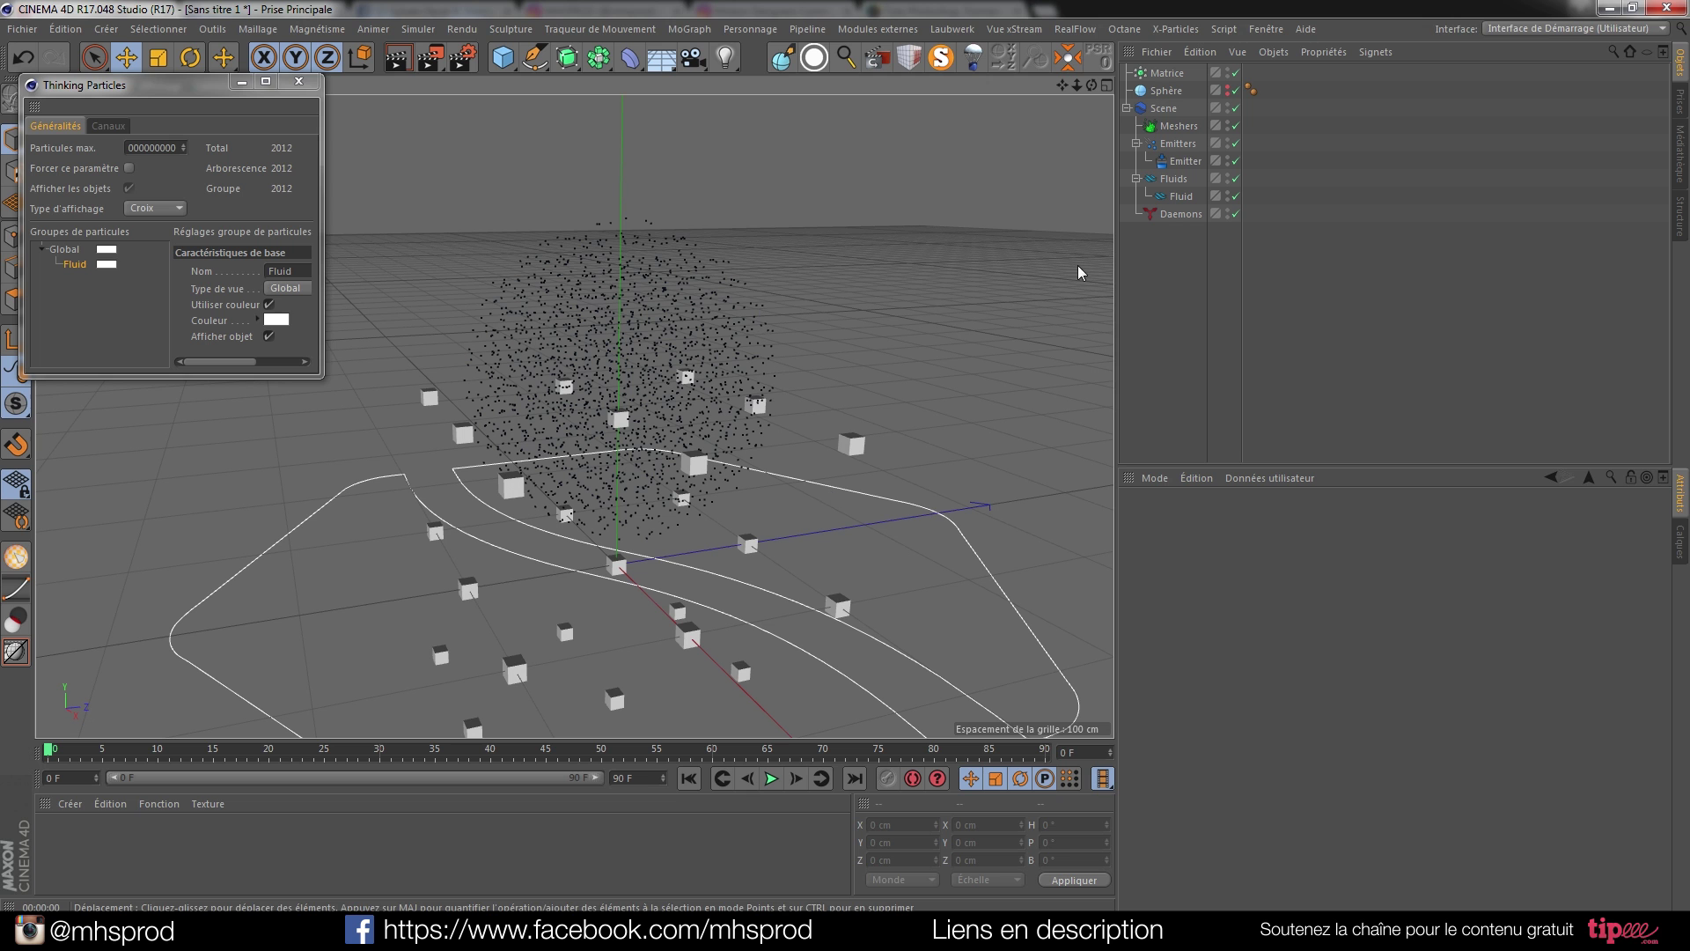
{"action": "left_click", "coordinate": [1168, 75]}
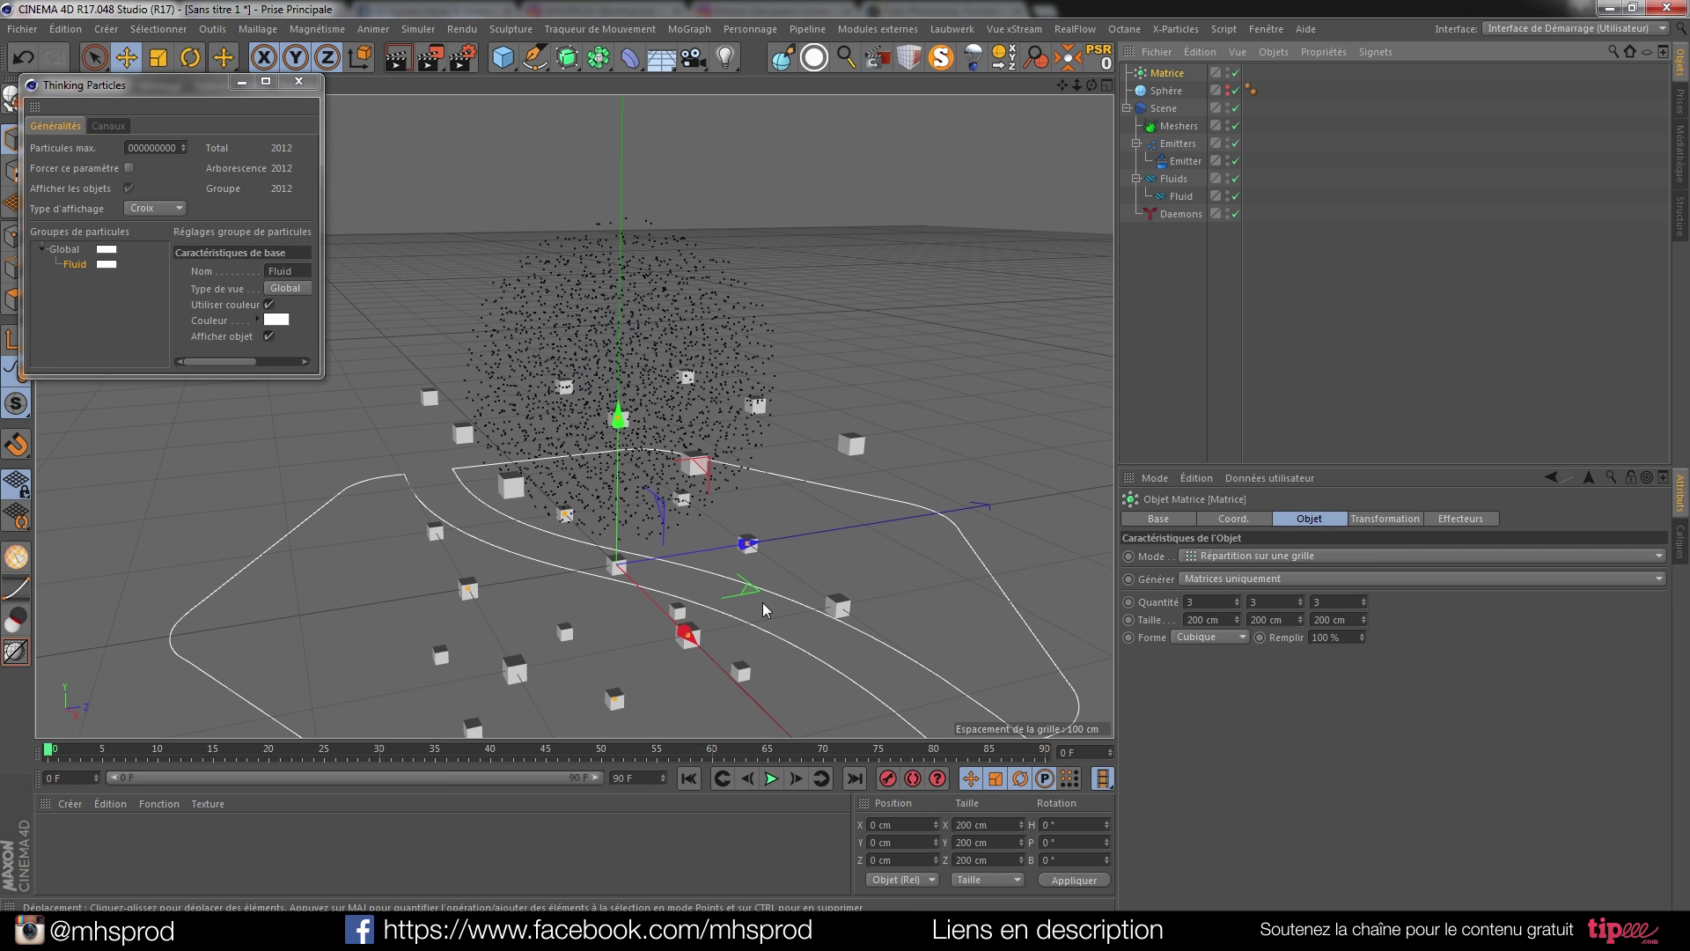
{"action": "middle_click_drag", "start_coordinate": [677, 444], "coordinate": [679, 438], "text": "alt"}
{"action": "mouse_move", "coordinate": [667, 493]}
{"action": "left_mouse_down", "text": "alt"}
{"action": "mouse_move", "coordinate": [673, 445]}
{"action": "mouse_move", "coordinate": [696, 444]}
{"action": "mouse_move", "coordinate": [663, 462]}
{"action": "left_mouse_up", "text": "alt"}
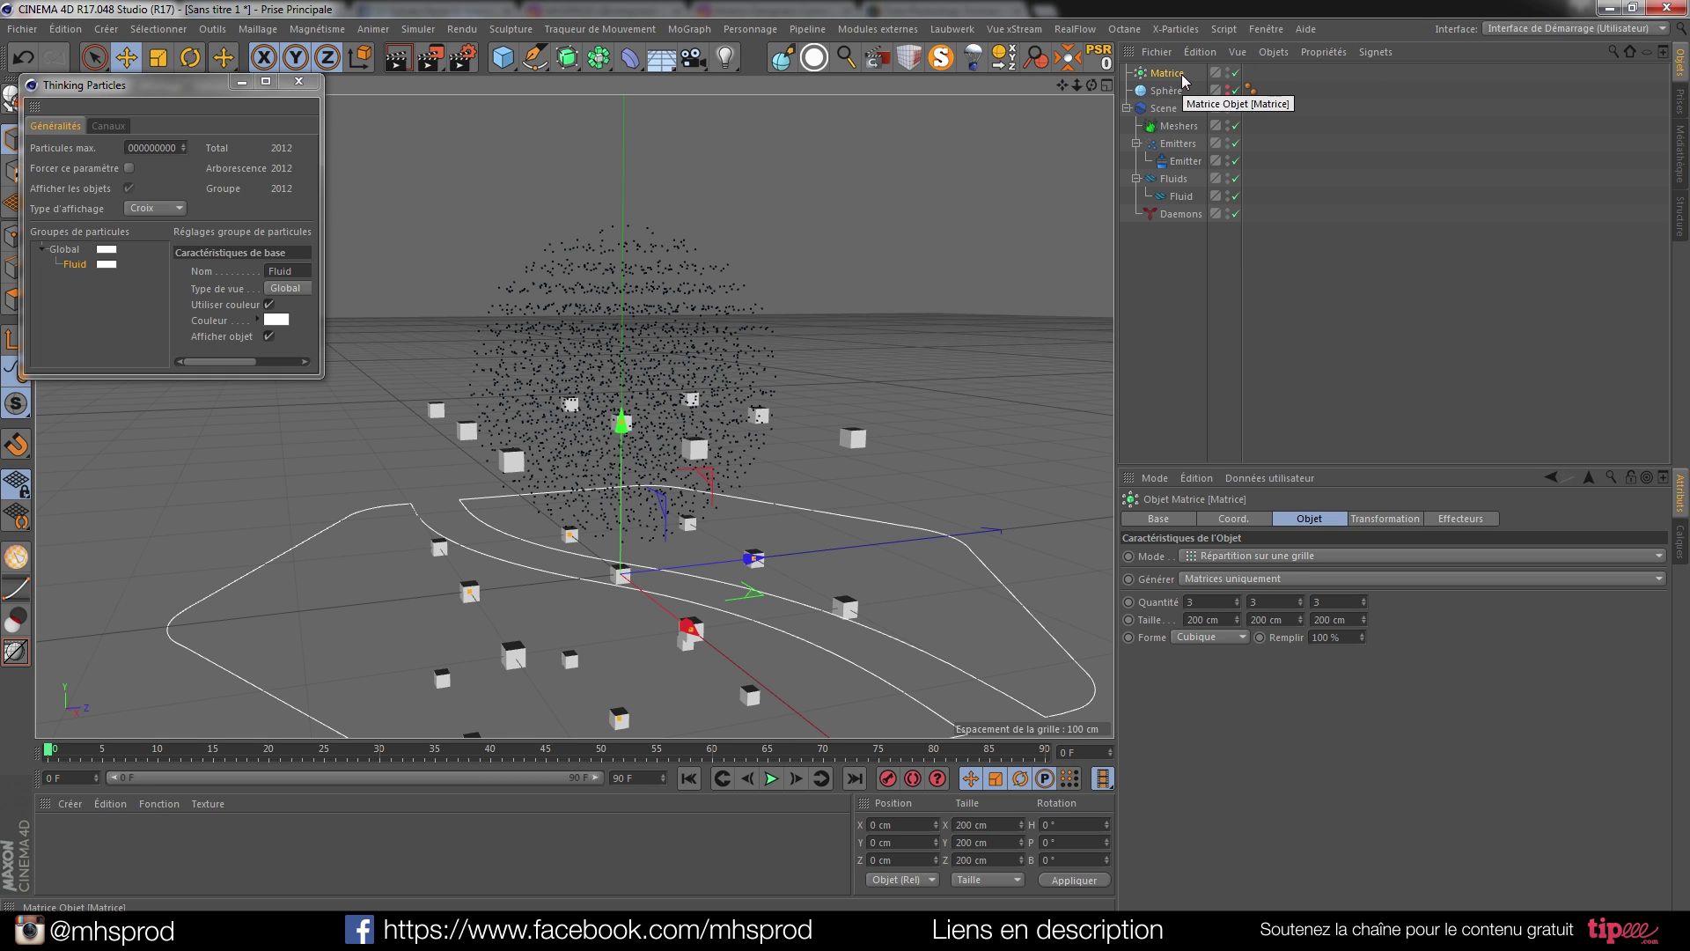
Set the Matrix distribution mode to Objet and link the Fluid Thinking Particles group as its object.
{"action": "left_click_drag", "start_coordinate": [719, 403], "coordinate": [705, 445], "text": "alt"}
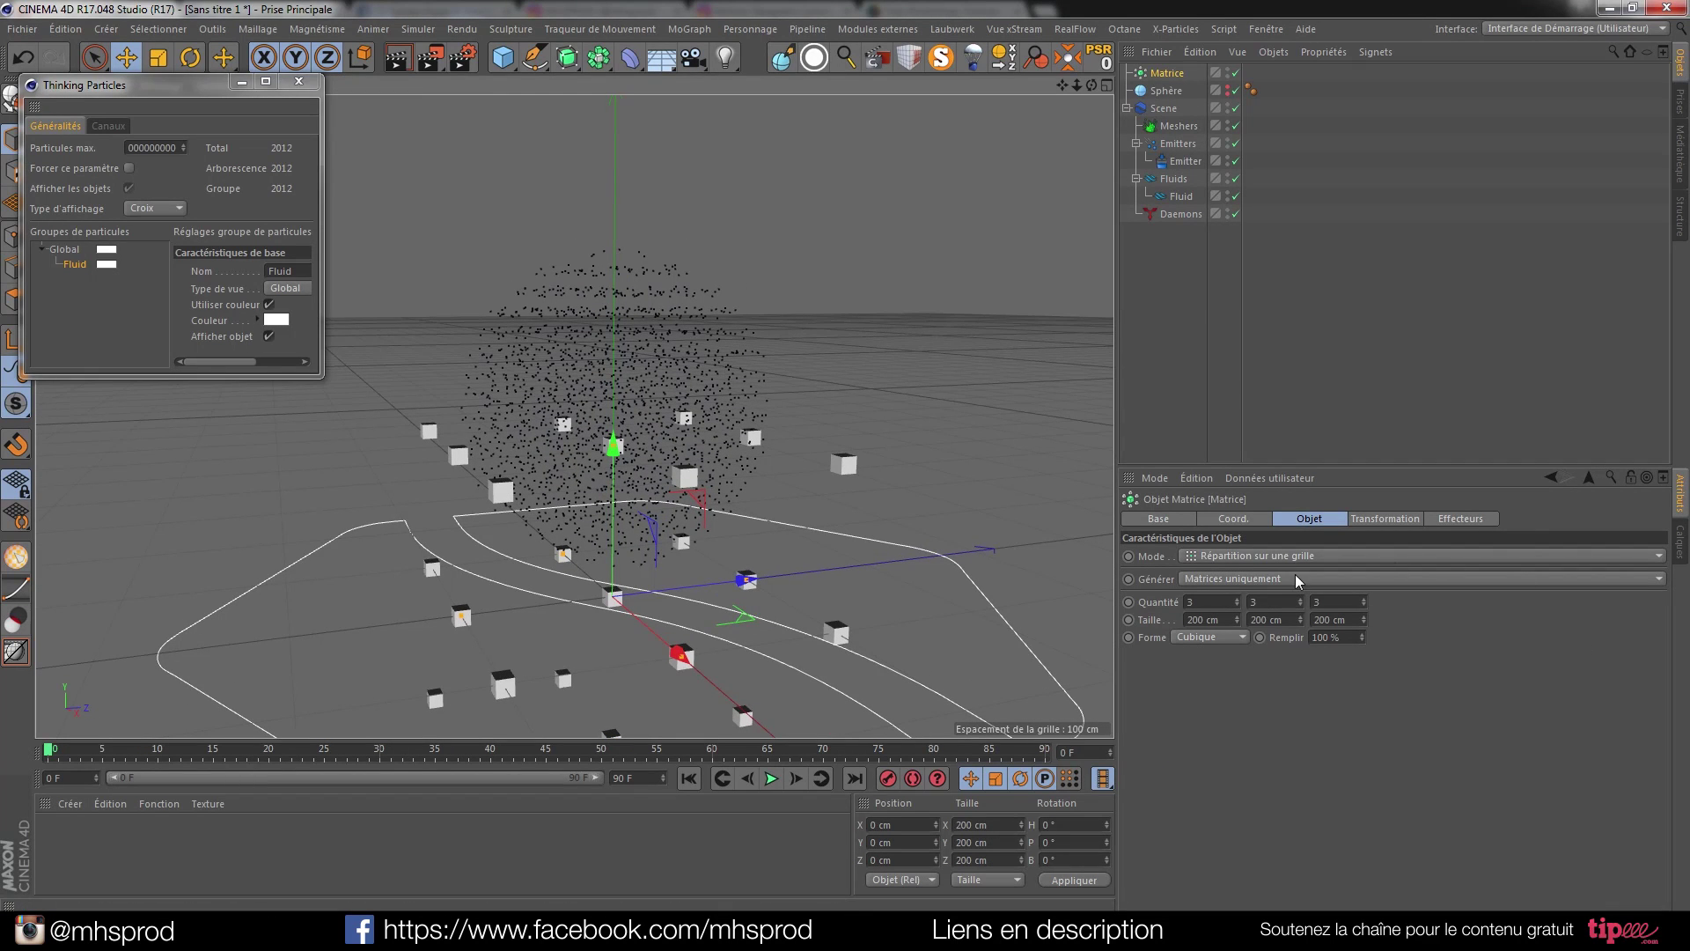
{"action": "left_click", "coordinate": [1265, 557]}
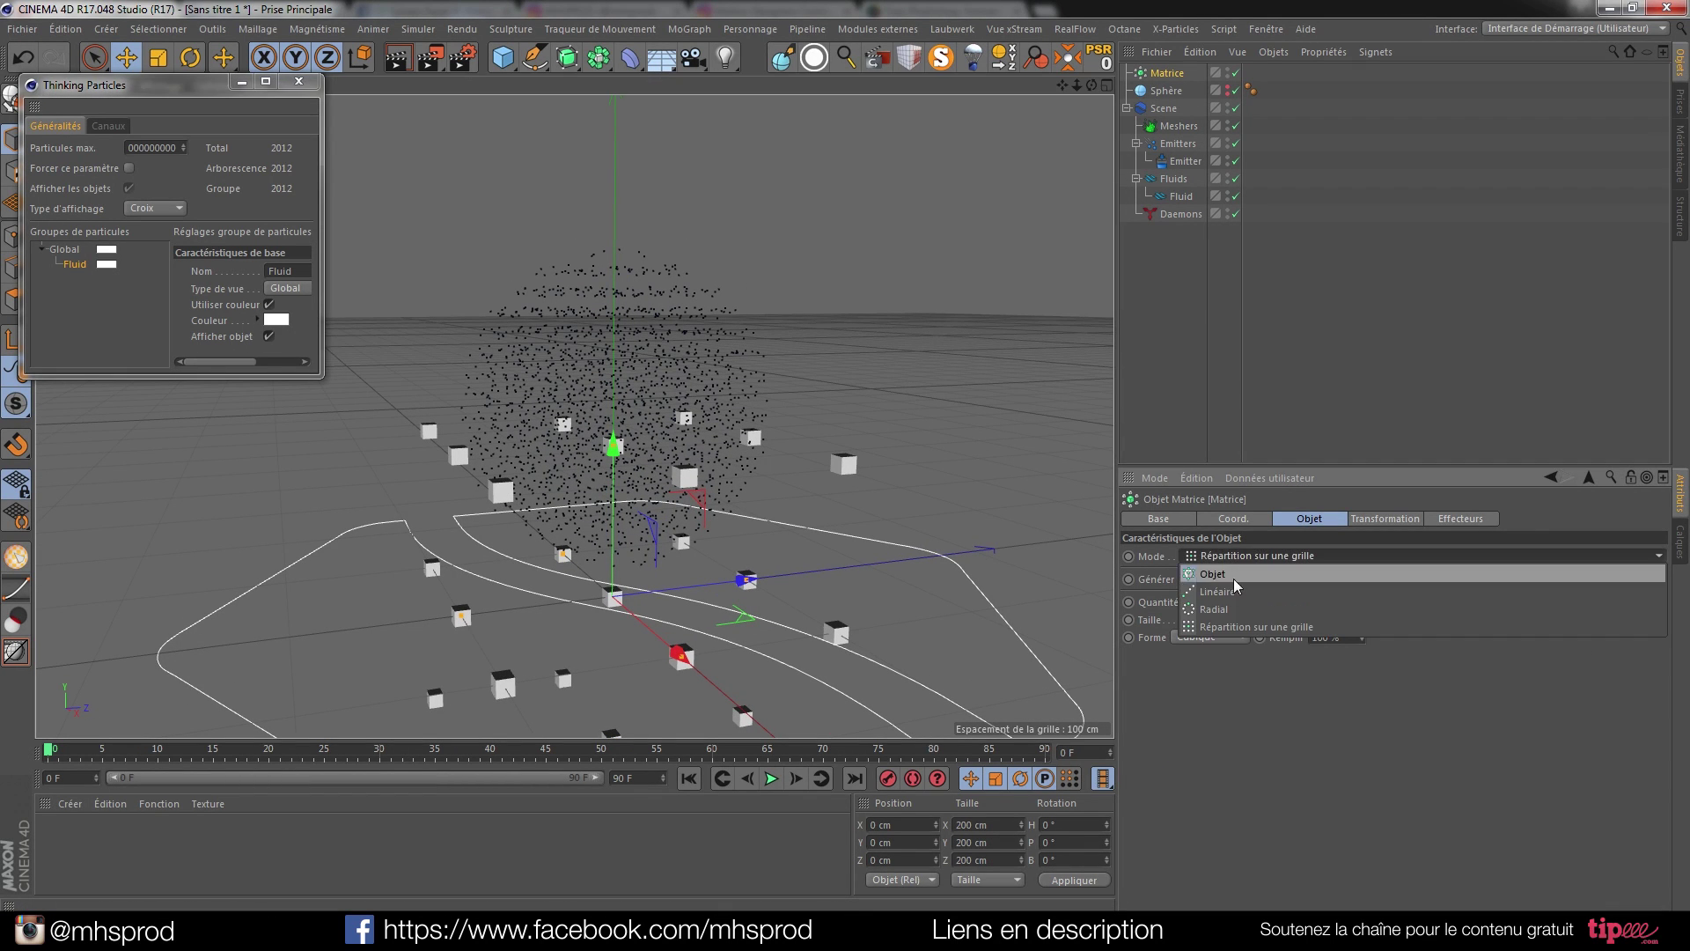
{"action": "left_click", "coordinate": [1219, 578]}
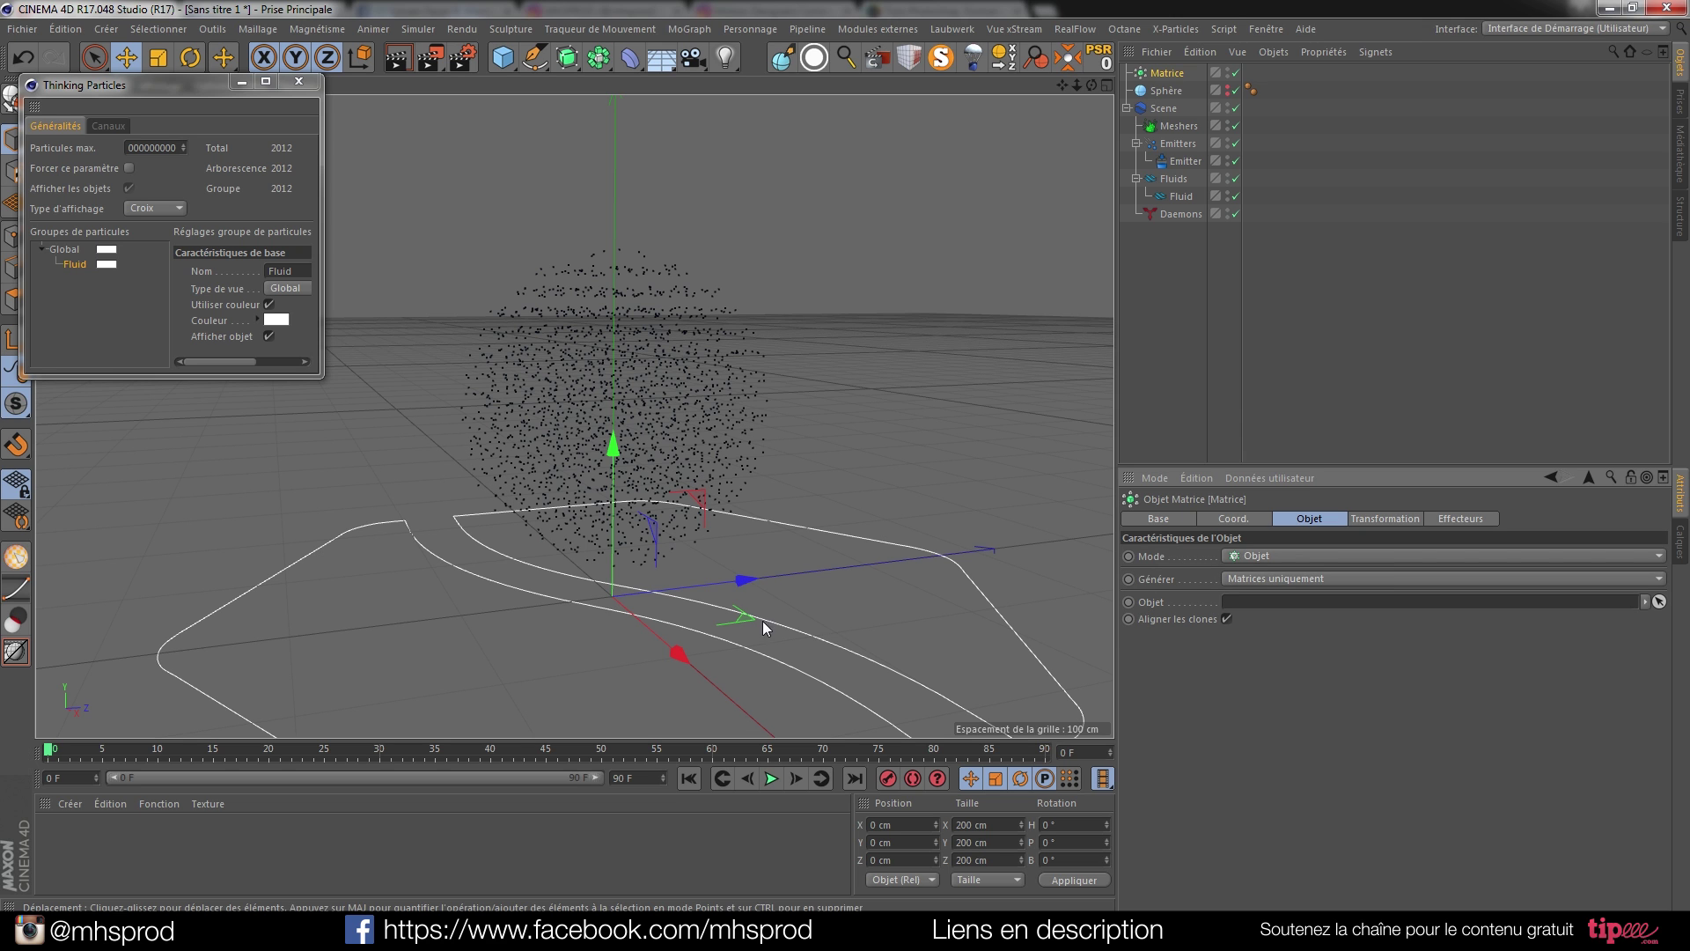
{"action": "left_click", "coordinate": [80, 265]}
{"action": "left_click_drag", "start_coordinate": [1182, 552], "coordinate": [1305, 607]}
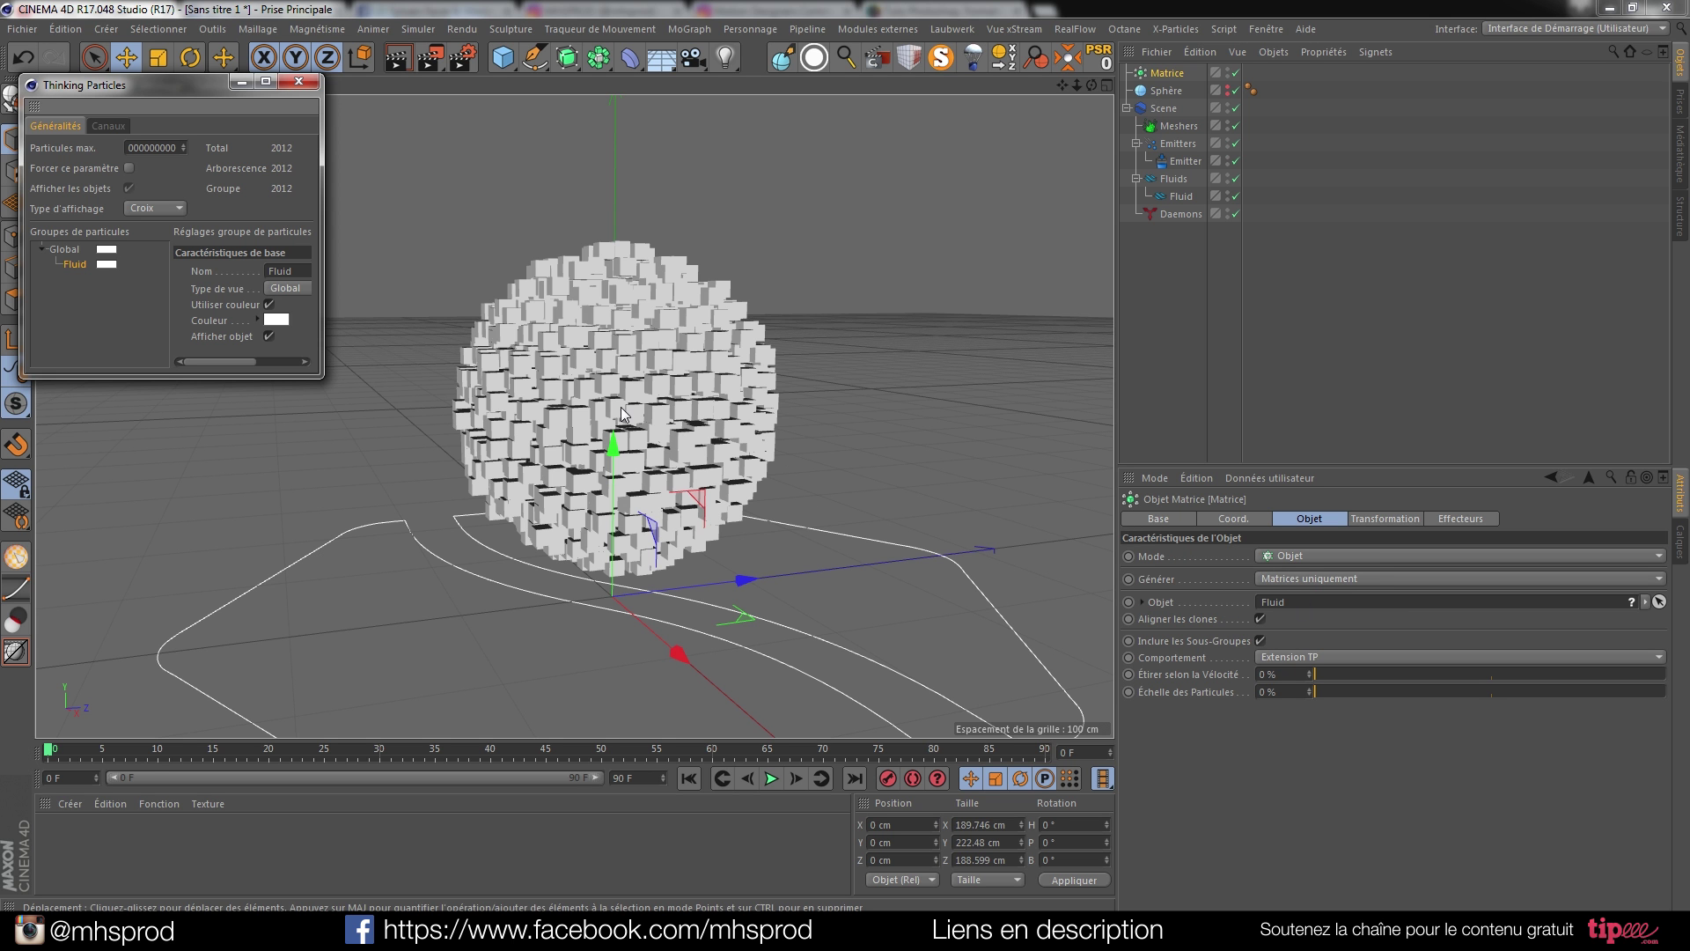
Test-render the Matrix of fluid particles in the perspective view, then return to the viewport with nothing selected.
{"action": "left_click_drag", "start_coordinate": [532, 383], "coordinate": [578, 408], "text": "alt"}
{"action": "key", "text": "ctrl+r"}
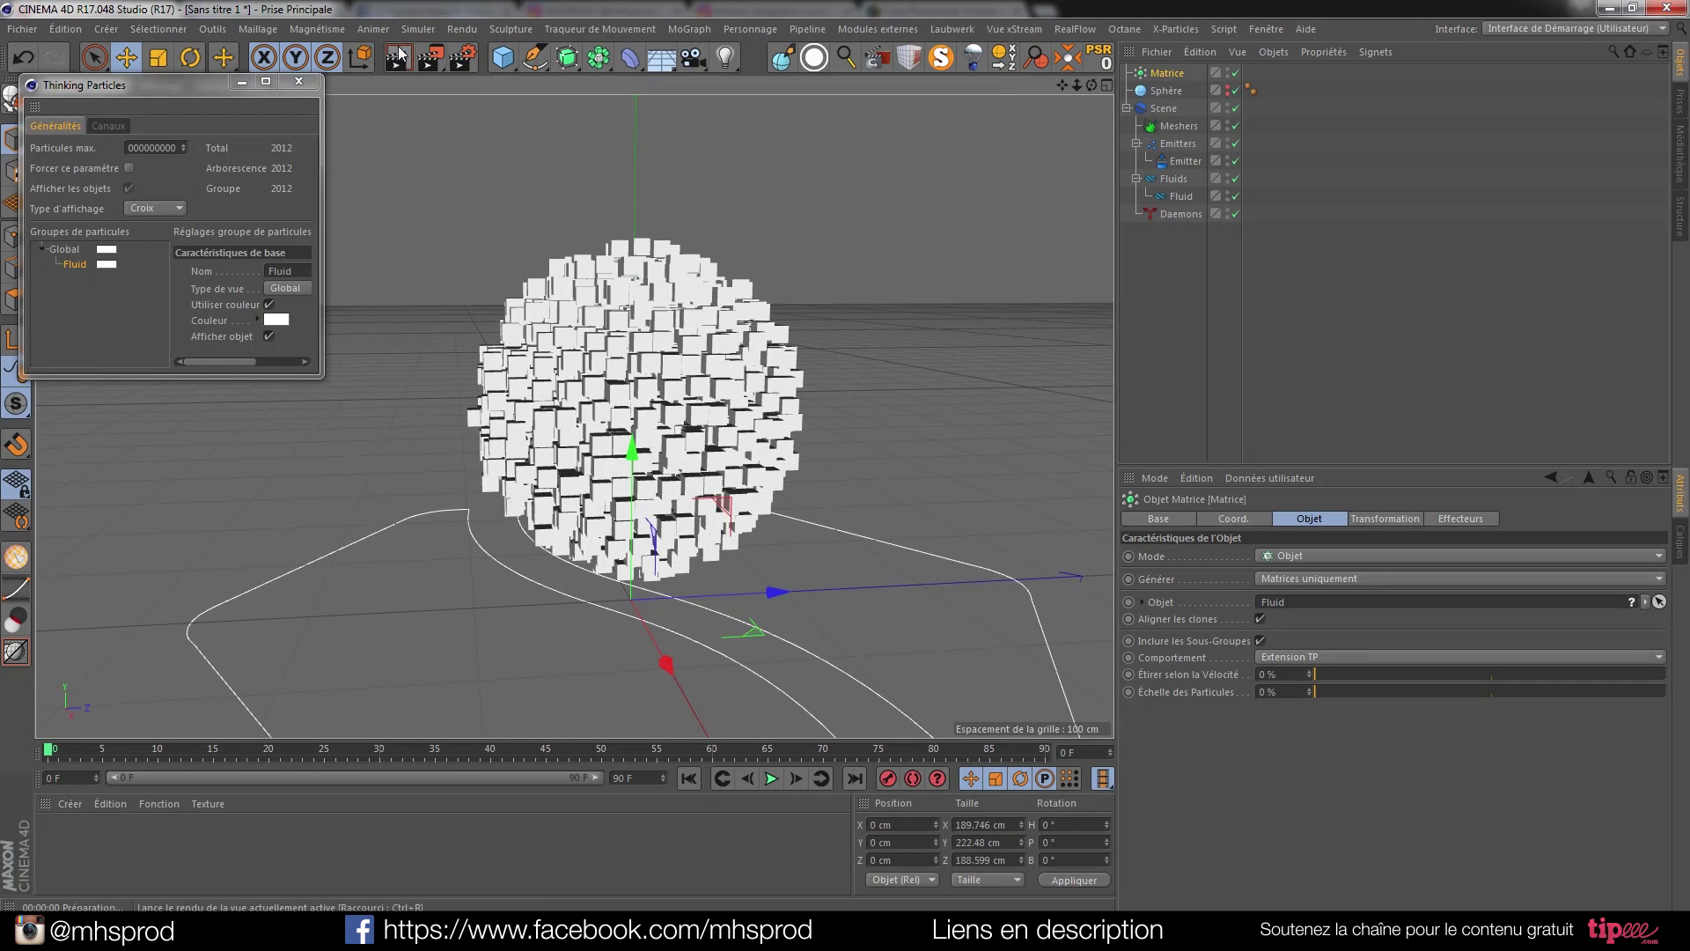
{"action": "left_click", "coordinate": [780, 442]}
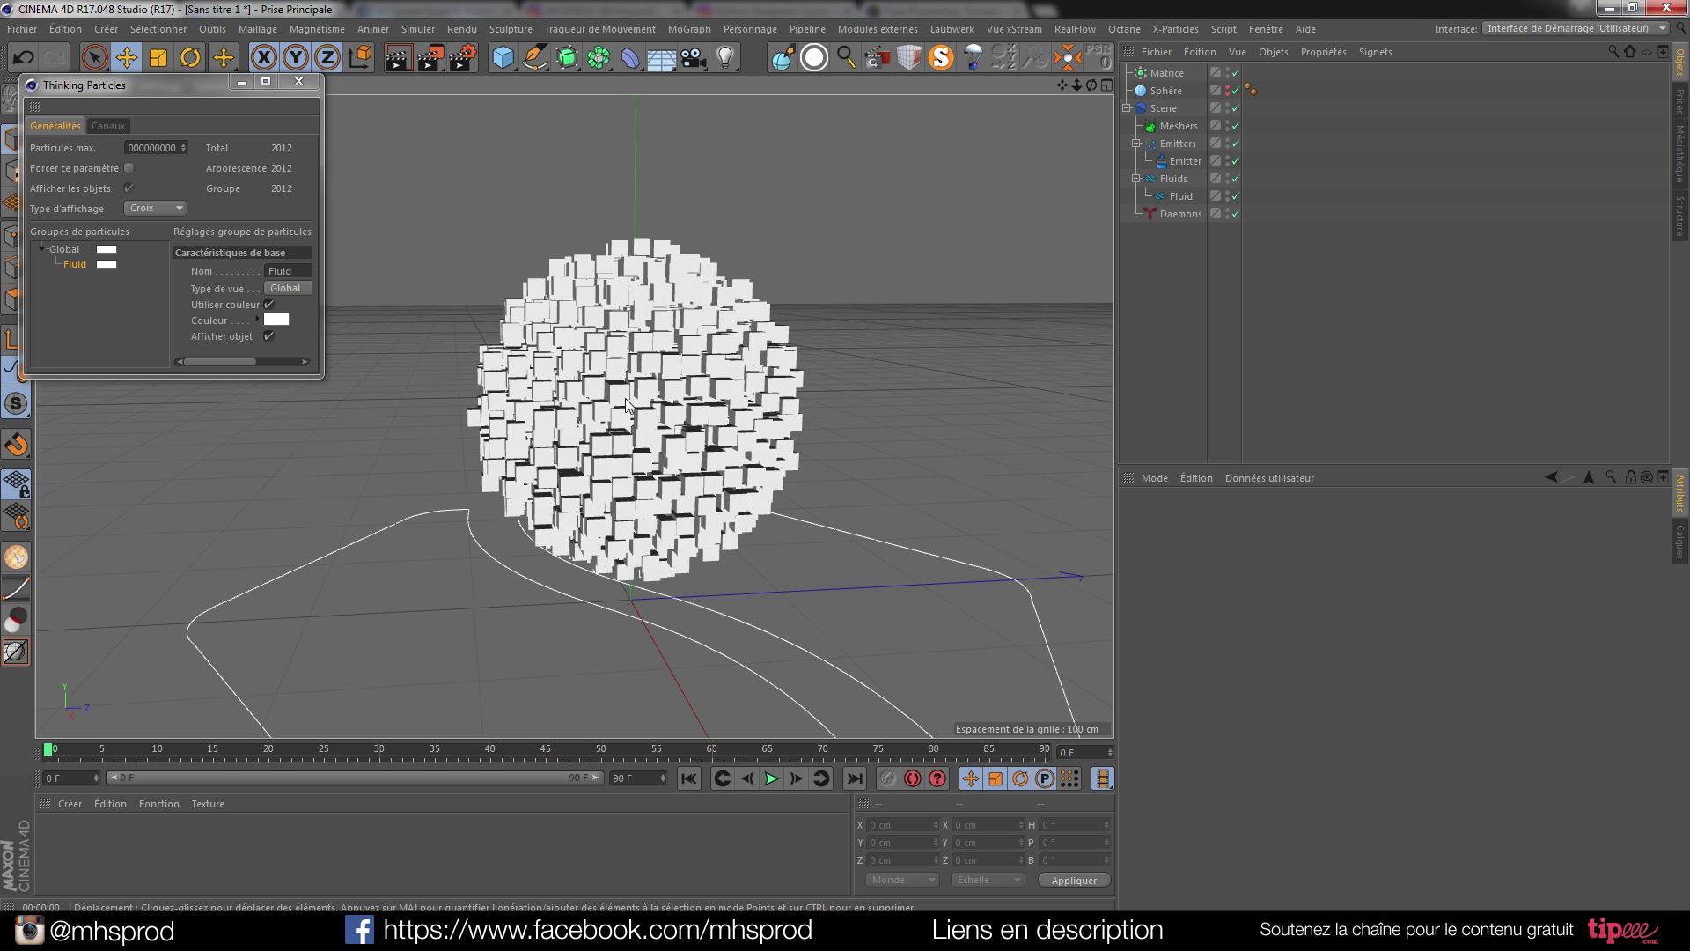
{"action": "middle_click_drag", "start_coordinate": [626, 398], "coordinate": [611, 394], "text": "alt"}
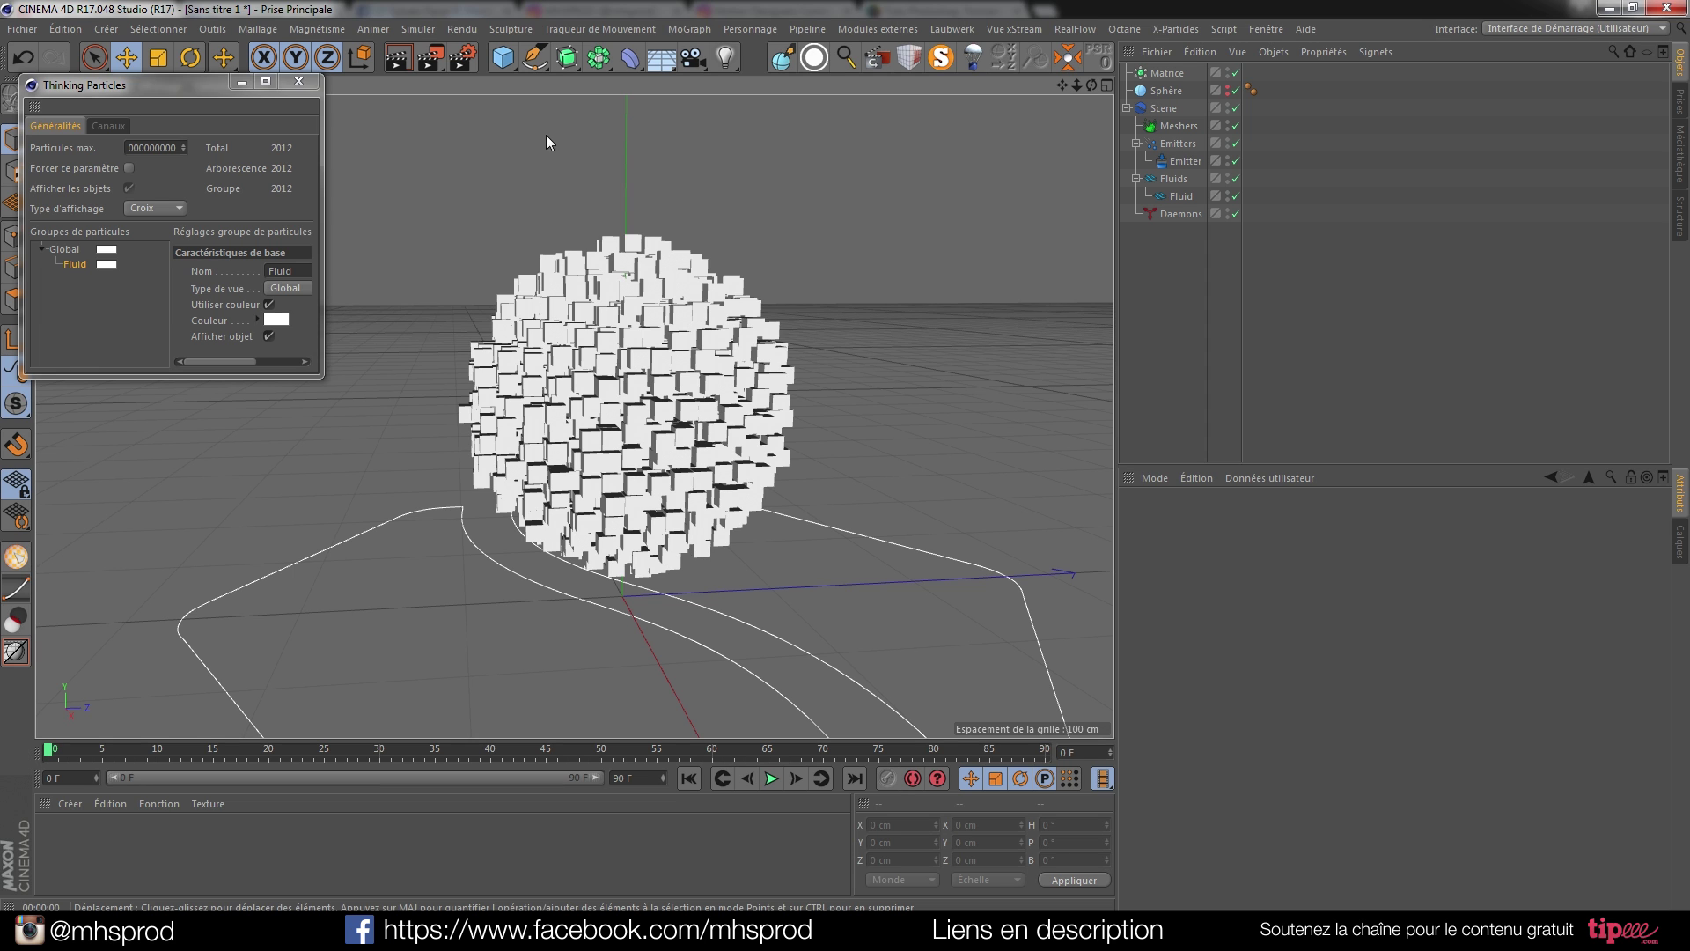
Add a MoGraph Cloner in Objet mode and link the Matrix as its distribution object.
{"action": "left_click", "coordinate": [693, 30]}
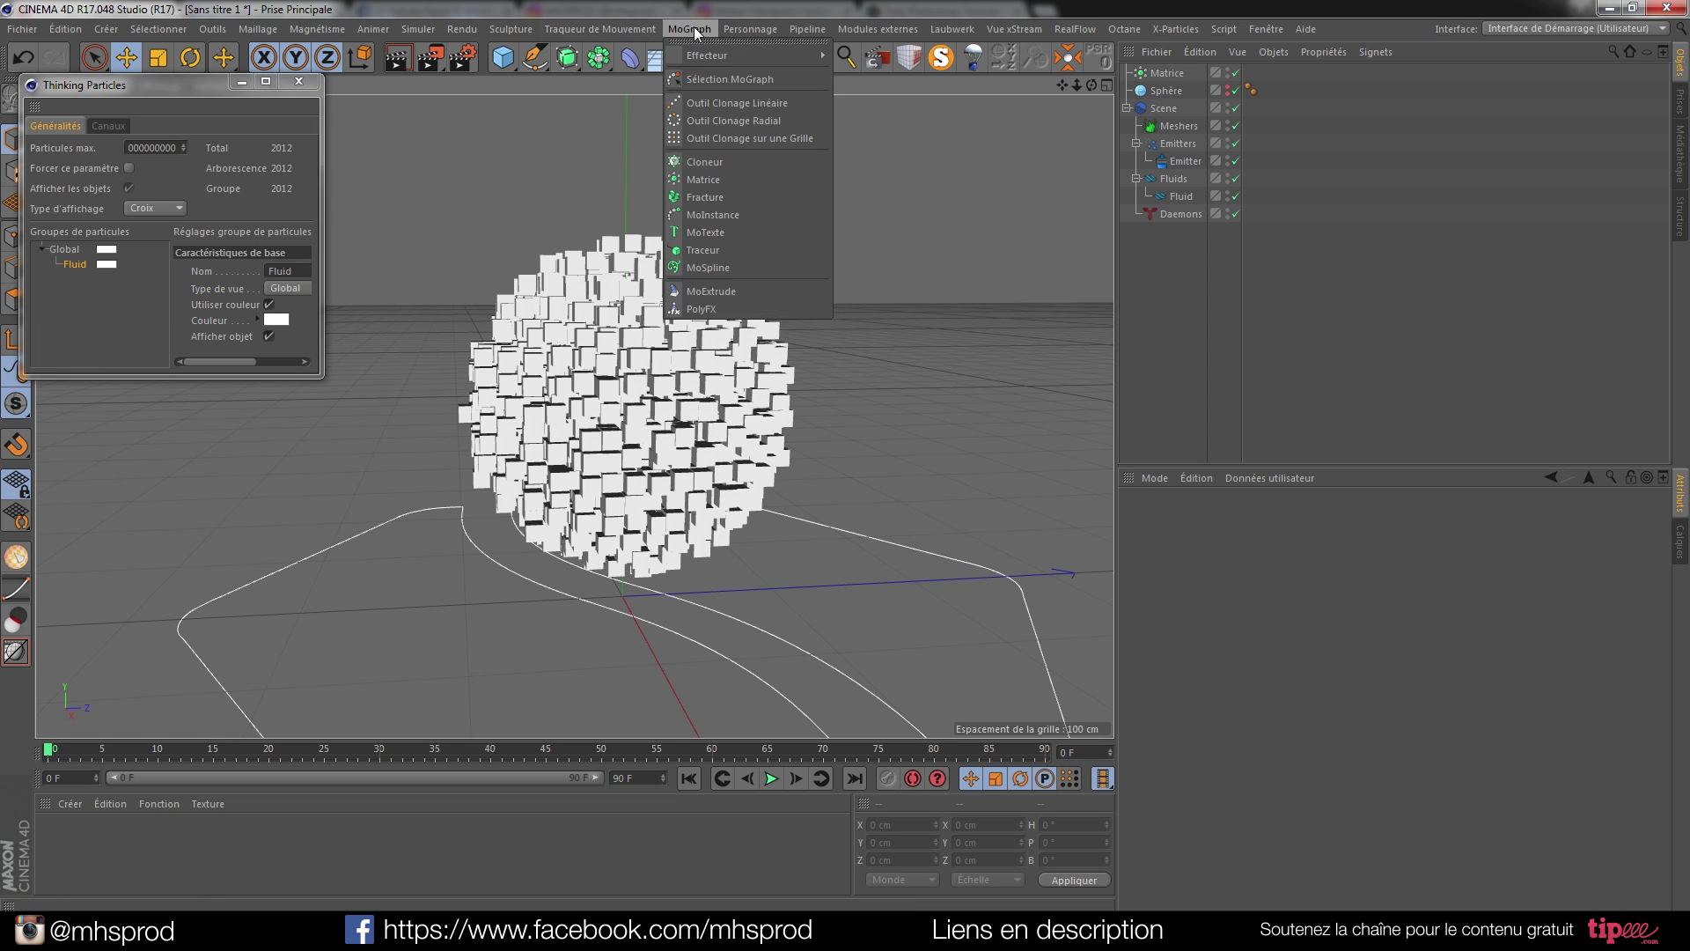
{"action": "left_click", "coordinate": [703, 161]}
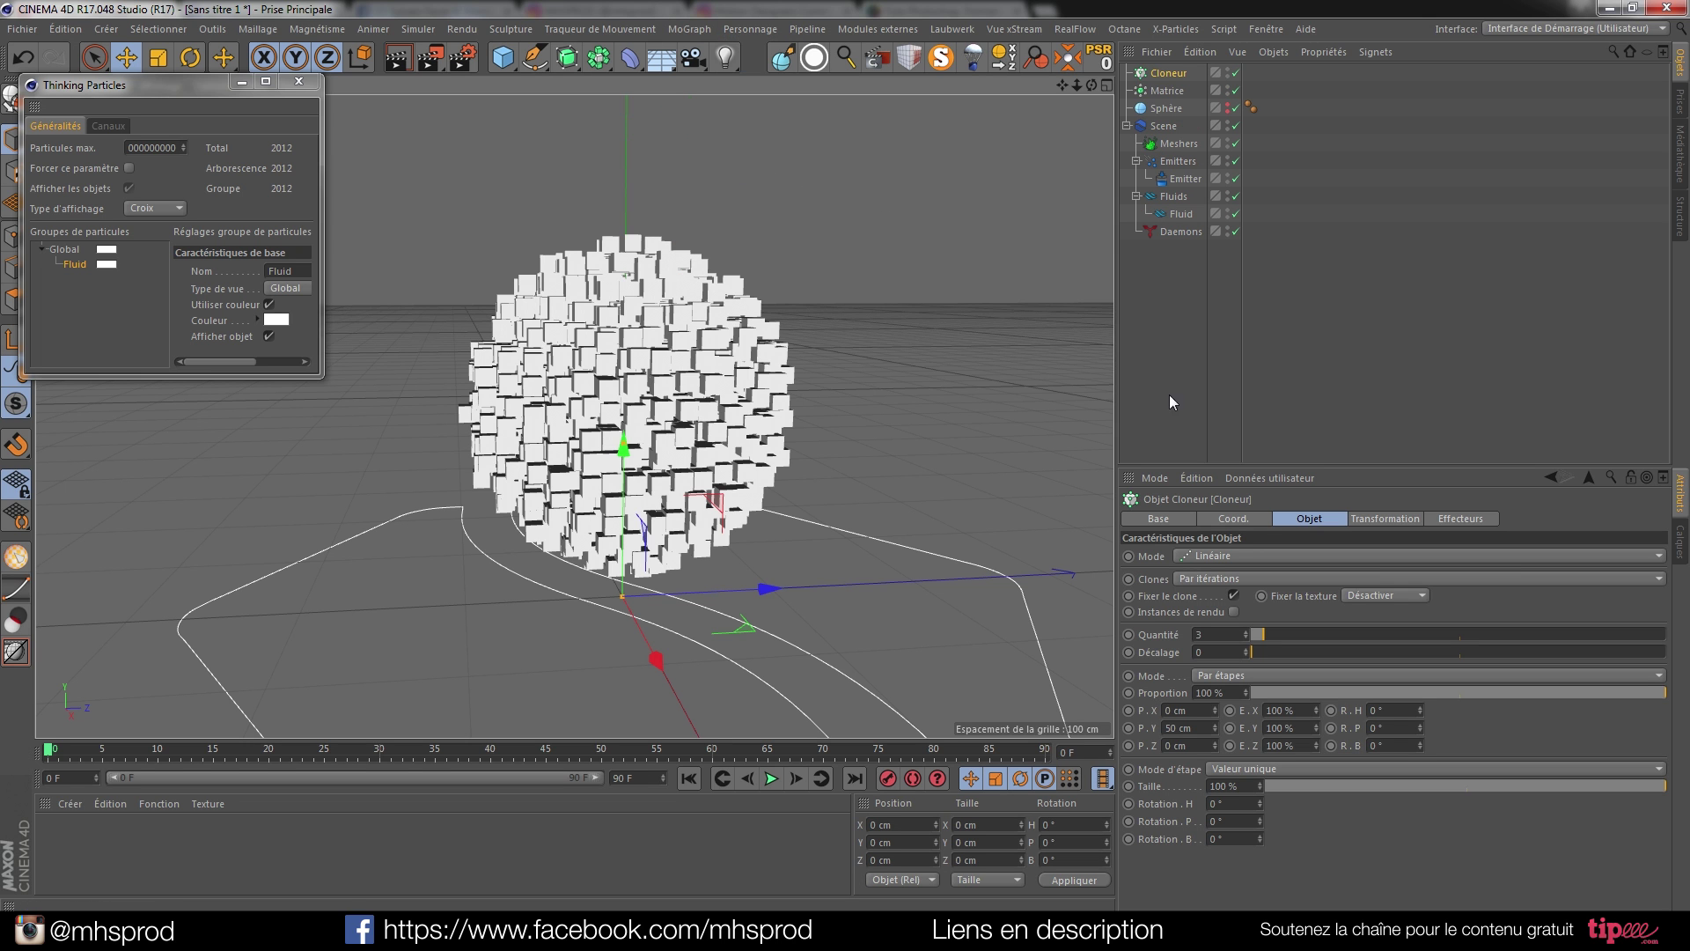
{"action": "left_click", "coordinate": [1215, 556]}
{"action": "left_click", "coordinate": [1217, 573]}
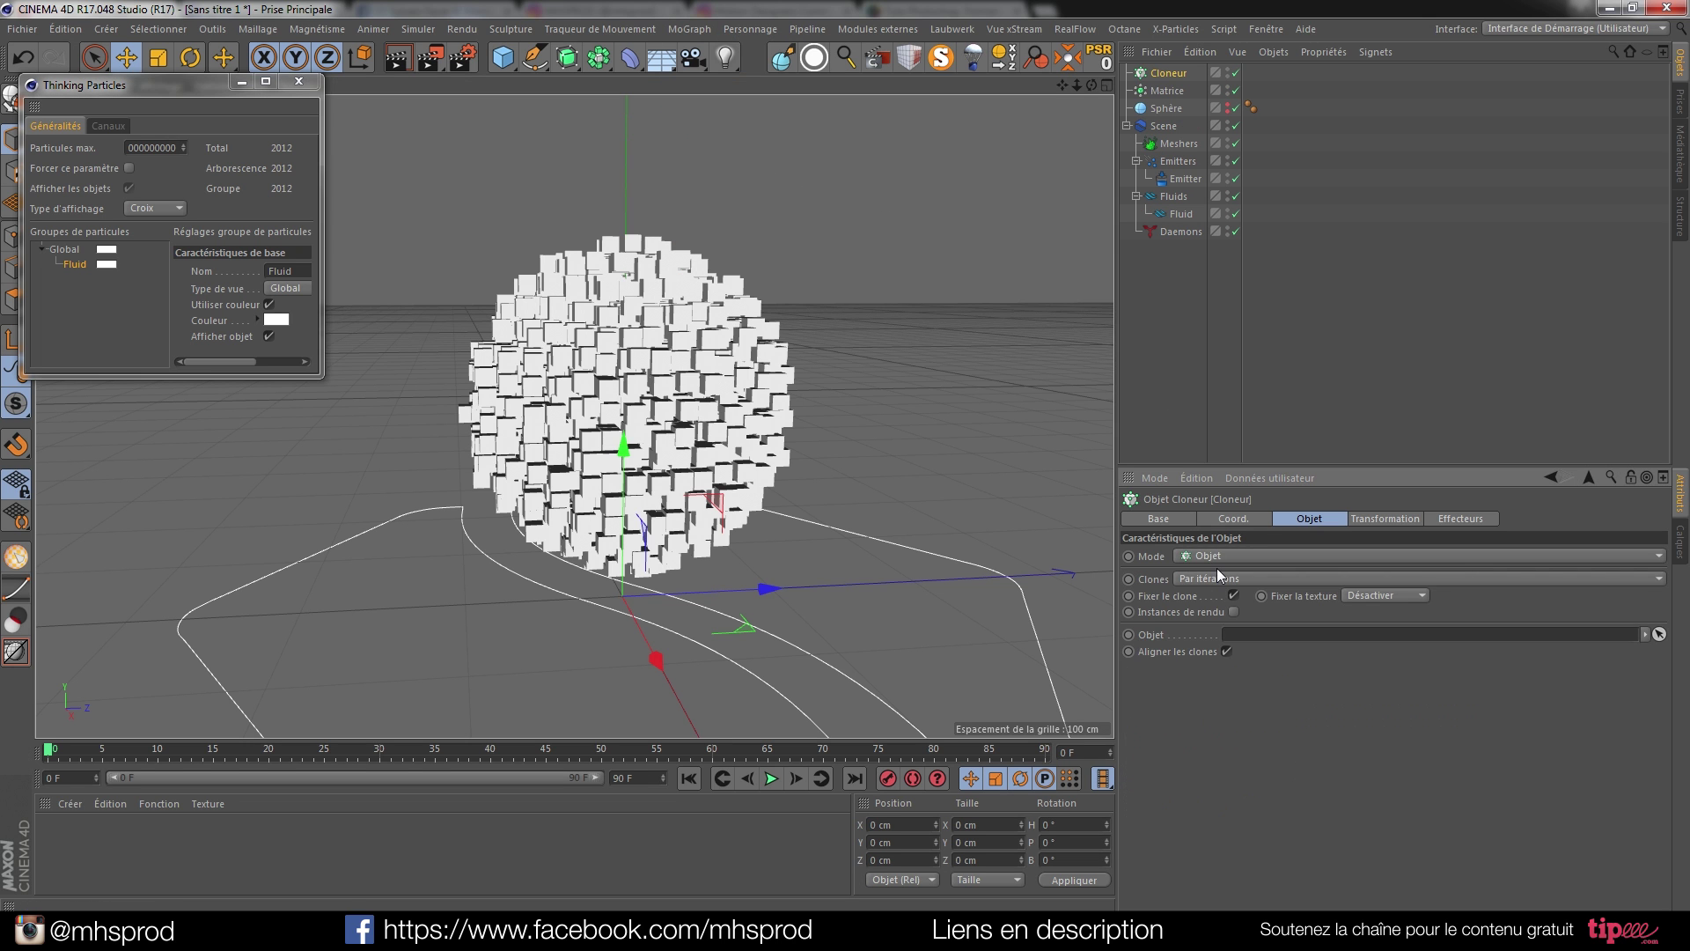
{"action": "left_click_drag", "start_coordinate": [1167, 91], "coordinate": [1275, 645]}
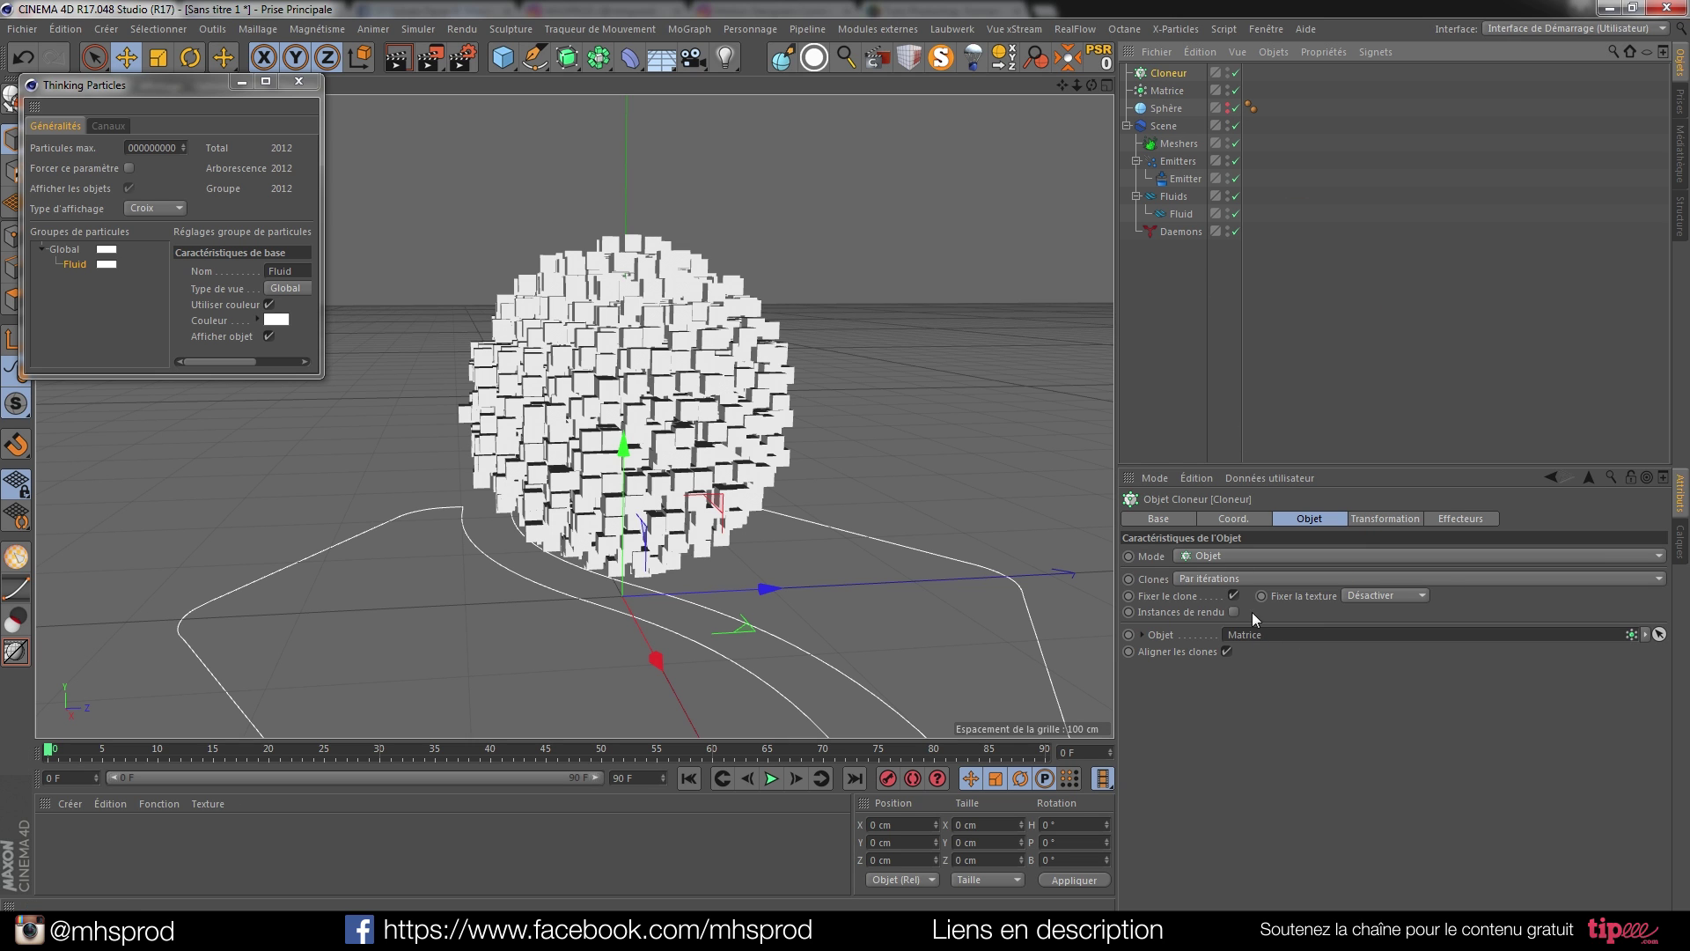
Hide the Matrix in the viewport and render, and close the Thinking Particles window.
{"action": "double_click", "coordinate": [1227, 93], "text": "alt"}
{"action": "left_click_drag", "start_coordinate": [631, 422], "coordinate": [662, 440], "text": "alt"}
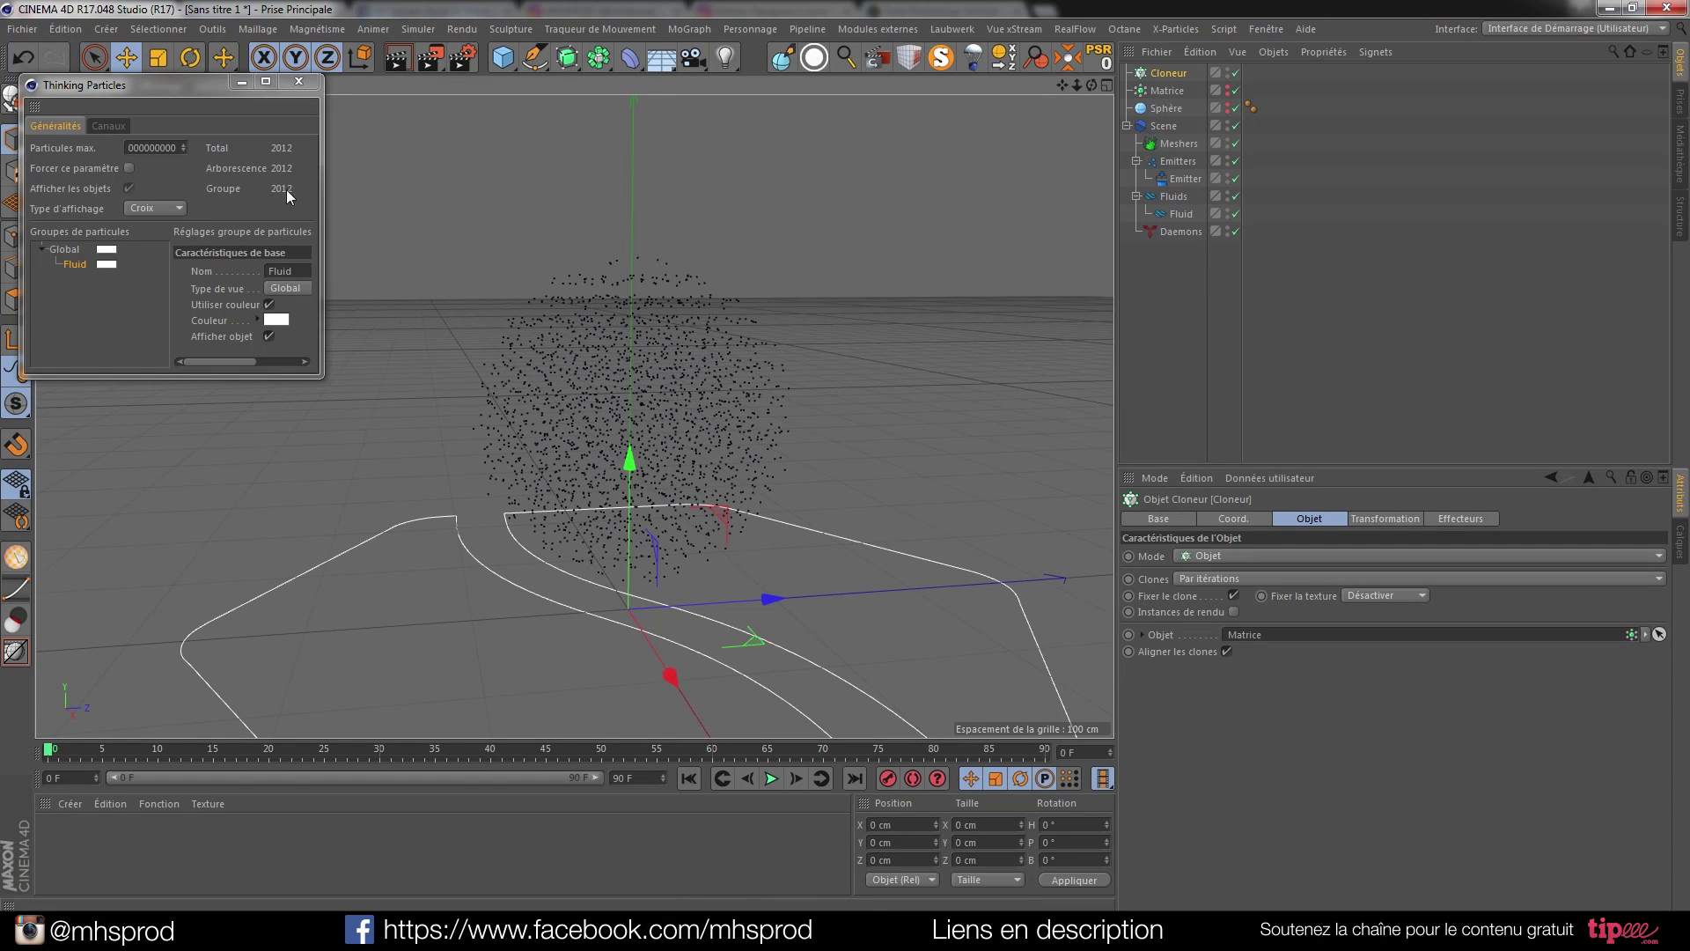
{"action": "left_click", "coordinate": [296, 83]}
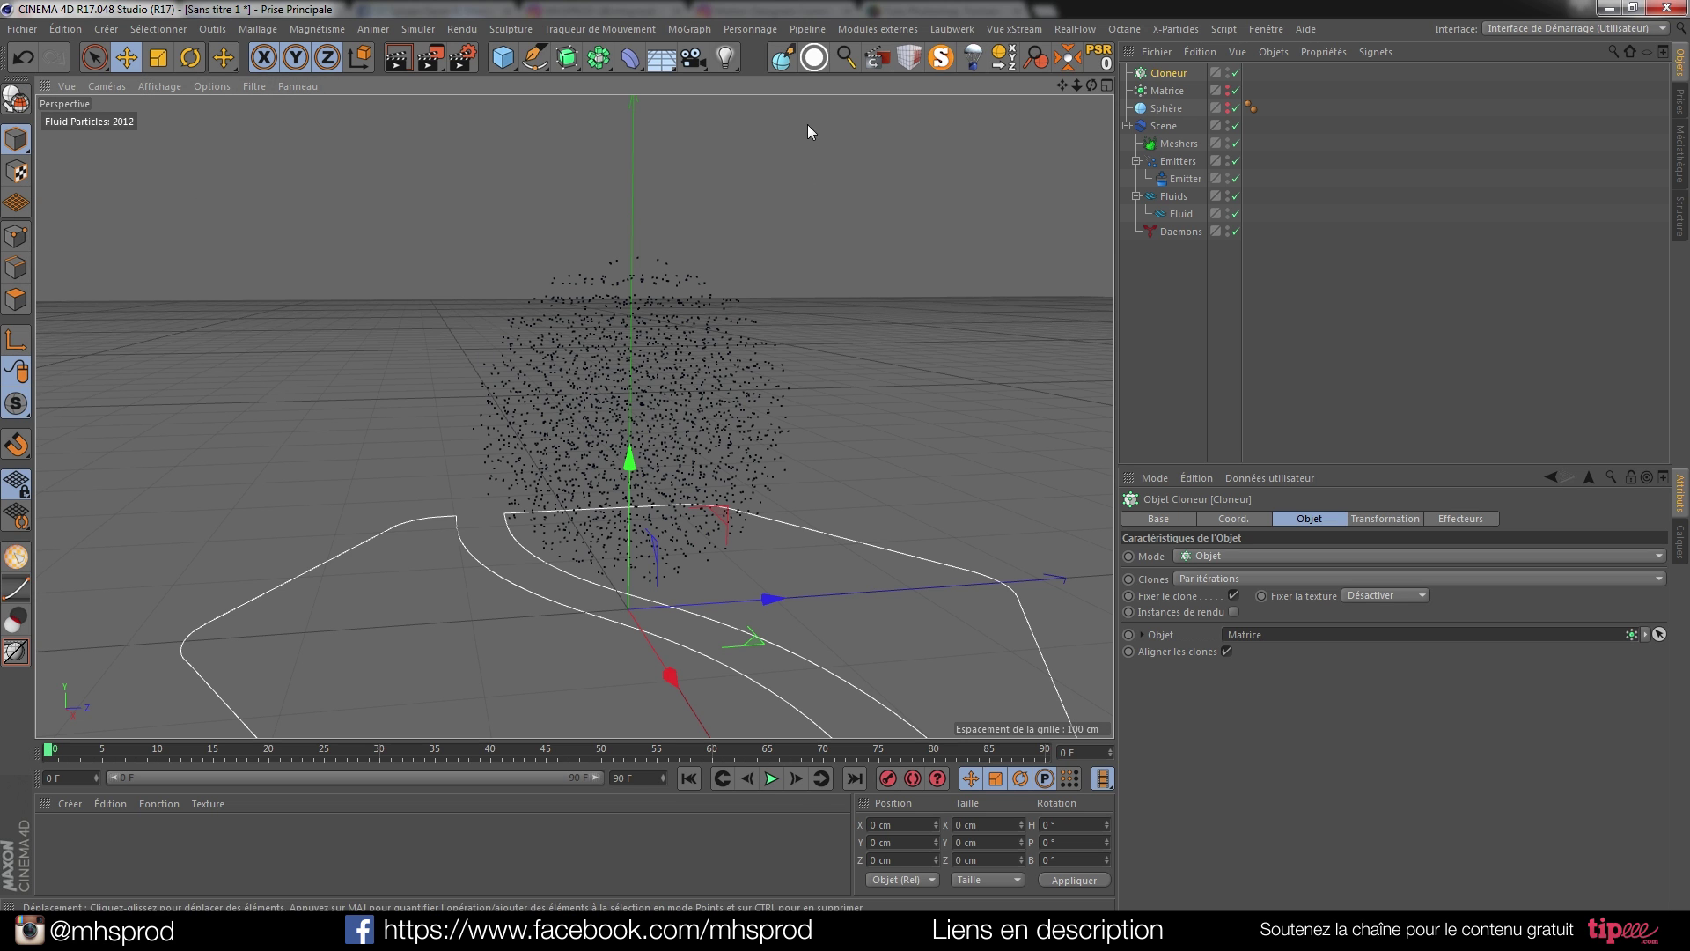
Add a Cube primitive and set its X, Y and Z sizes to 5 cm each.
{"action": "left_click", "coordinate": [503, 61]}
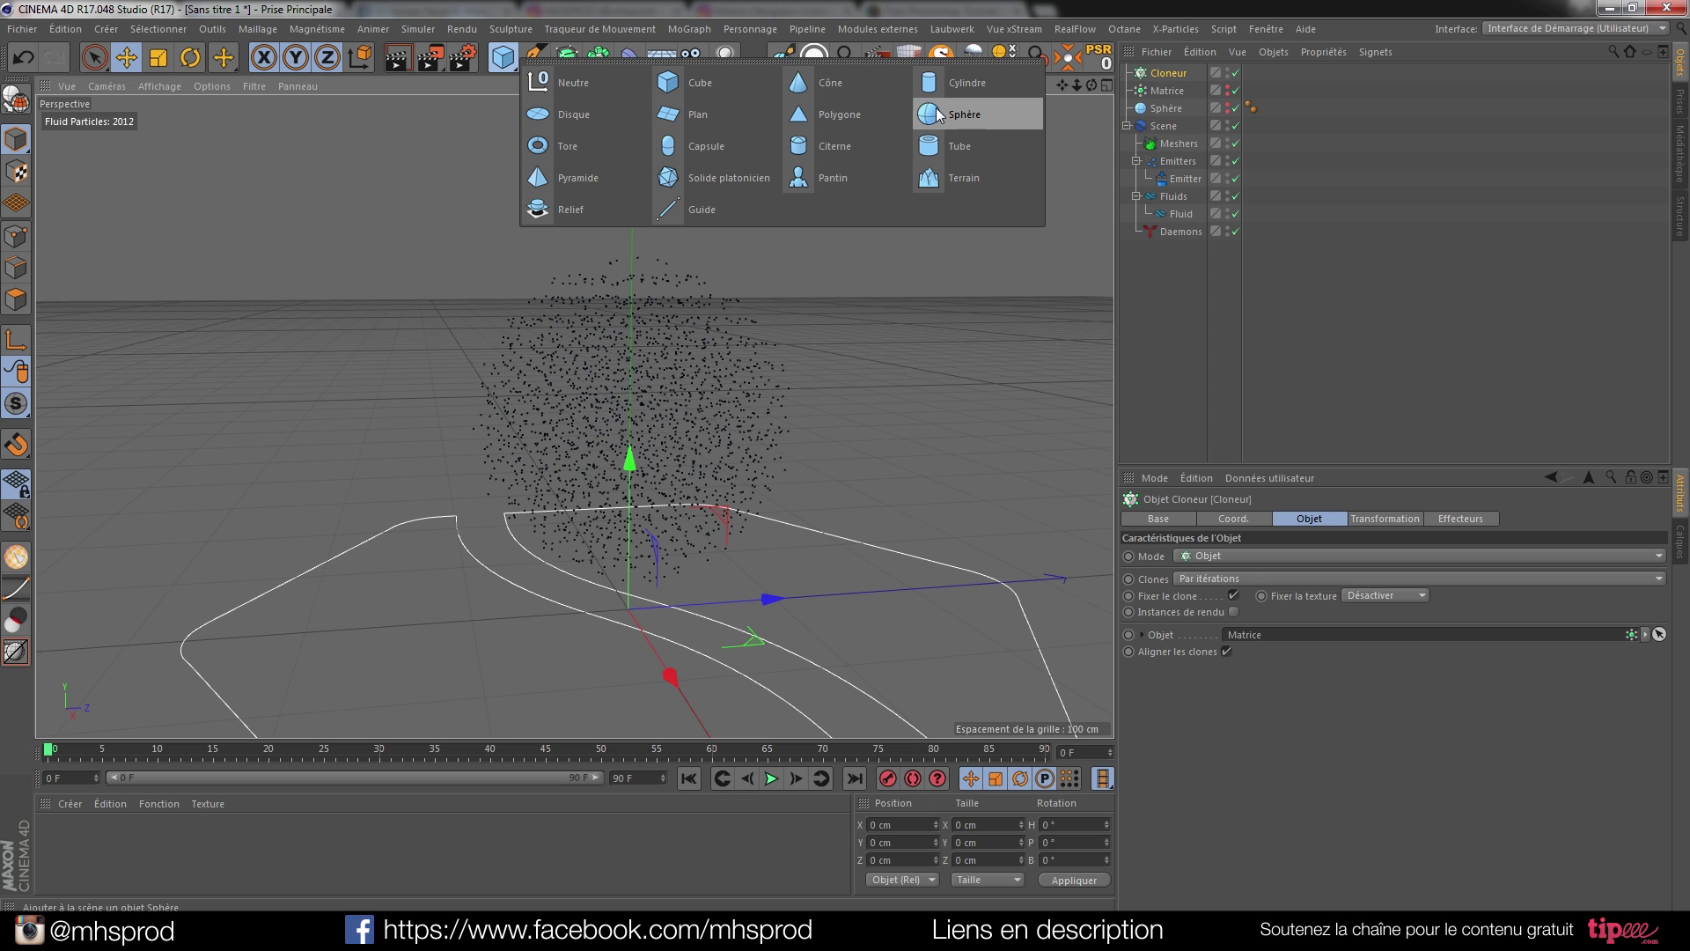
{"action": "left_click", "coordinate": [692, 88]}
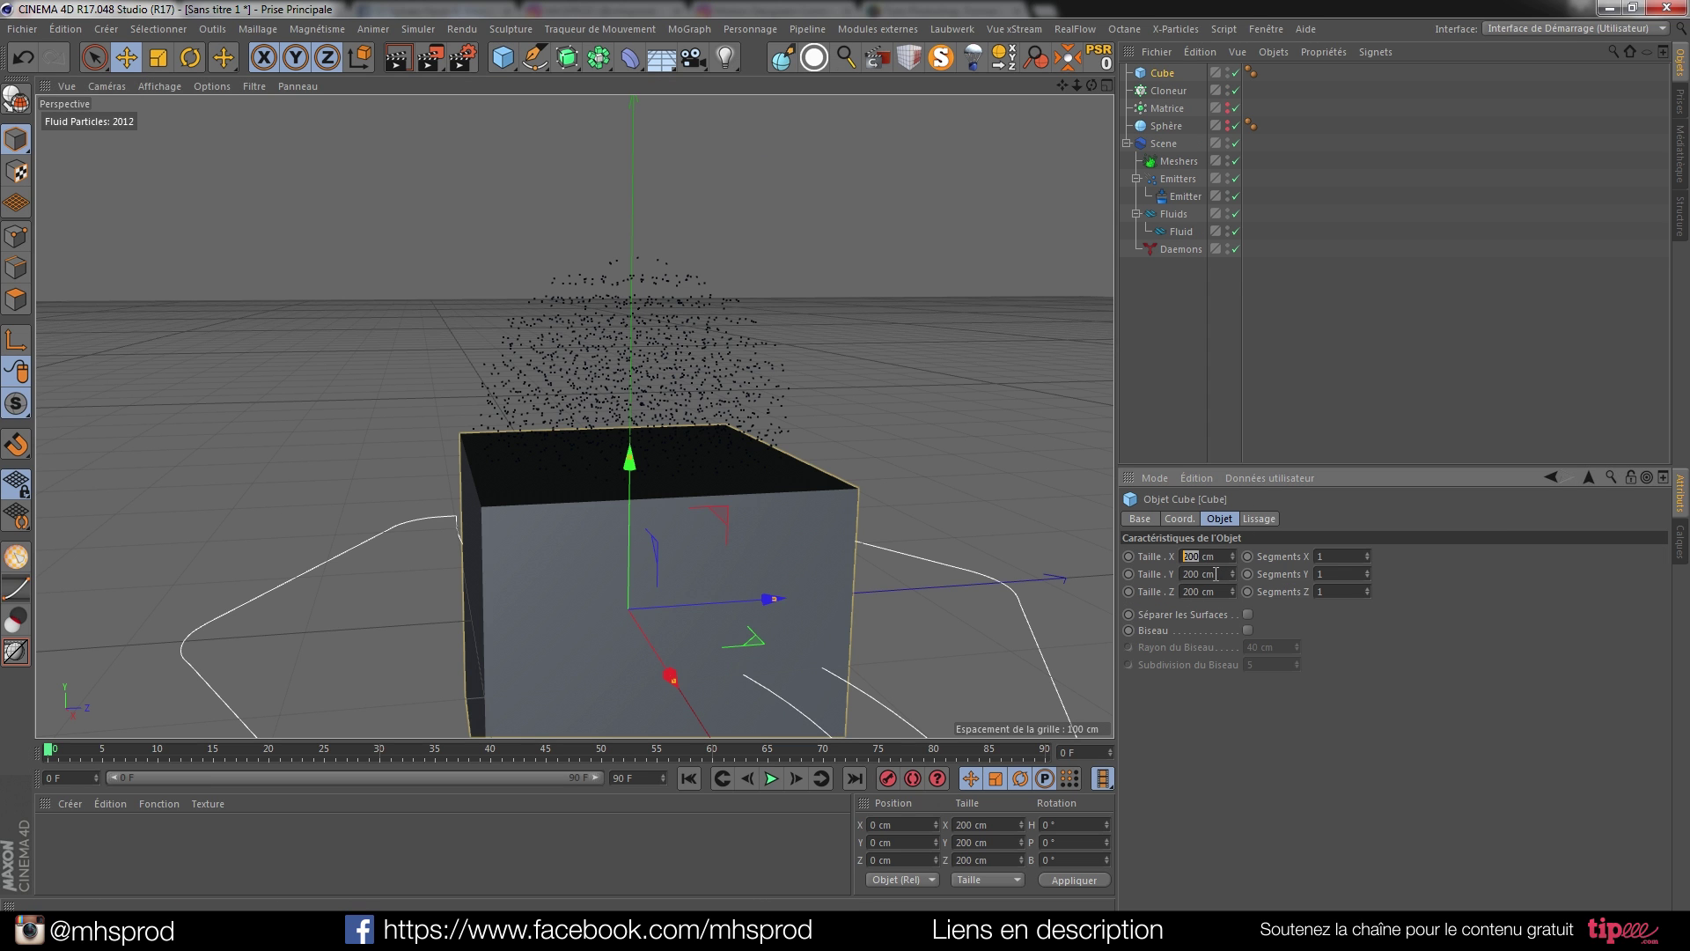
{"action": "type", "text": "2"}
{"action": "type", "text": "20"}
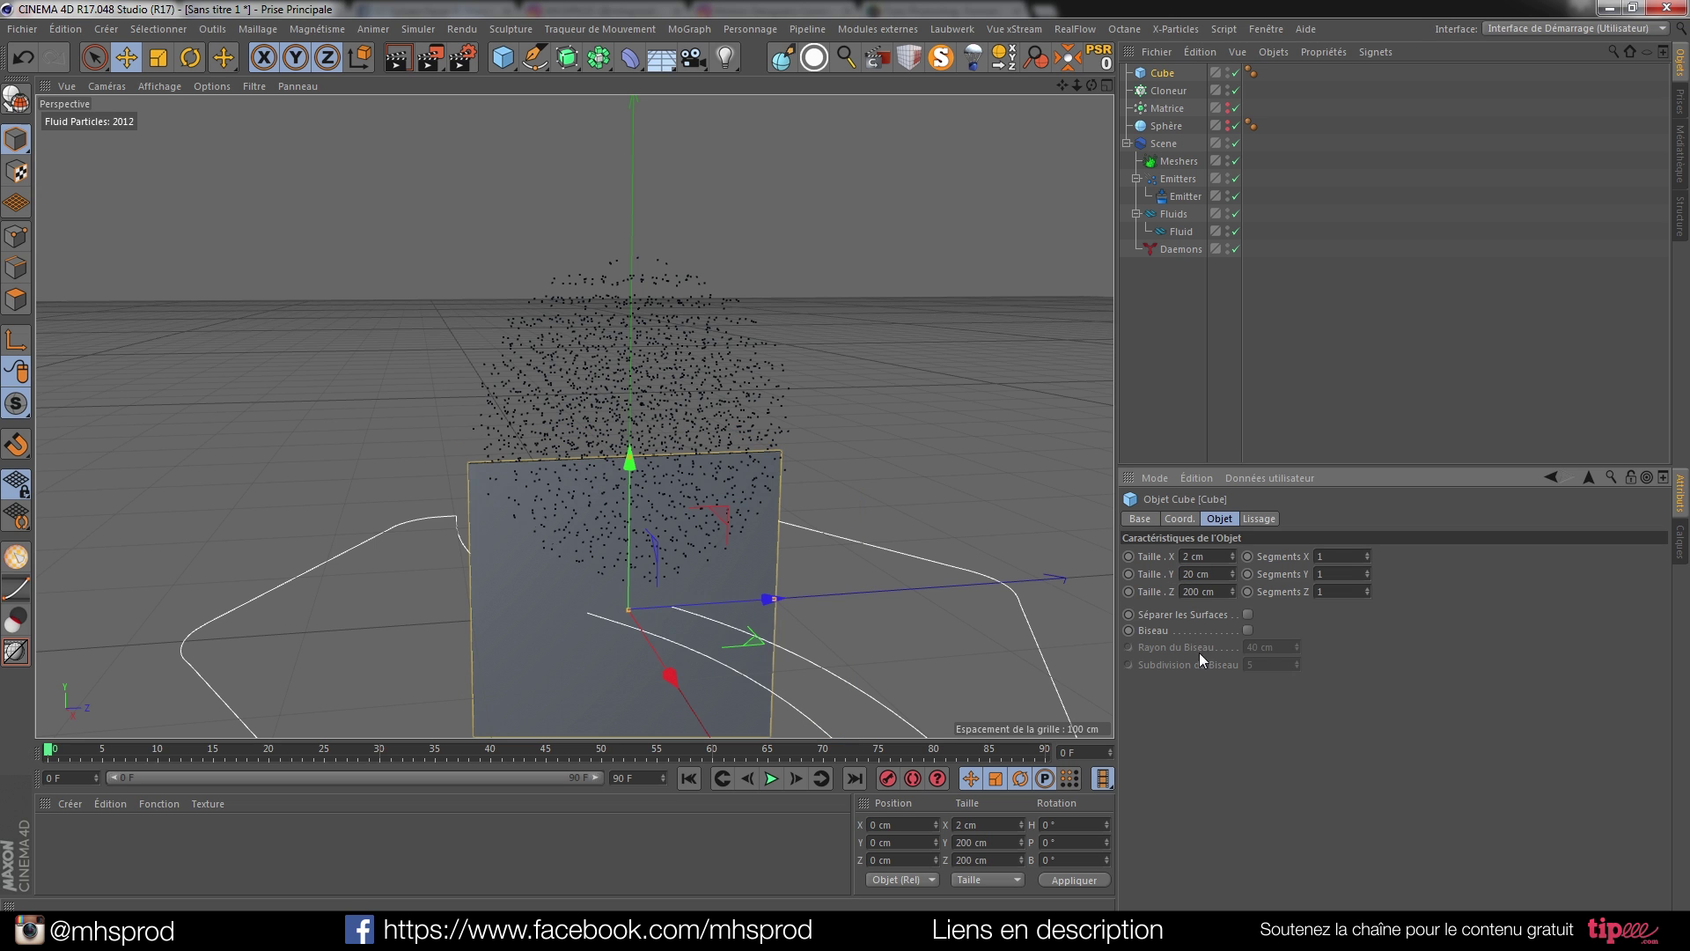
{"action": "double_click", "coordinate": [1193, 577]}
{"action": "type", "text": "2"}
{"action": "double_click", "coordinate": [1197, 591]}
{"action": "type", "text": "2"}
{"action": "left_click", "coordinate": [1224, 745]}
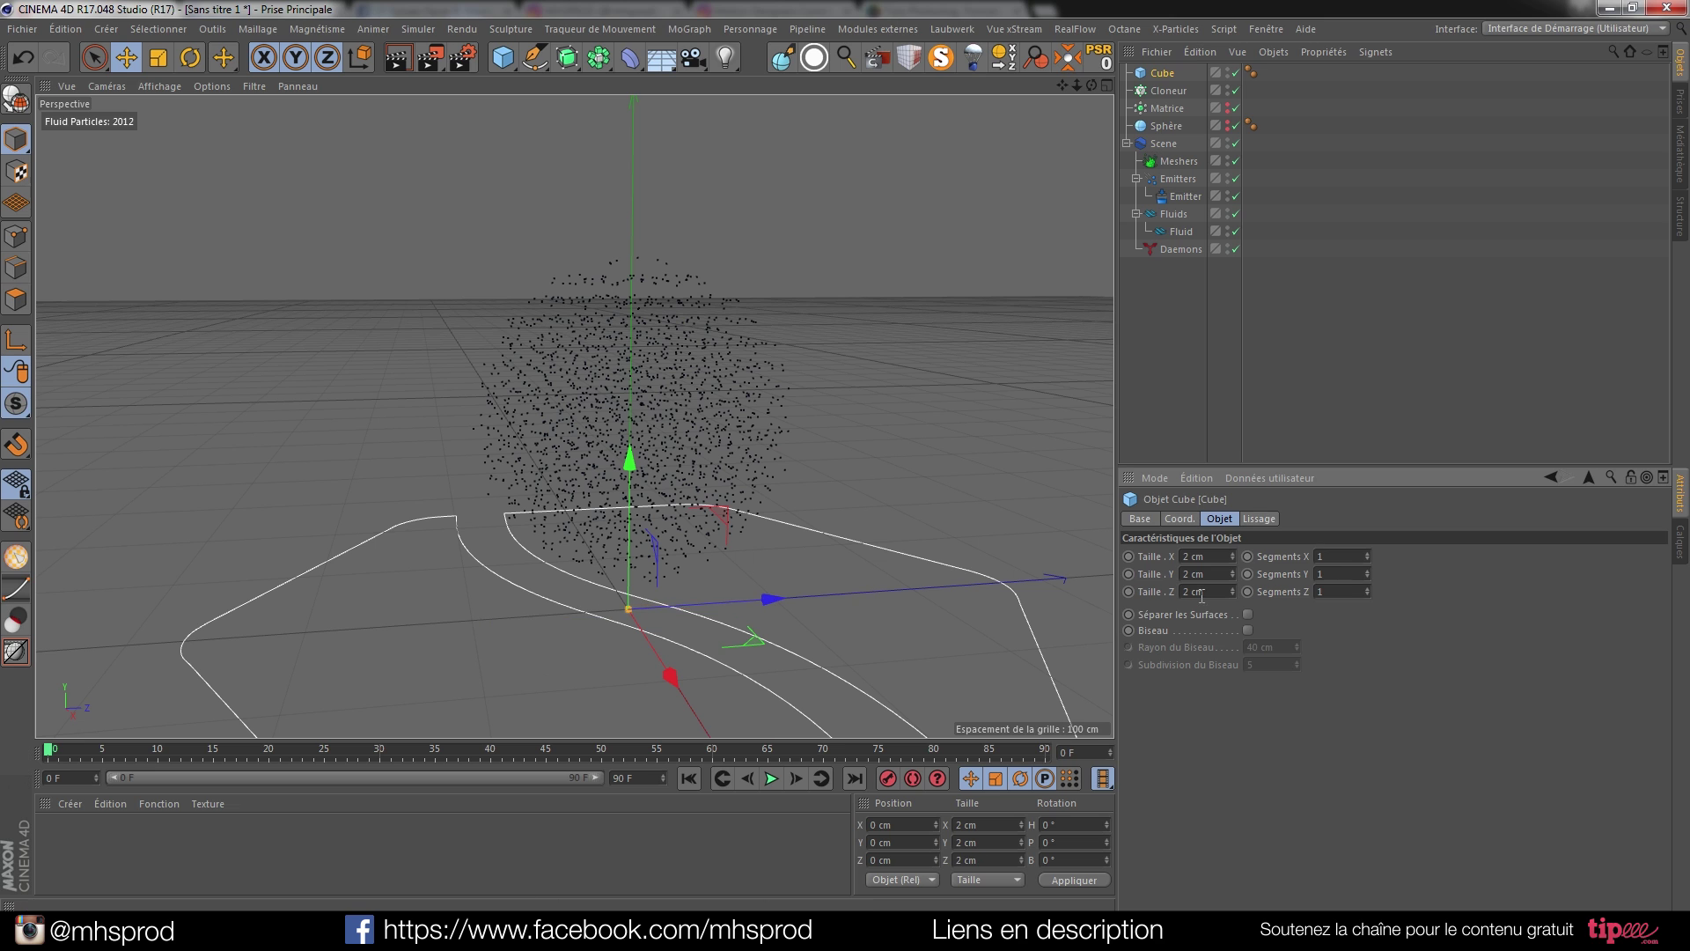
{"action": "type", "text": "55"}
{"action": "left_click", "coordinate": [1212, 721]}
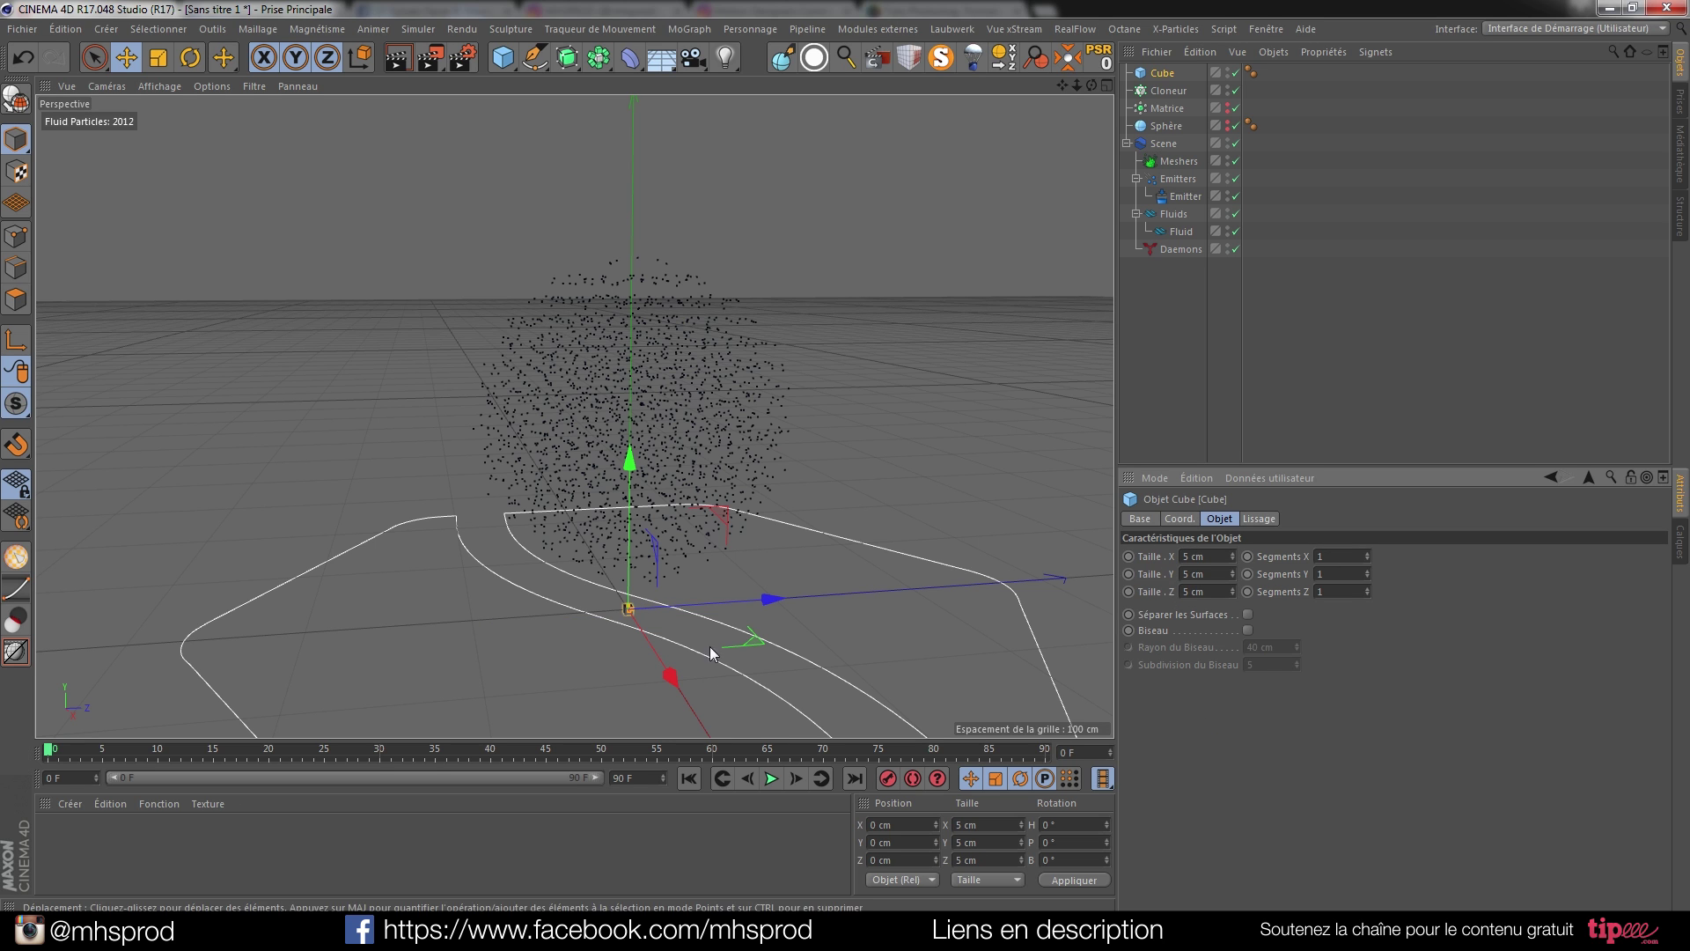
Make the Cube a child of the Cloner, test-render the cloned cubes, and select the Cloner.
{"action": "mouse_move", "coordinate": [1162, 74]}
{"action": "left_mouse_down"}
{"action": "mouse_move", "coordinate": [1180, 88]}
{"action": "mouse_move", "coordinate": [1159, 90]}
{"action": "left_mouse_up"}
{"action": "left_click_drag", "start_coordinate": [1046, 166], "coordinate": [727, 410], "text": "alt"}
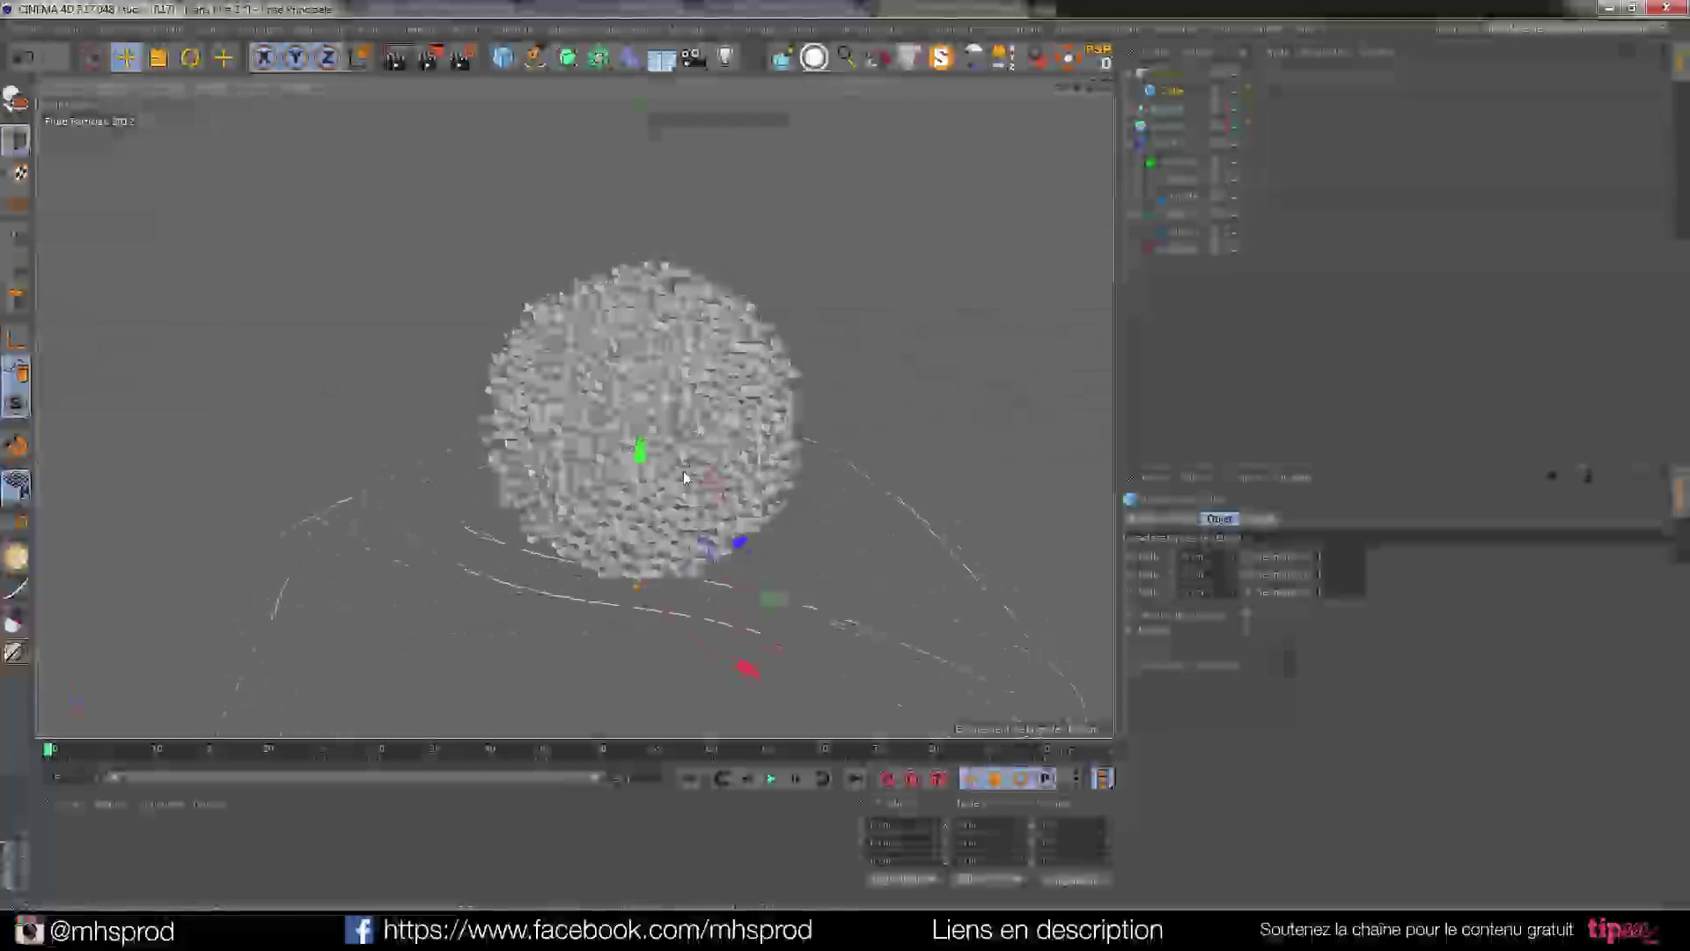
{"action": "left_click_drag", "start_coordinate": [686, 478], "coordinate": [653, 460], "text": "alt"}
{"action": "scroll", "coordinate": [644, 367], "scroll_direction": "up", "scroll_amount": 3}
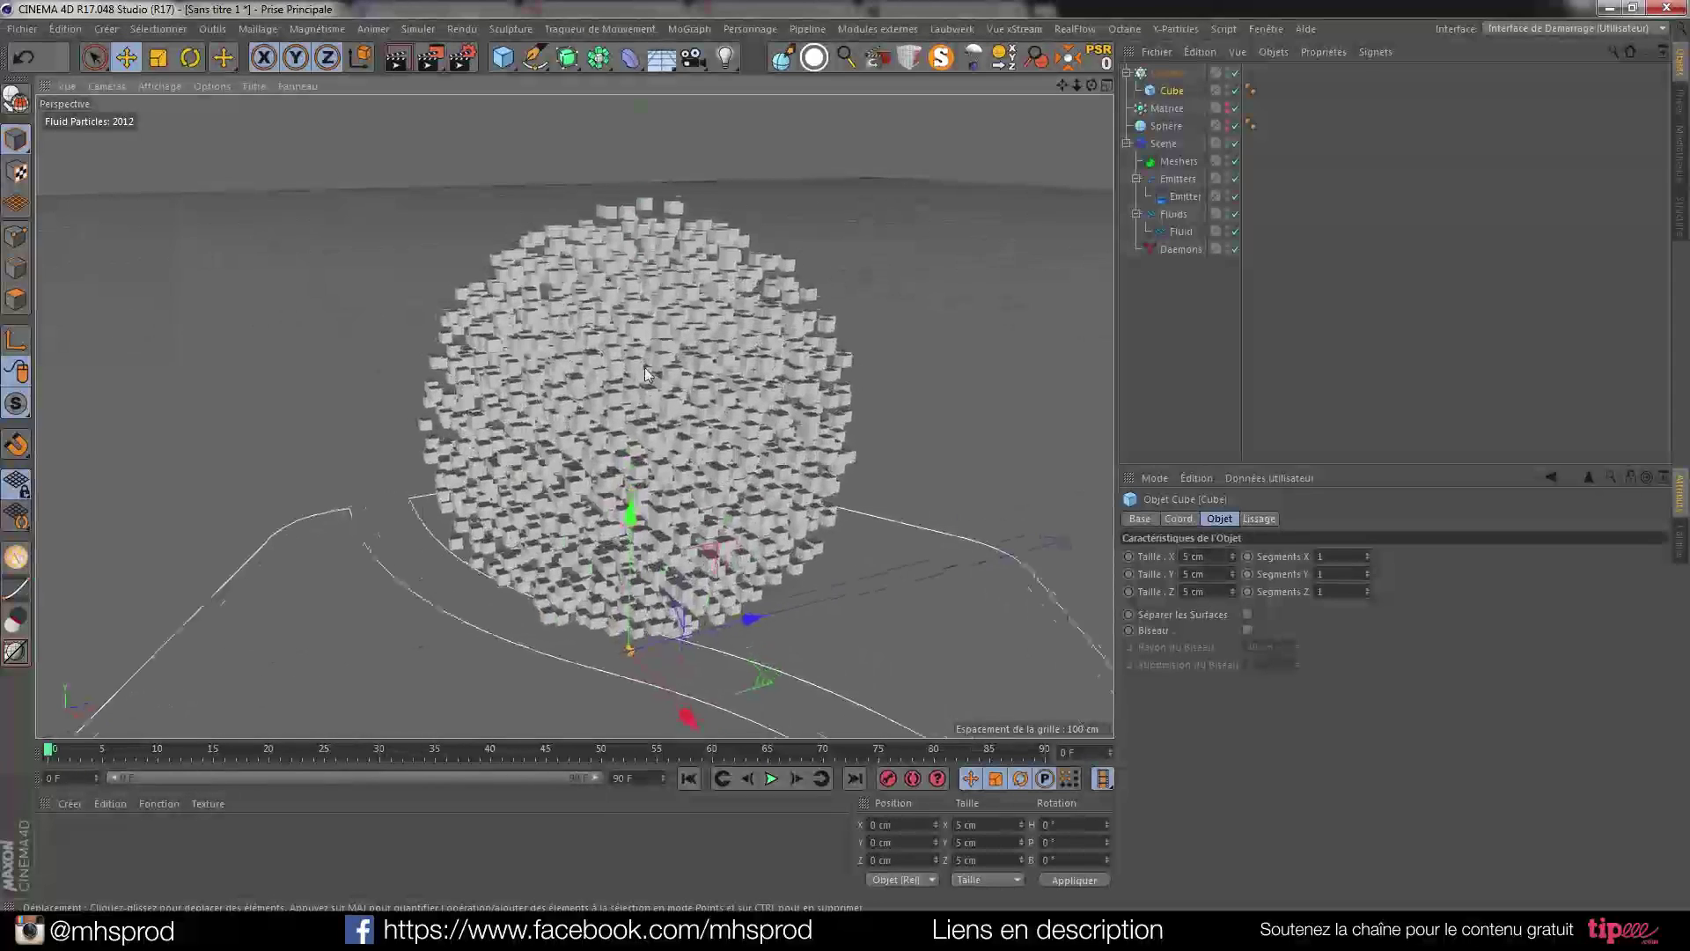
{"action": "left_click", "coordinate": [387, 60]}
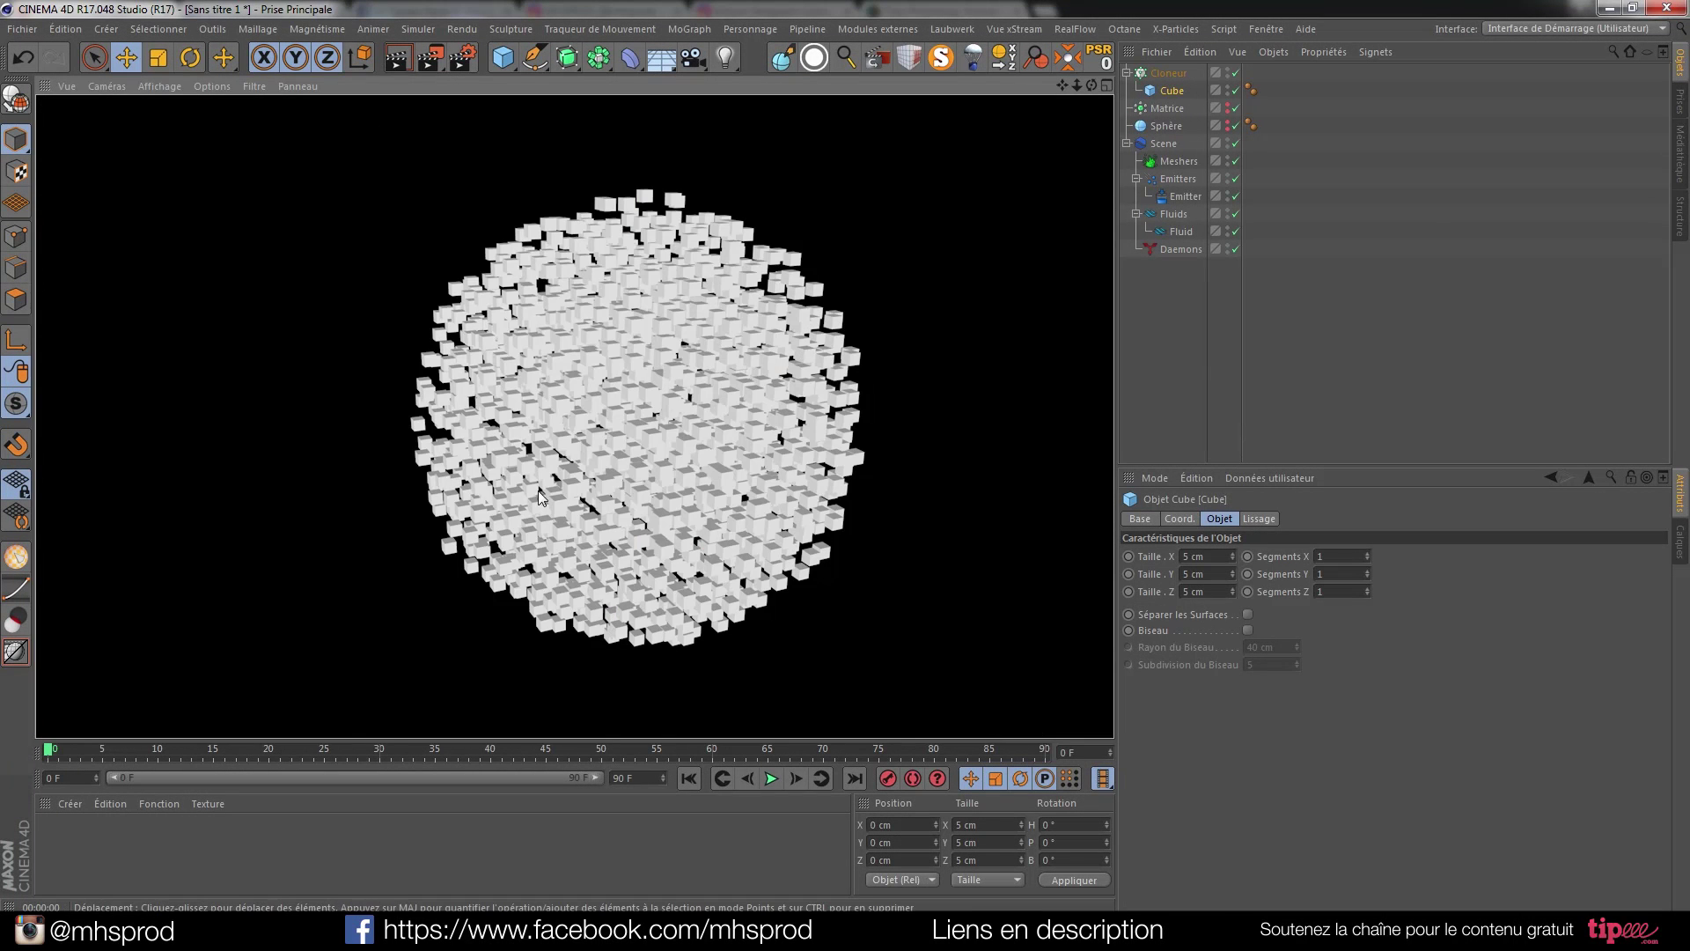
{"action": "left_click", "coordinate": [809, 489]}
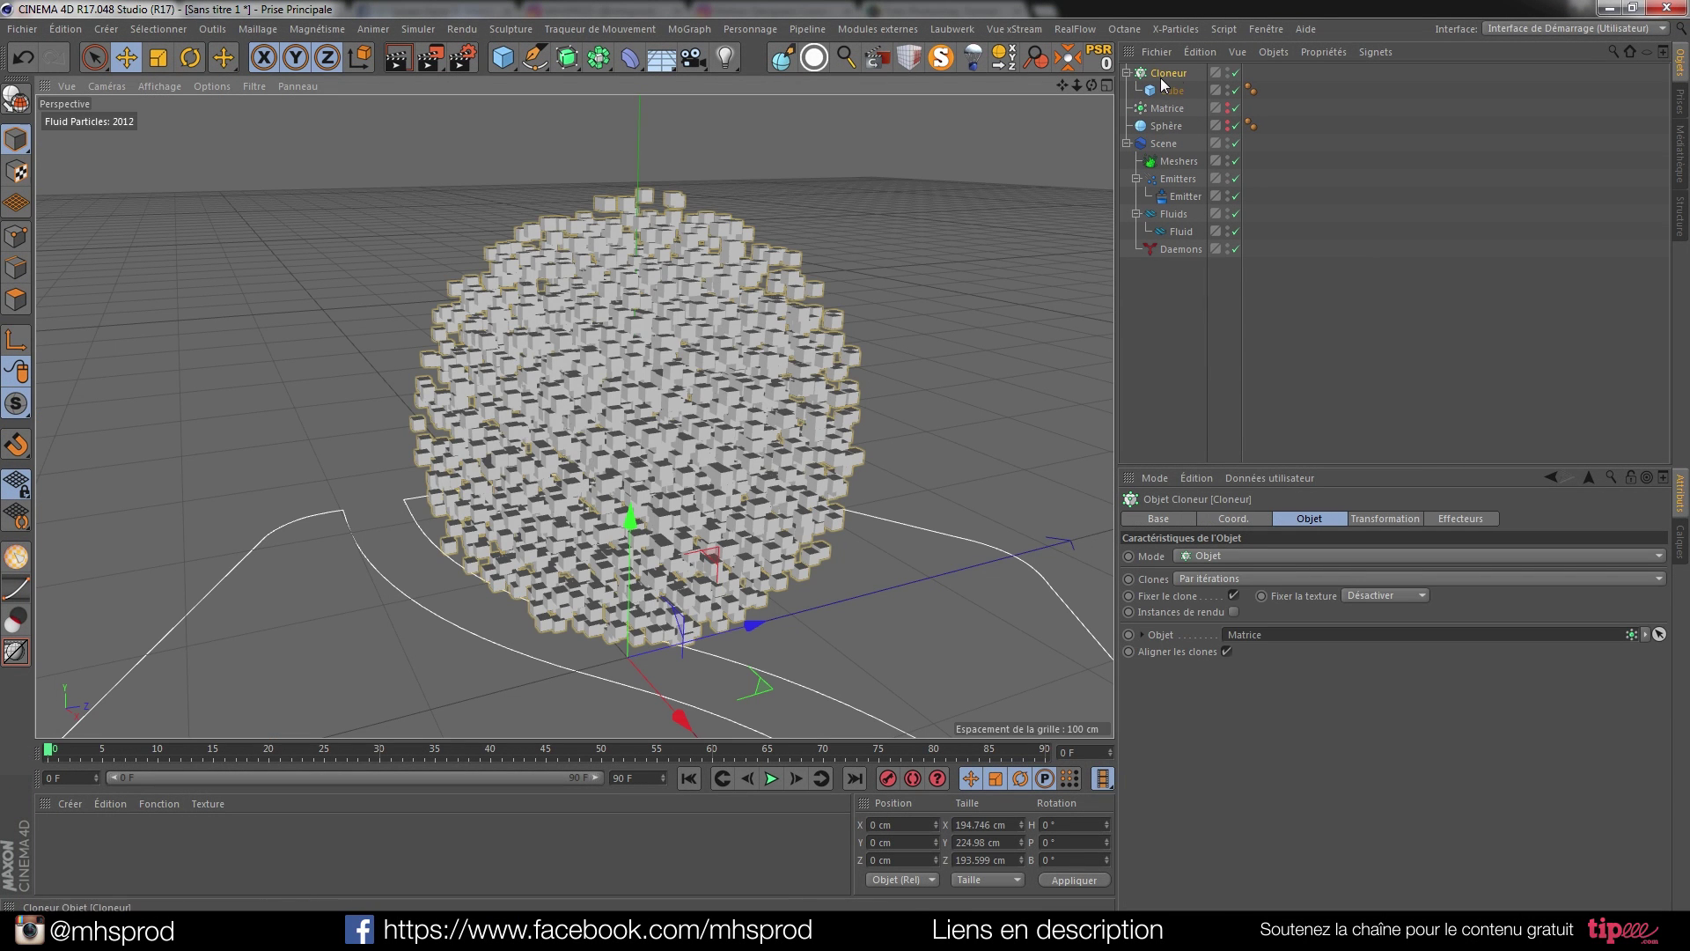
Enable render instances (Instances de rendu) on the Cloner.
{"action": "left_click", "coordinate": [1234, 612]}
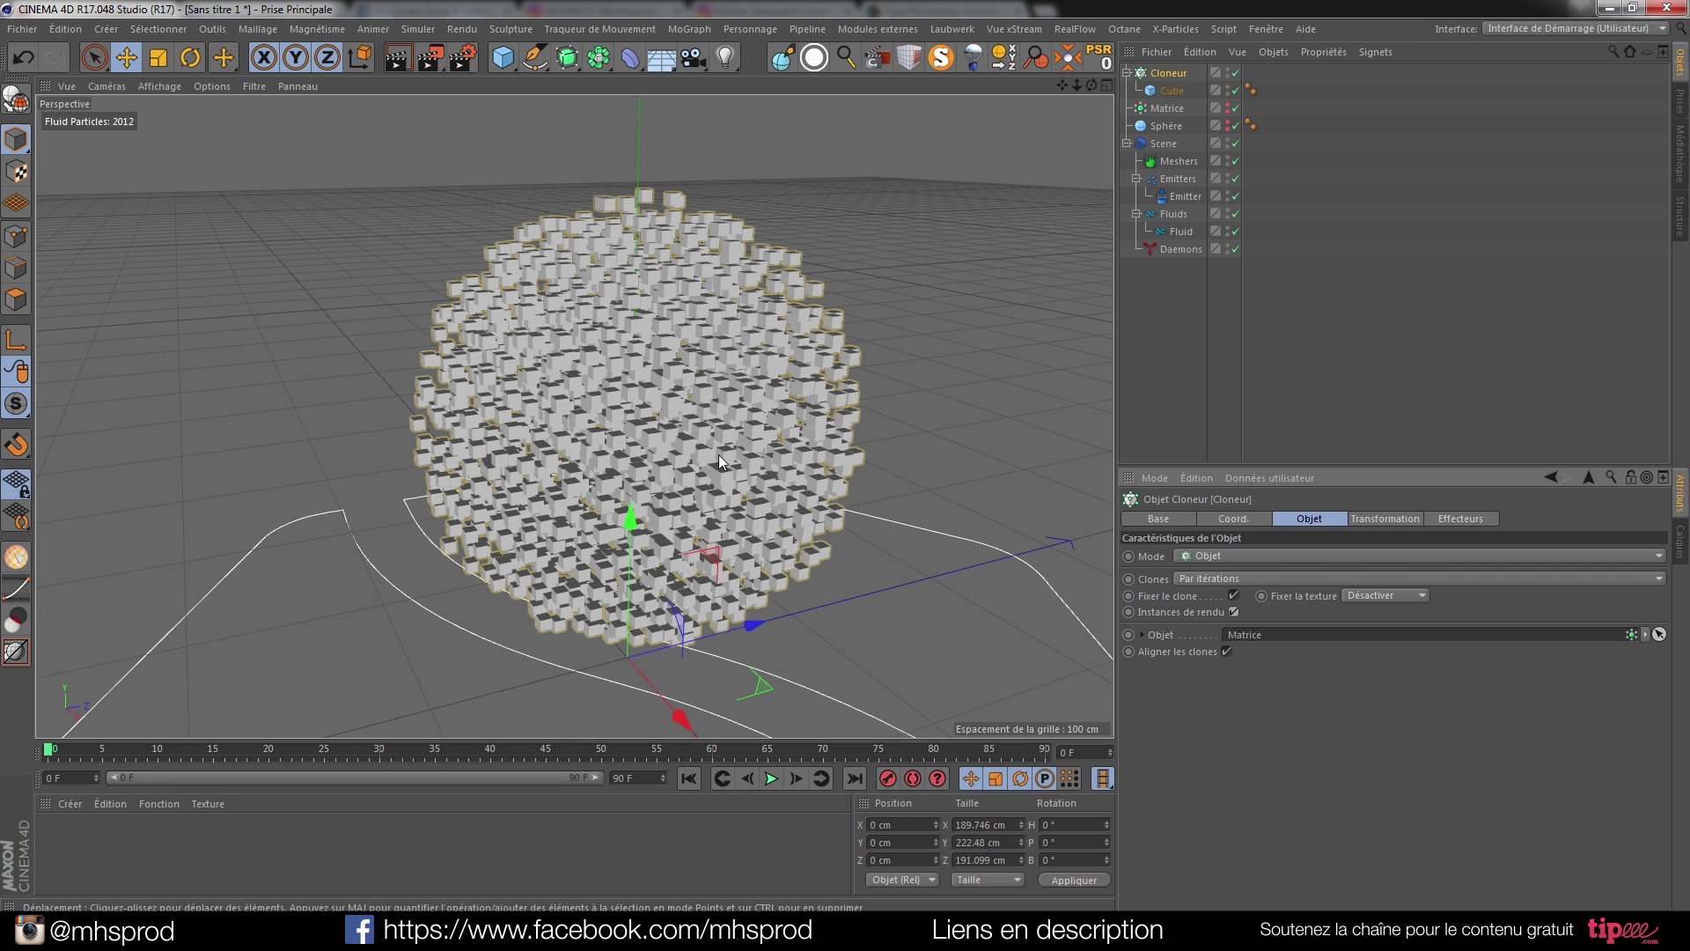
{"action": "scroll", "coordinate": [726, 391], "scroll_direction": "down", "scroll_amount": 3}
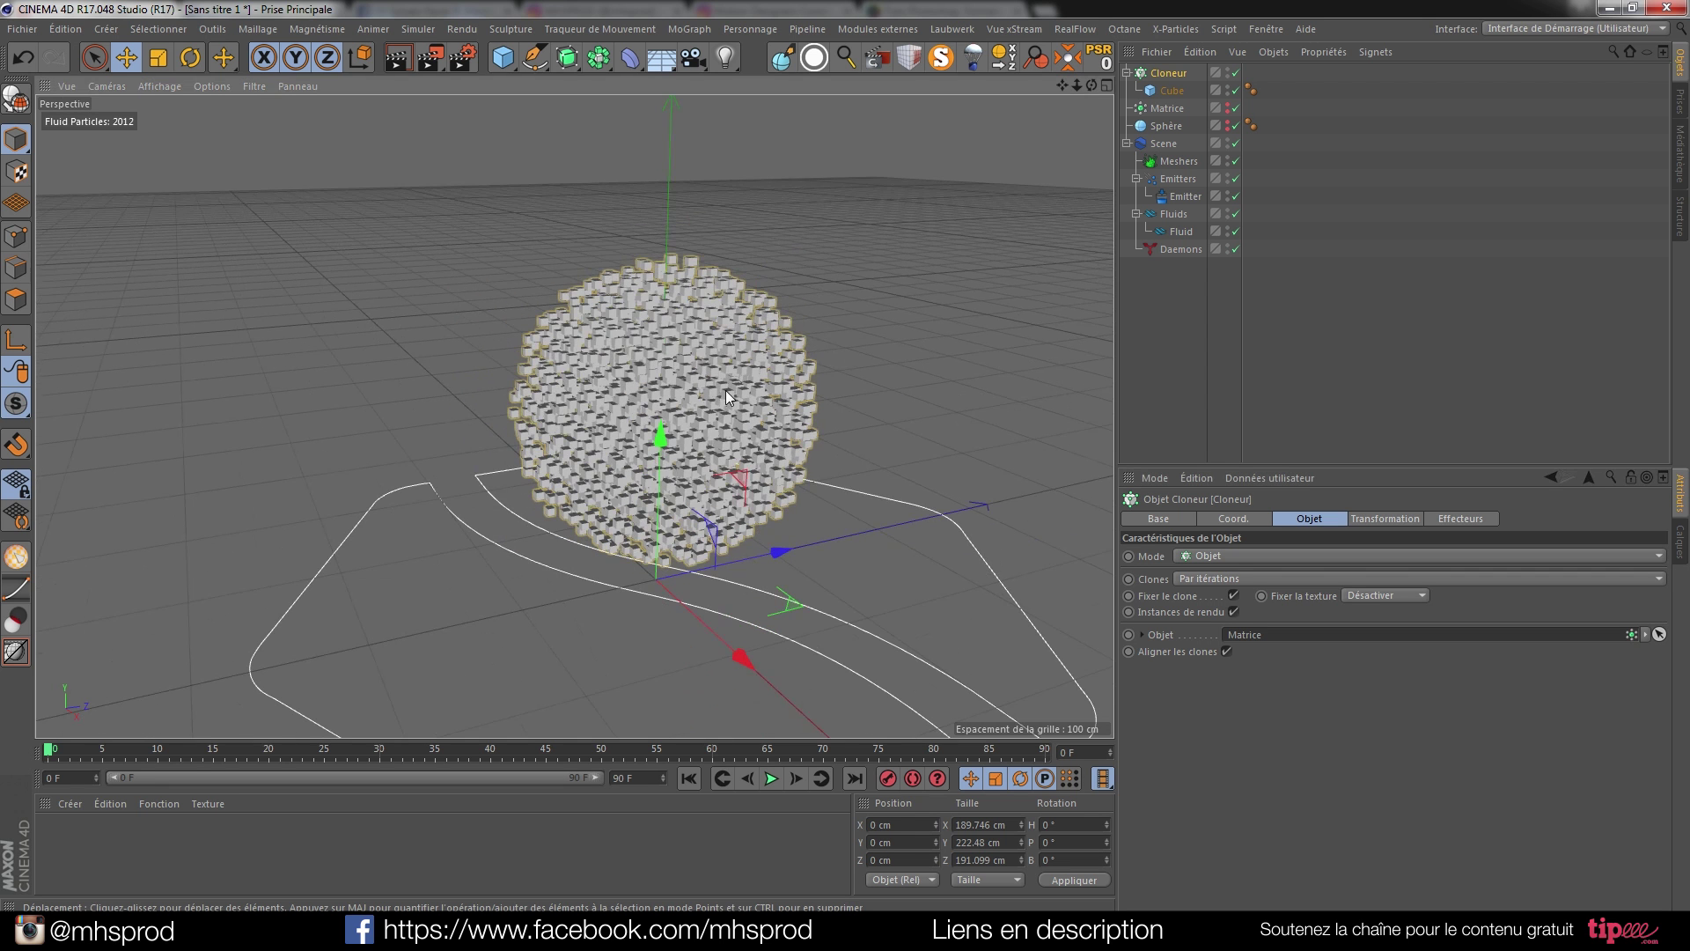
{"action": "left_click_drag", "start_coordinate": [724, 451], "coordinate": [674, 446], "text": "alt"}
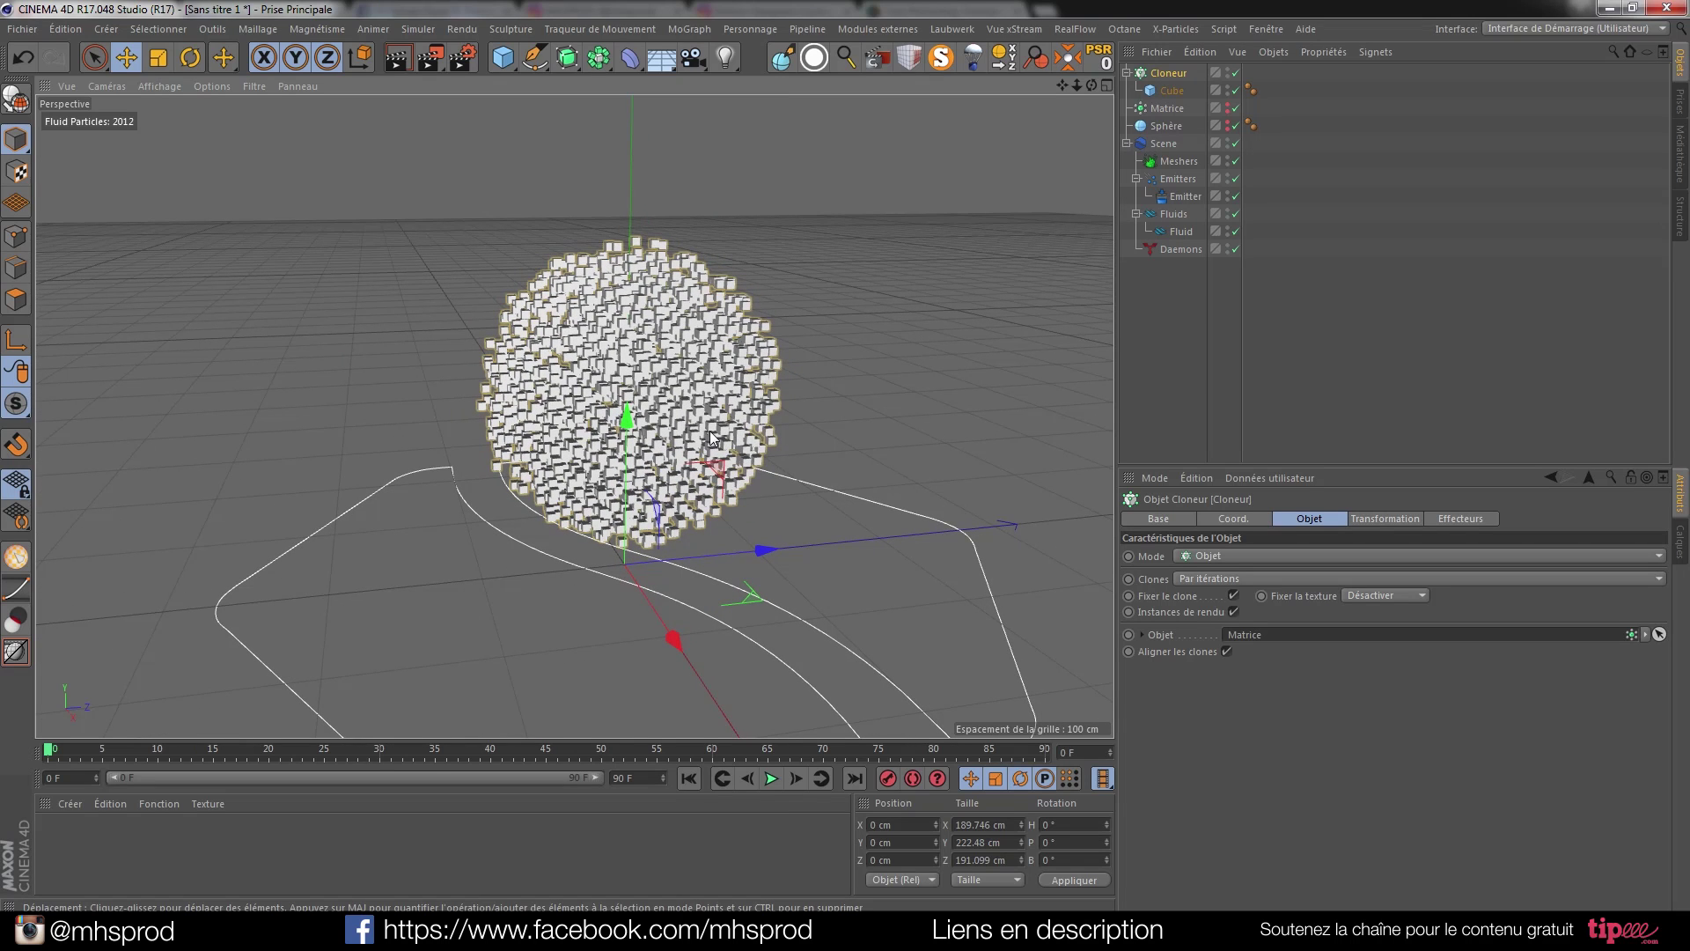
{"action": "scroll", "coordinate": [685, 359], "scroll_direction": "down", "scroll_amount": 2}
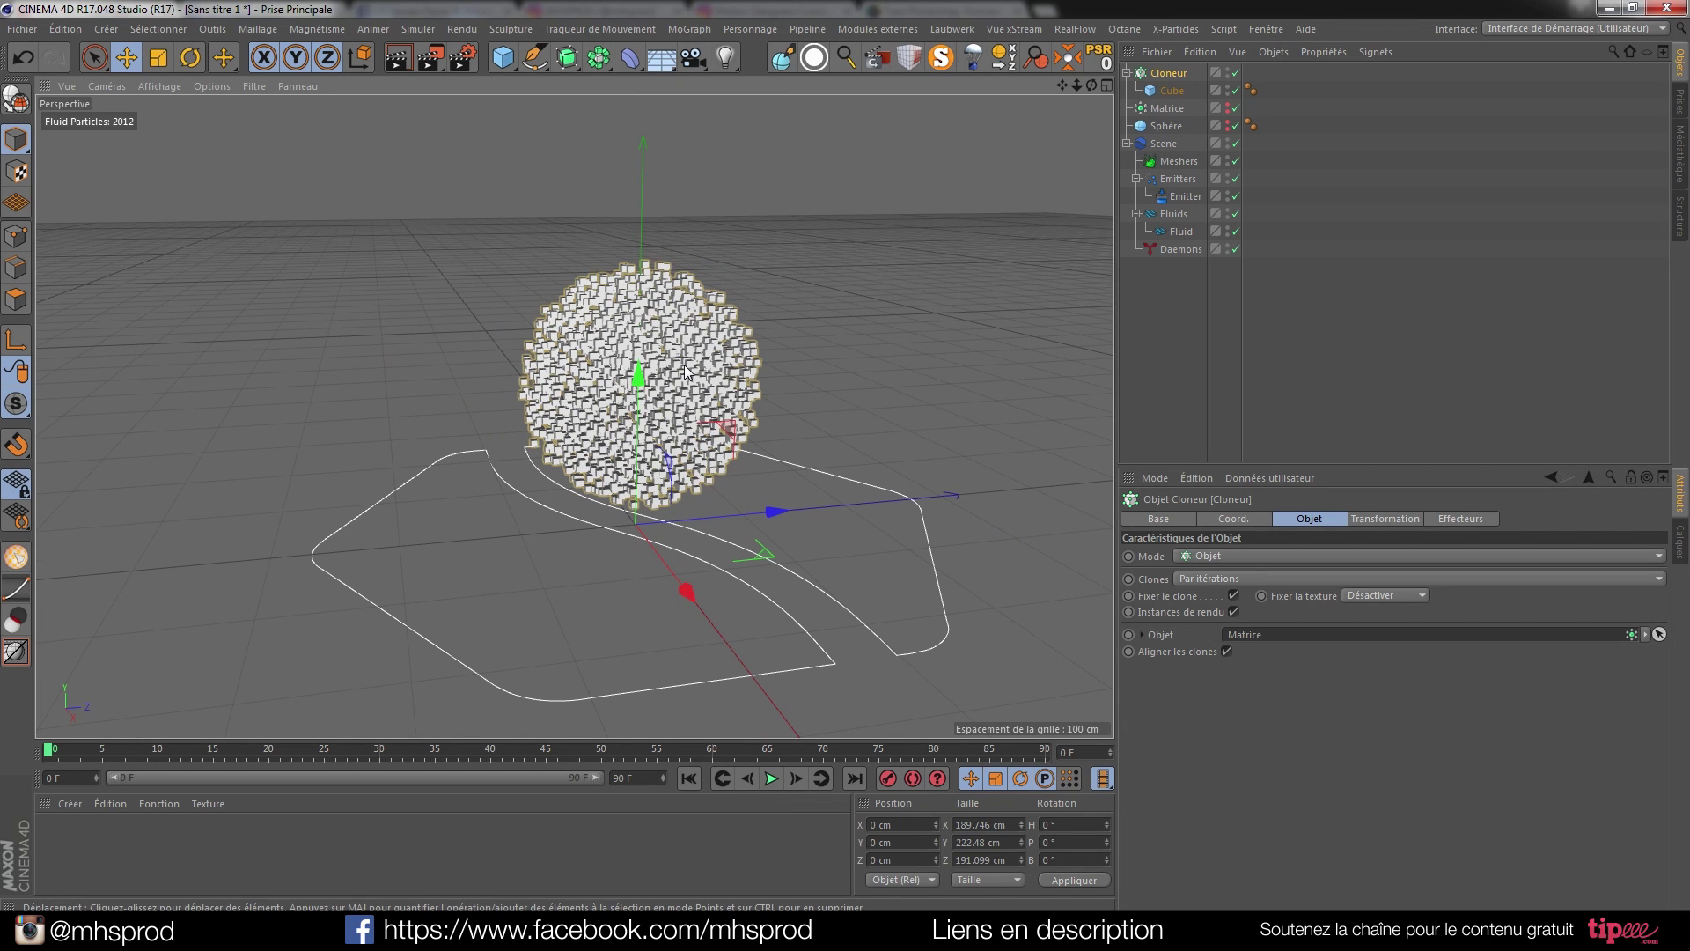
Add a Plan primitive beneath the particle sphere and assign it a RealFlow Collider tag.
{"action": "left_click", "coordinate": [509, 62]}
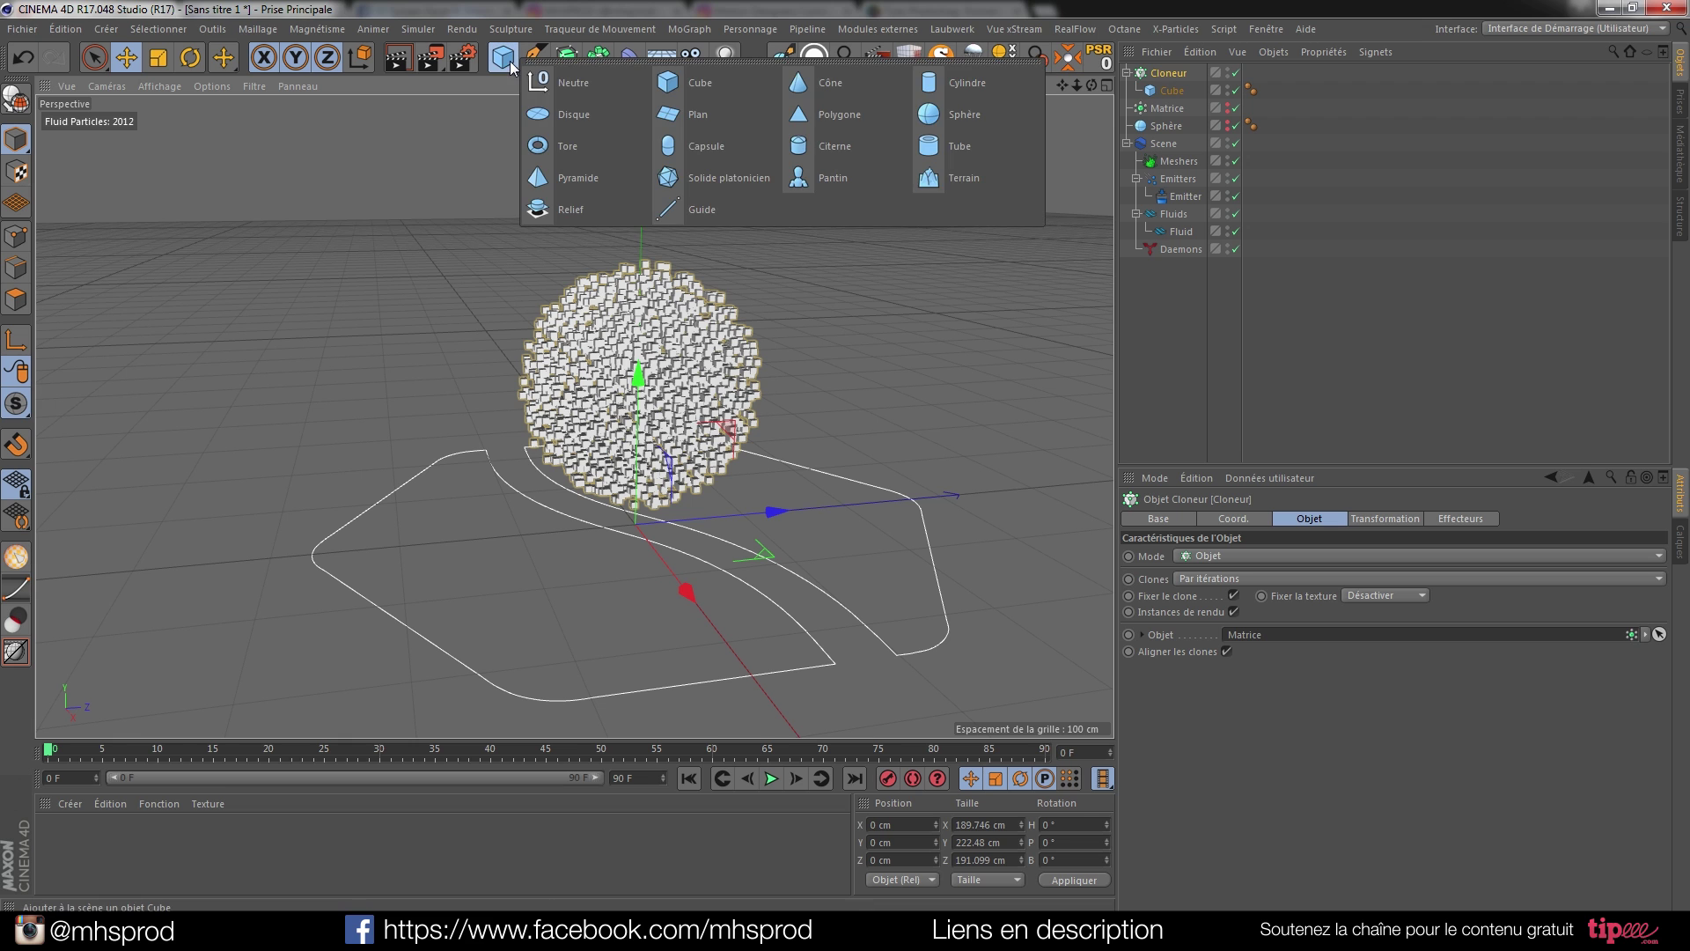
{"action": "left_click", "coordinate": [679, 114]}
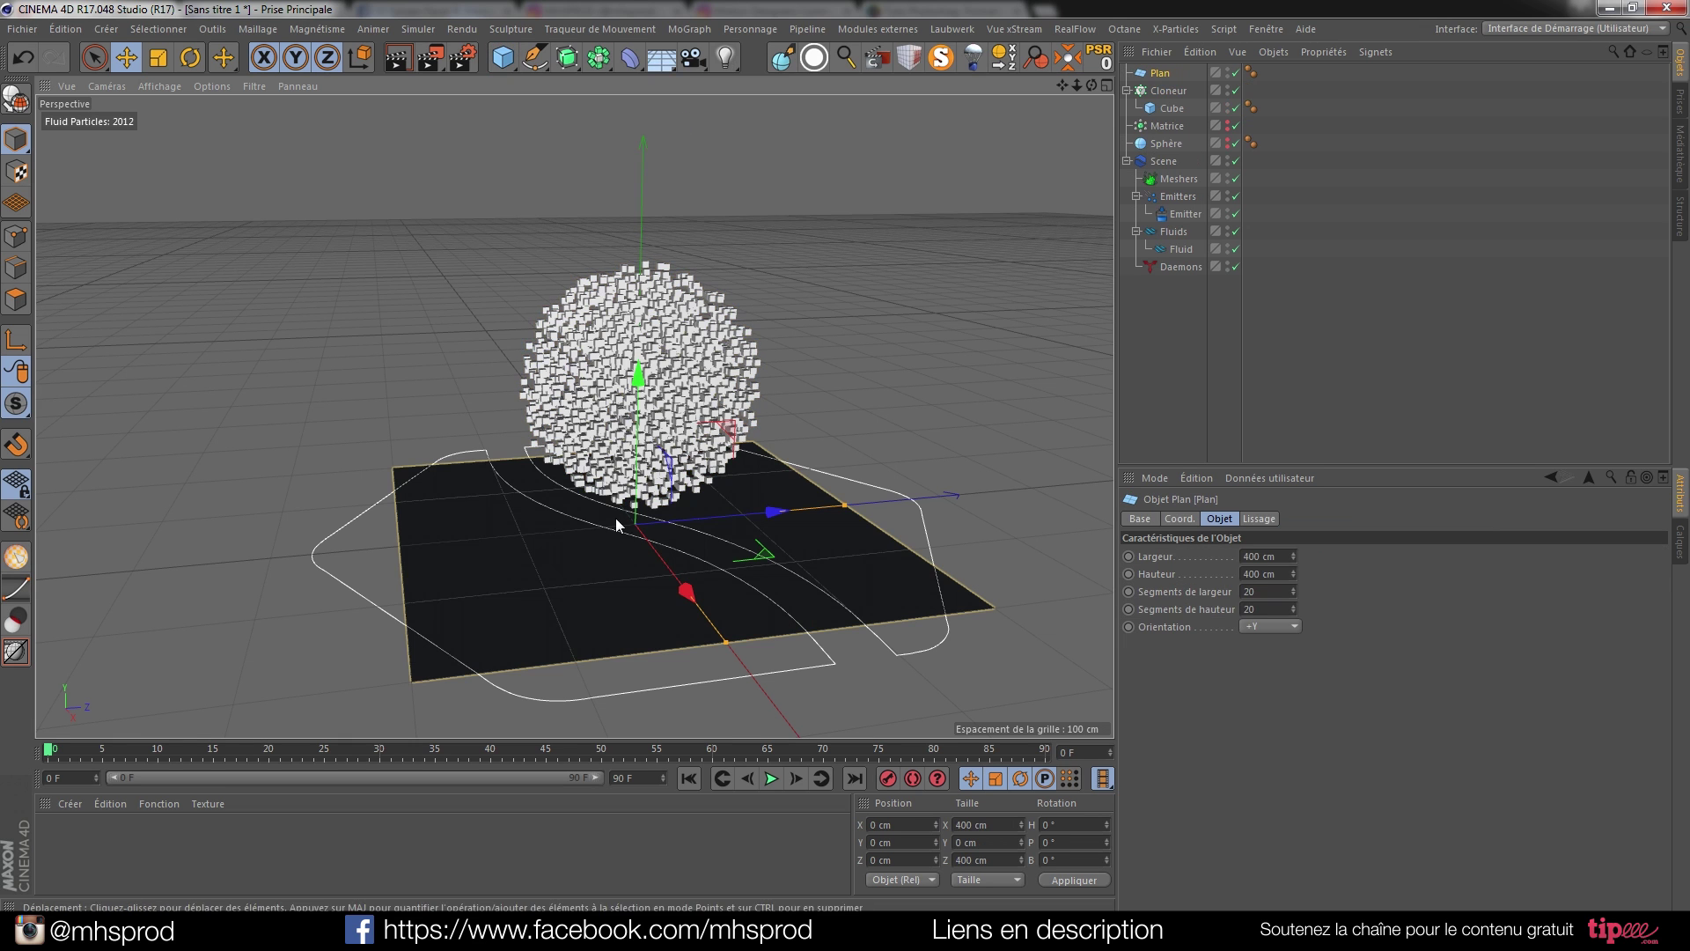
{"action": "right_click", "coordinate": [1175, 73]}
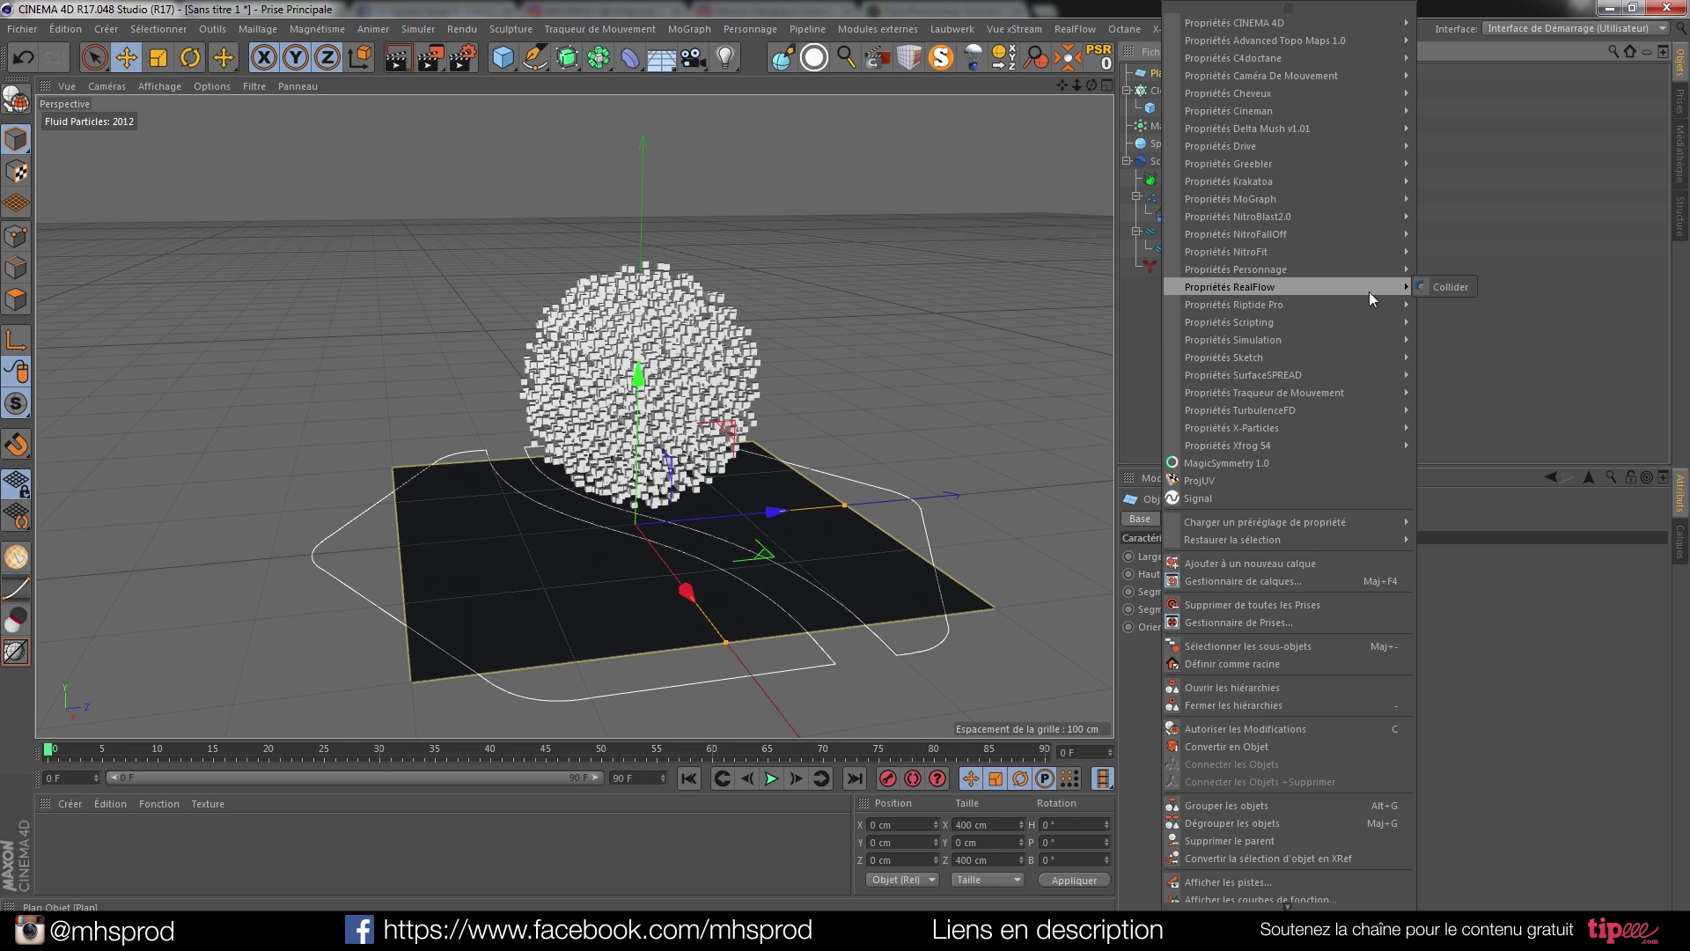
{"action": "left_click", "coordinate": [1436, 288]}
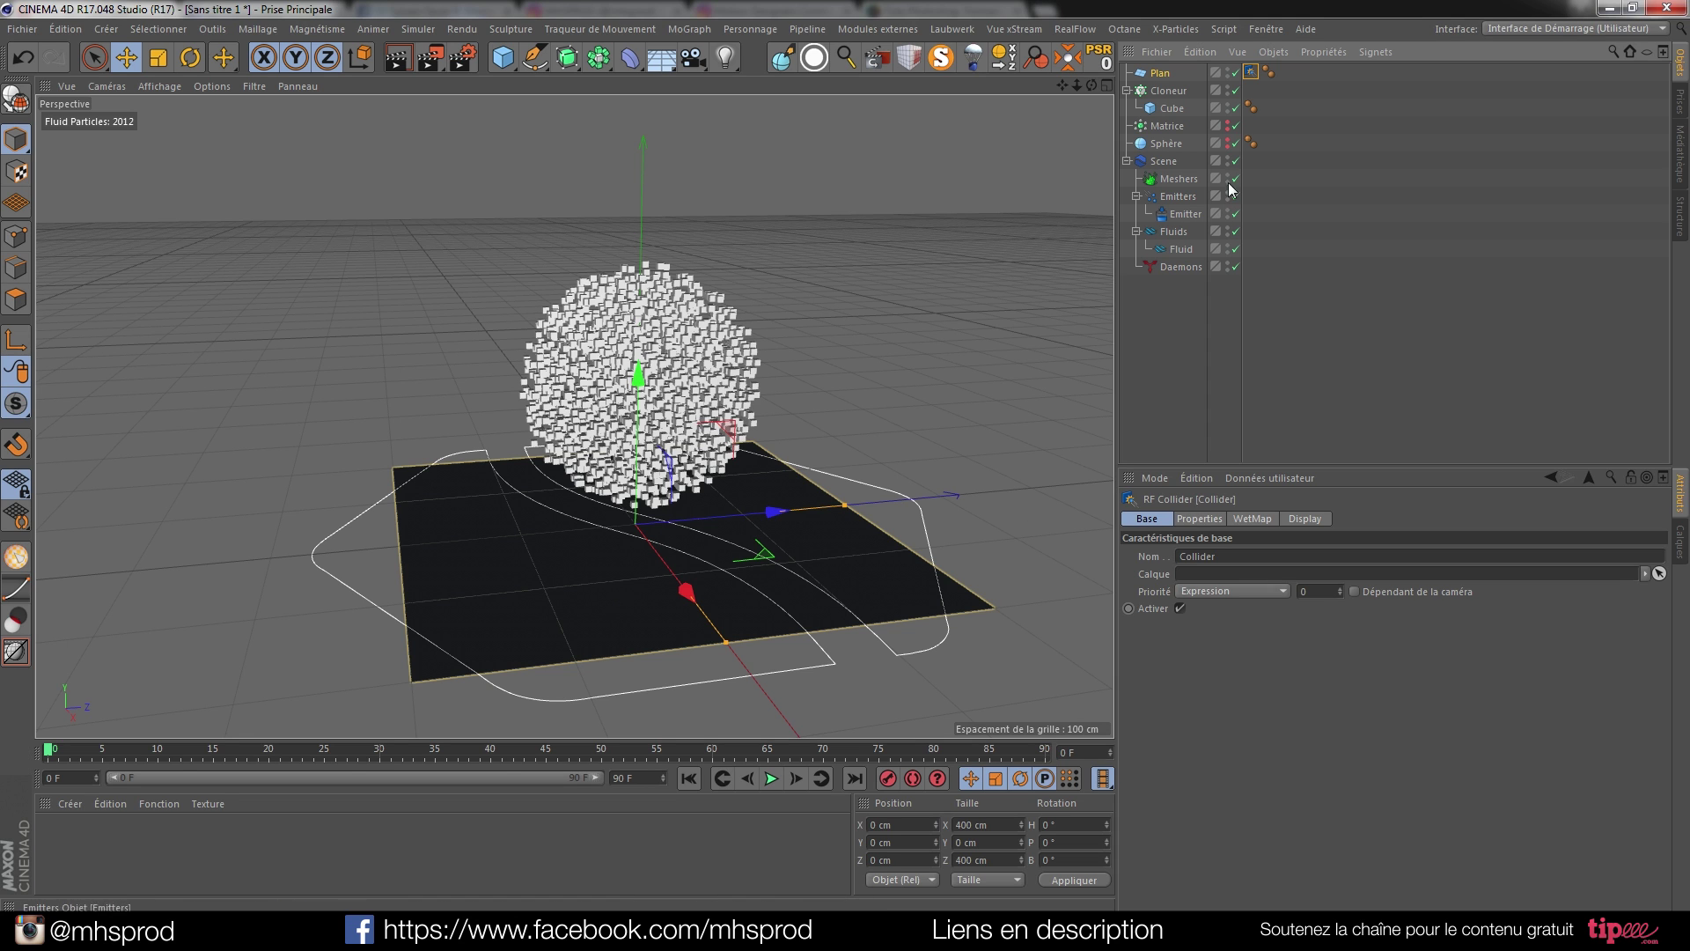
Test the simulation with a RealFlow Gravity daemon, and delete the daemon after rewinding to the start.
{"action": "left_click", "coordinate": [1074, 31]}
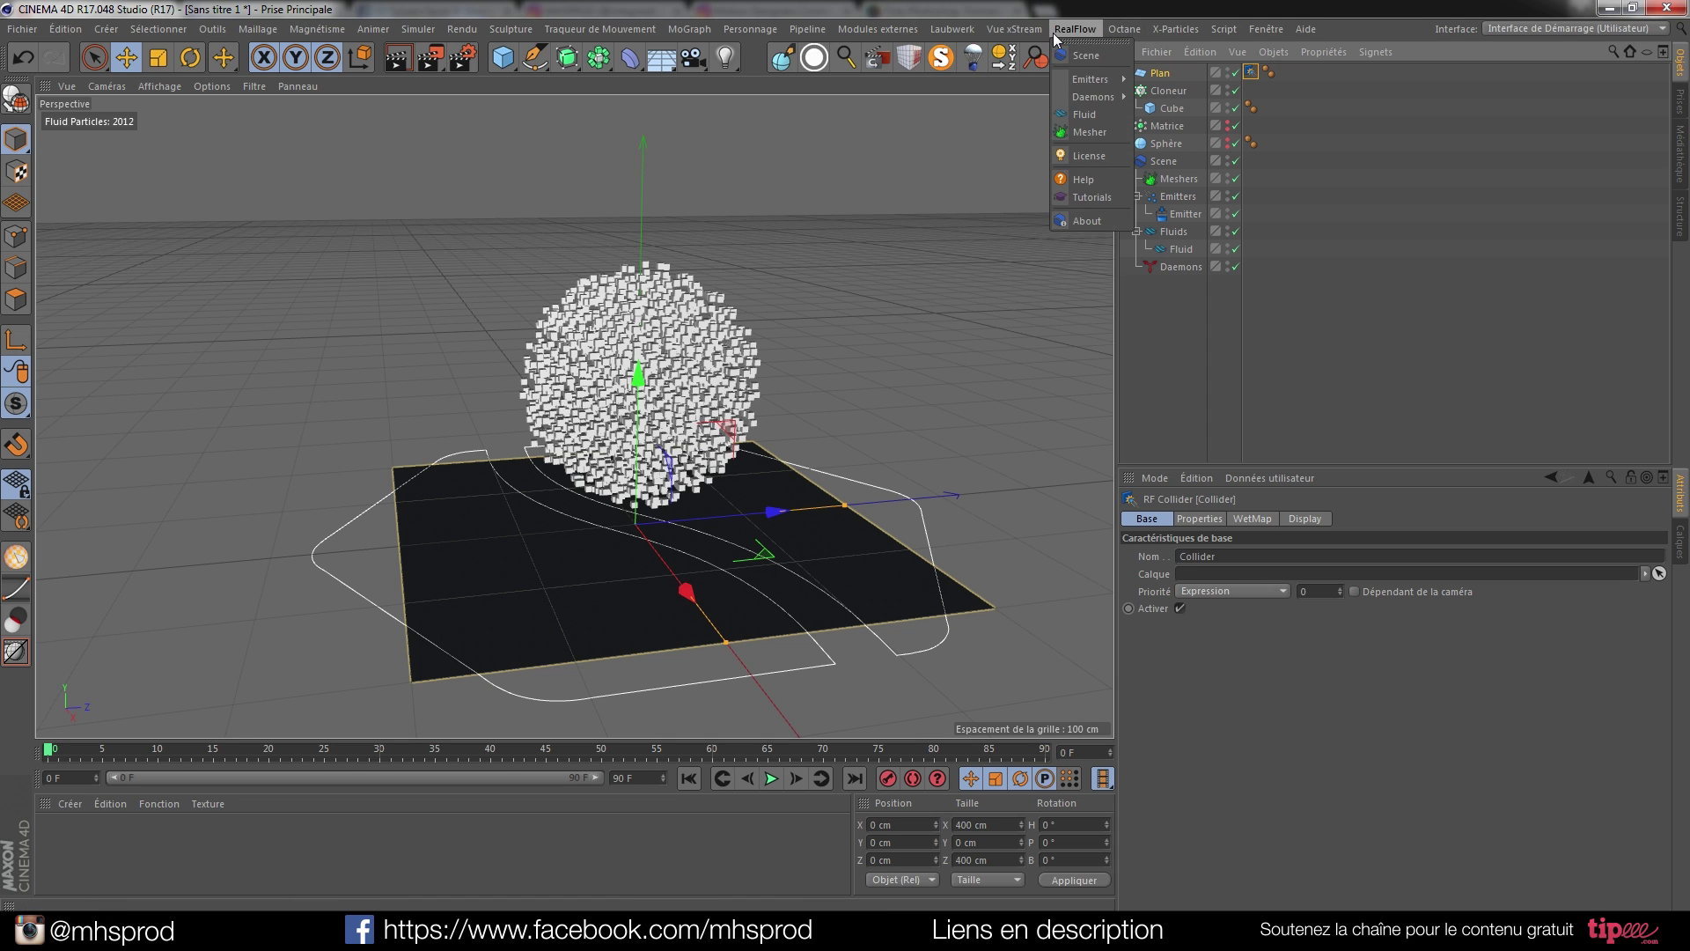
{"action": "mouse_move", "coordinate": [1111, 94]}
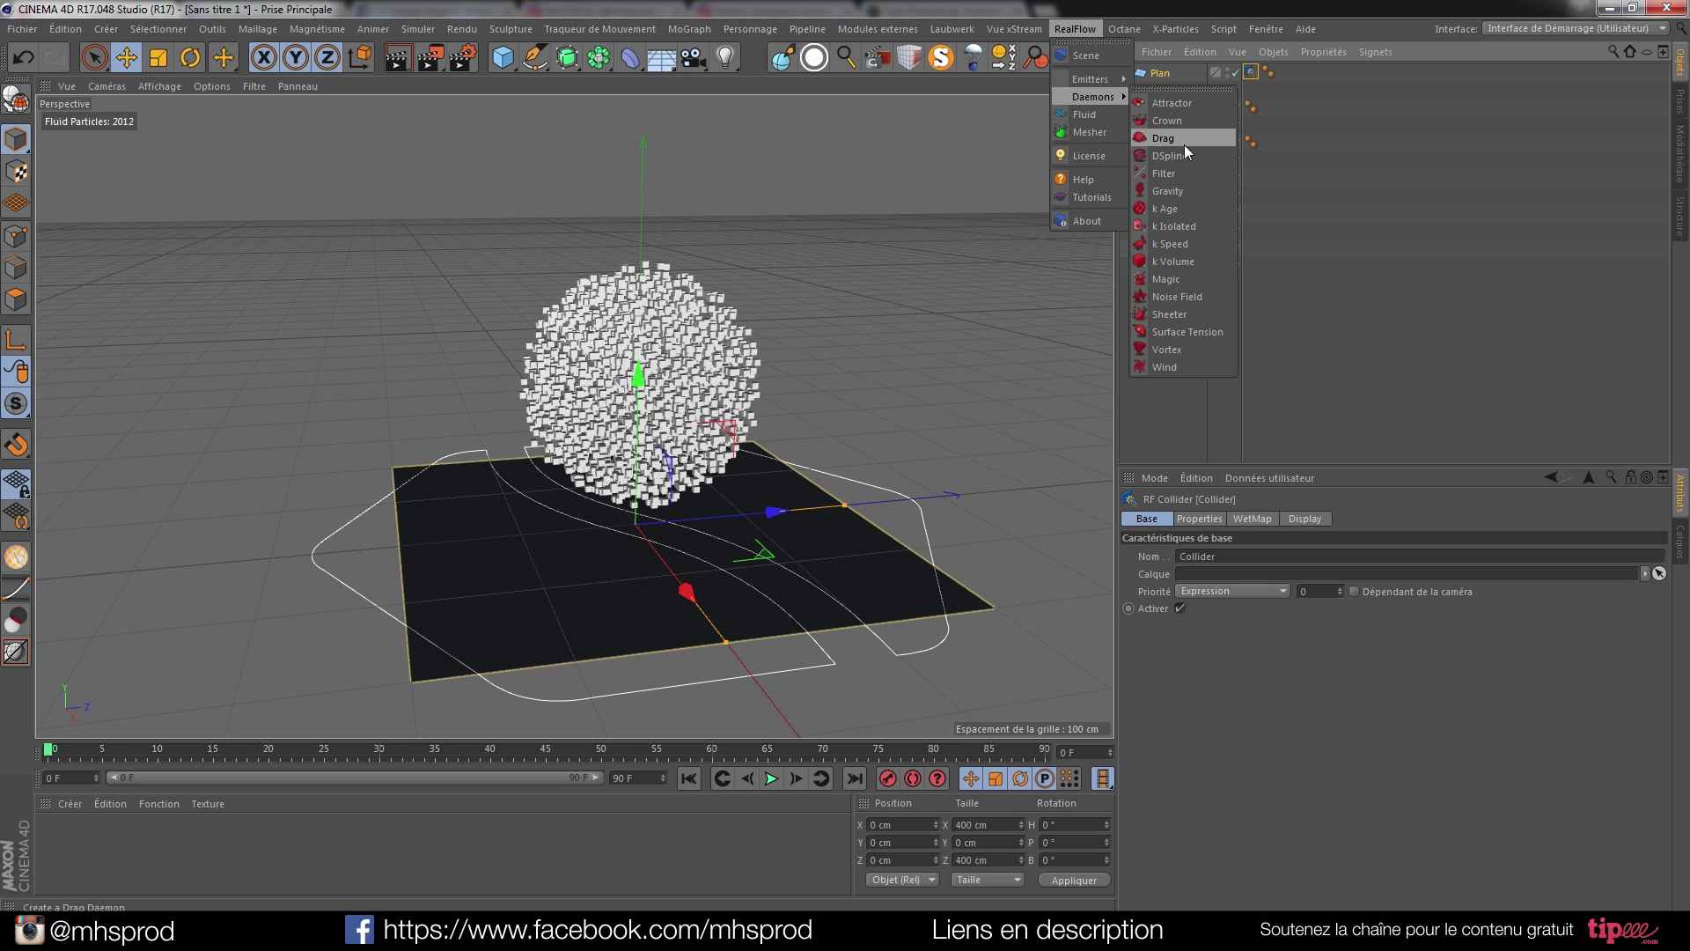
{"action": "left_click", "coordinate": [1181, 188]}
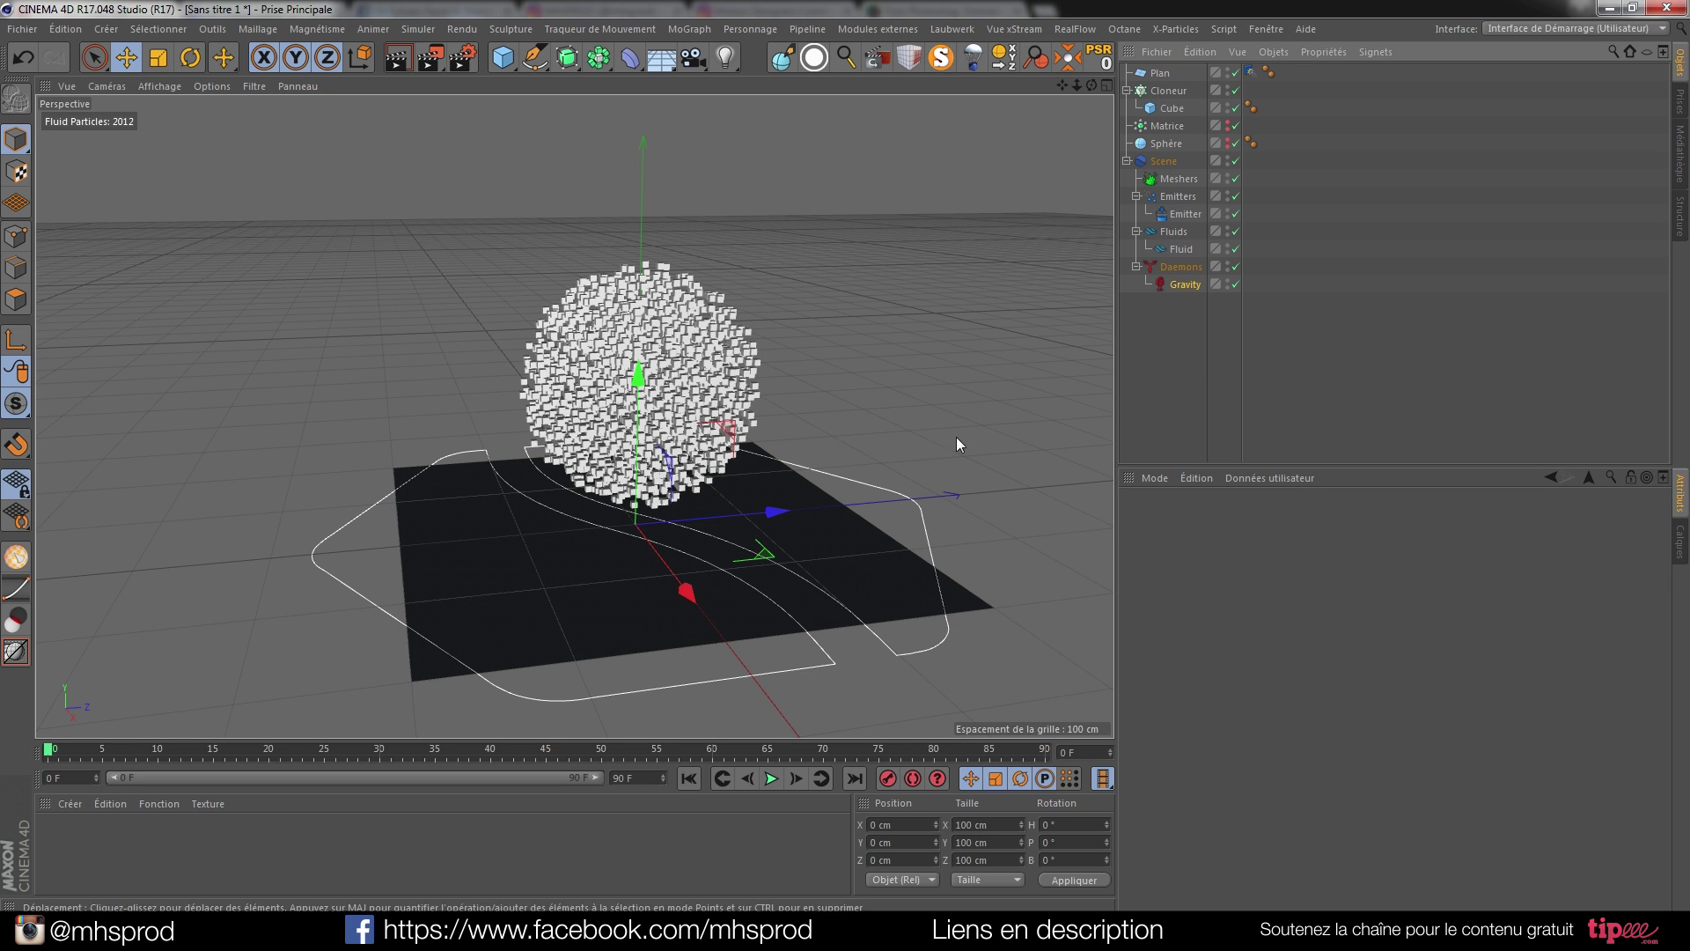
{"action": "left_click", "coordinate": [772, 778]}
{"action": "left_click", "coordinate": [690, 779]}
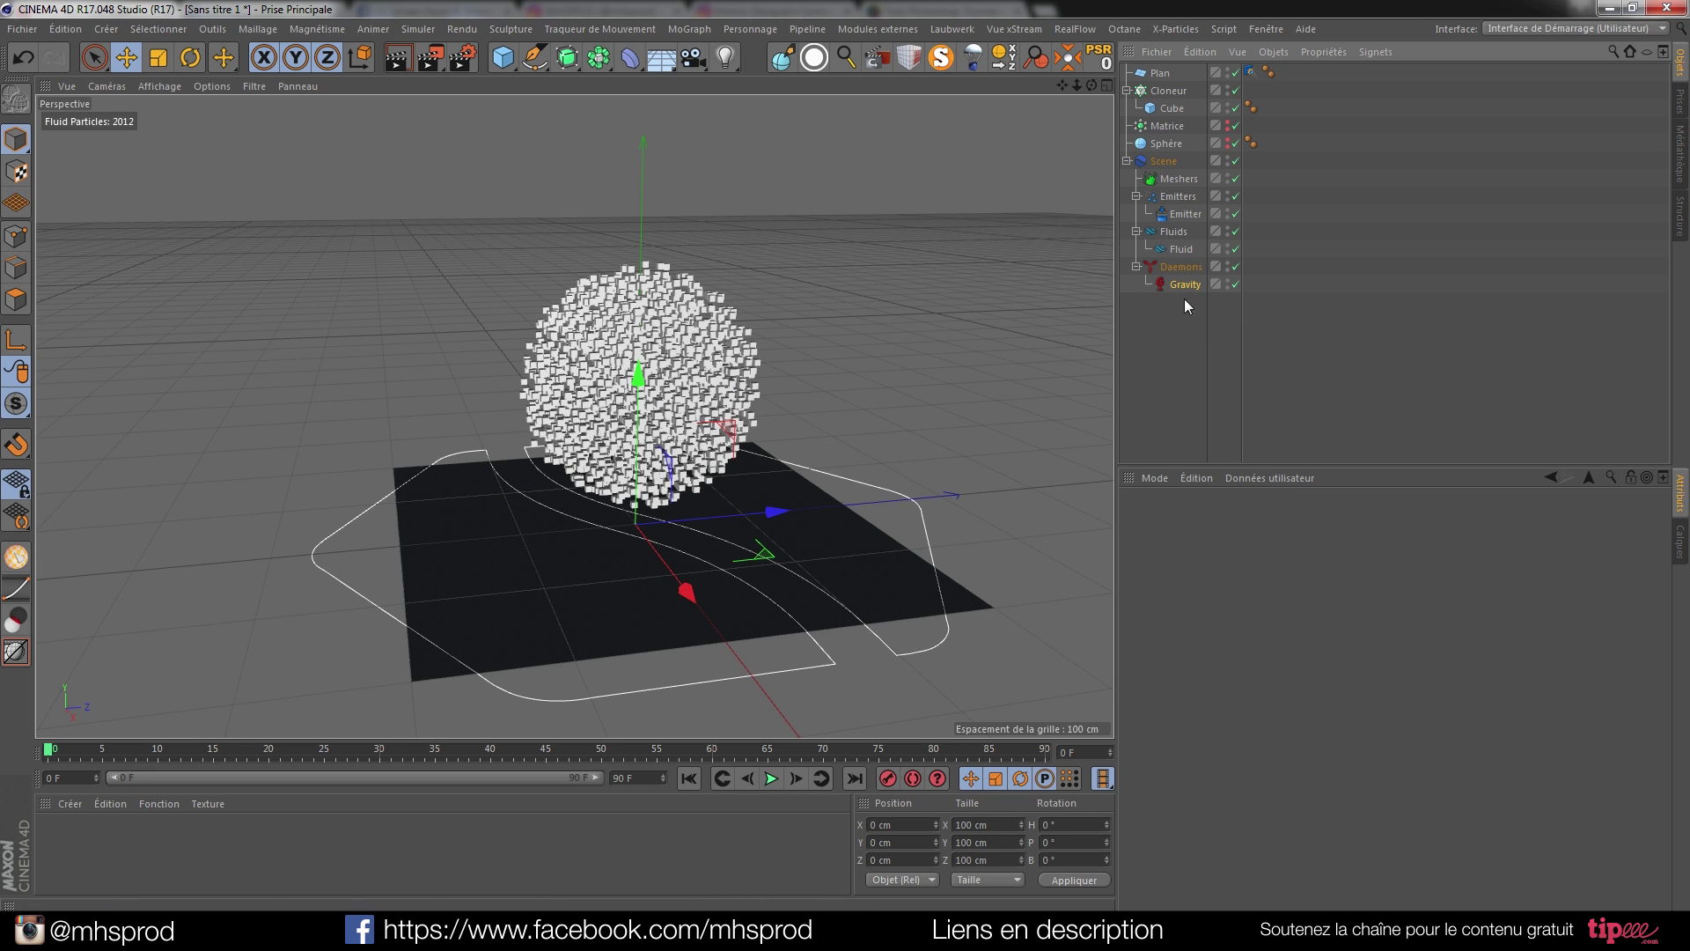
{"action": "key", "text": "Delete"}
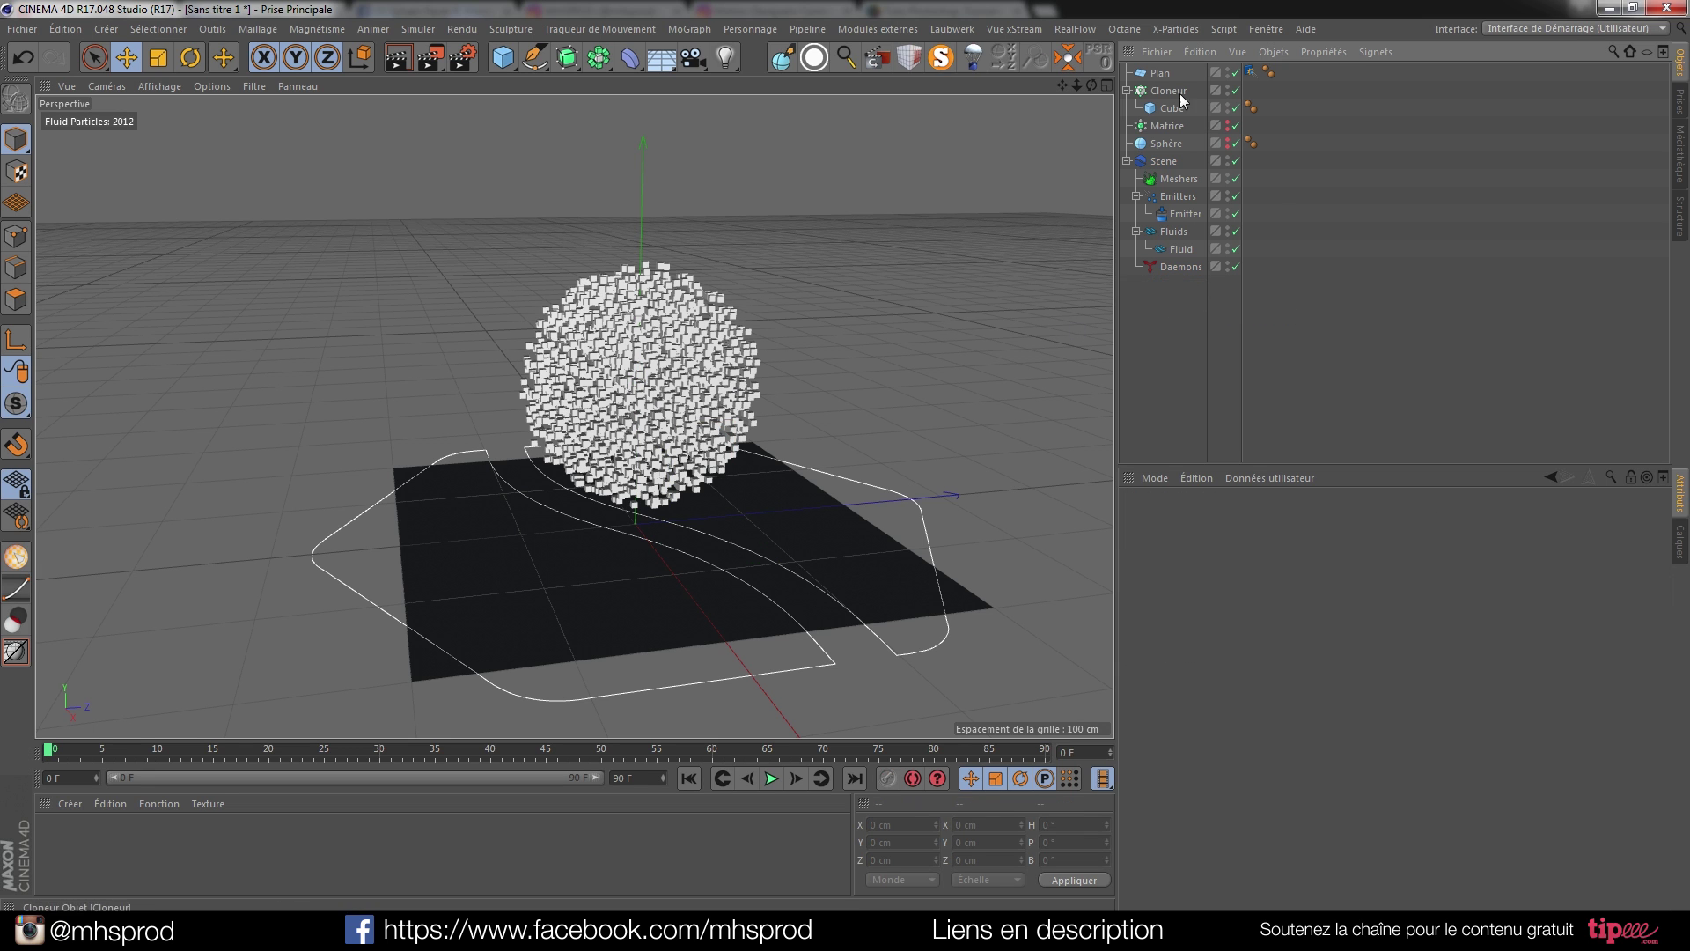
Delete the Plan collider from the scene and add a RealFlow Noise Field daemon.
{"action": "left_click", "coordinate": [1160, 73]}
{"action": "key", "text": "Delete"}
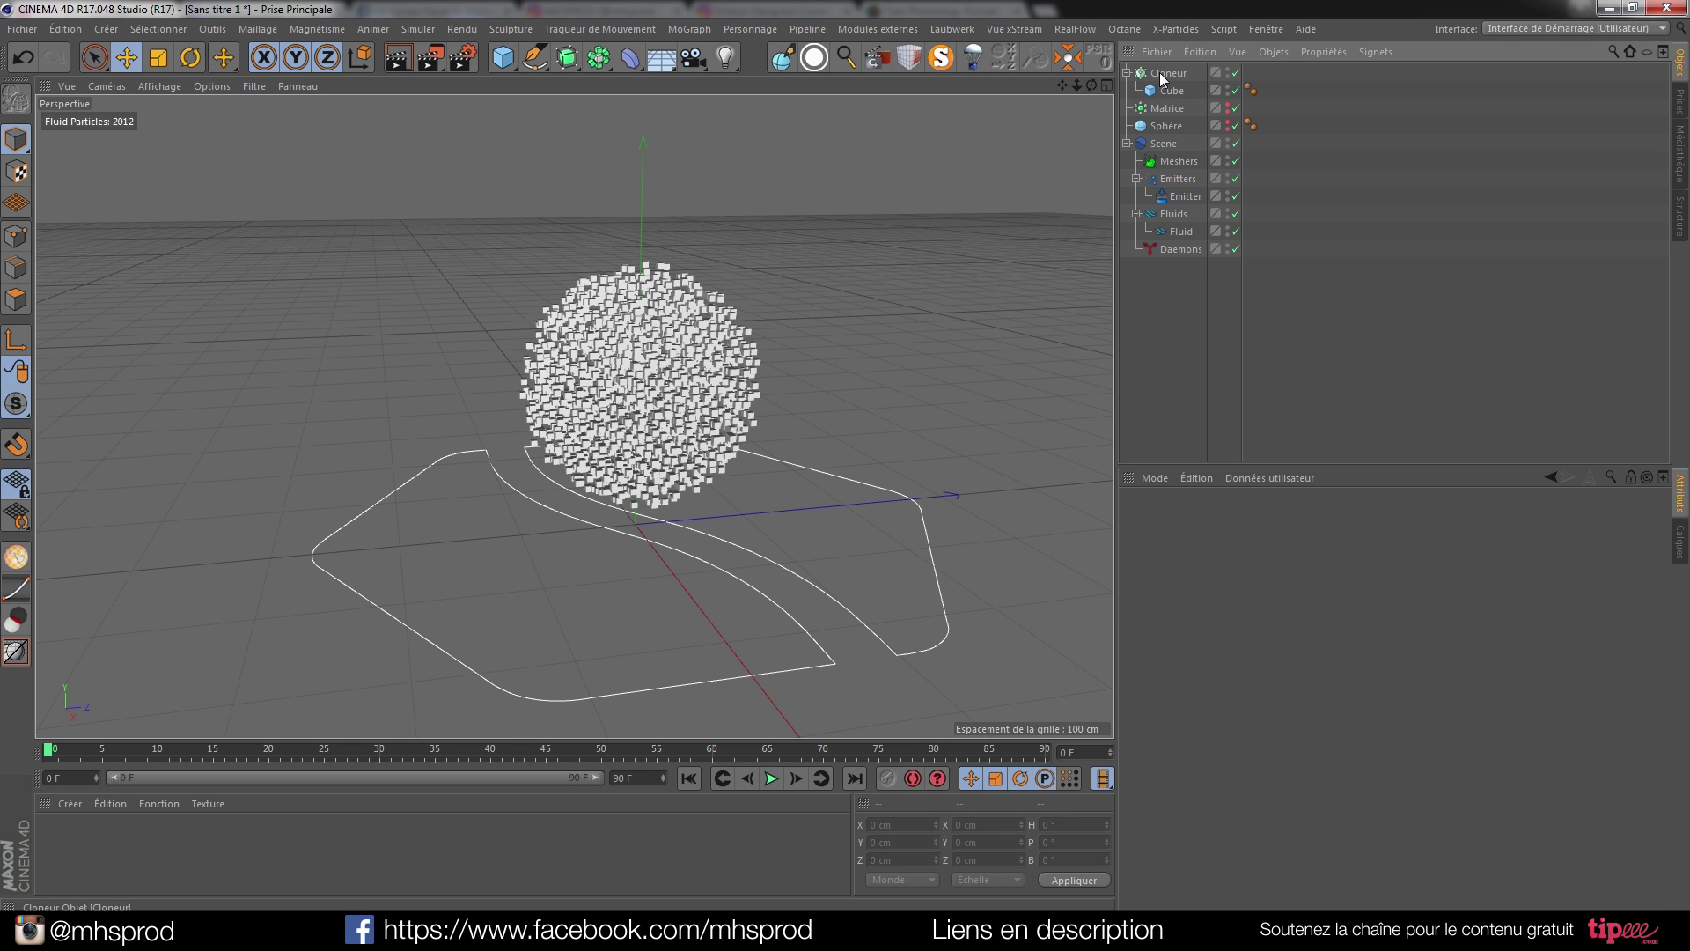
{"action": "left_click", "coordinate": [1090, 32]}
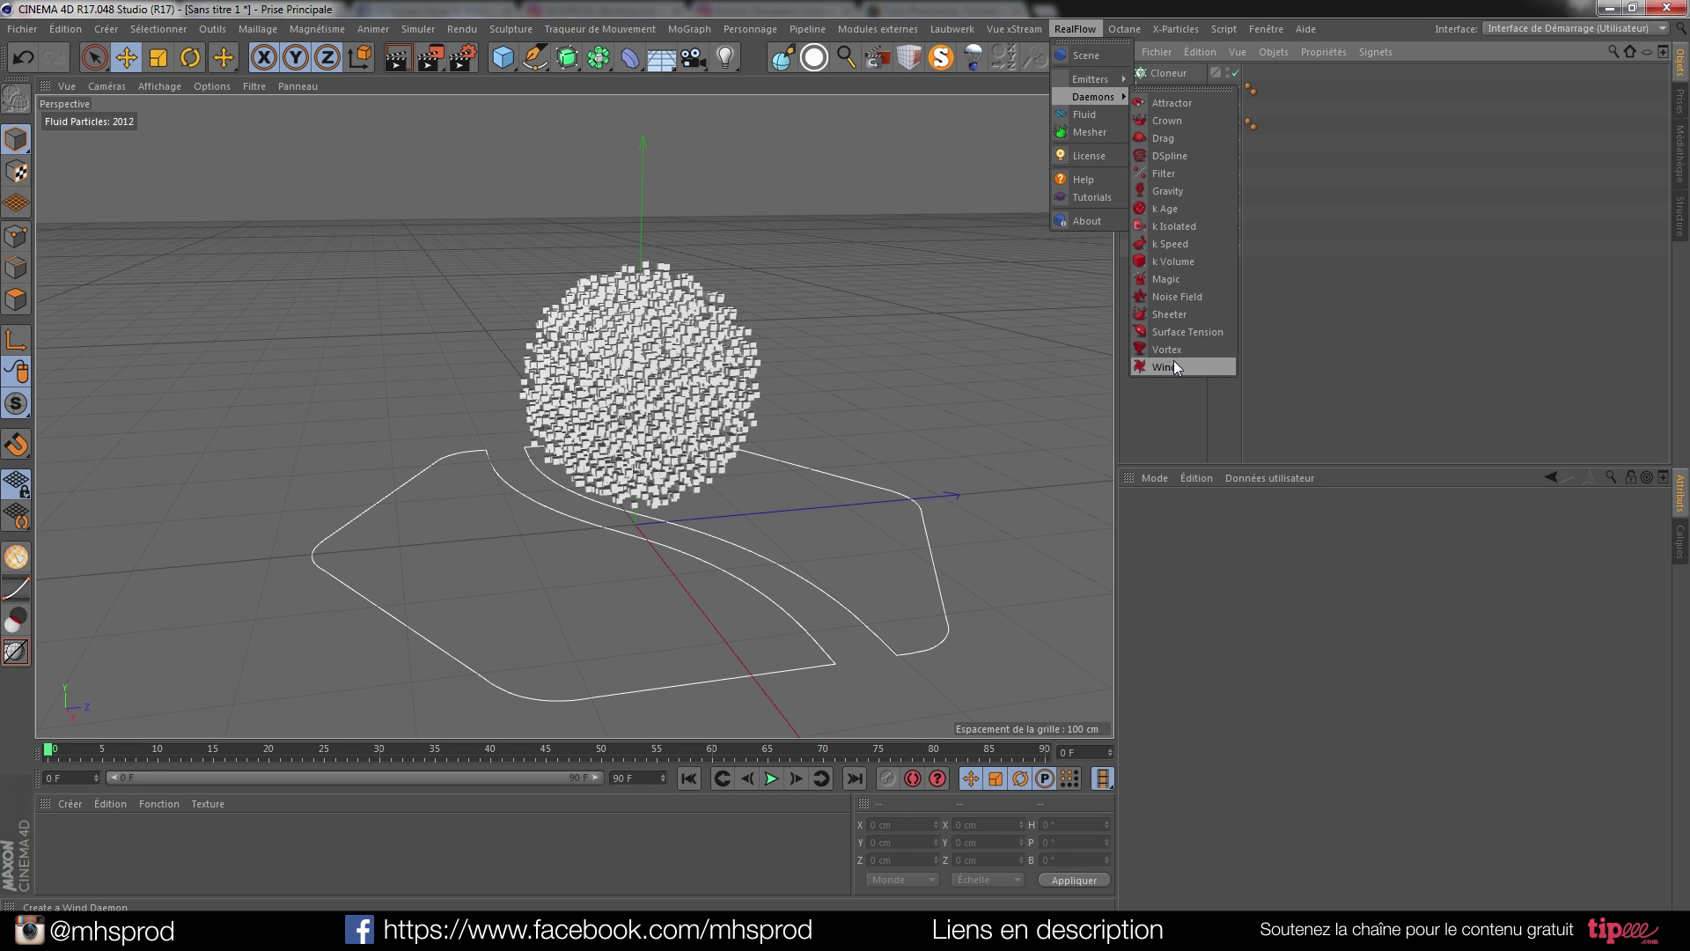
{"action": "left_click", "coordinate": [1177, 296]}
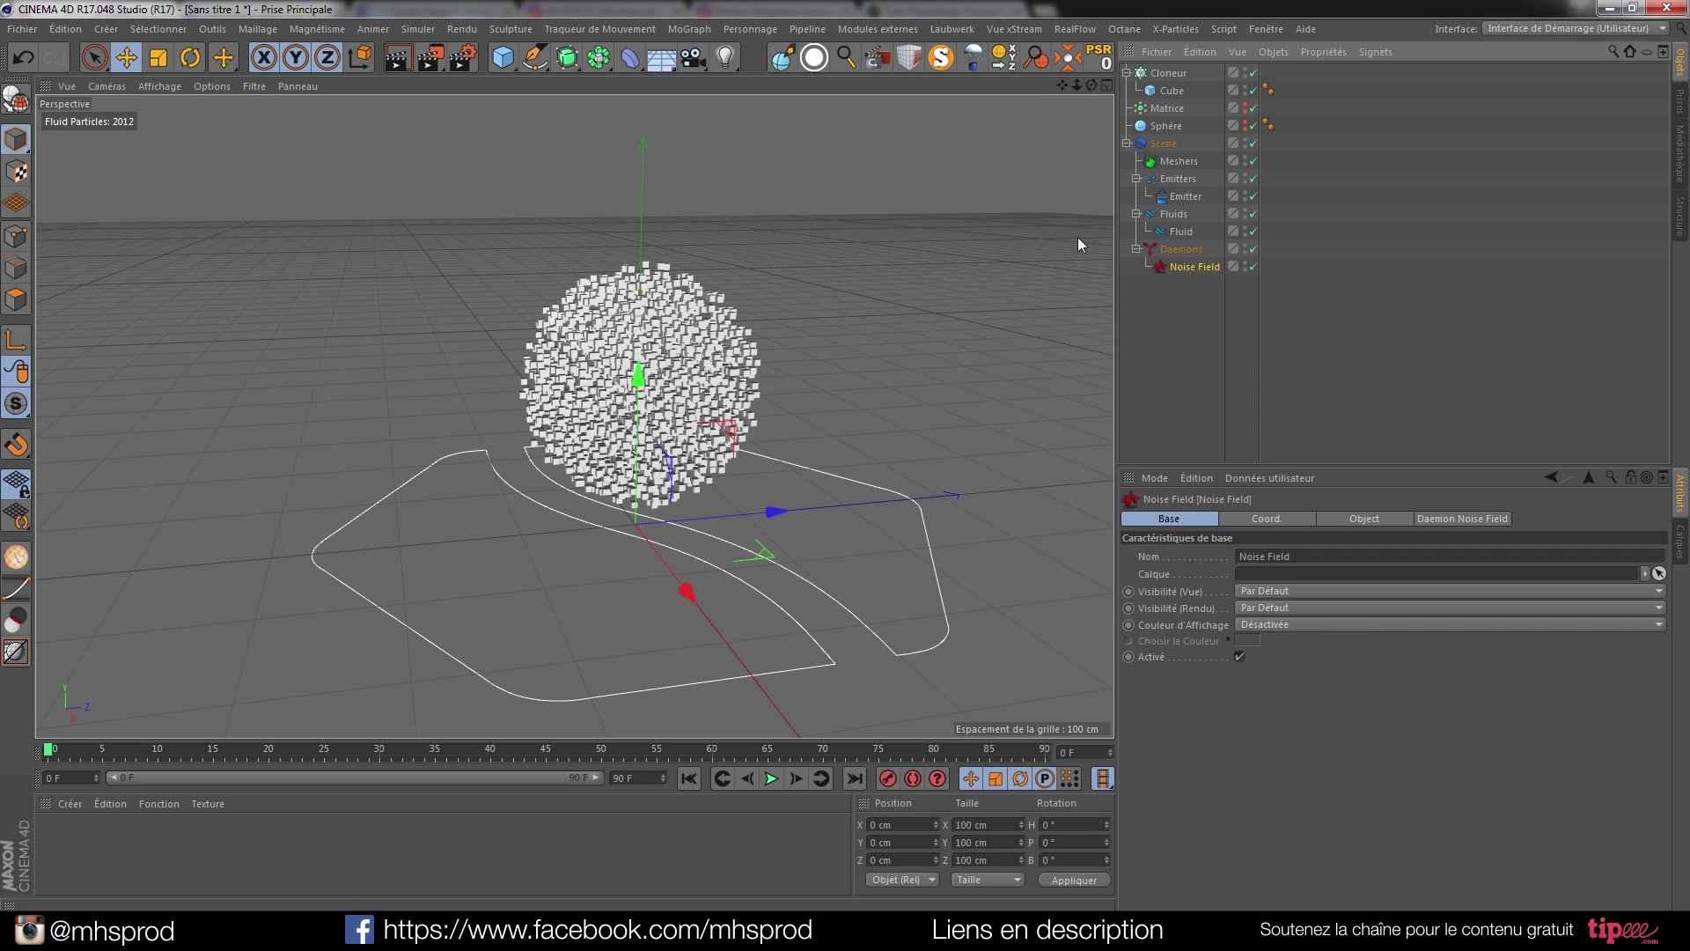
Set the Noise Field's strength to 250 cm and play the simulation to check how the cubes scatter.
{"action": "left_click", "coordinate": [1444, 519]}
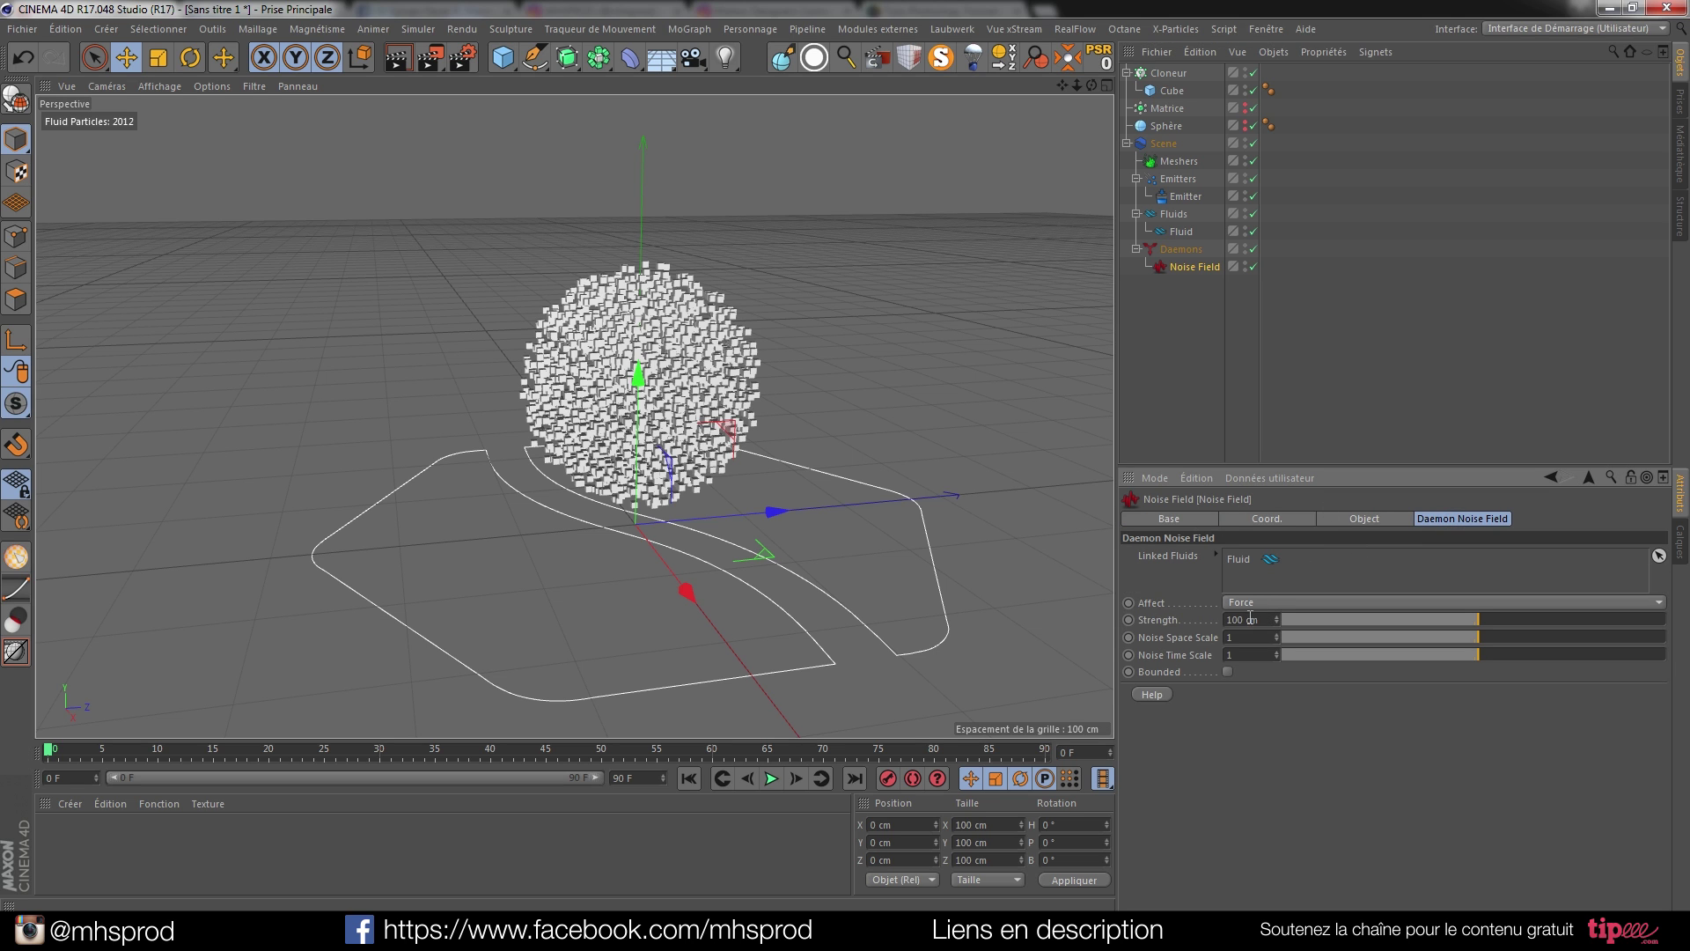
{"action": "type", "text": "250"}
{"action": "key", "text": "Return"}
{"action": "left_click", "coordinate": [772, 778]}
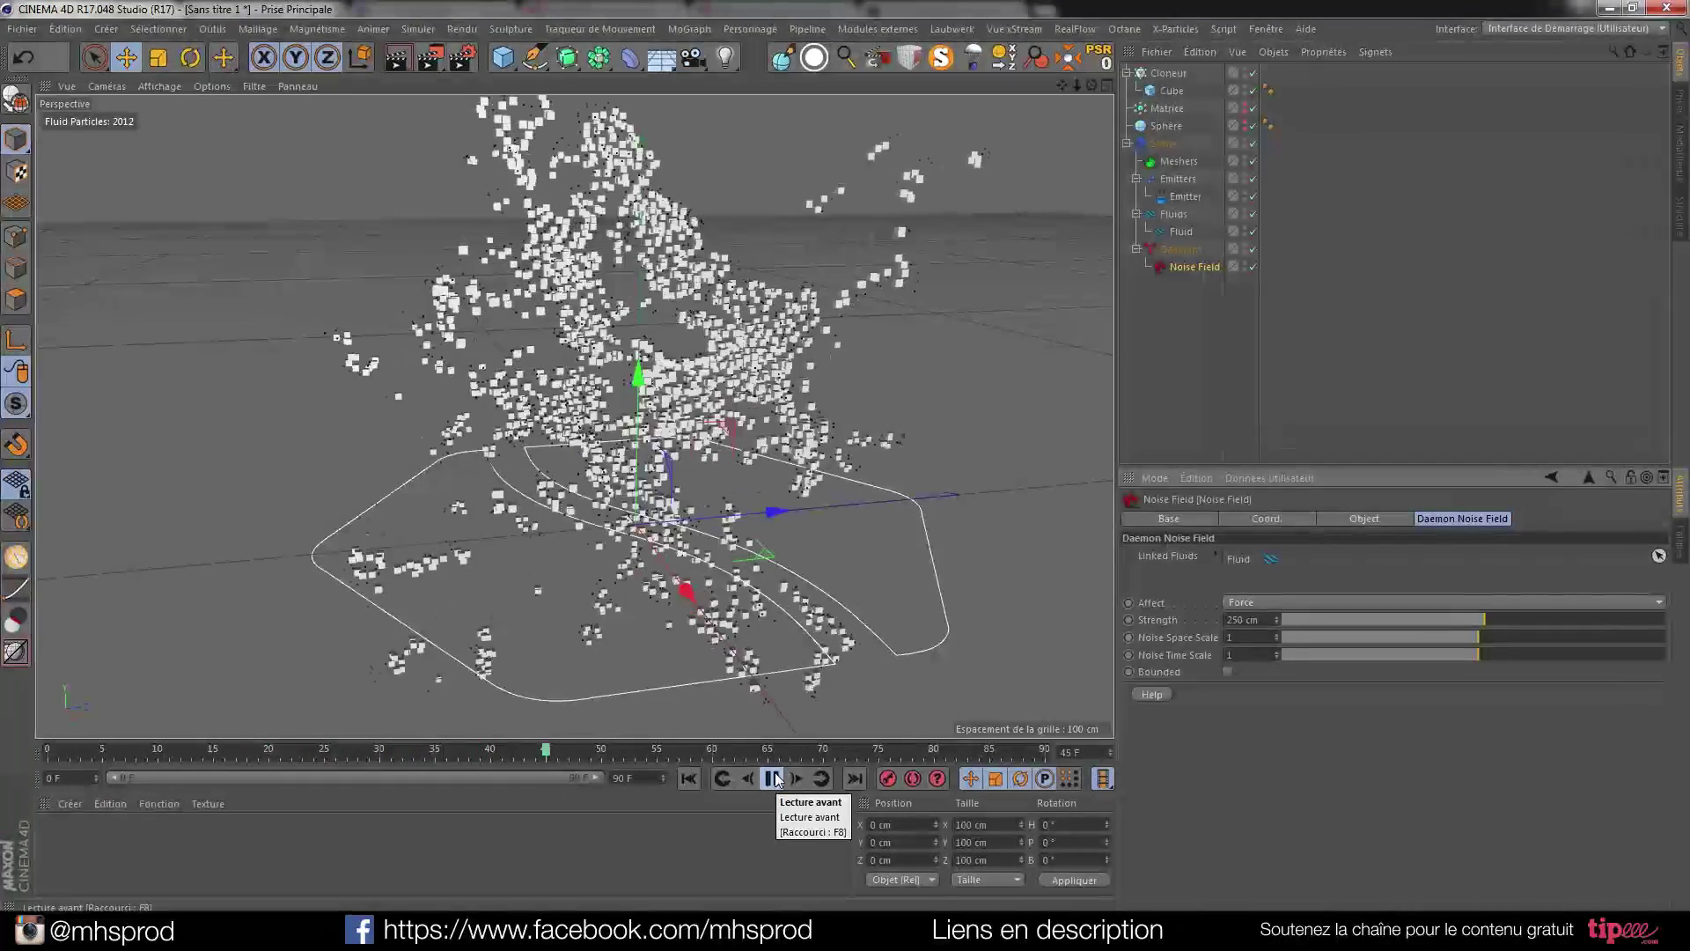
{"action": "left_click", "coordinate": [774, 778]}
{"action": "left_click_drag", "start_coordinate": [576, 405], "coordinate": [641, 382], "text": "alt"}
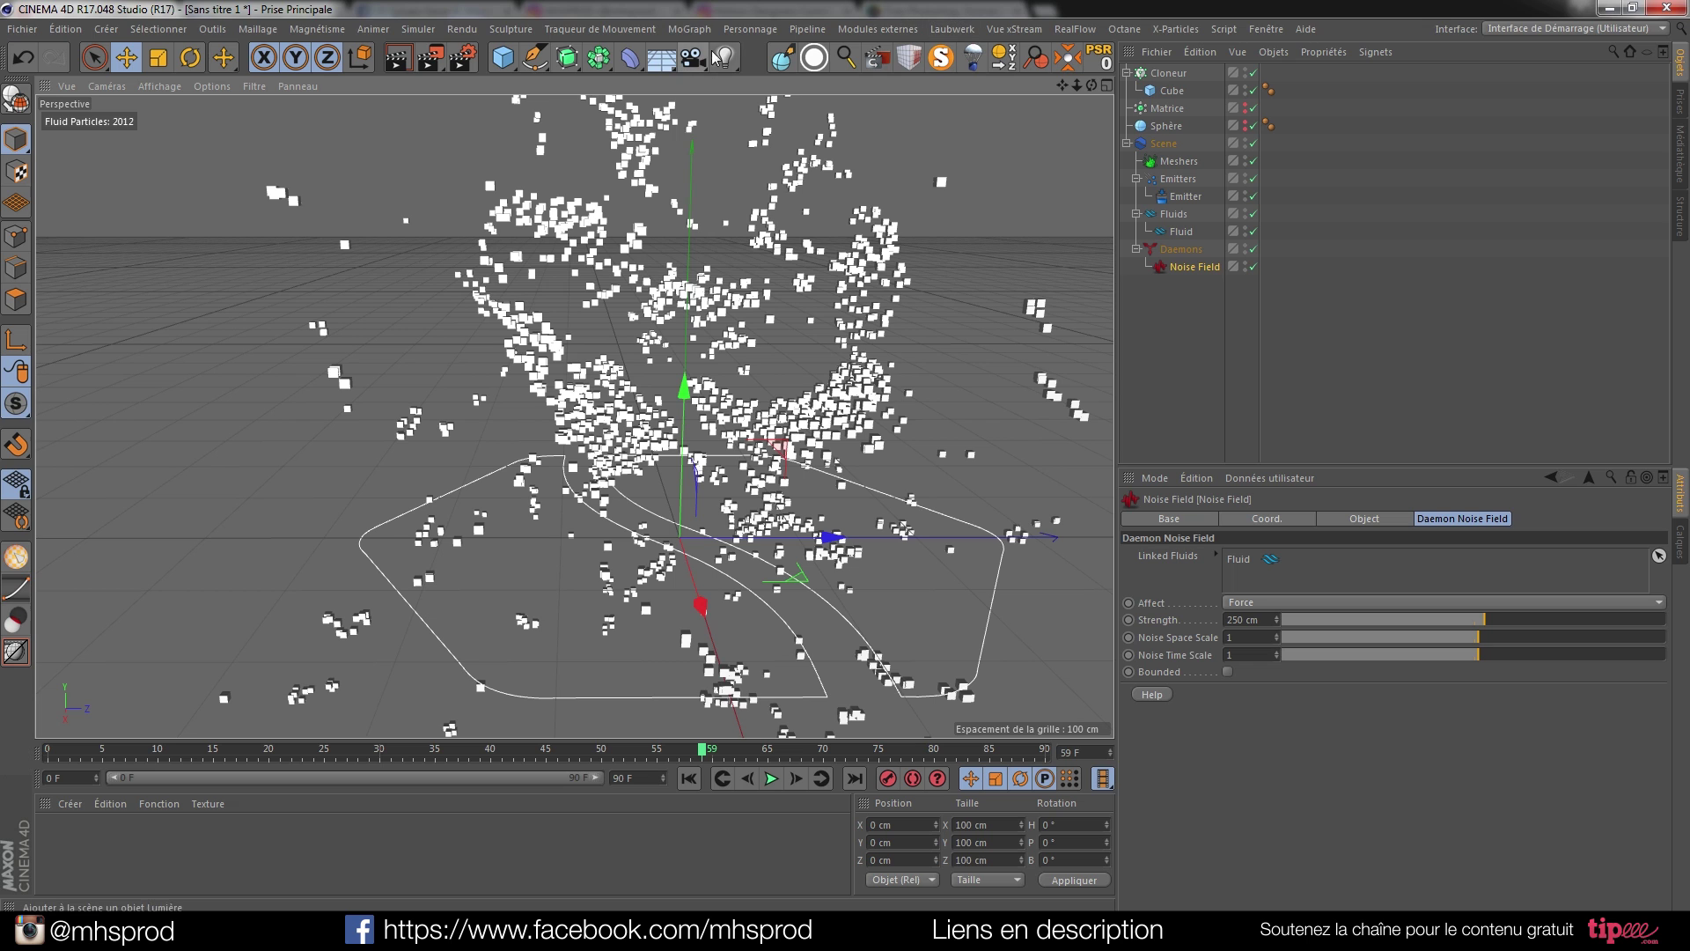
Add a MoGraph Traceur object and replay part of the simulation from the start.
{"action": "left_click", "coordinate": [601, 58]}
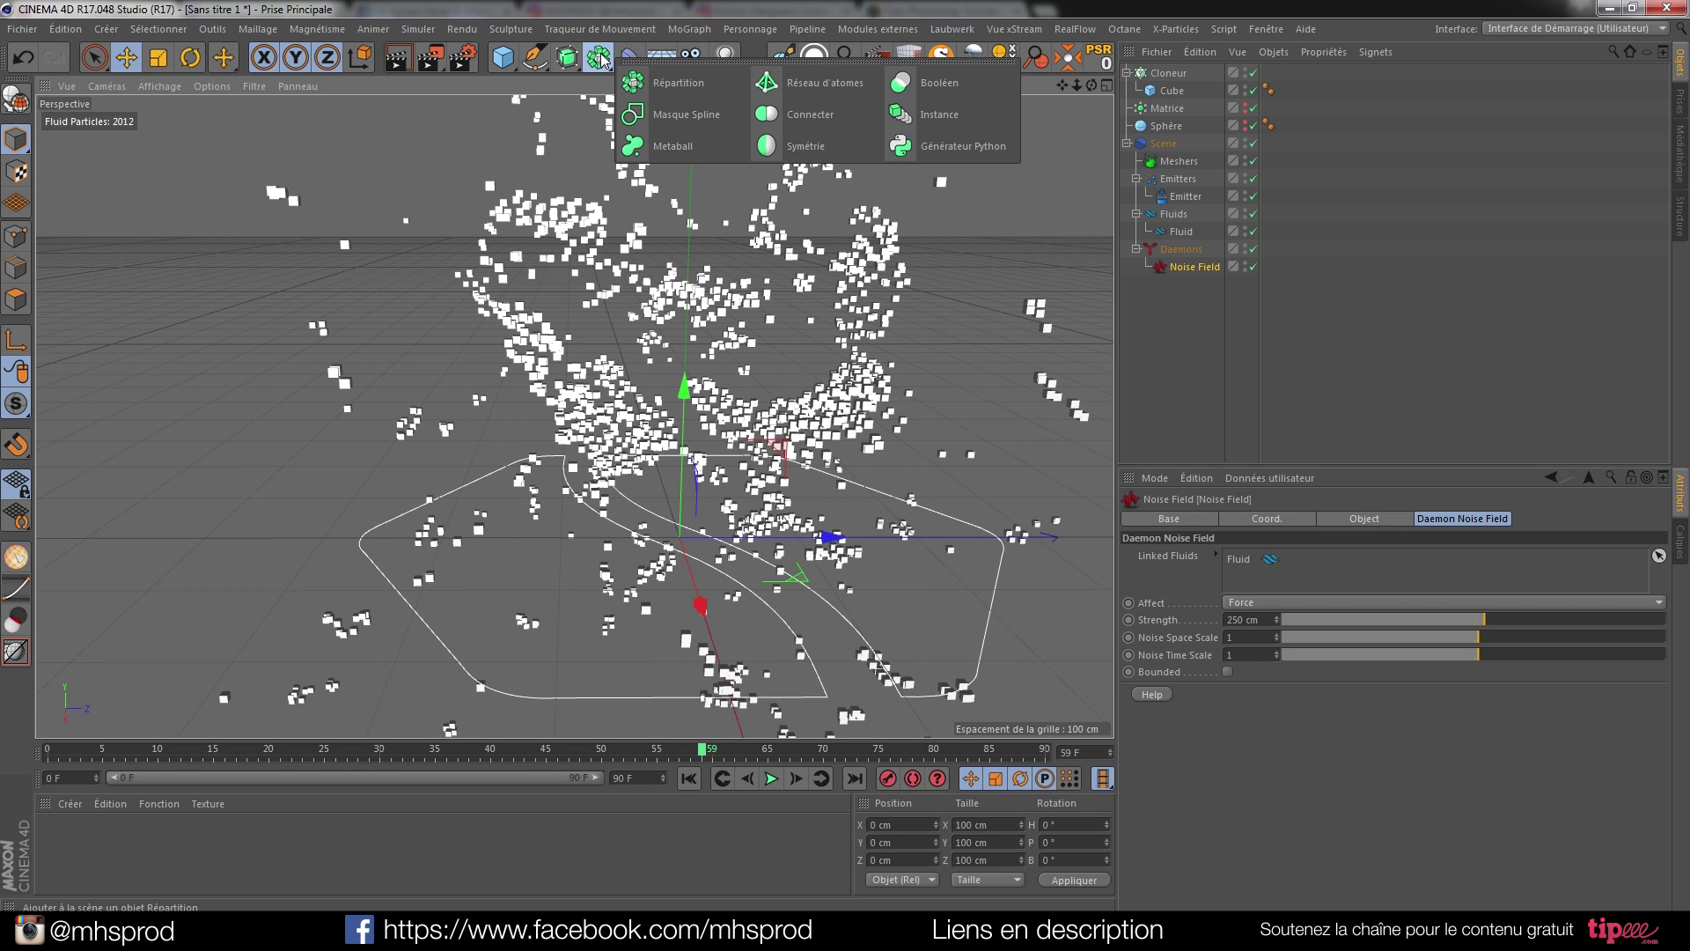
{"action": "left_click", "coordinate": [689, 29]}
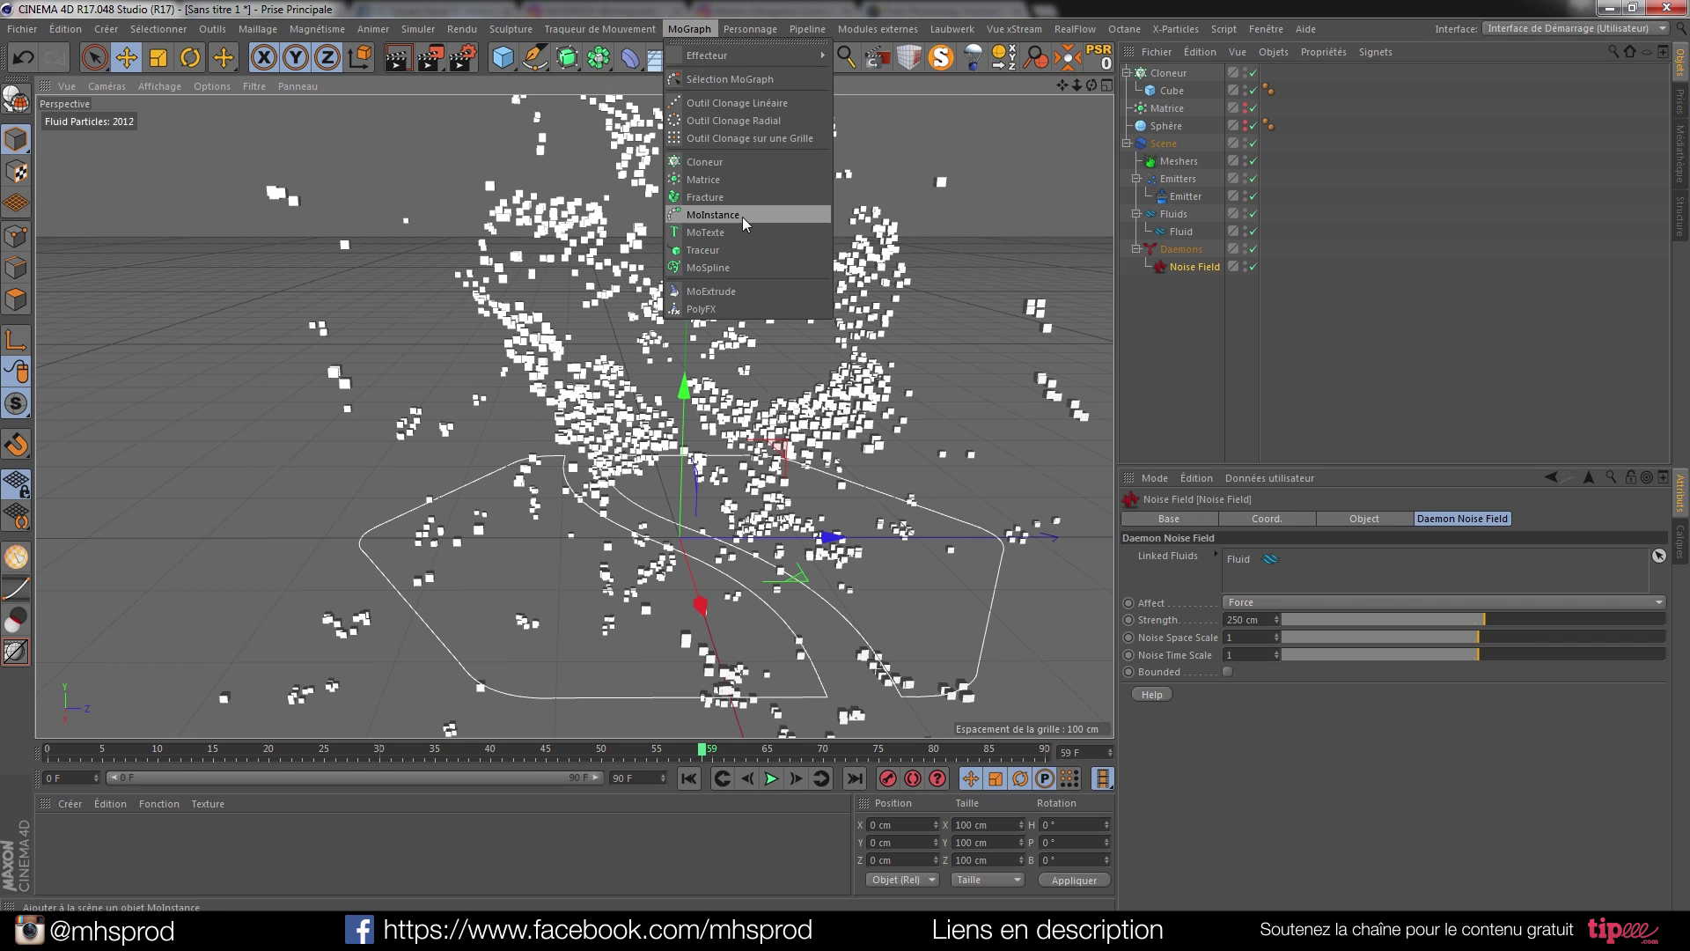
{"action": "left_click", "coordinate": [716, 249]}
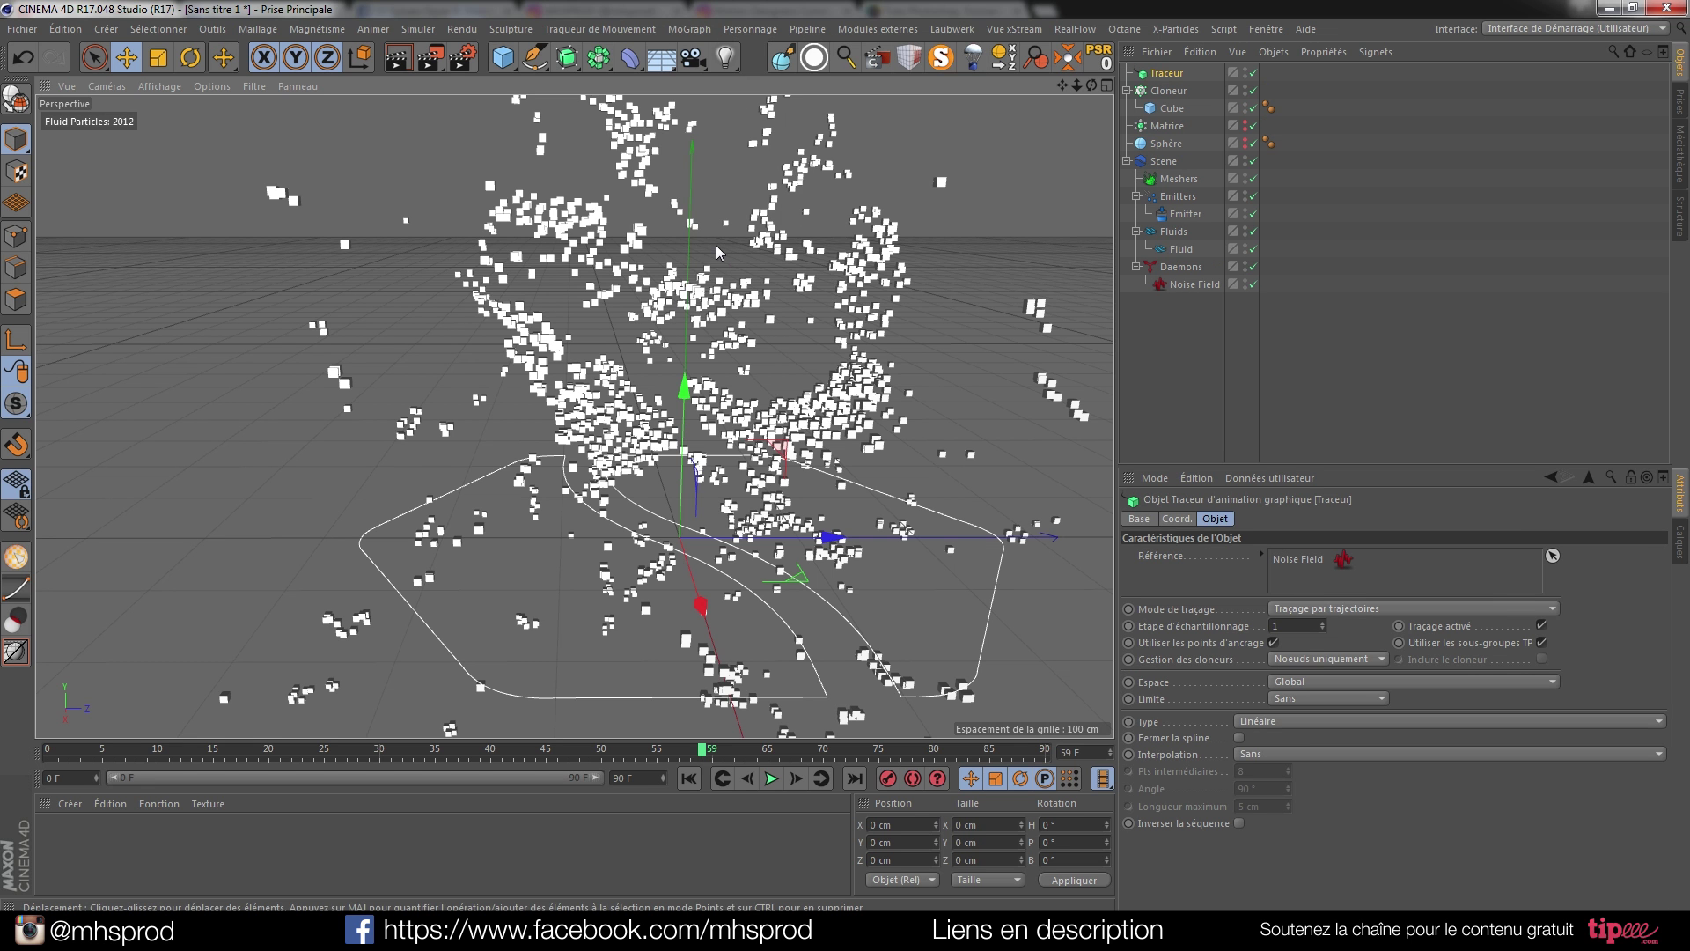
{"action": "left_click", "coordinate": [688, 780]}
{"action": "left_click", "coordinate": [772, 780]}
{"action": "left_click", "coordinate": [773, 782]}
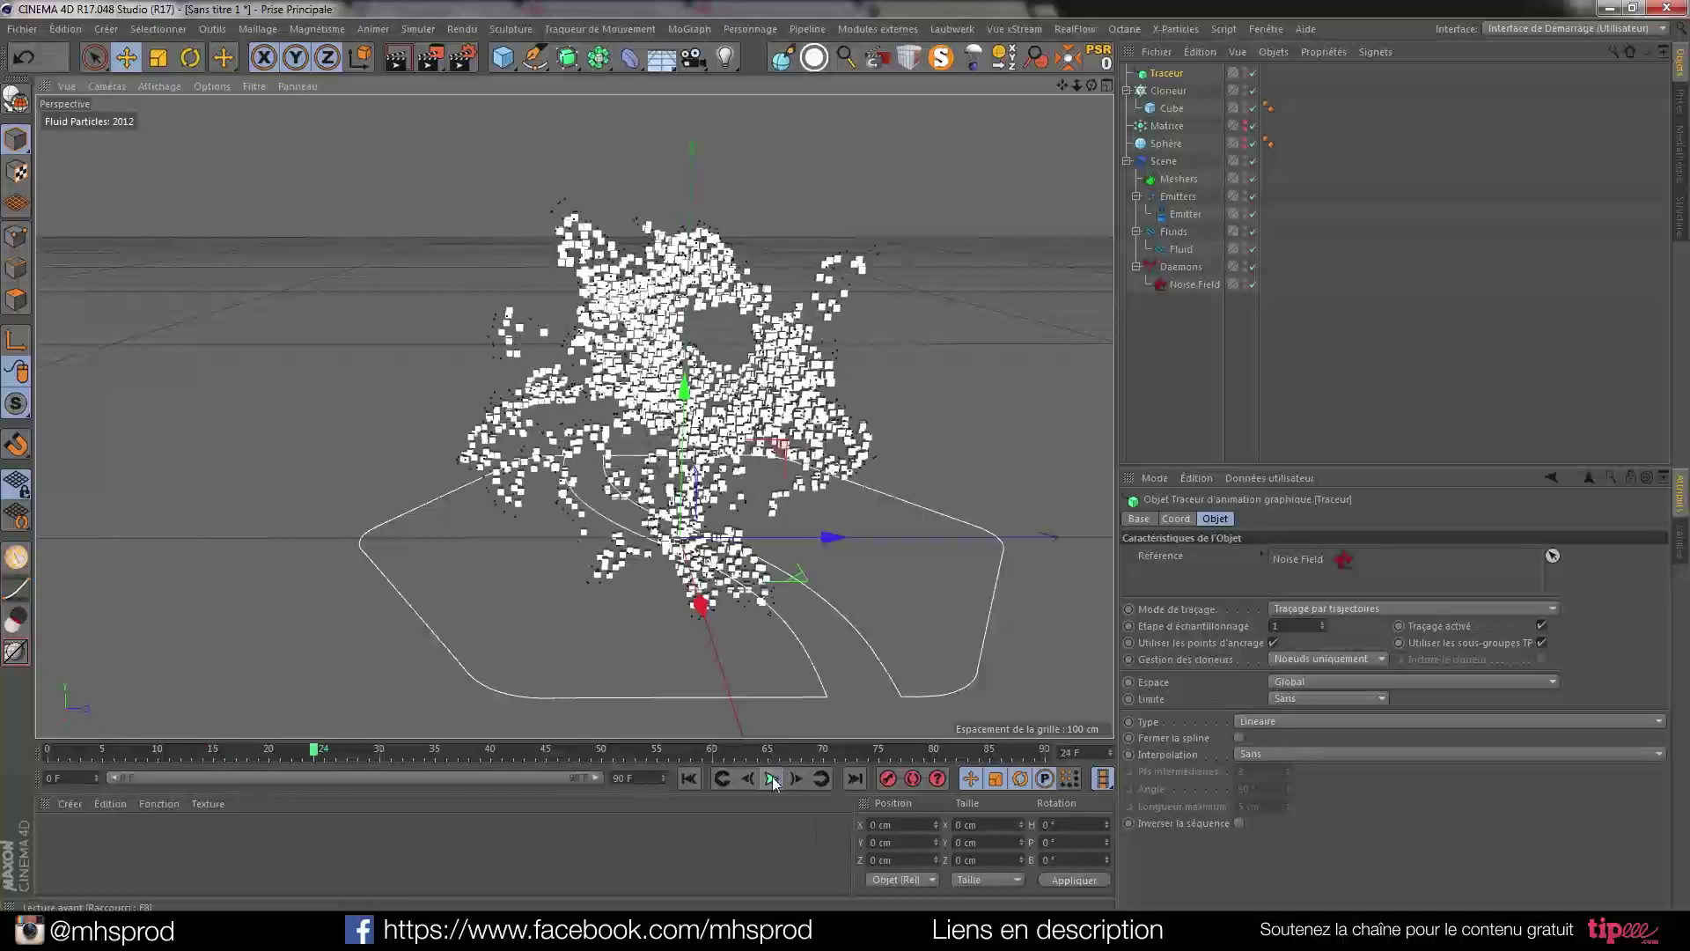
Replace the Noise Field with the Matrice in the Traceur's reference list and replay the simulation from the start to trace the particle paths.
{"action": "left_click", "coordinate": [1311, 558]}
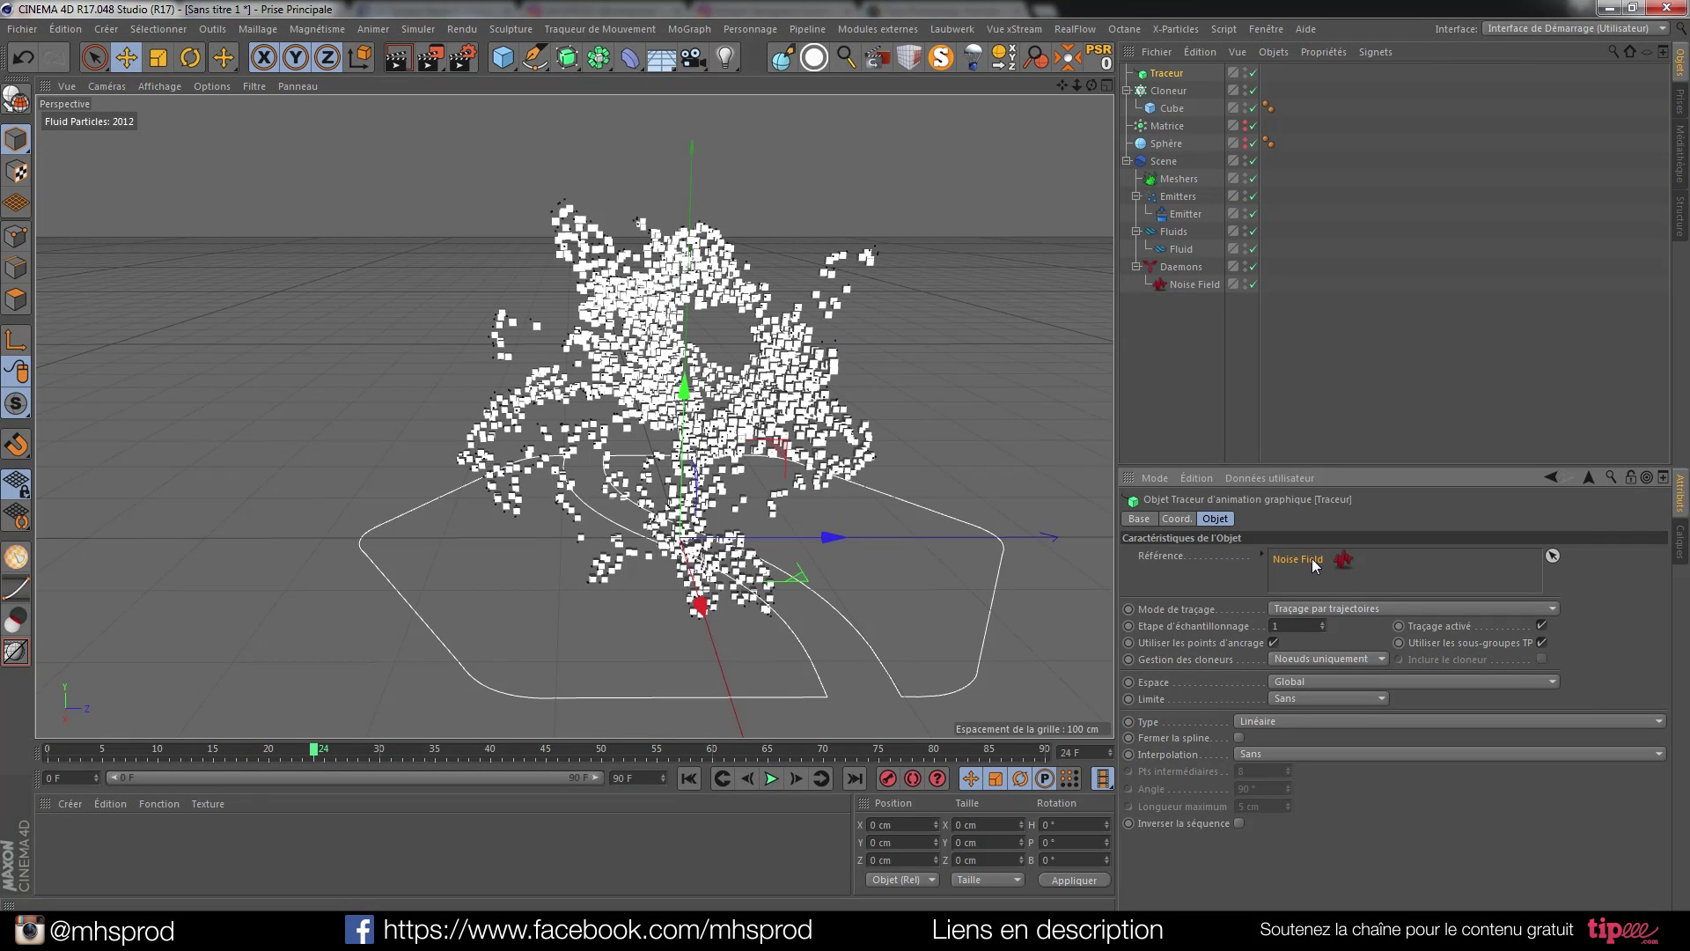
{"action": "key", "text": "Delete"}
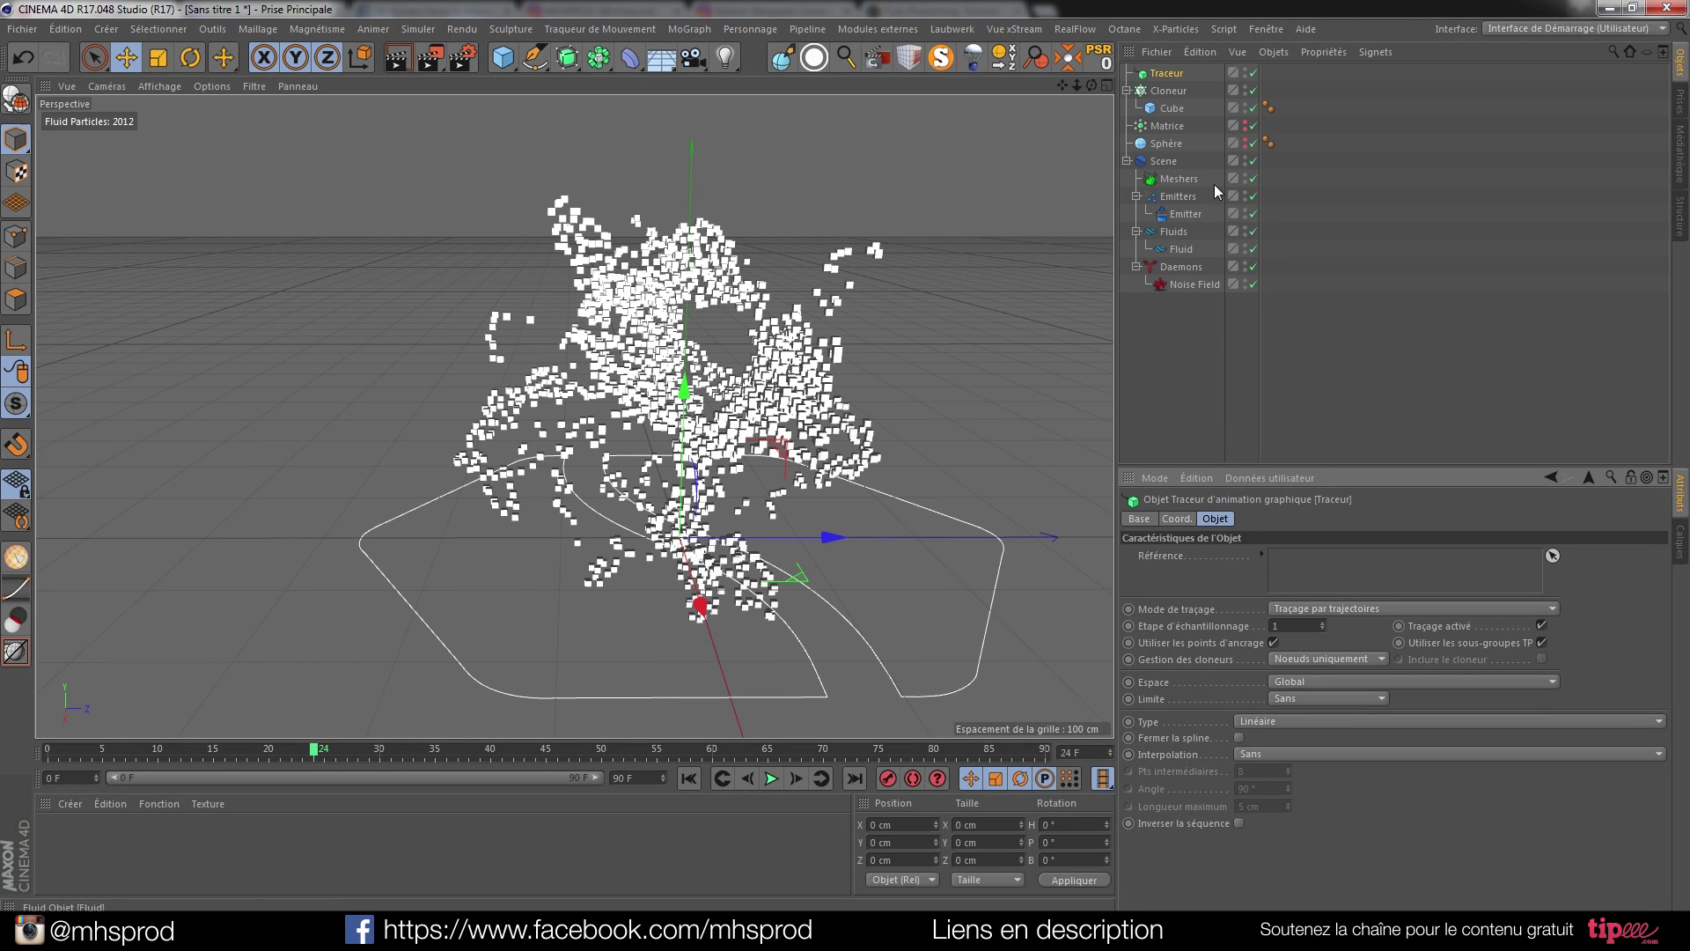
{"action": "left_click_drag", "start_coordinate": [1167, 126], "coordinate": [1332, 578]}
{"action": "left_click", "coordinate": [688, 778]}
{"action": "left_click", "coordinate": [773, 780]}
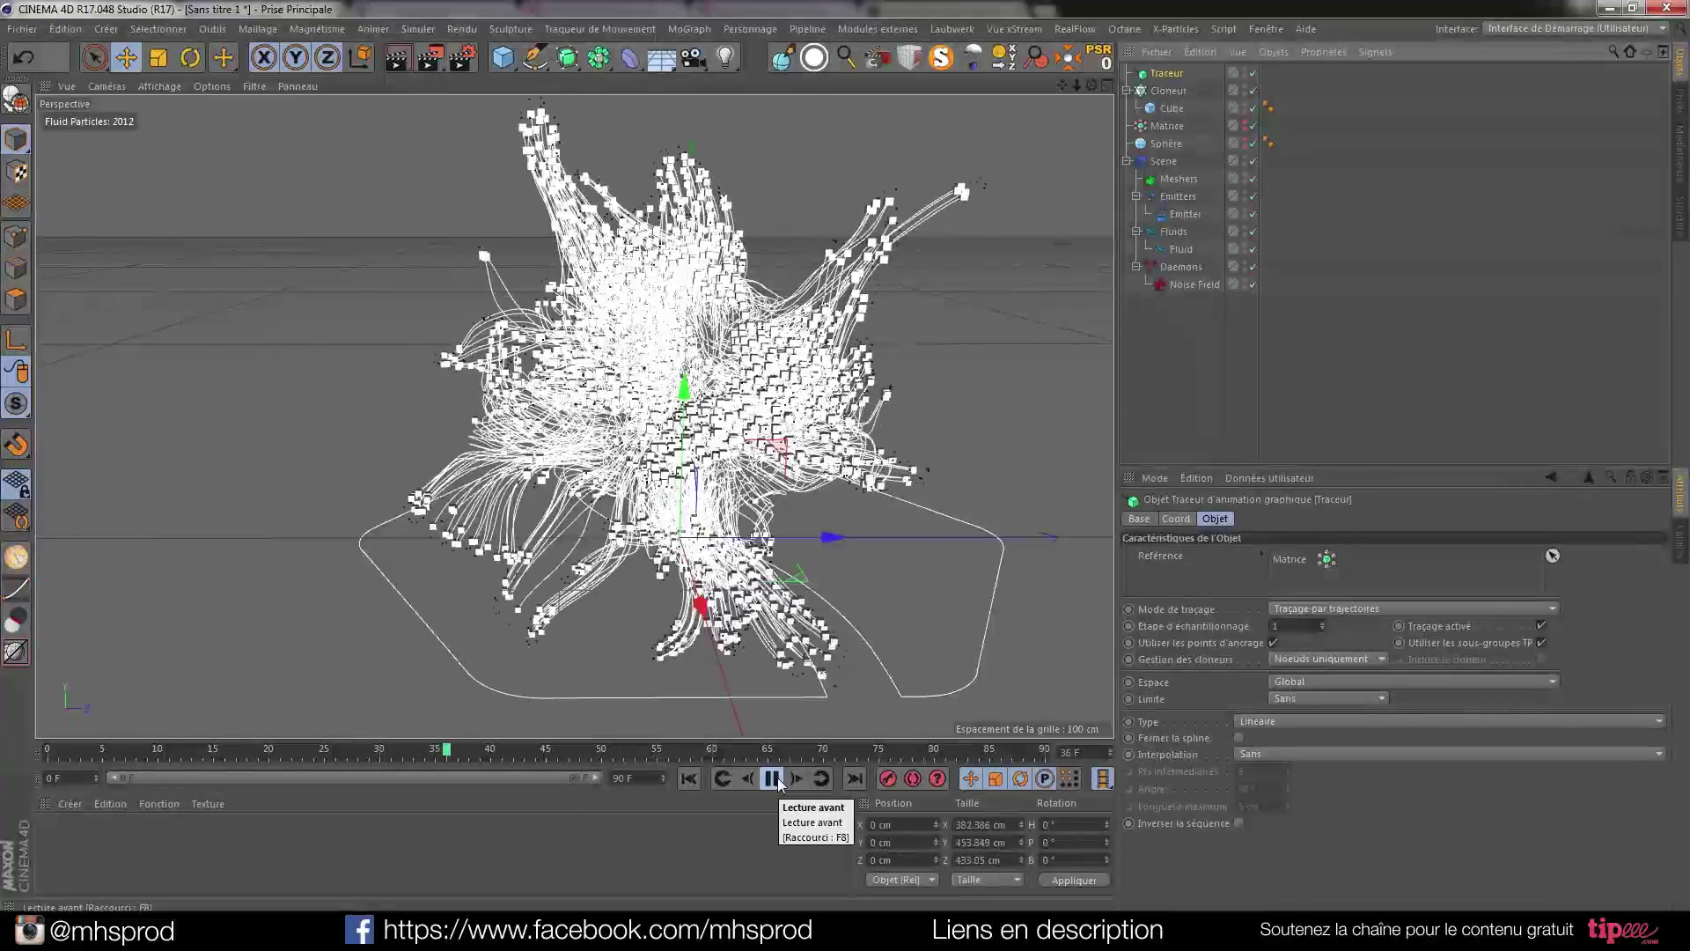
{"action": "left_click", "coordinate": [772, 778]}
{"action": "mouse_move", "coordinate": [670, 385]}
{"action": "left_mouse_down", "text": "alt"}
{"action": "mouse_move", "coordinate": [810, 336]}
{"action": "mouse_move", "coordinate": [744, 331]}
{"action": "mouse_move", "coordinate": [658, 388]}
{"action": "left_mouse_up", "text": "alt"}
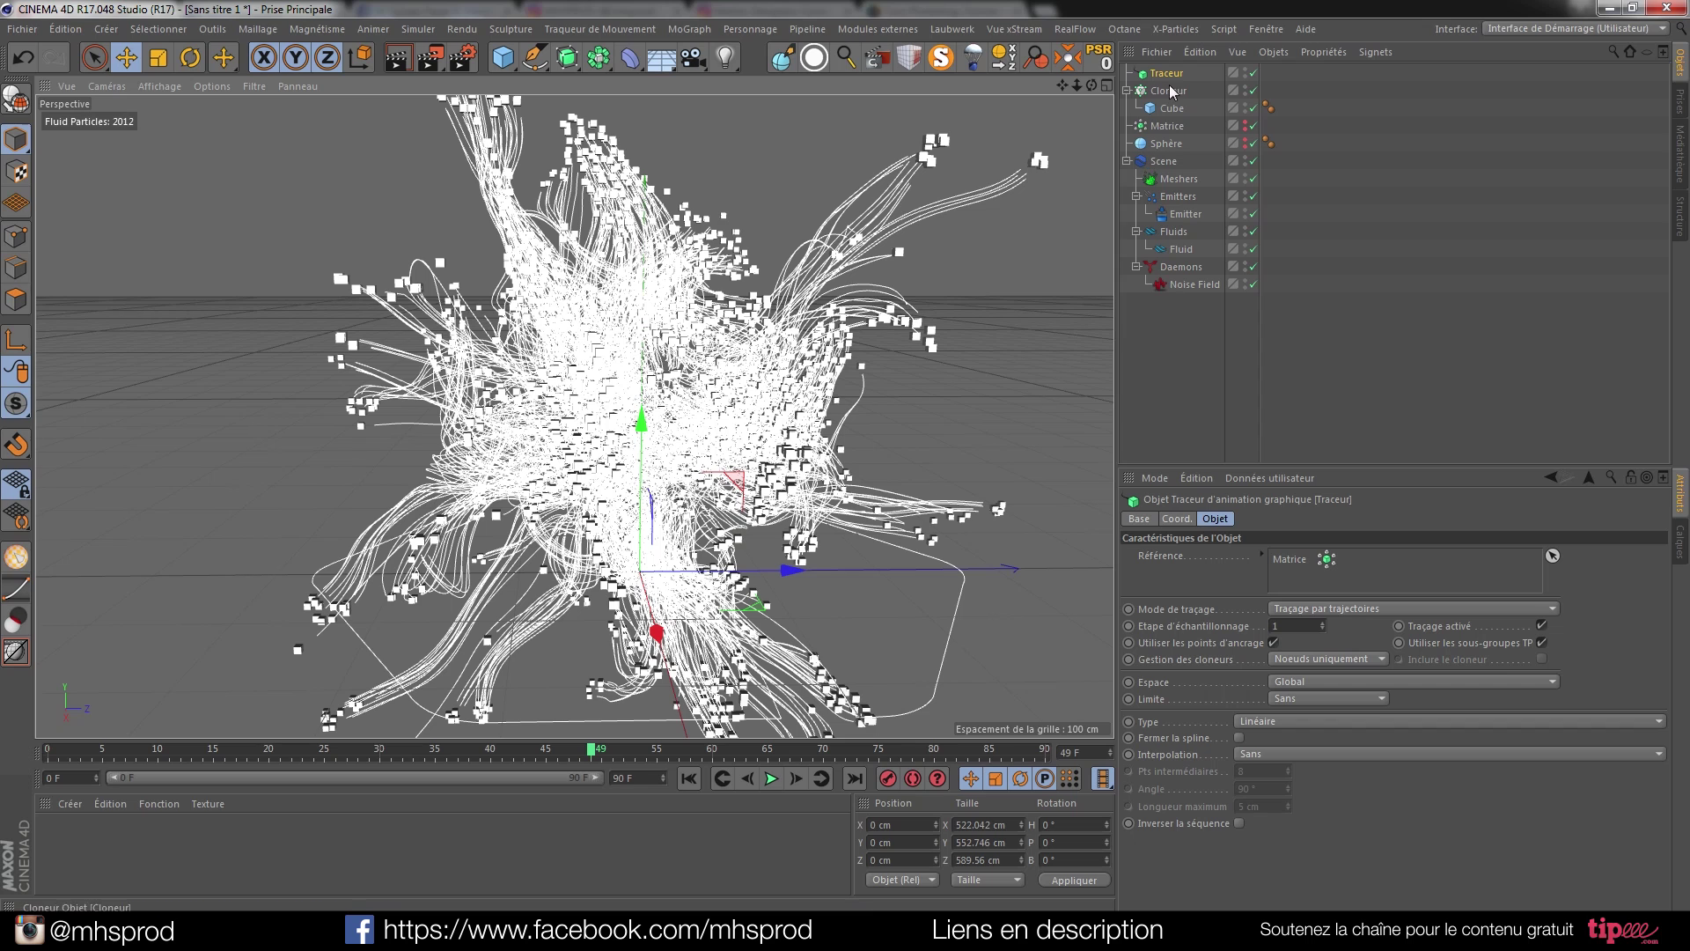
Add an Extrusion contrôlée generator as the parent of the Traceur.
{"action": "left_click", "coordinate": [578, 66]}
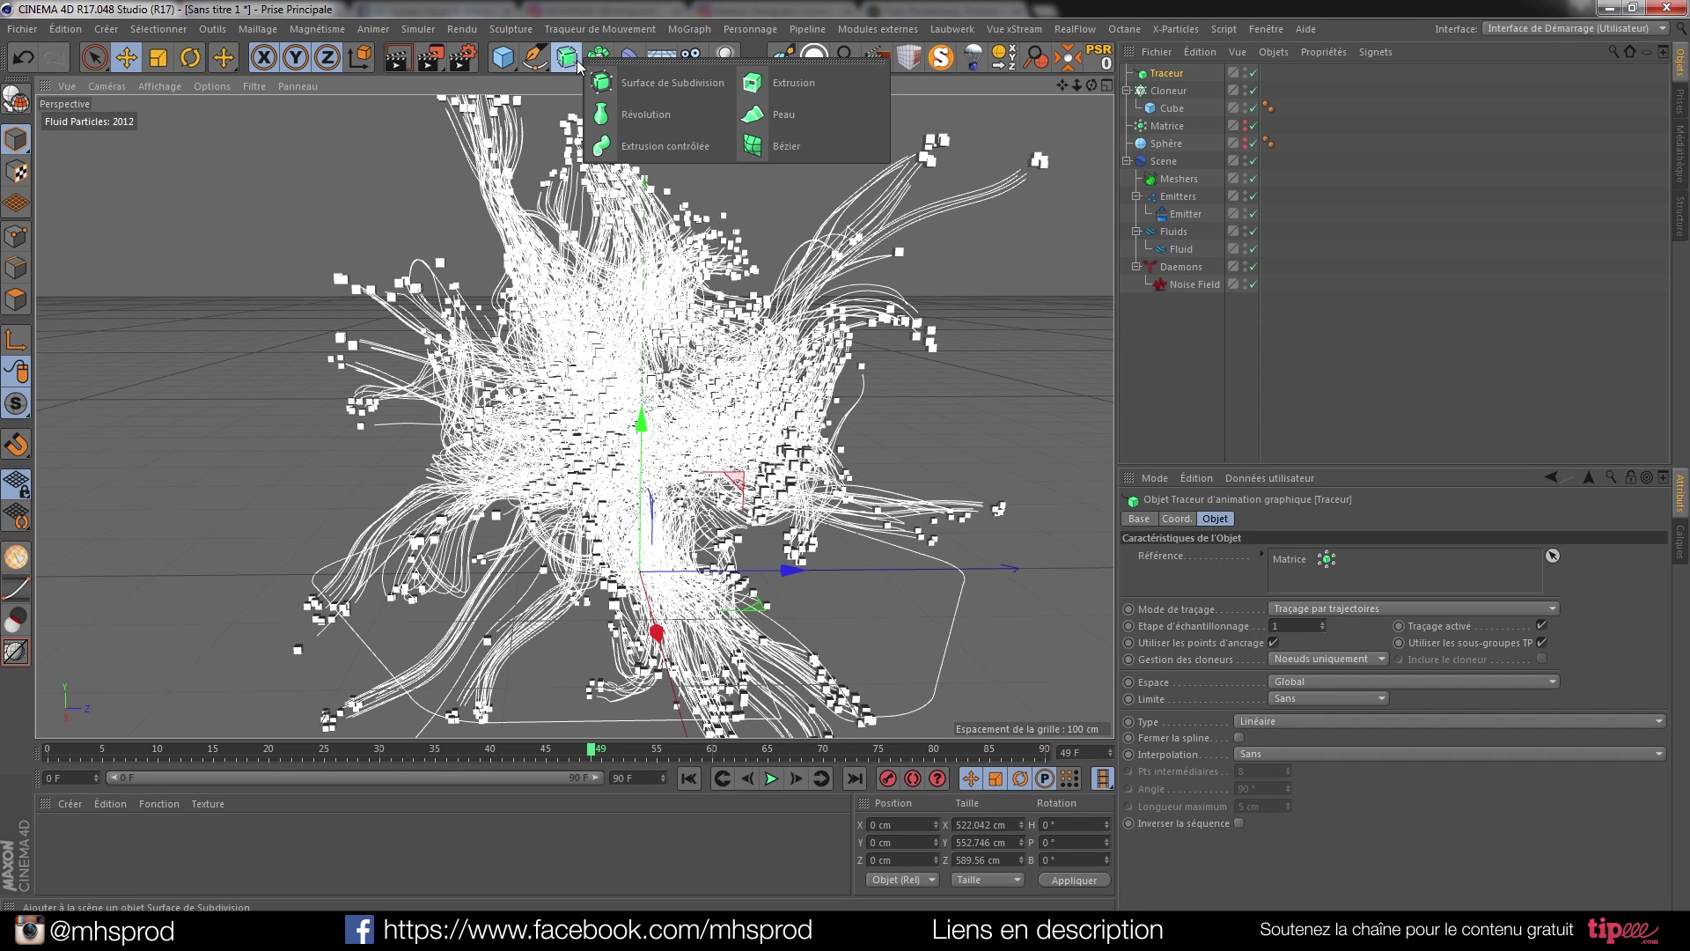
{"action": "left_click", "coordinate": [648, 148], "text": "alt"}
{"action": "left_click", "coordinate": [1173, 93]}
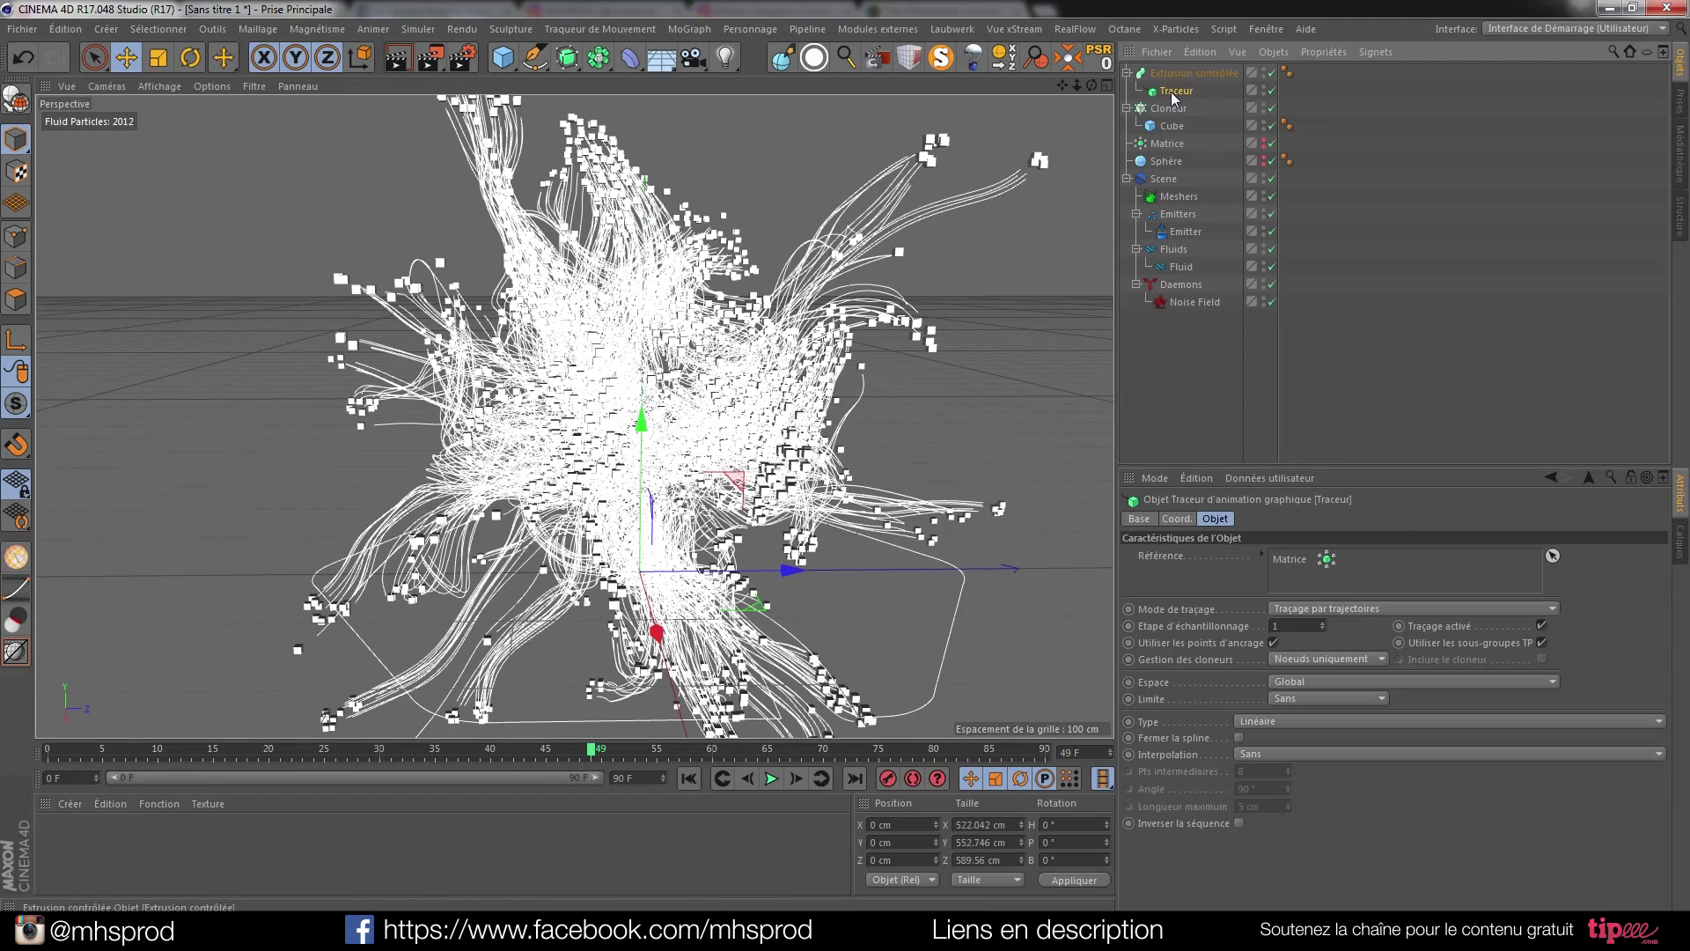
Create an n côtés spline with a 2 cm radius and place it above the Traceur inside the Extrusion contrôlée as its profile.
{"action": "left_click", "coordinate": [506, 60]}
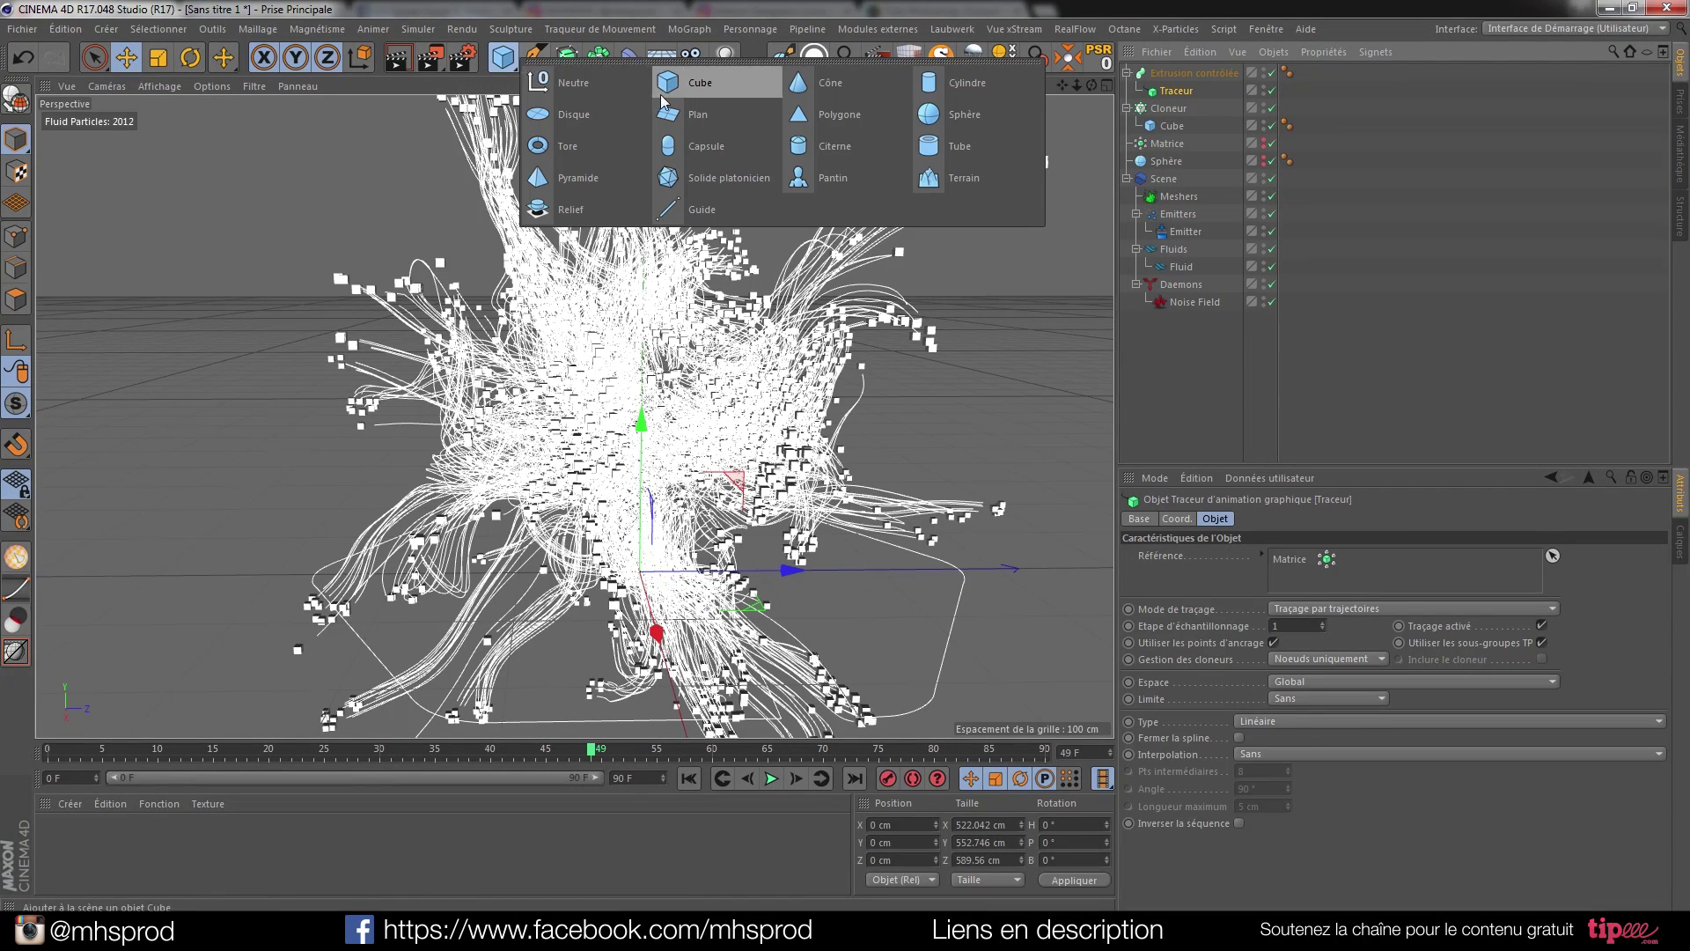
{"action": "left_click", "coordinate": [534, 58]}
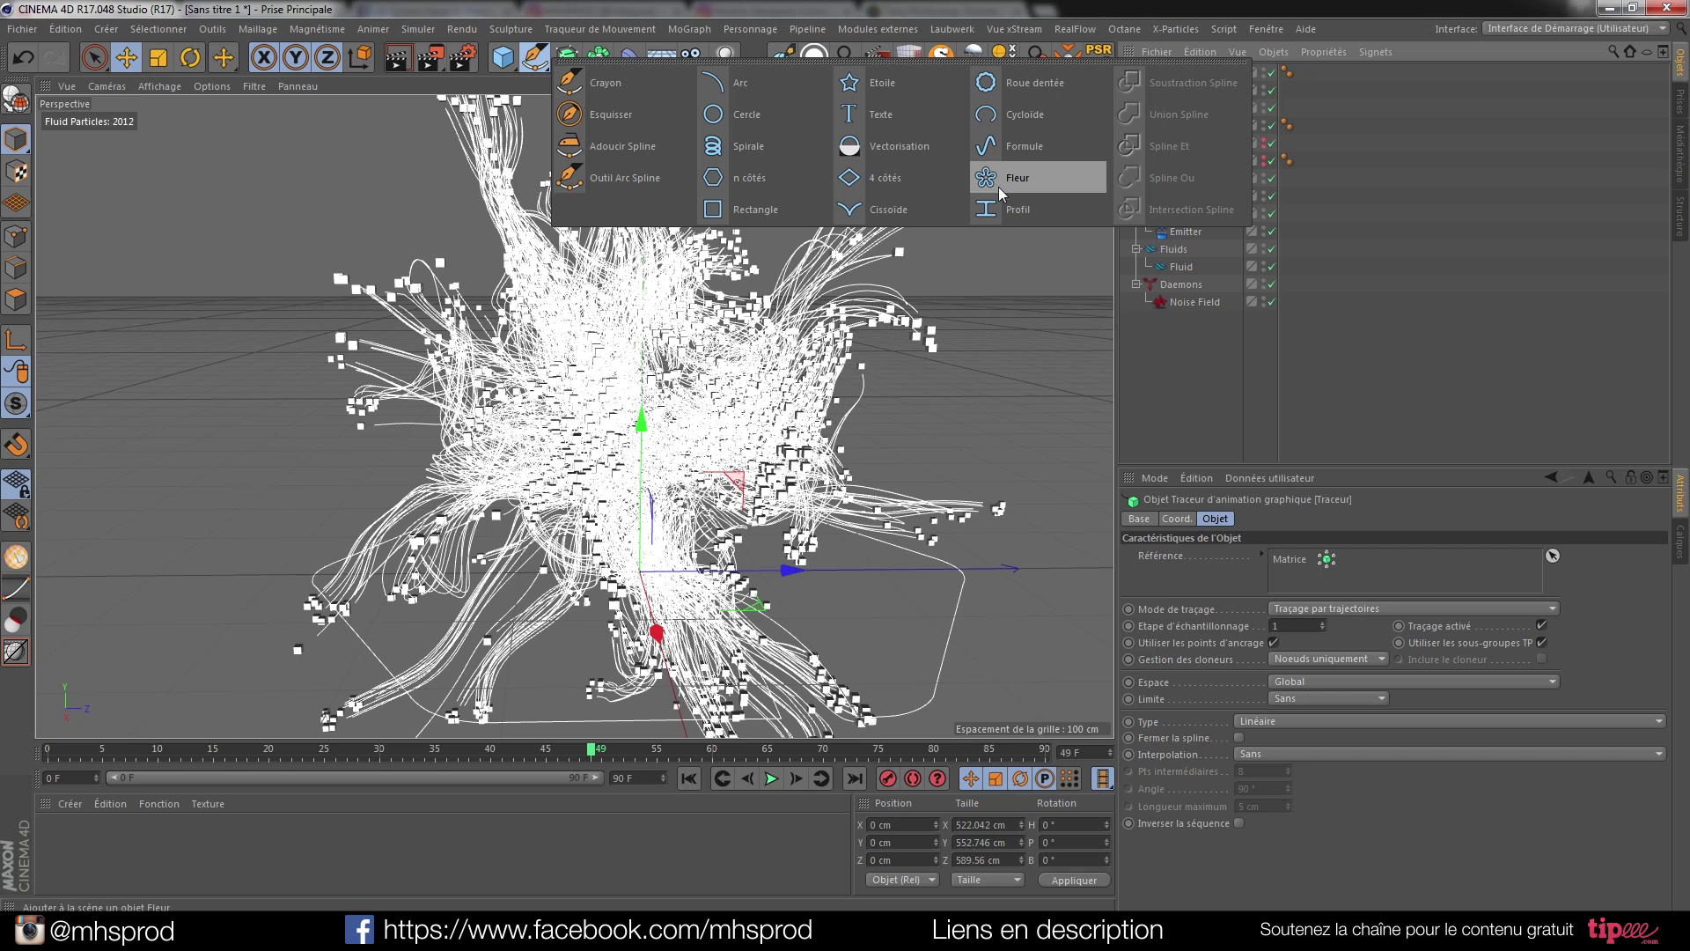
{"action": "left_click", "coordinate": [775, 186]}
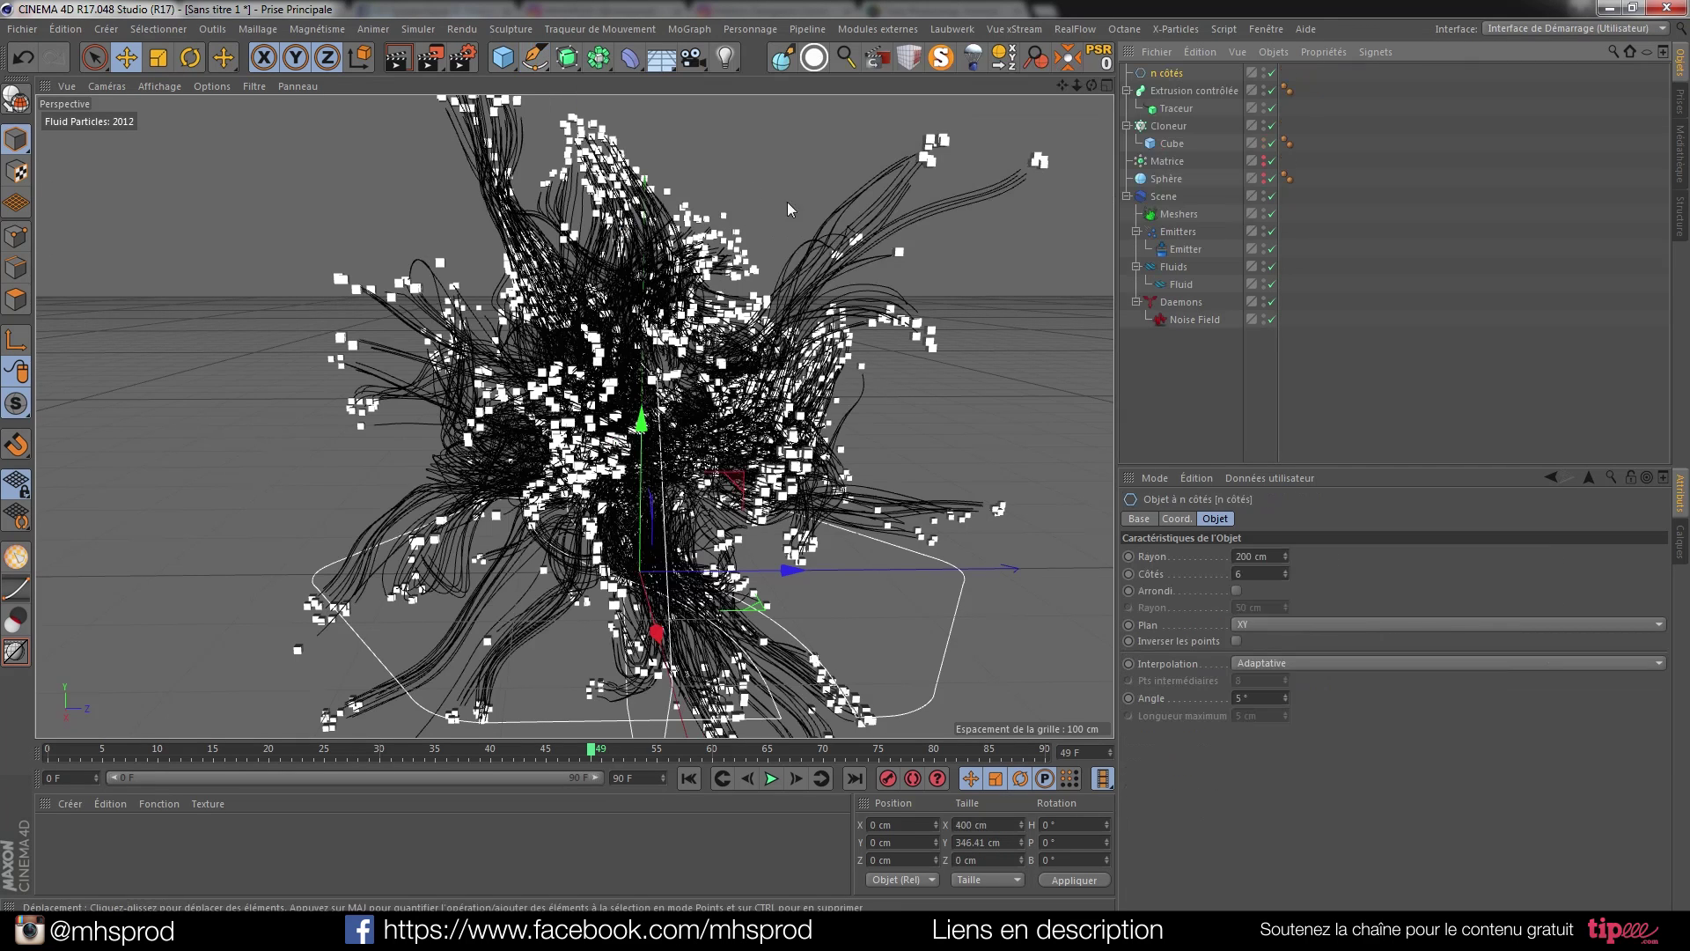
{"action": "double_click", "coordinate": [1255, 556]}
{"action": "type", "text": "2"}
{"action": "key", "text": "Return"}
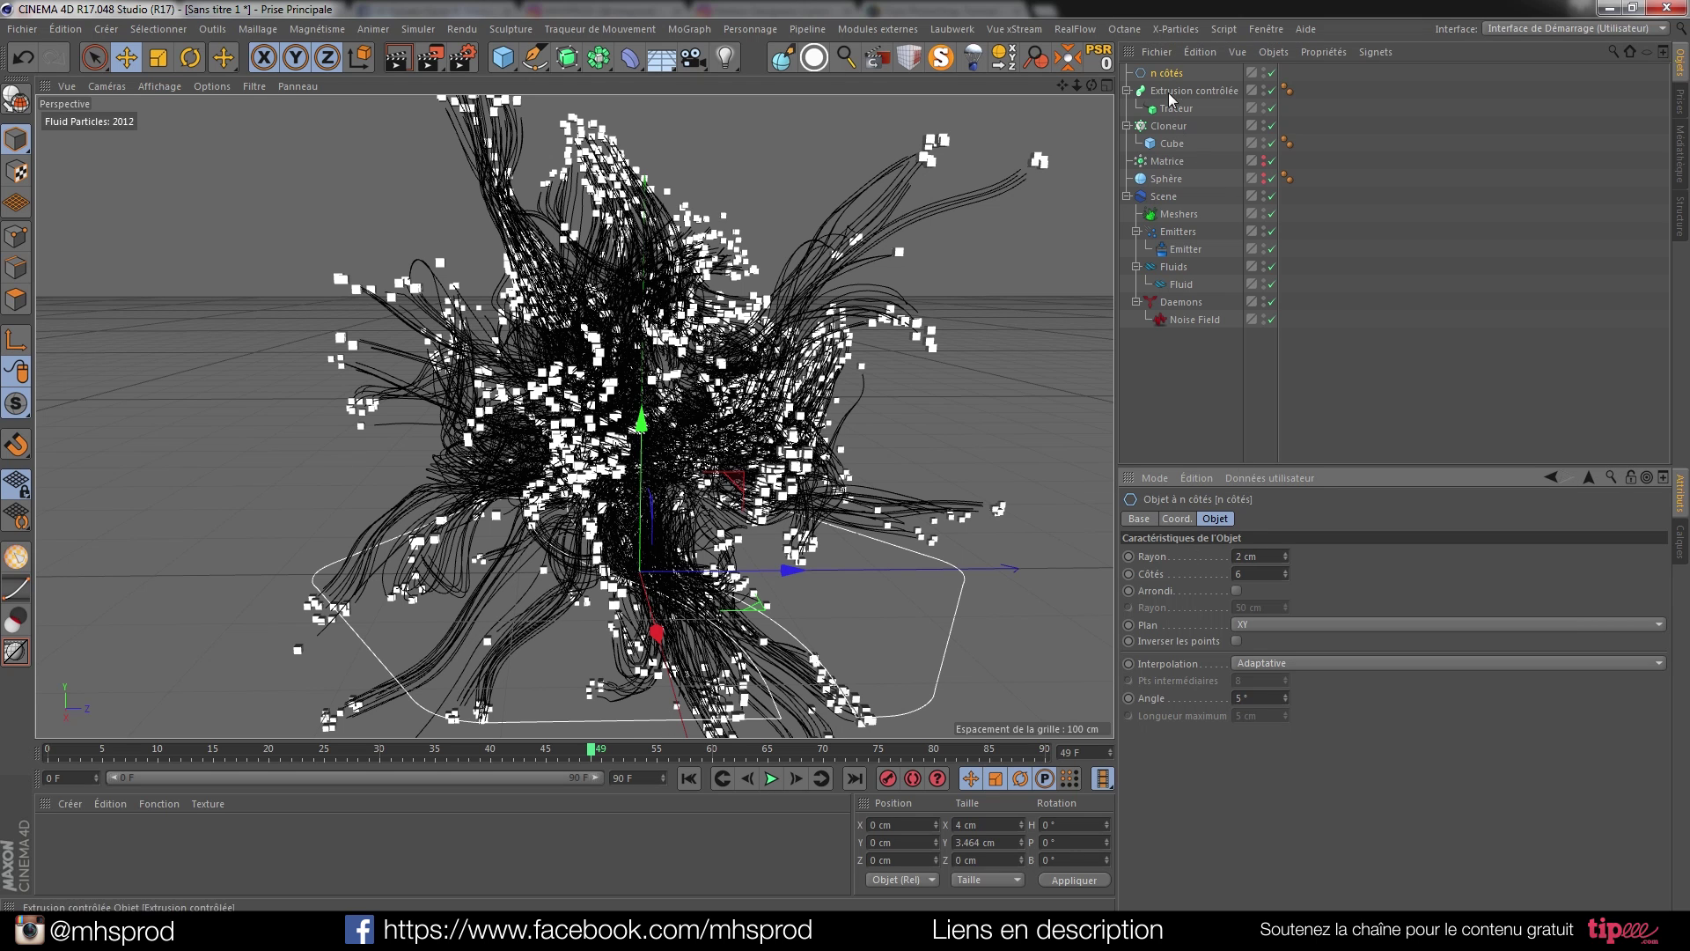
{"action": "left_click_drag", "start_coordinate": [1168, 74], "coordinate": [1174, 93]}
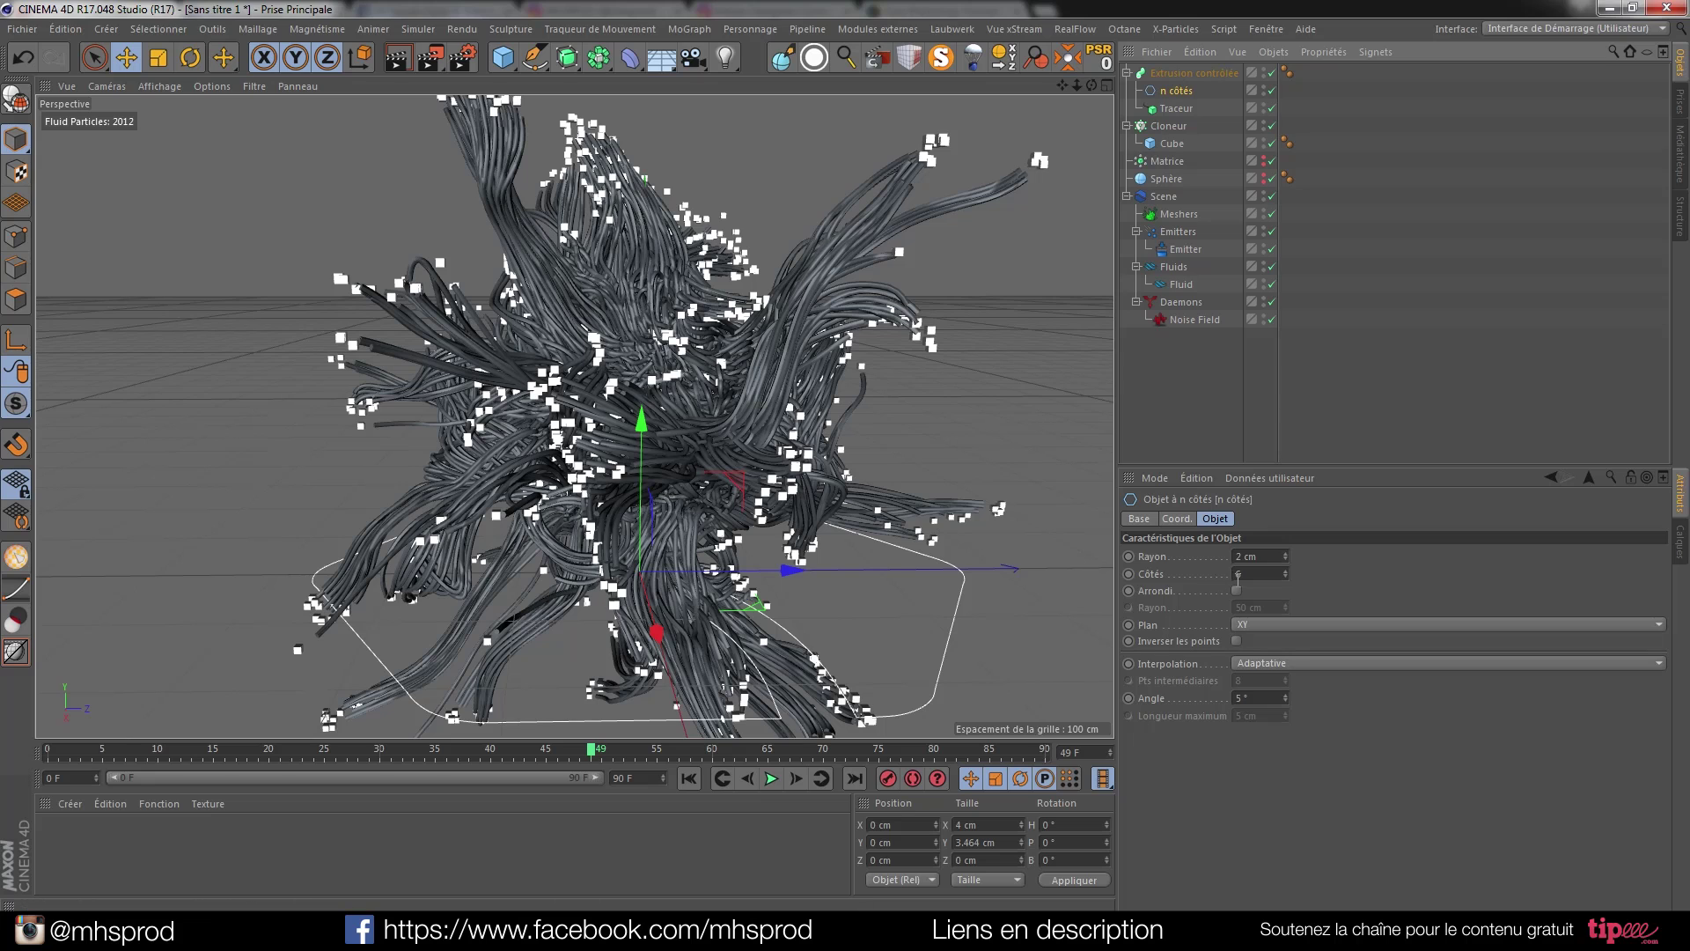
Reduce the n côtés profile's radius to 0.5 cm and inspect the thinner strands.
{"action": "left_click", "coordinate": [1241, 556]}
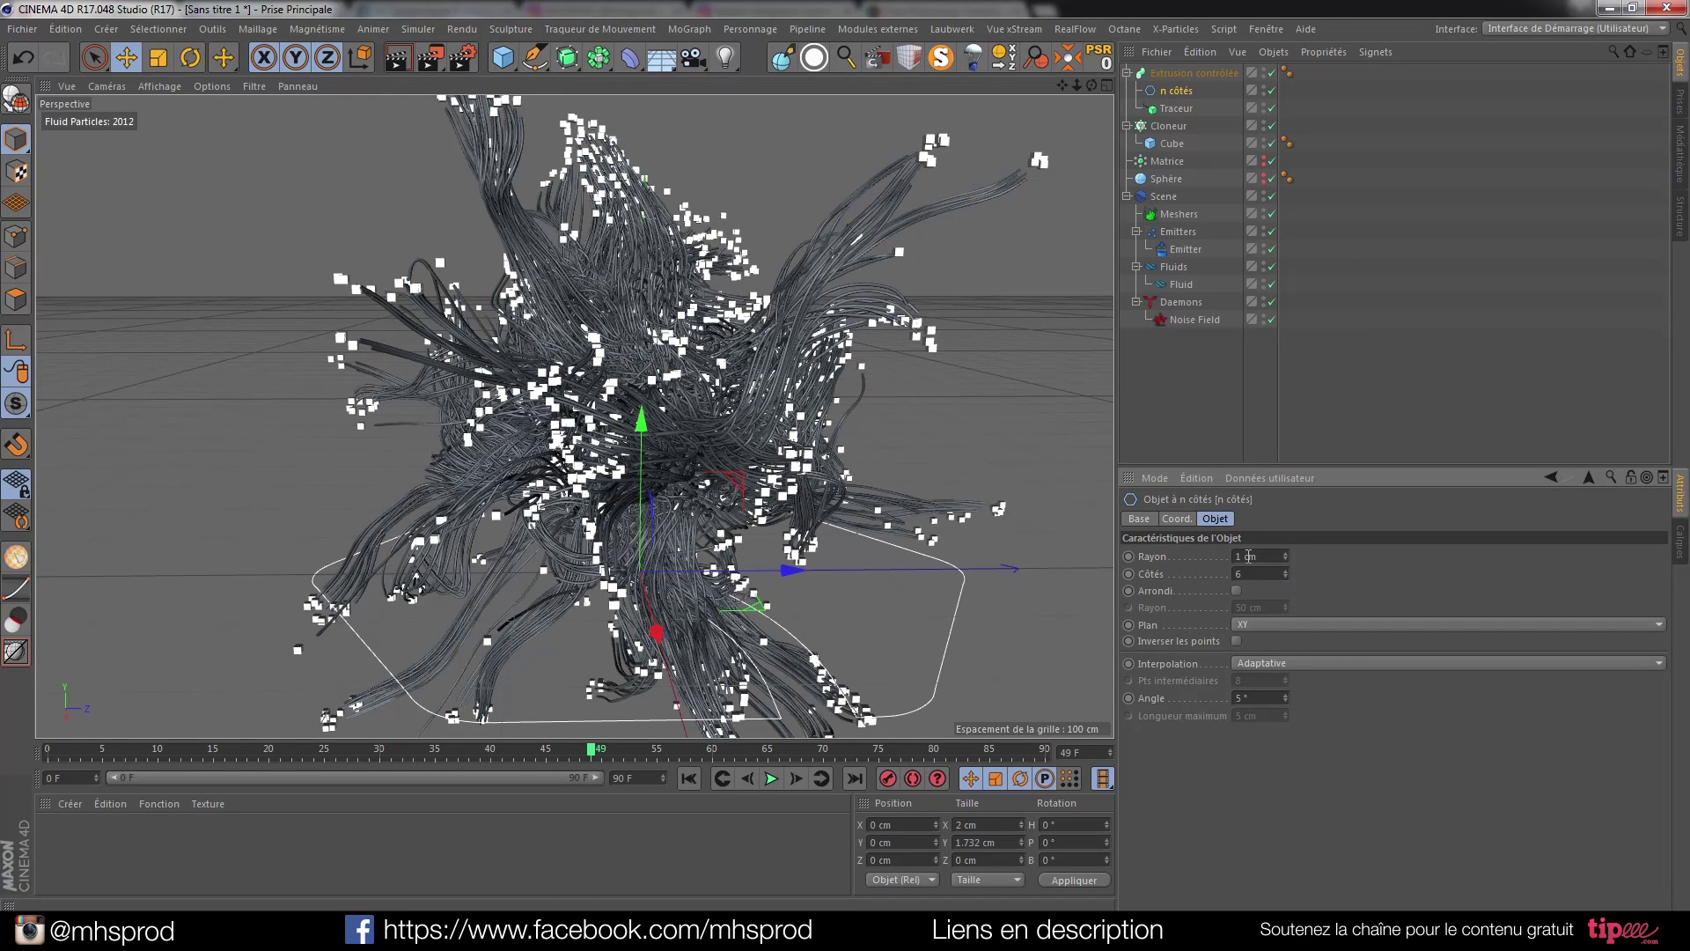
{"action": "type", "text": "0.5"}
{"action": "key", "text": "Return"}
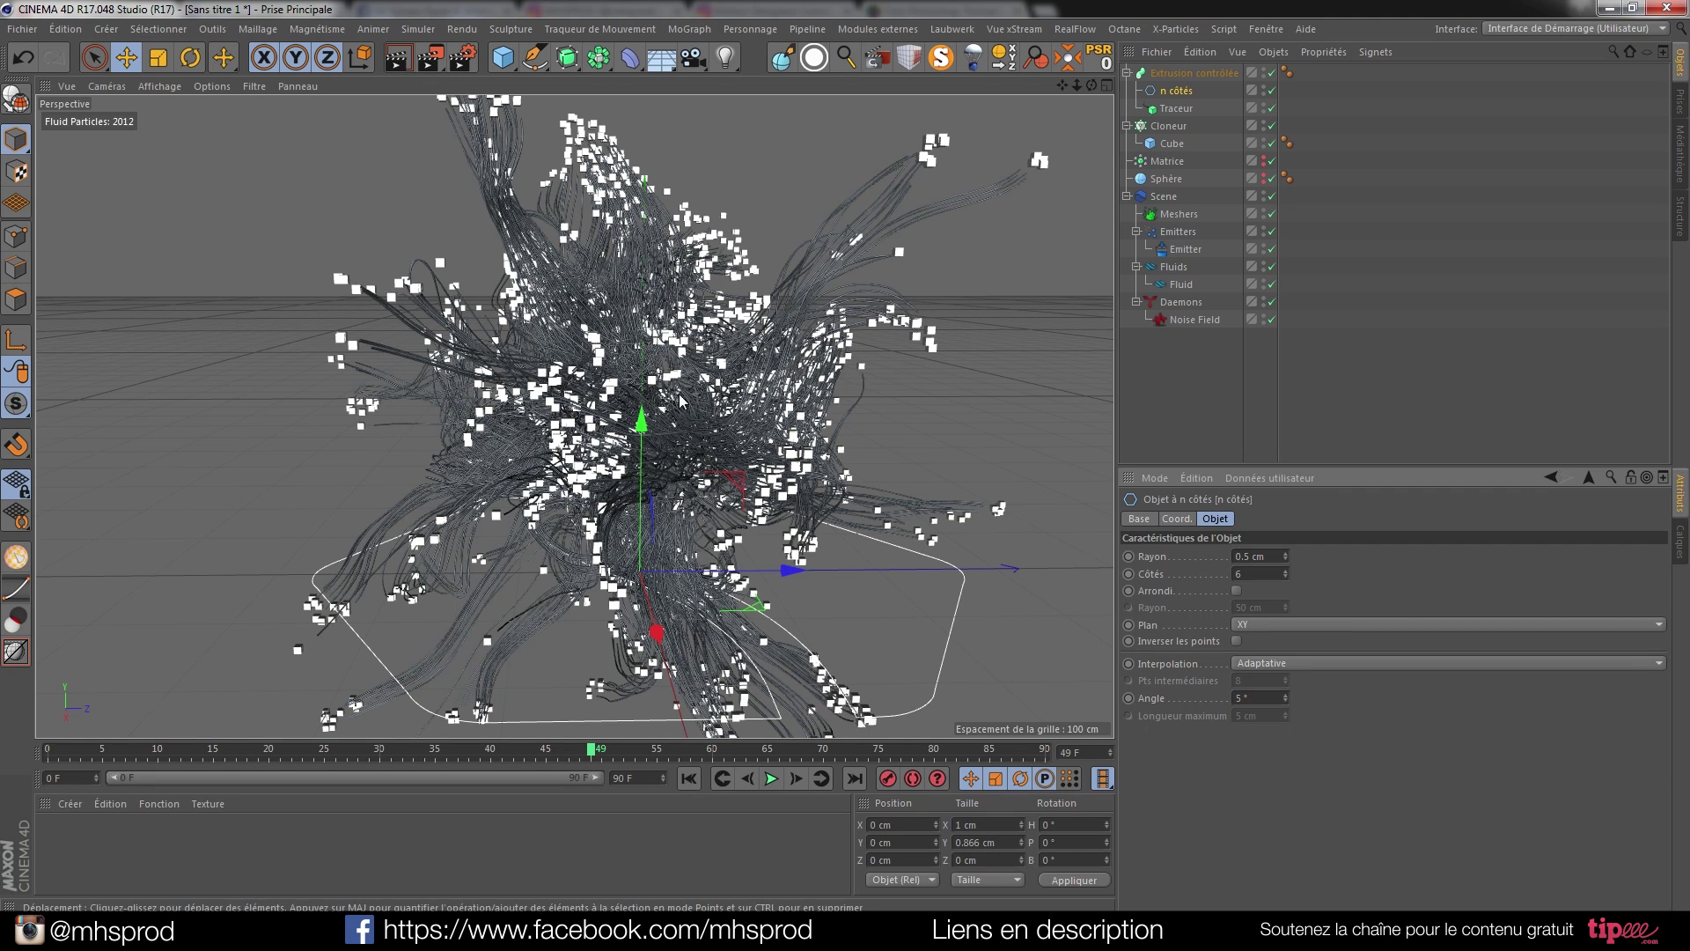
{"action": "left_click_drag", "start_coordinate": [687, 442], "coordinate": [573, 414], "text": "alt"}
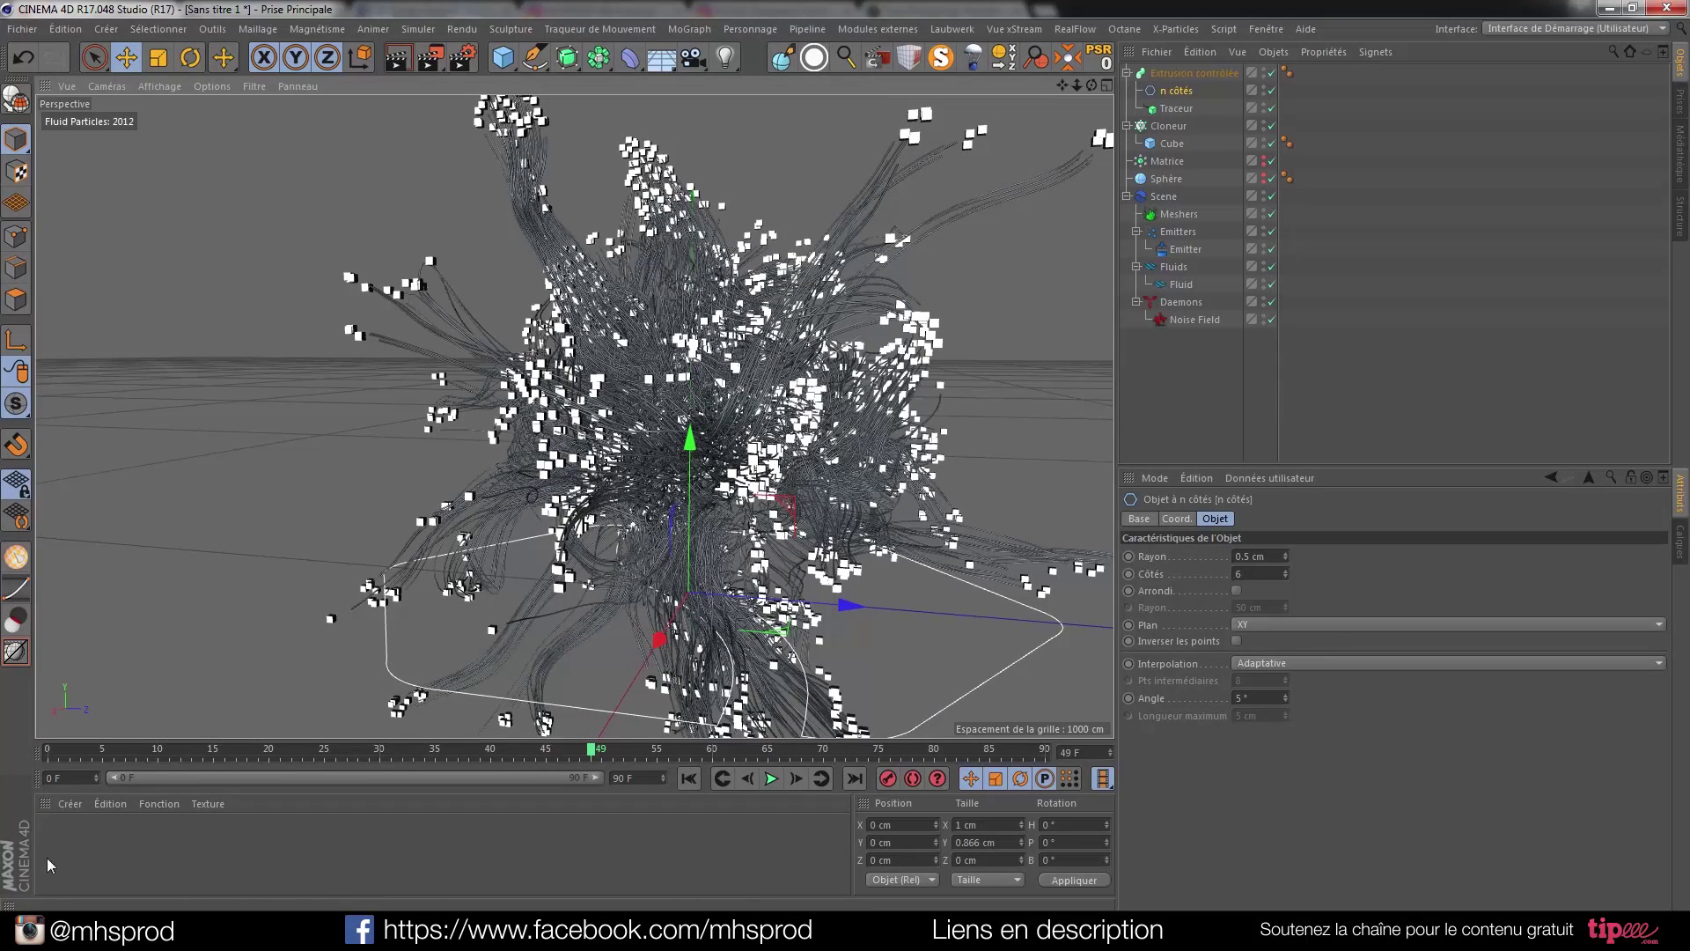
Create a new material and set its colour to pure white with 100% lightness.
{"action": "double_click", "coordinate": [125, 872]}
{"action": "double_click", "coordinate": [60, 834]}
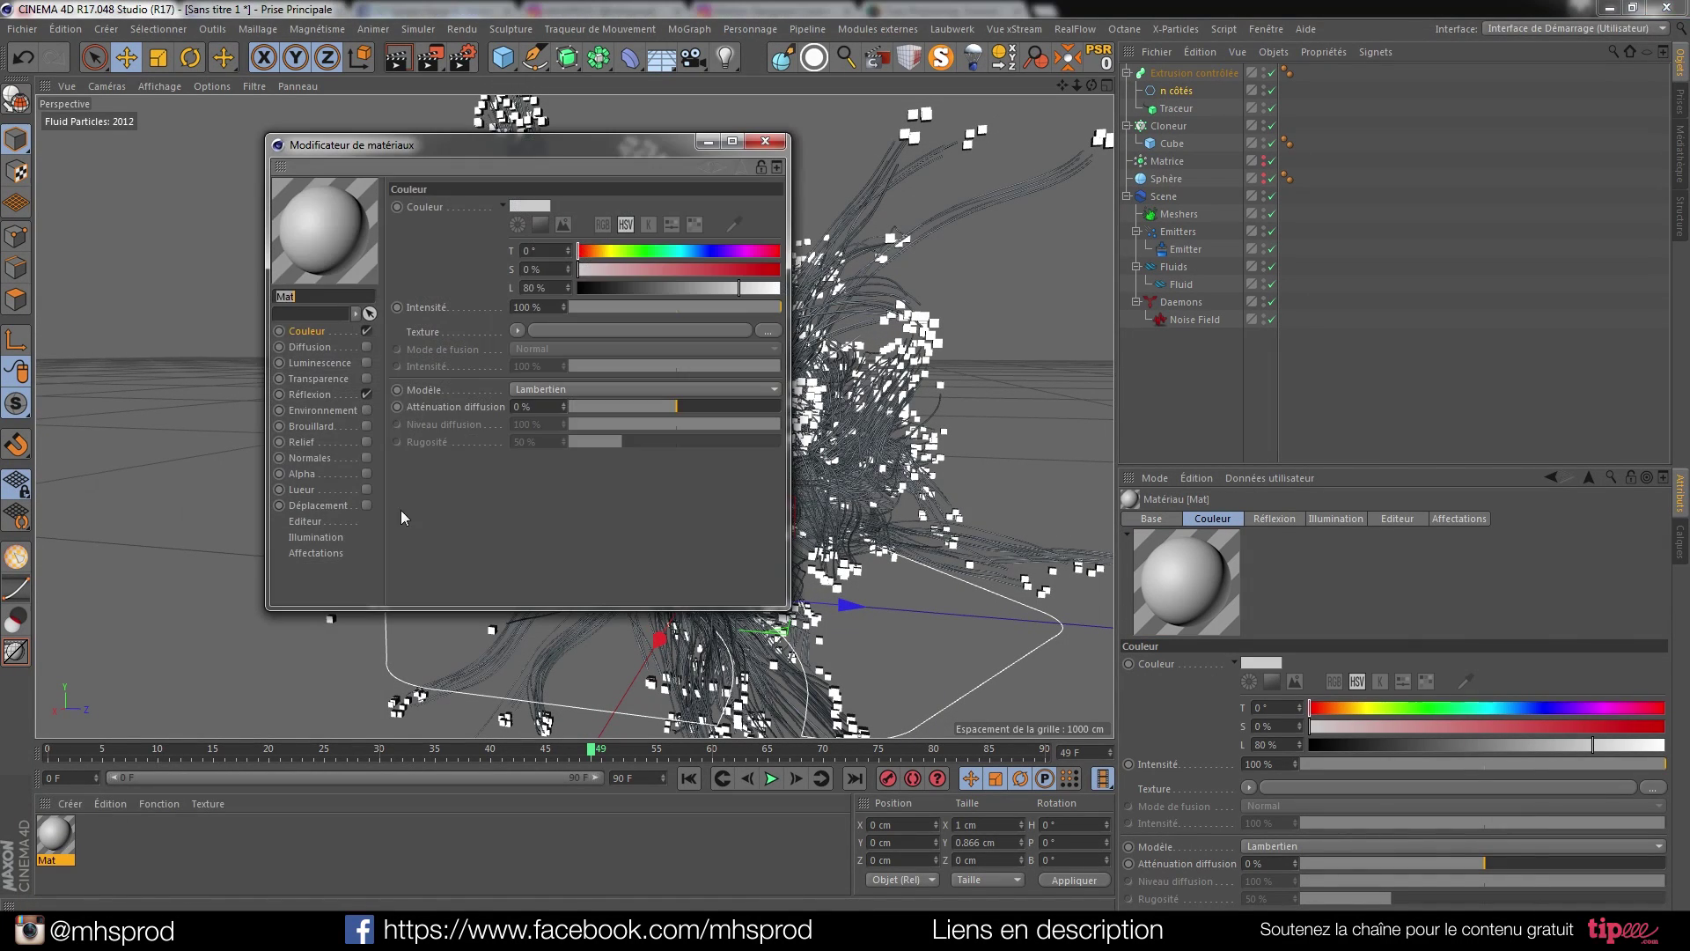
{"action": "left_click", "coordinate": [529, 206]}
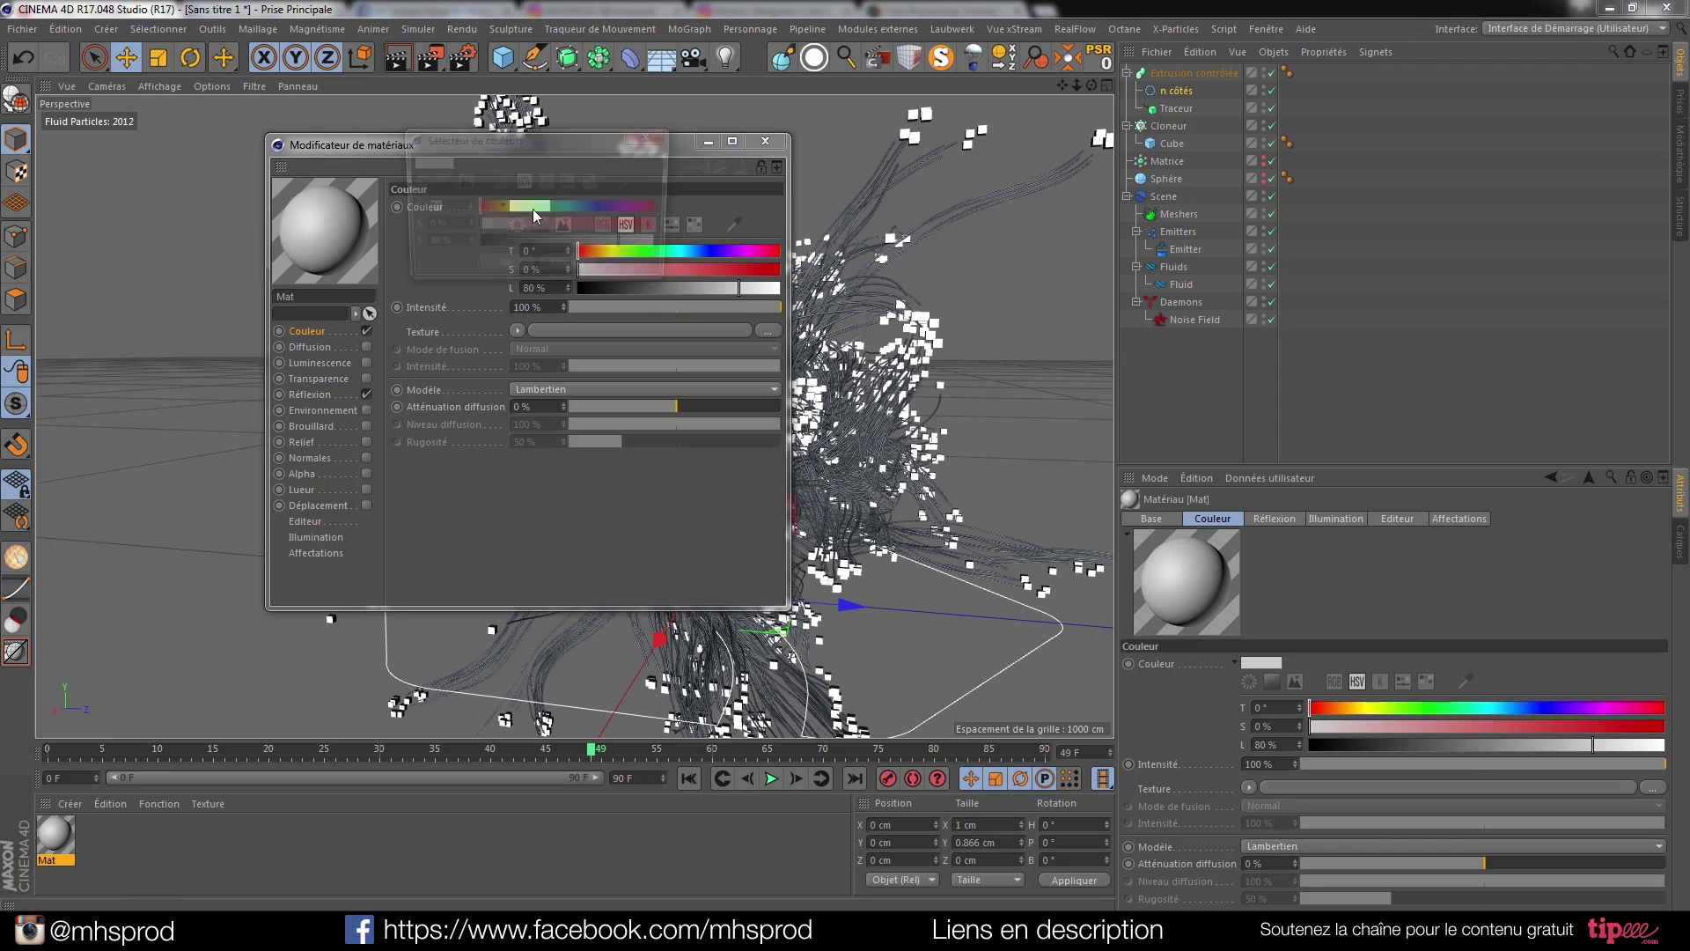
{"action": "left_click", "coordinate": [662, 247]}
{"action": "left_click", "coordinate": [503, 268]}
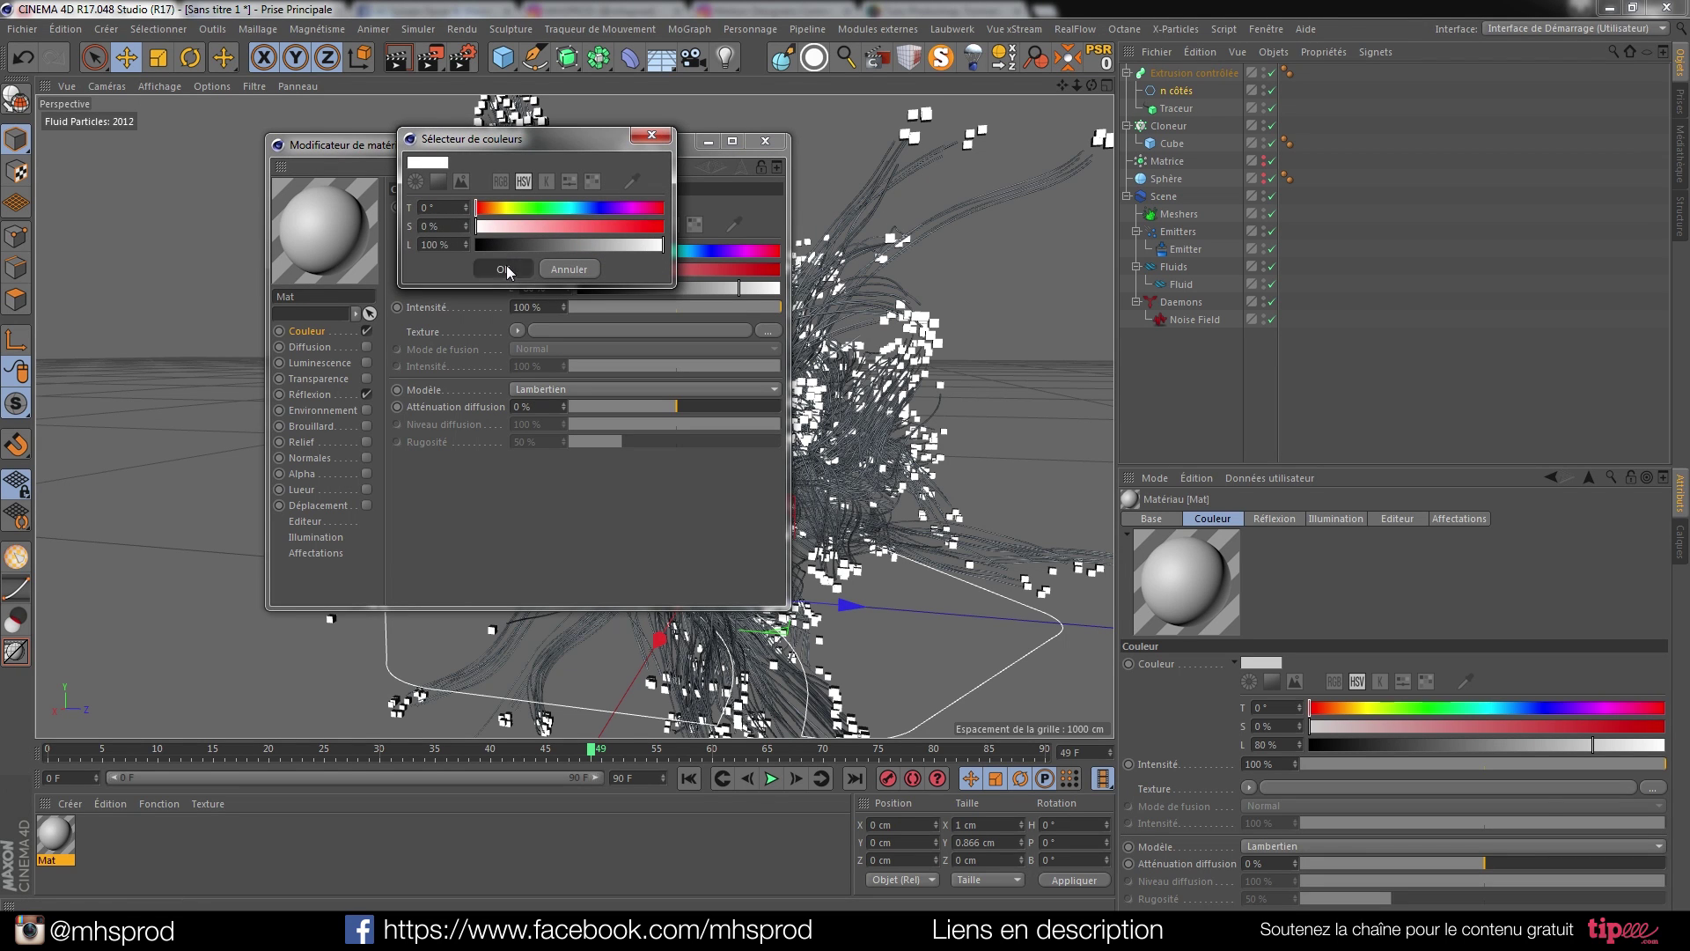
{"action": "left_click", "coordinate": [766, 142]}
Try the white material on the Extrusion contrôlée, delete its texture tag, and inspect the strands.
{"action": "left_click_drag", "start_coordinate": [155, 781], "coordinate": [1195, 74]}
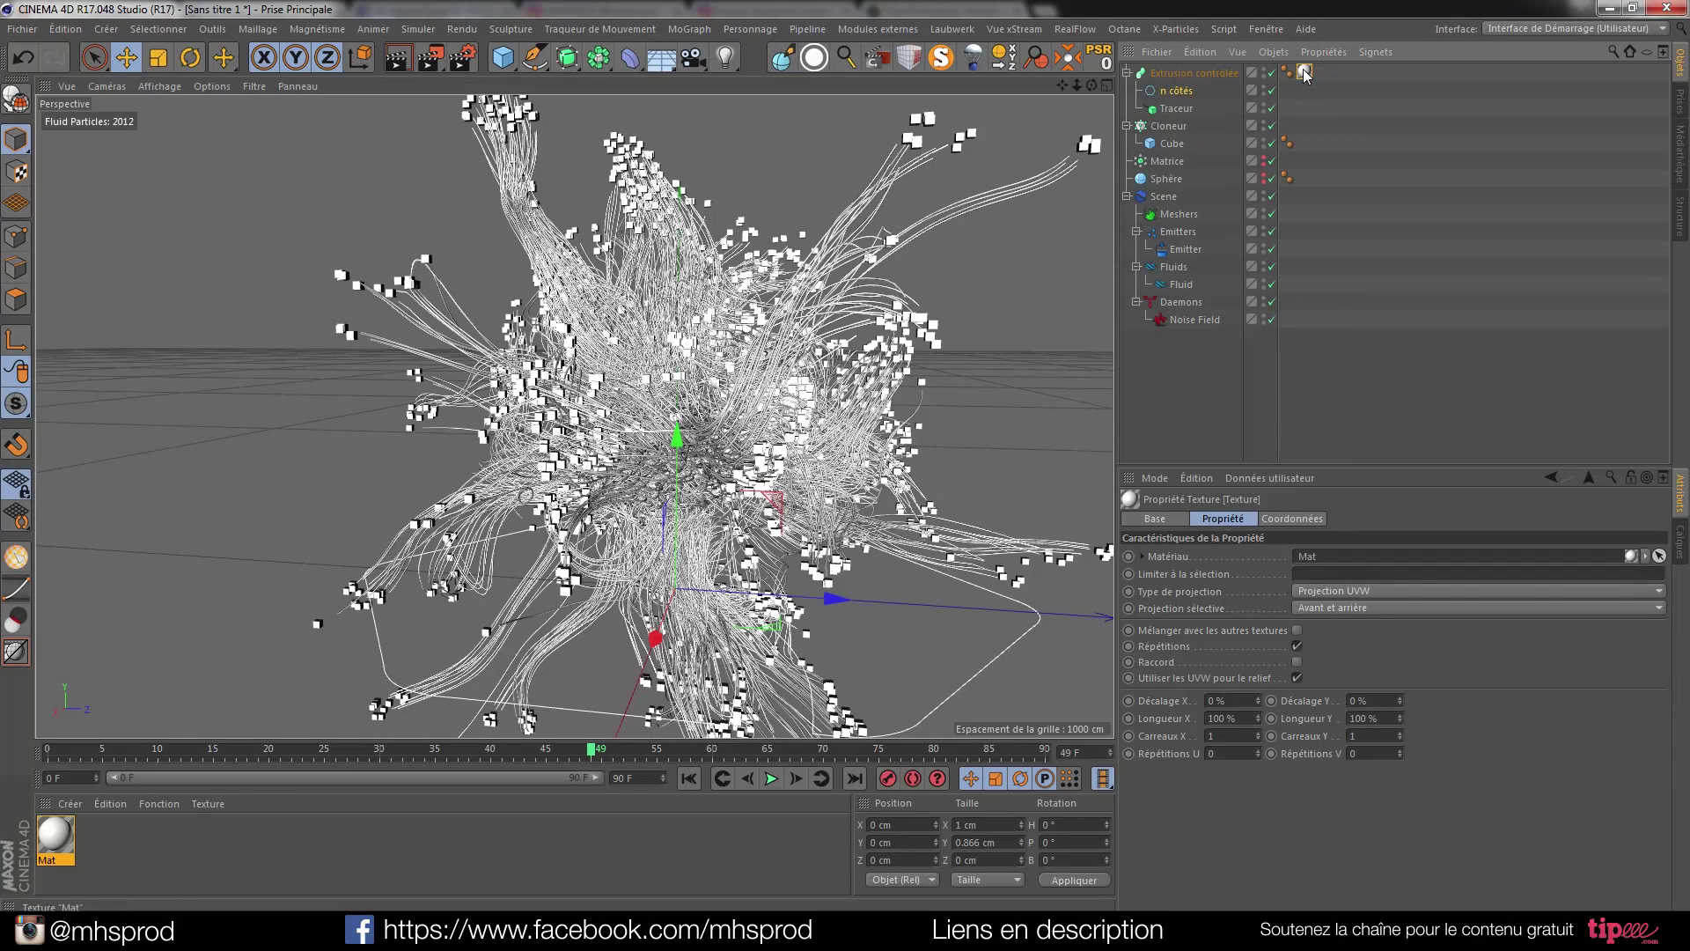
{"action": "key", "text": "Delete"}
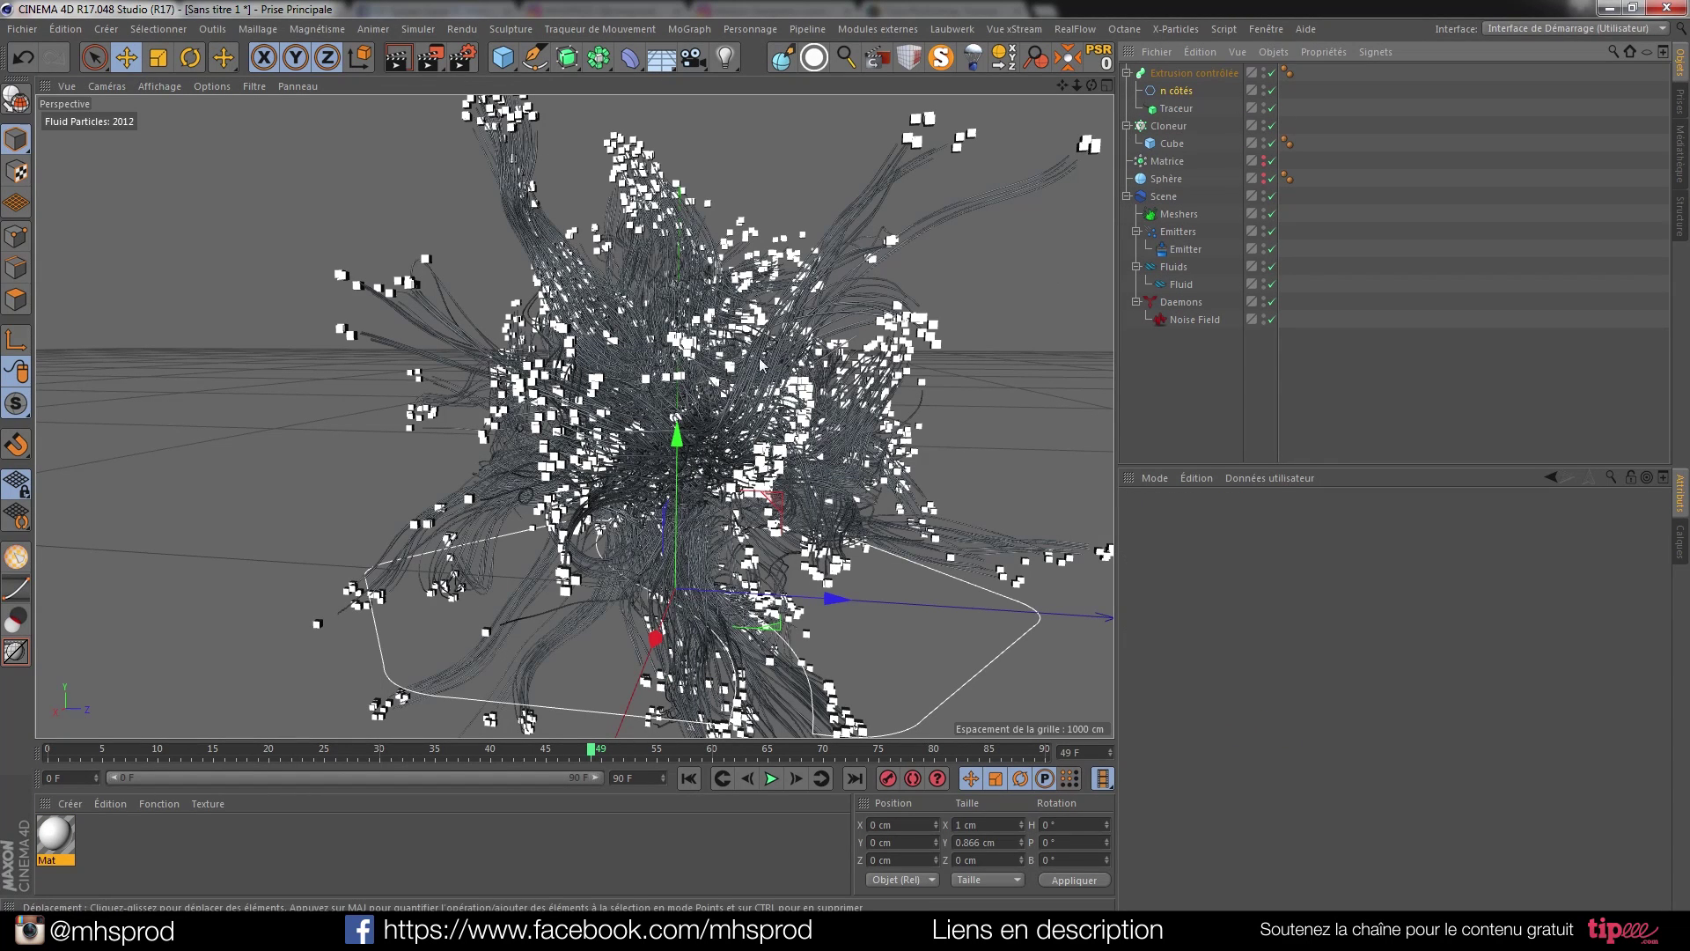
{"action": "left_click_drag", "start_coordinate": [748, 462], "coordinate": [642, 412], "text": "alt"}
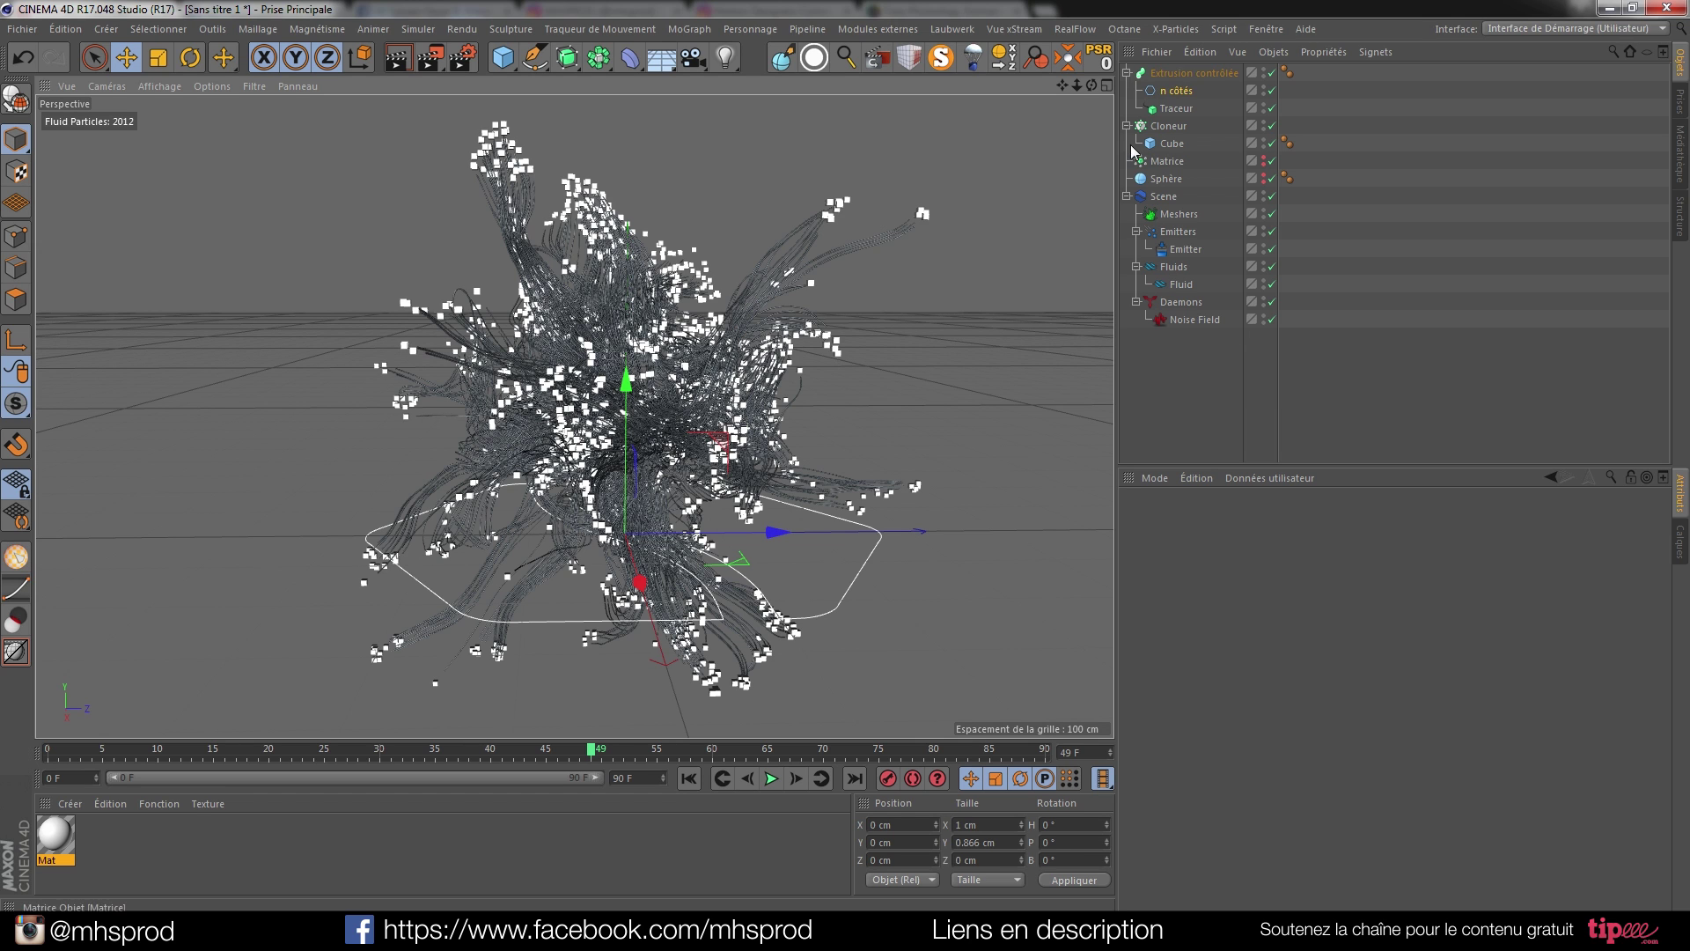
Hide the Extrusion contrôlée object and add a RealFlow Mesher to the scene.
{"action": "left_click", "coordinate": [1127, 196]}
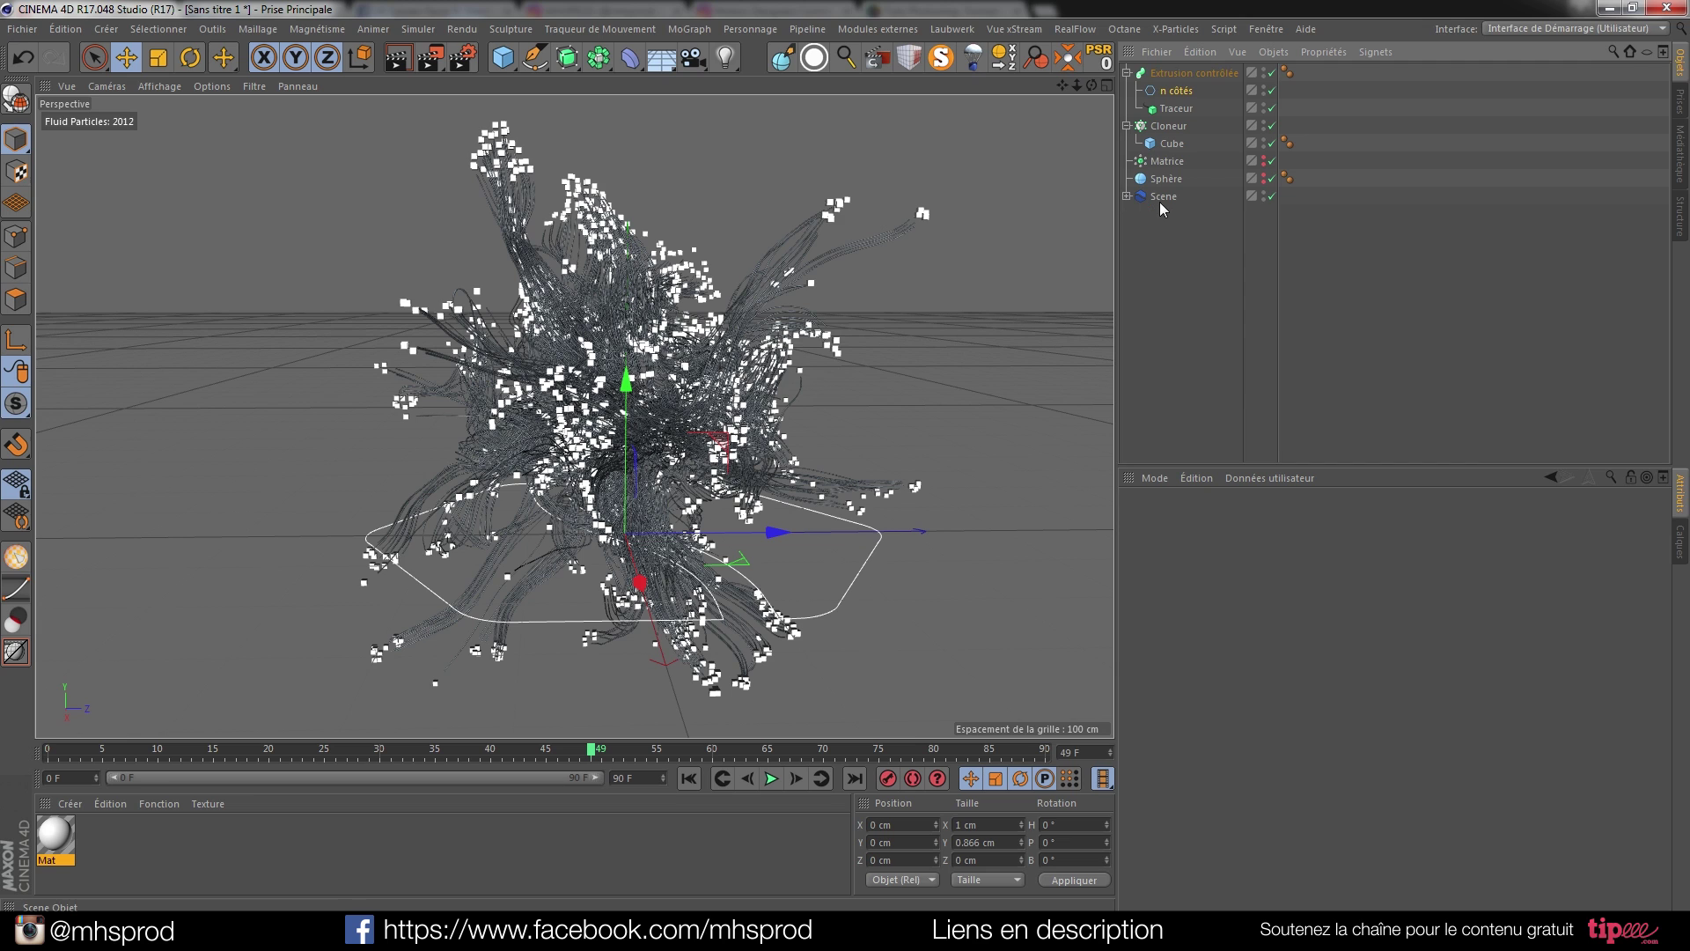
{"action": "left_click", "coordinate": [1162, 199]}
{"action": "left_click", "coordinate": [1127, 196]}
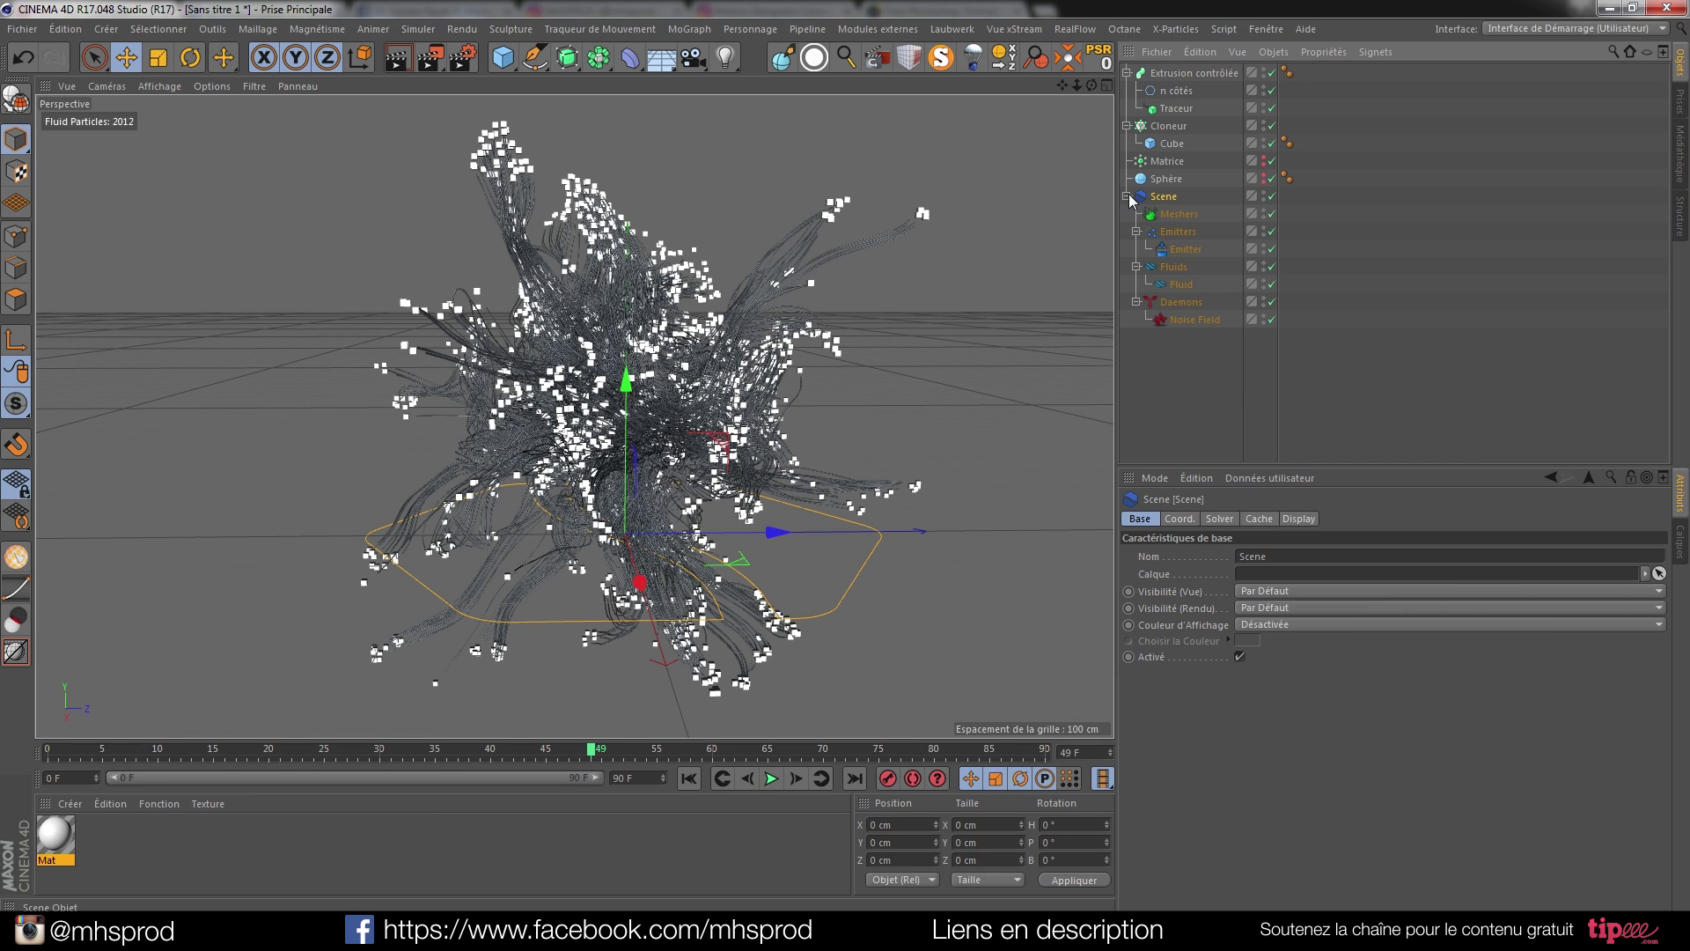
{"action": "left_click", "coordinate": [1264, 72]}
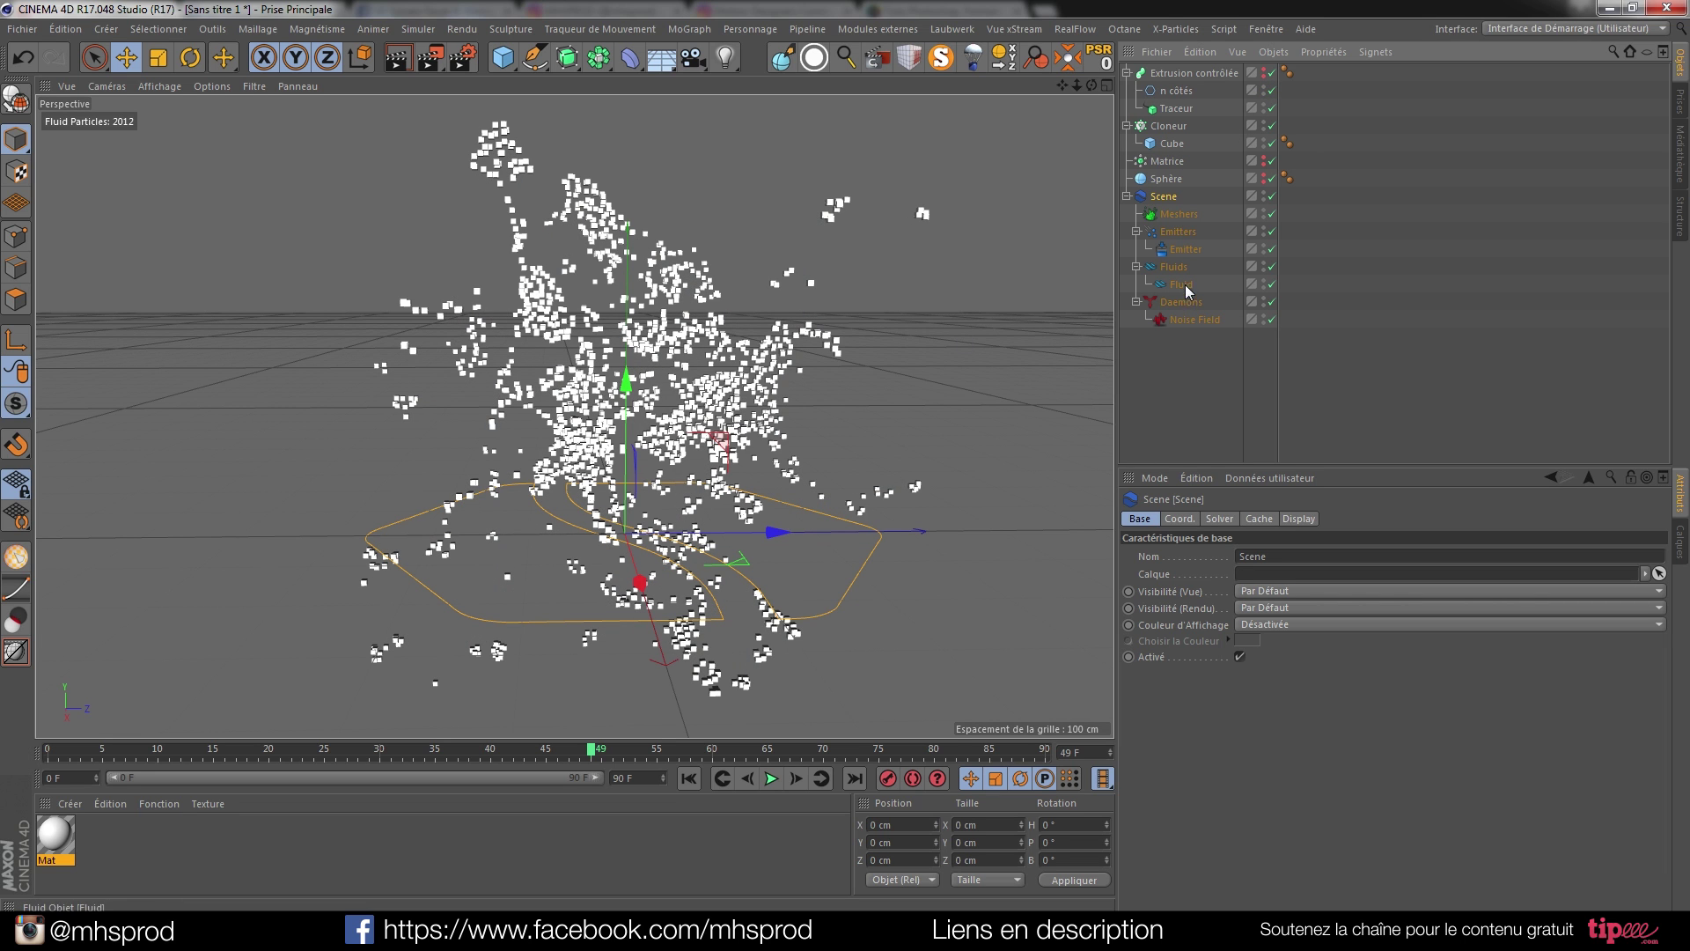
{"action": "left_click", "coordinate": [1074, 29]}
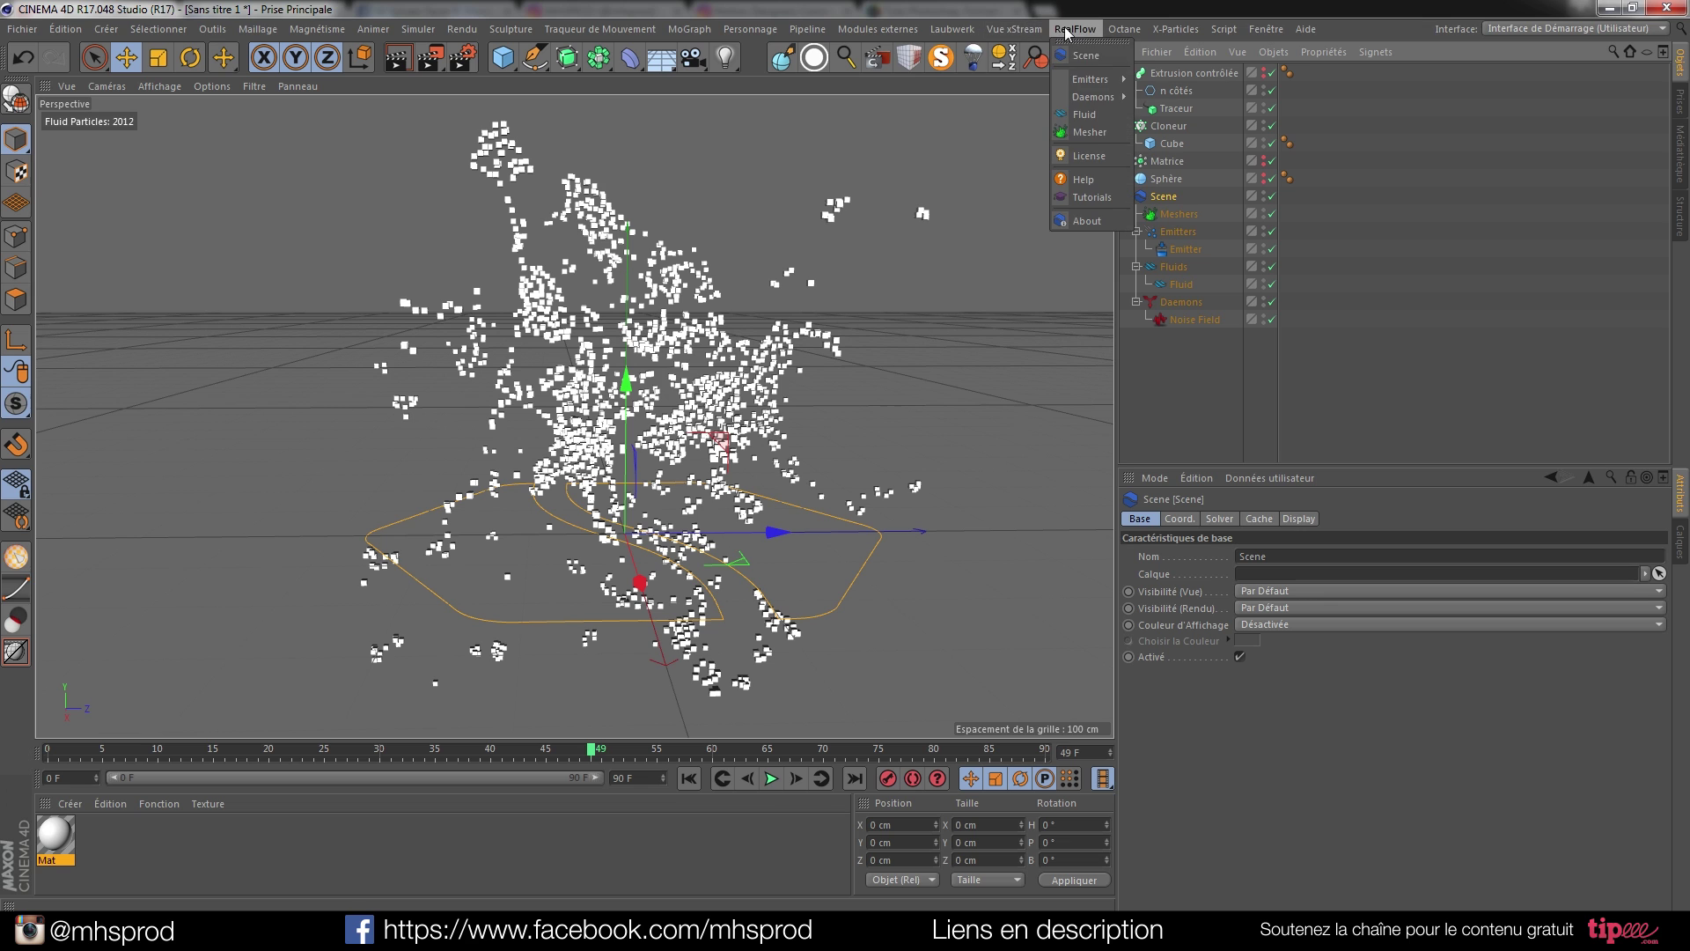
{"action": "left_click", "coordinate": [1090, 132]}
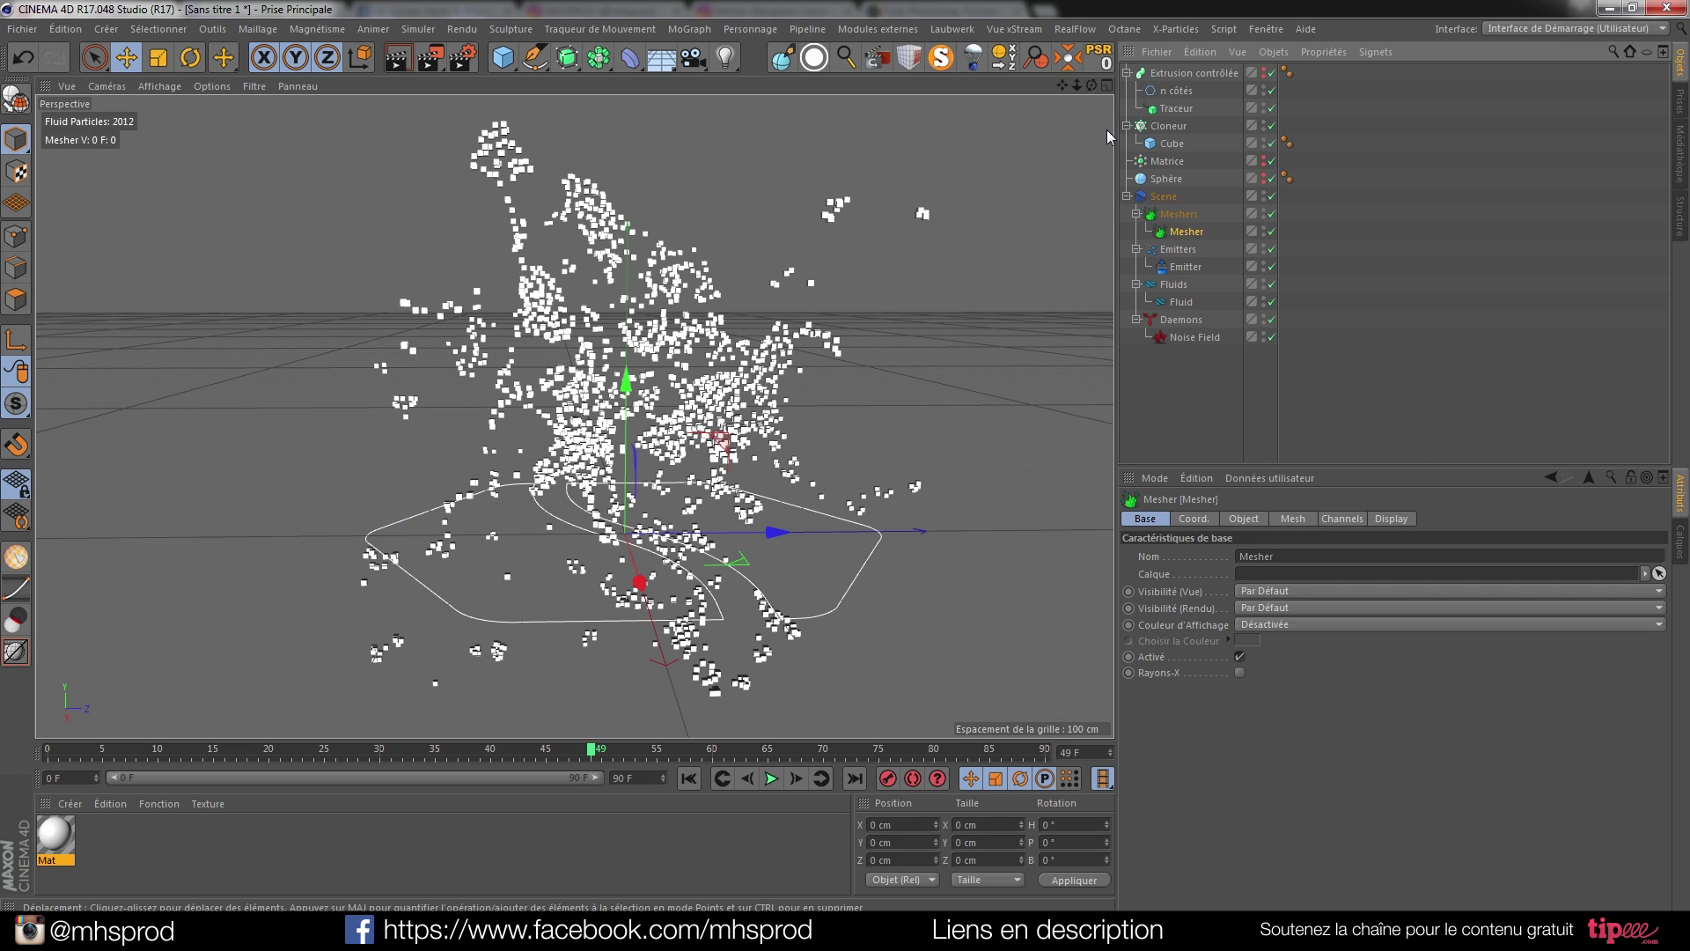
Replay the simulation from the first frame, stop it at frame 35, and inspect the generated fluid mesh.
{"action": "left_click", "coordinate": [689, 778]}
{"action": "left_click", "coordinate": [770, 778]}
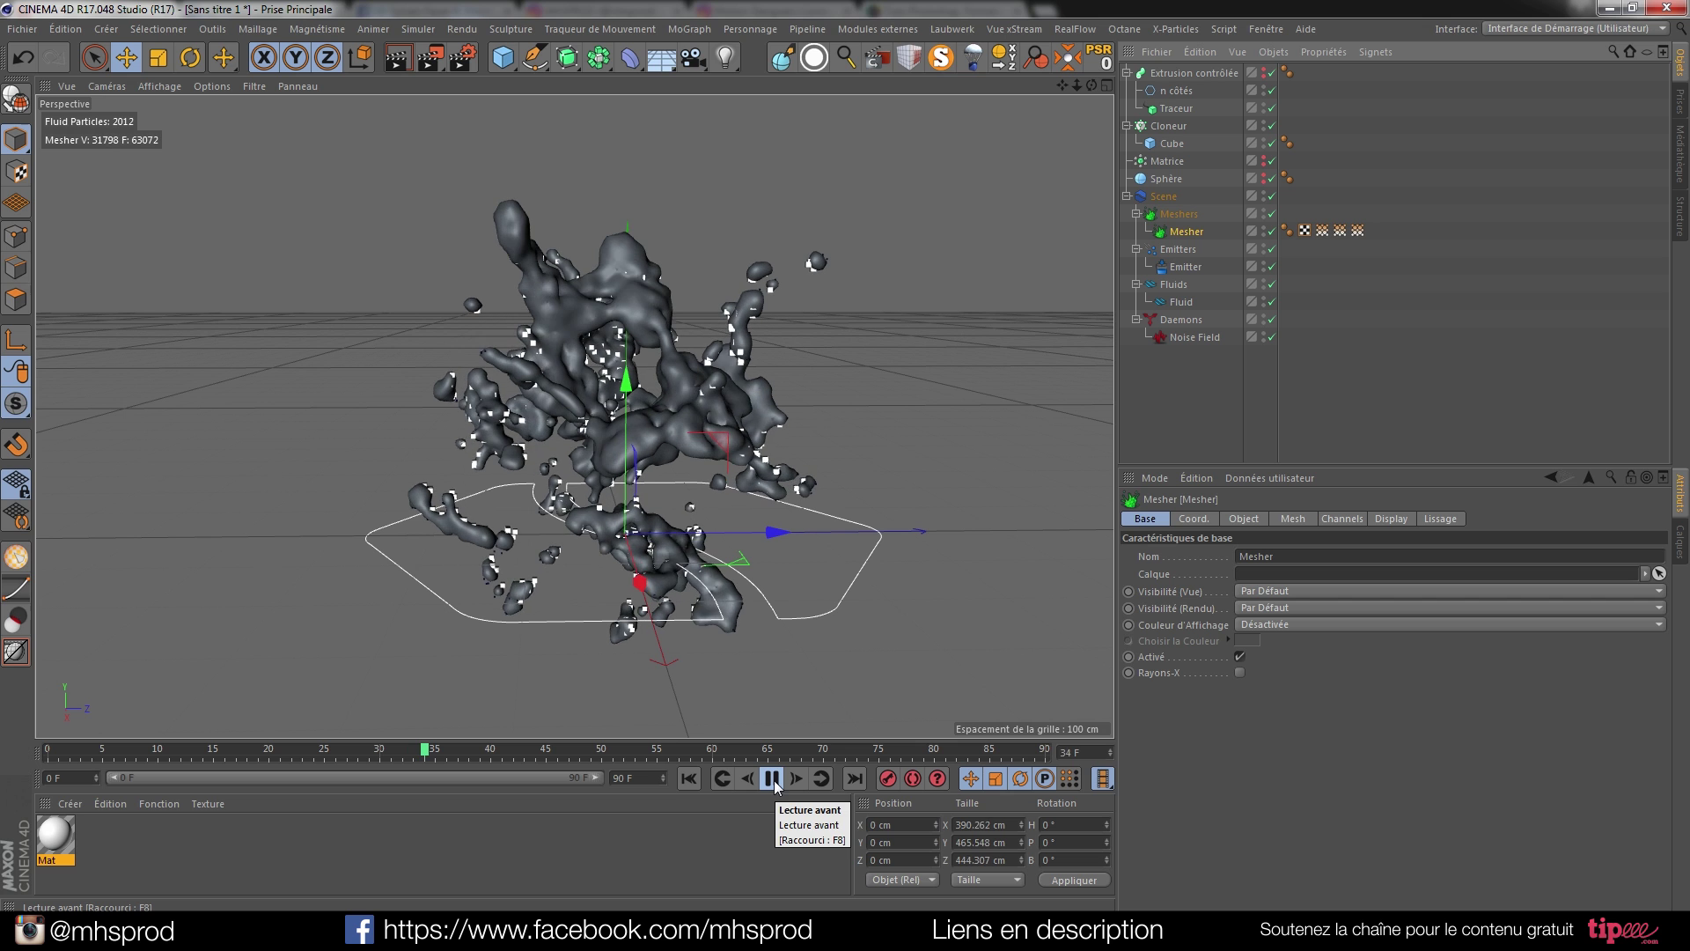
{"action": "left_click", "coordinate": [771, 778]}
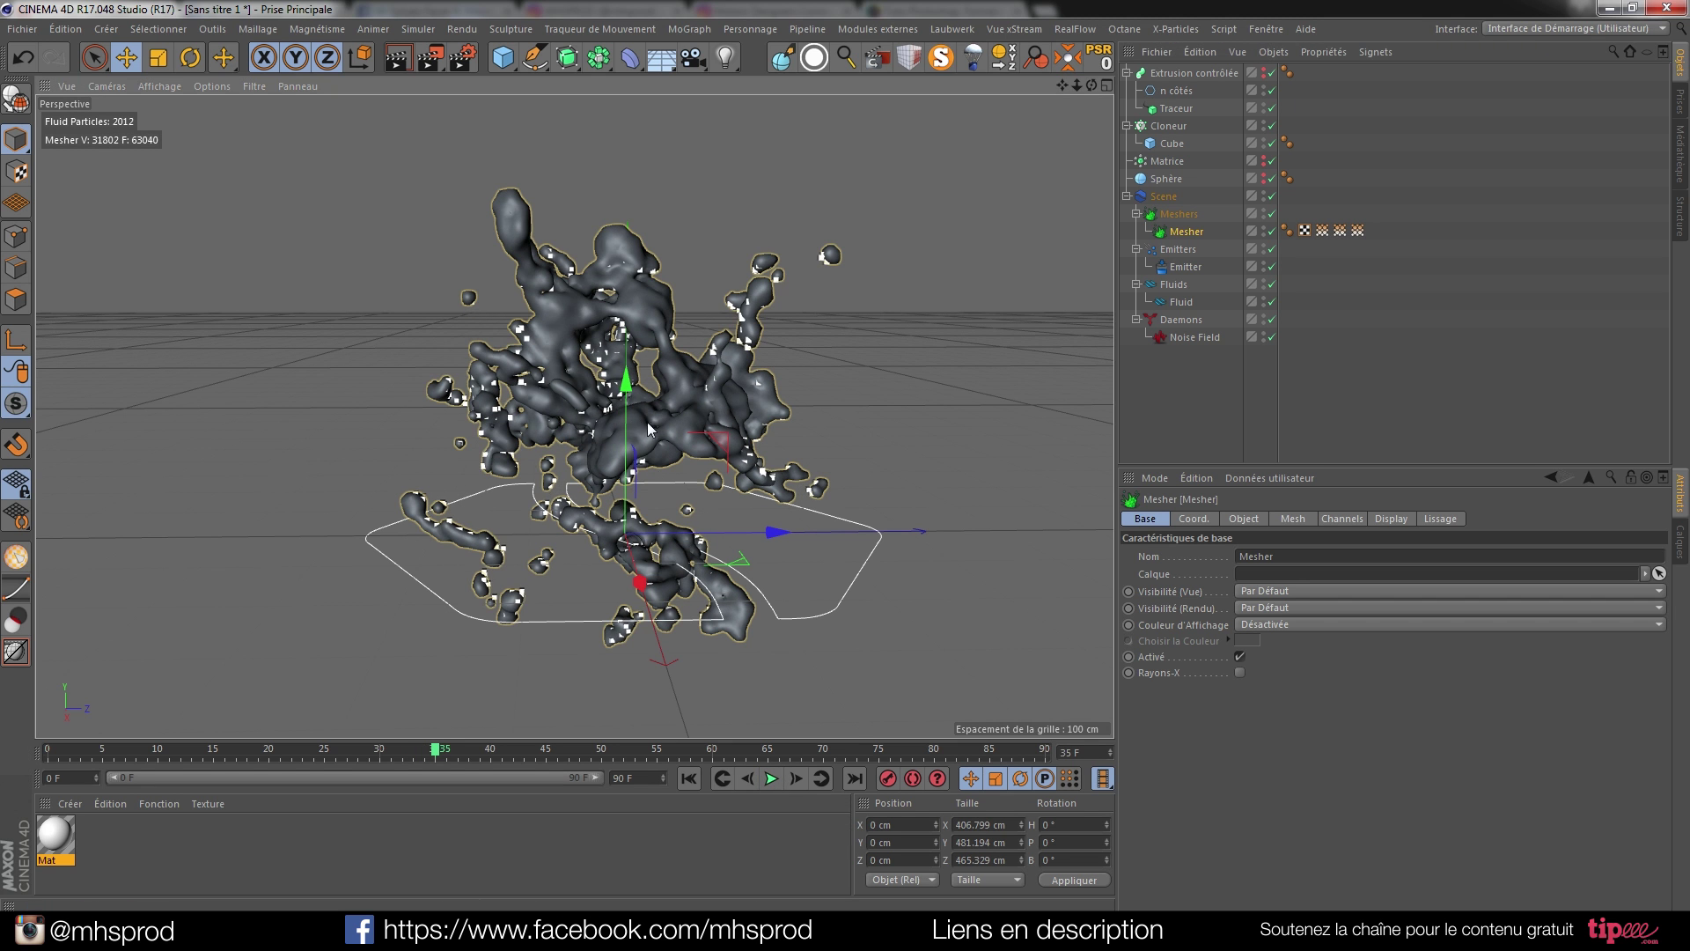
{"action": "left_click_drag", "start_coordinate": [647, 421], "coordinate": [662, 420], "text": "alt"}
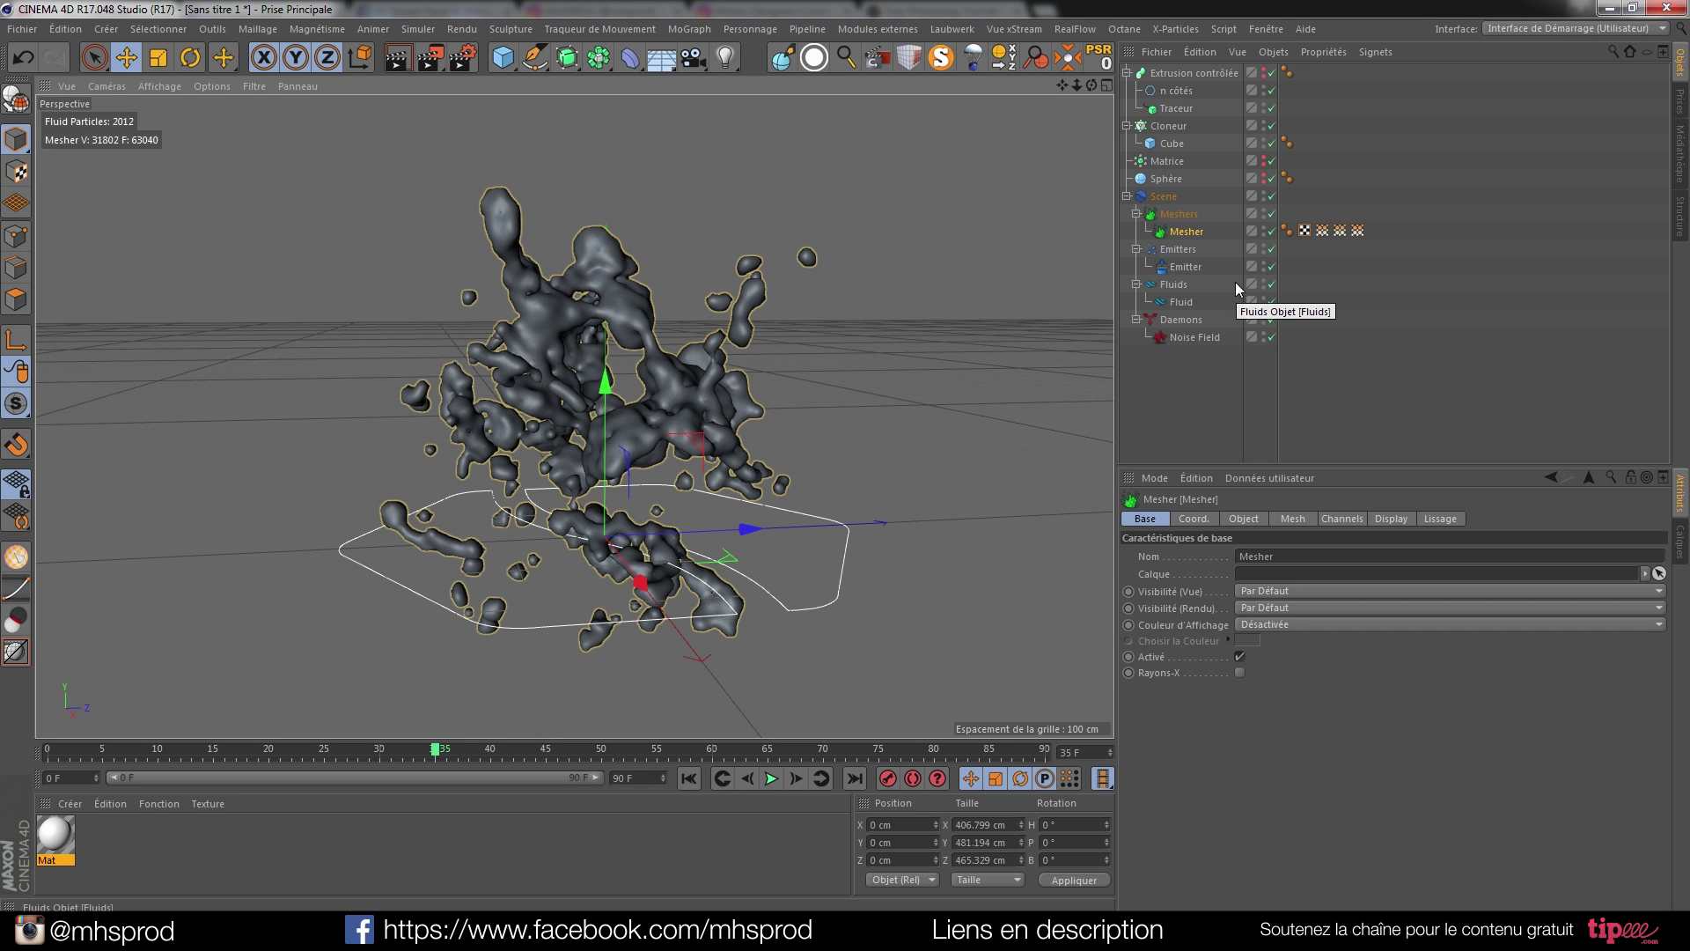
Set the Mesher's mesh Radius to 0 cm.
{"action": "left_click", "coordinate": [1191, 234]}
{"action": "left_click", "coordinate": [1294, 518]}
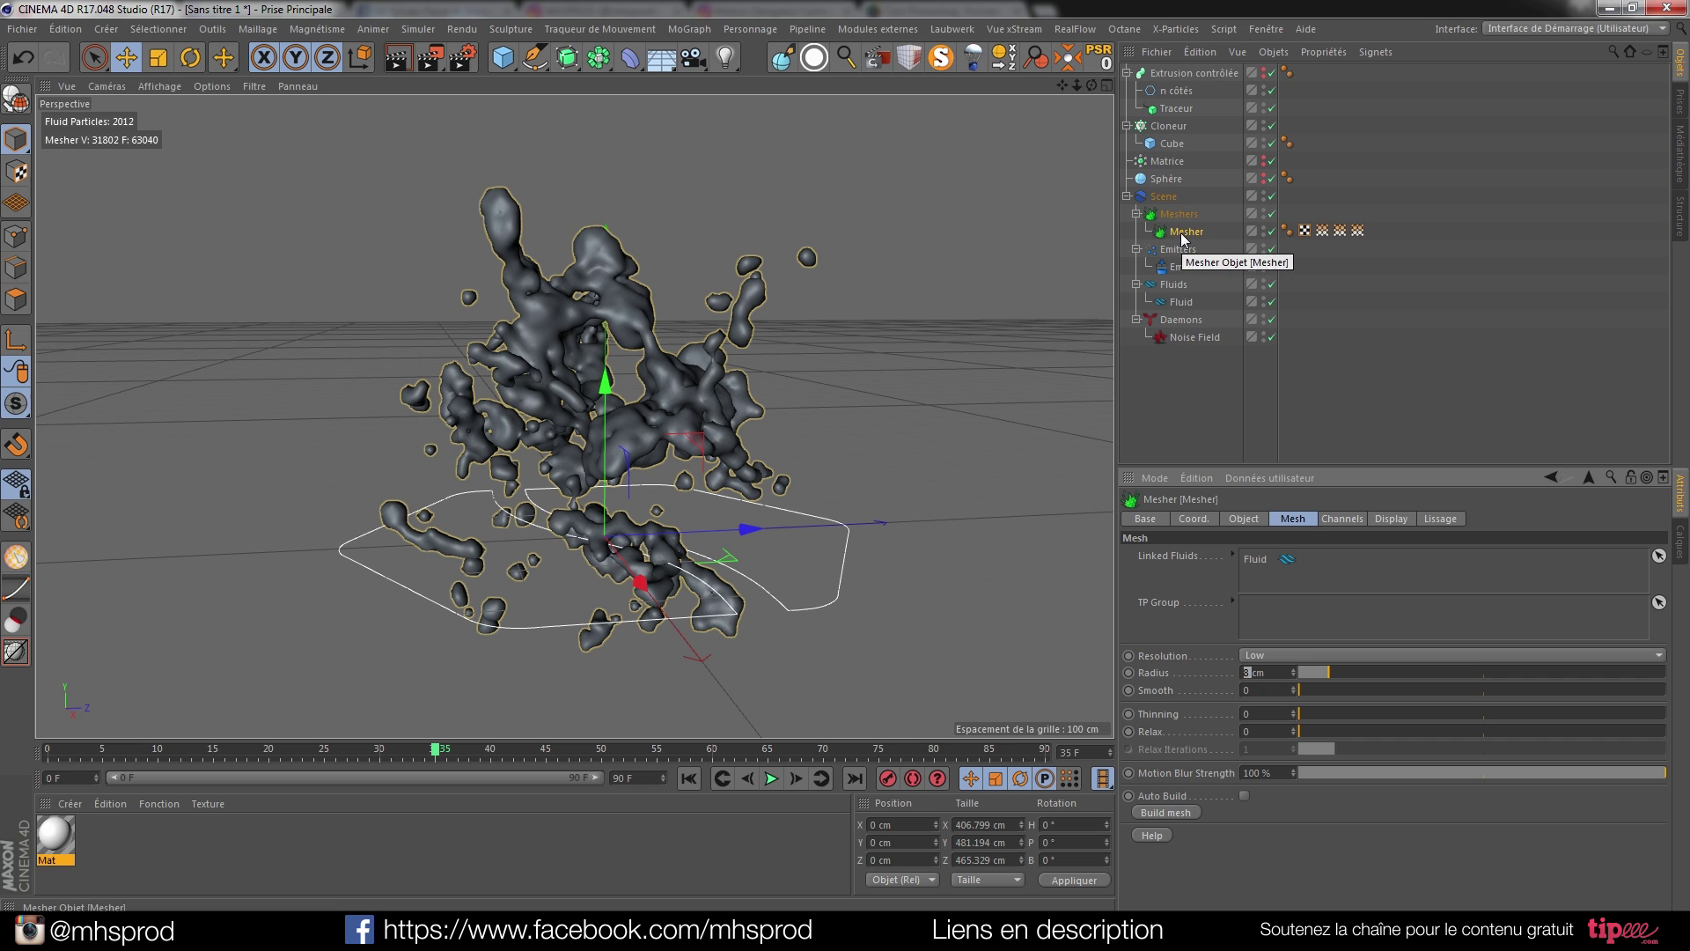
{"action": "type", "text": "0"}
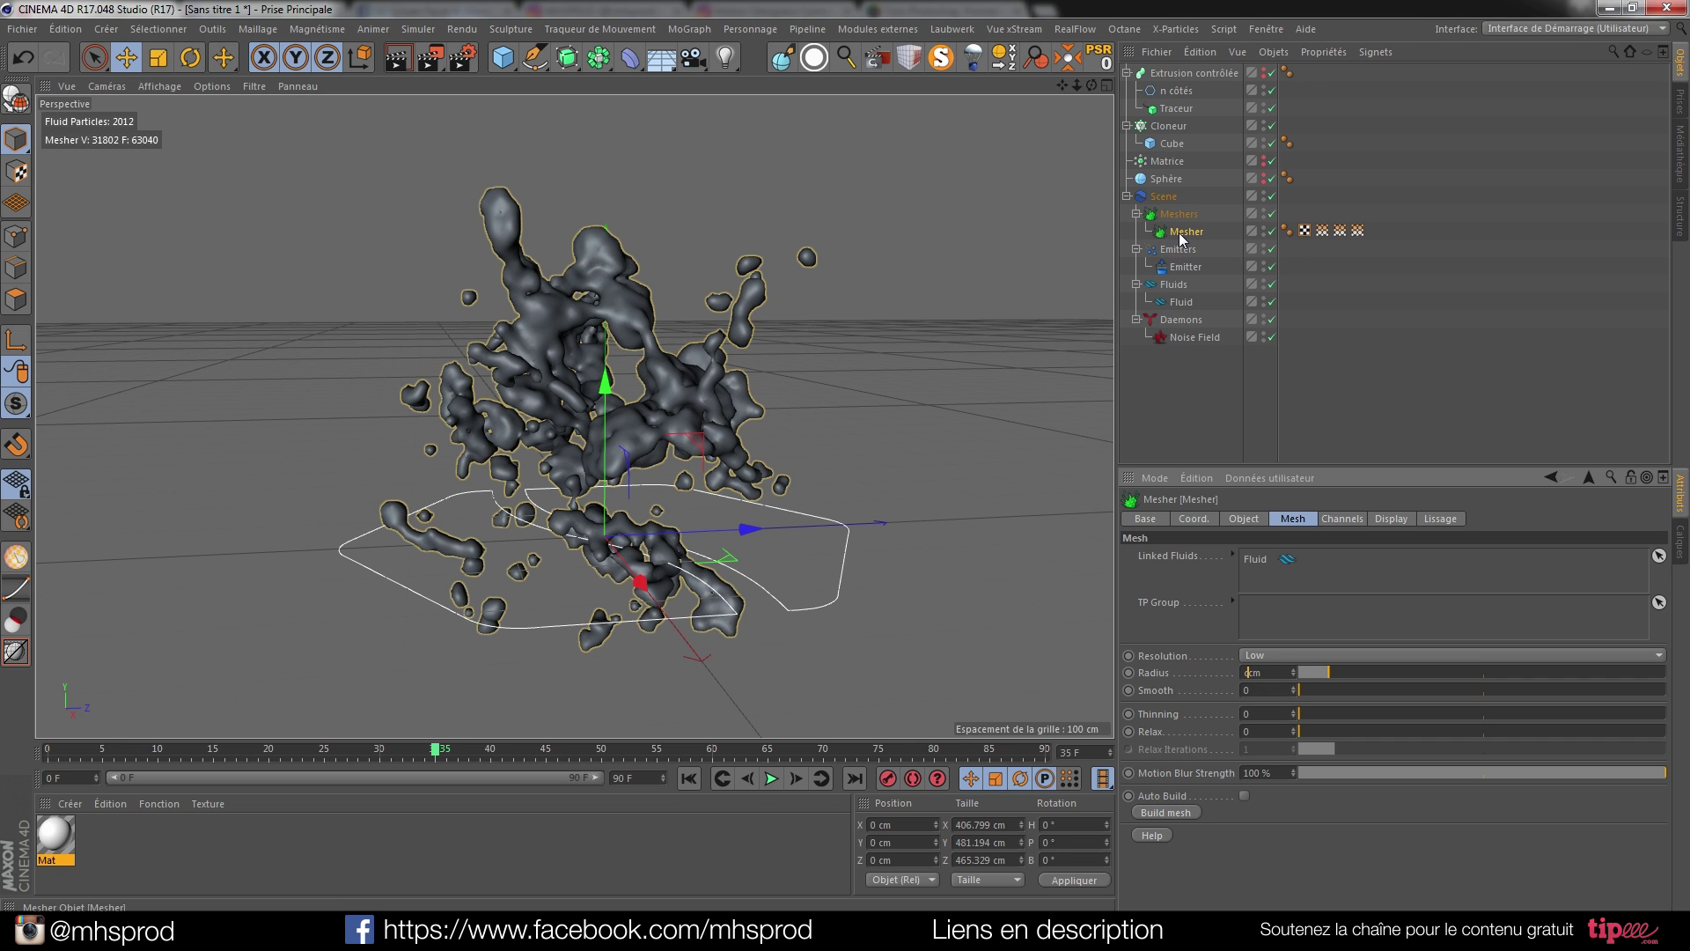
{"action": "key", "text": "Return"}
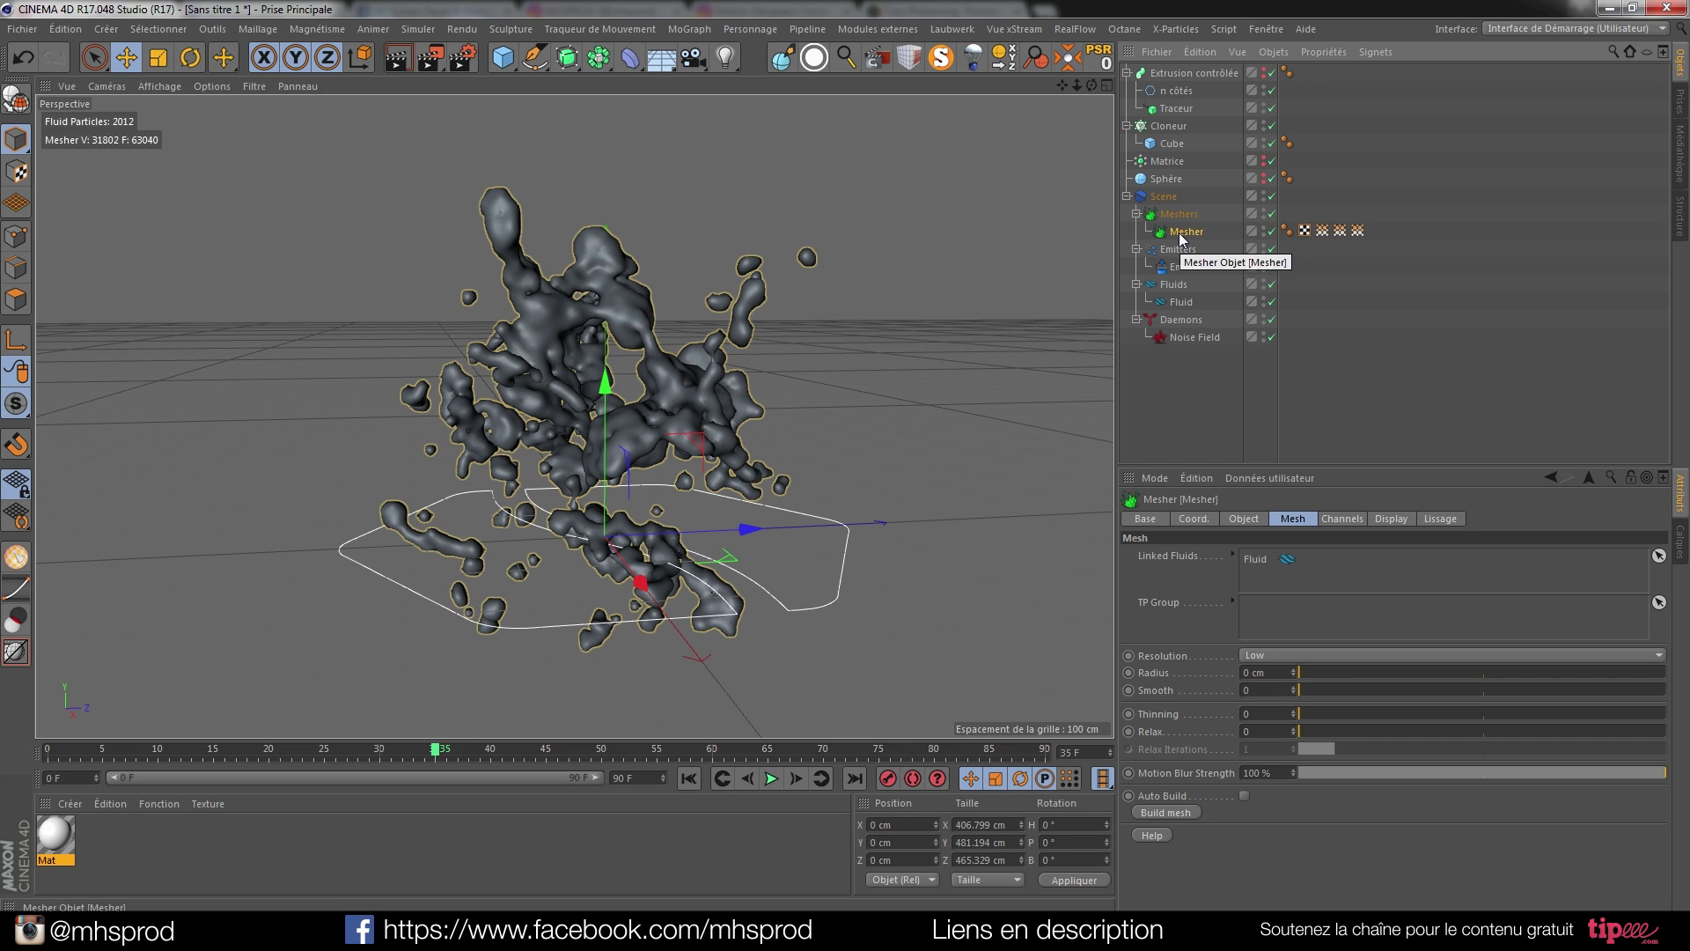
Convert the Mesher to an editable polygon object outside the Scene hierarchy, and return the animation to frame 0.
{"action": "key", "text": "c"}
{"action": "left_click_drag", "start_coordinate": [1180, 233], "coordinate": [1185, 374]}
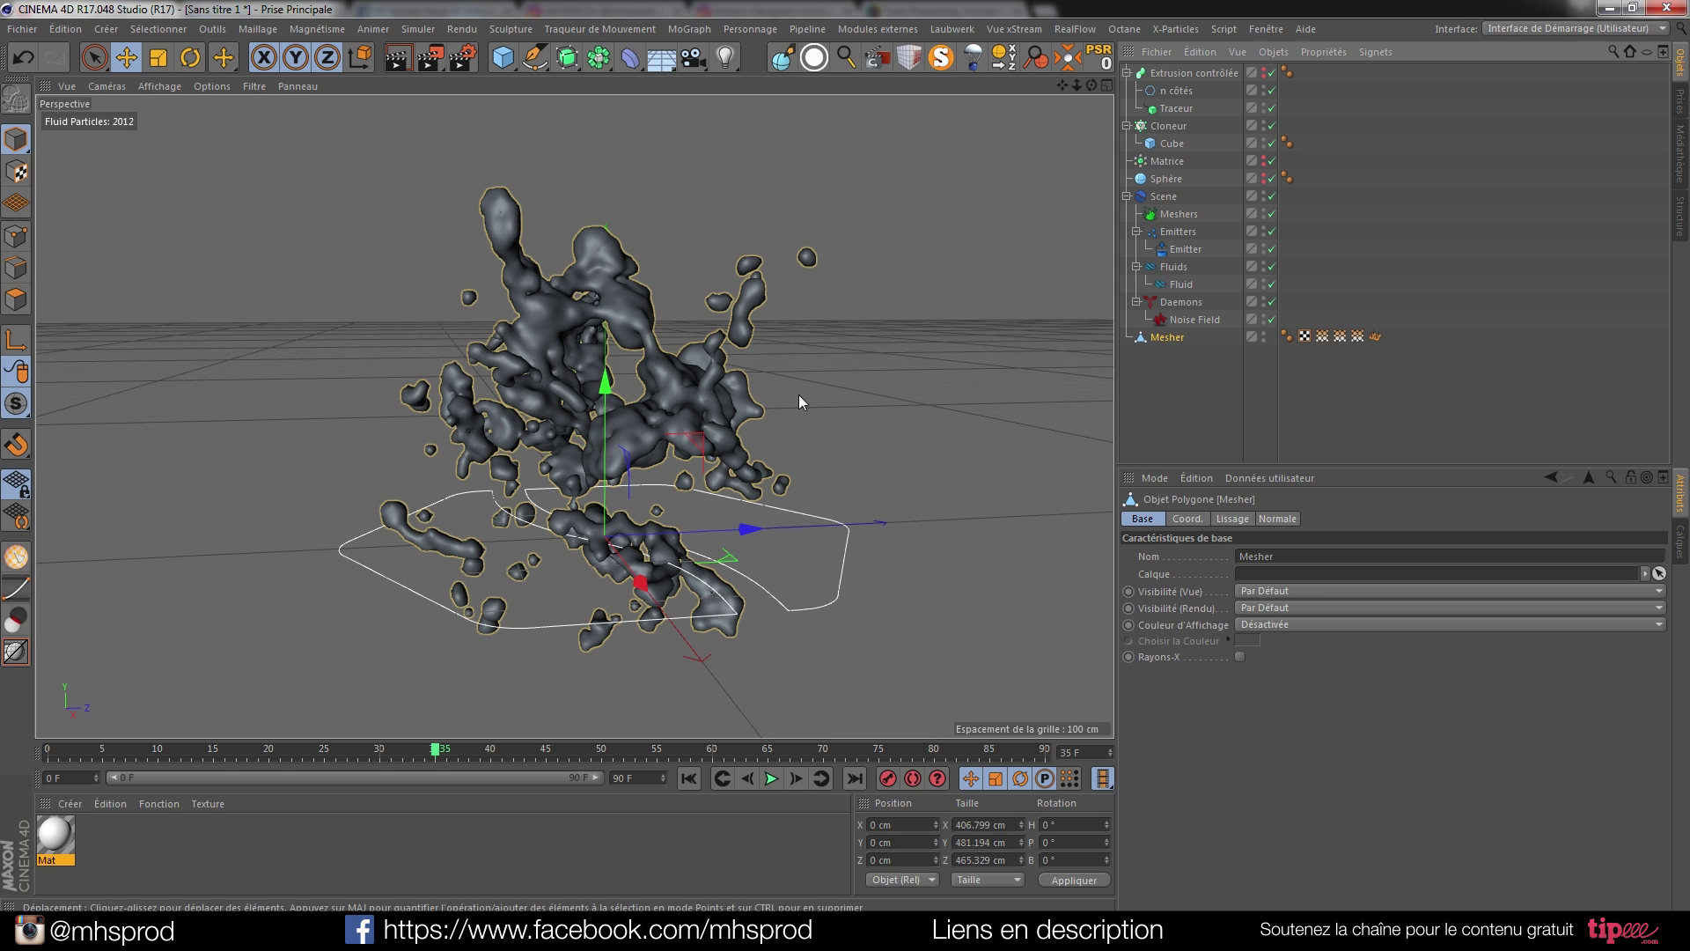
{"action": "left_click", "coordinate": [691, 779]}
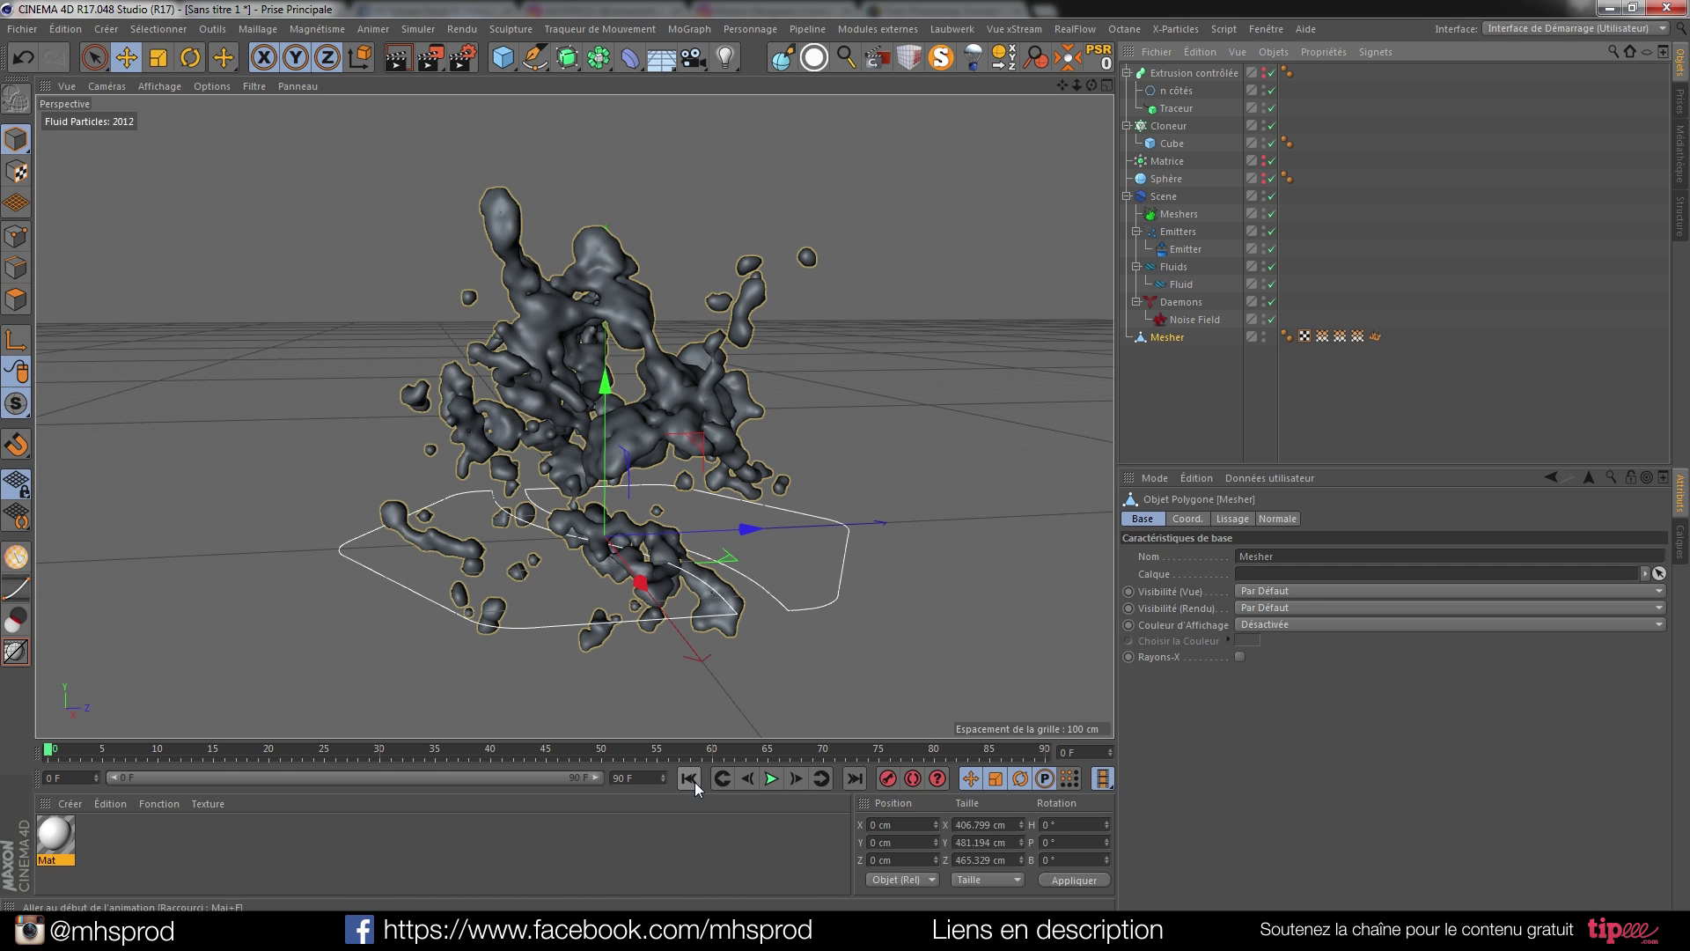
{"action": "left_click", "coordinate": [753, 780]}
{"action": "left_click_drag", "start_coordinate": [654, 434], "coordinate": [620, 409], "text": "alt"}
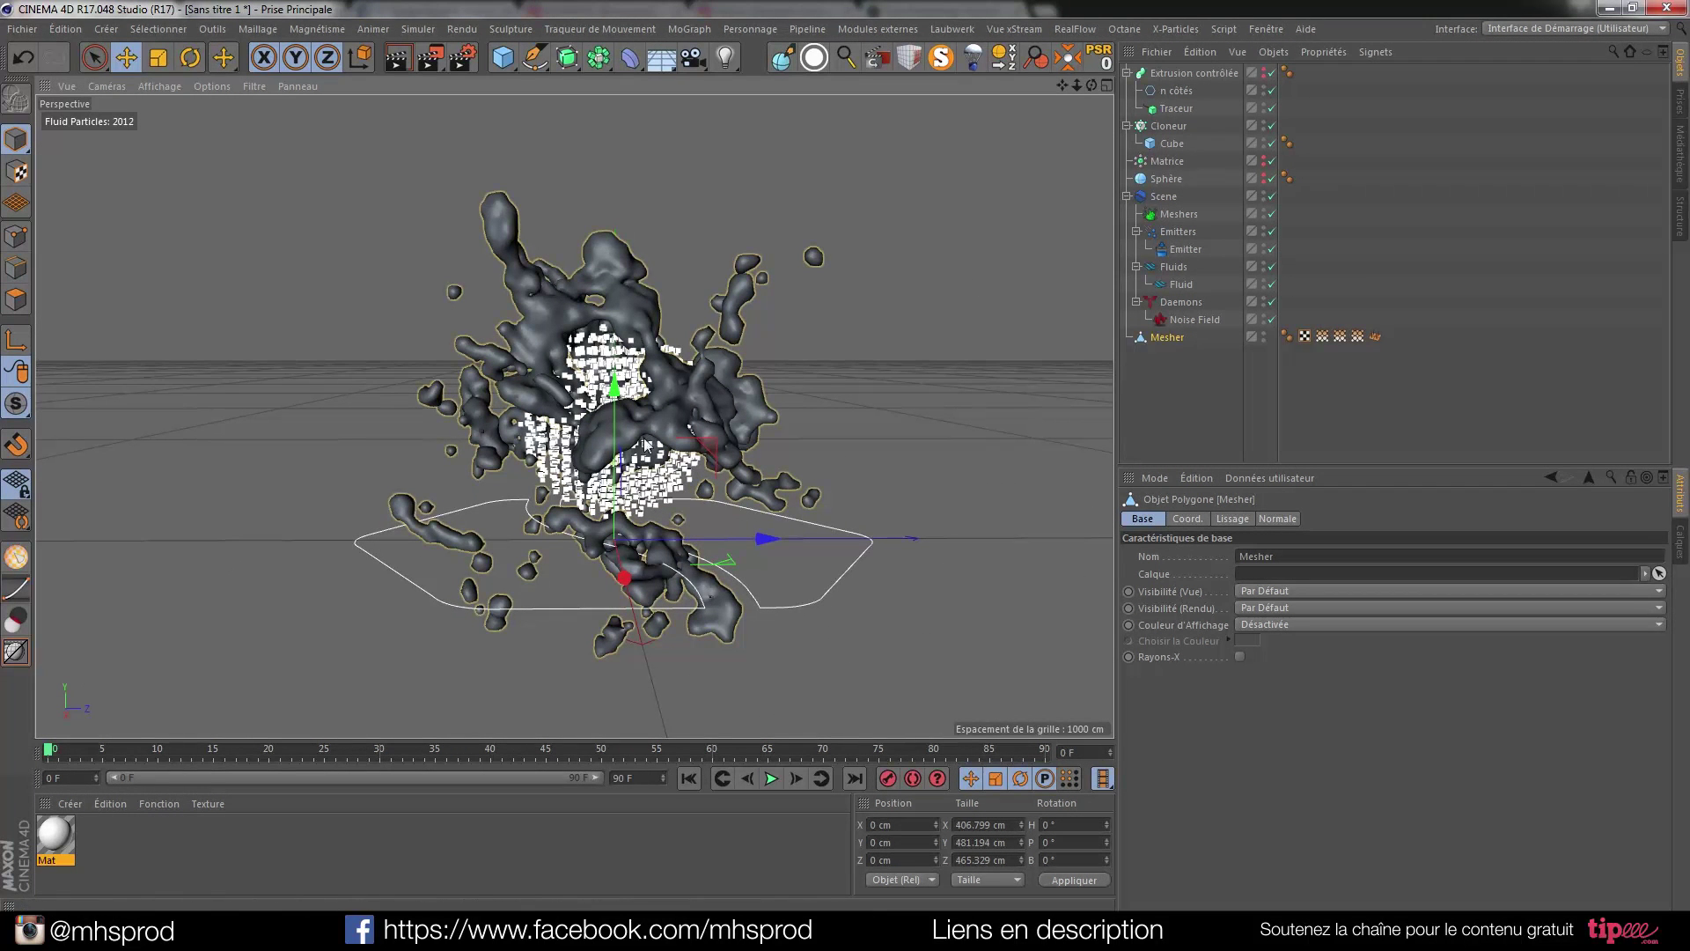
{"action": "scroll", "coordinate": [622, 413], "scroll_direction": "up", "scroll_amount": 2}
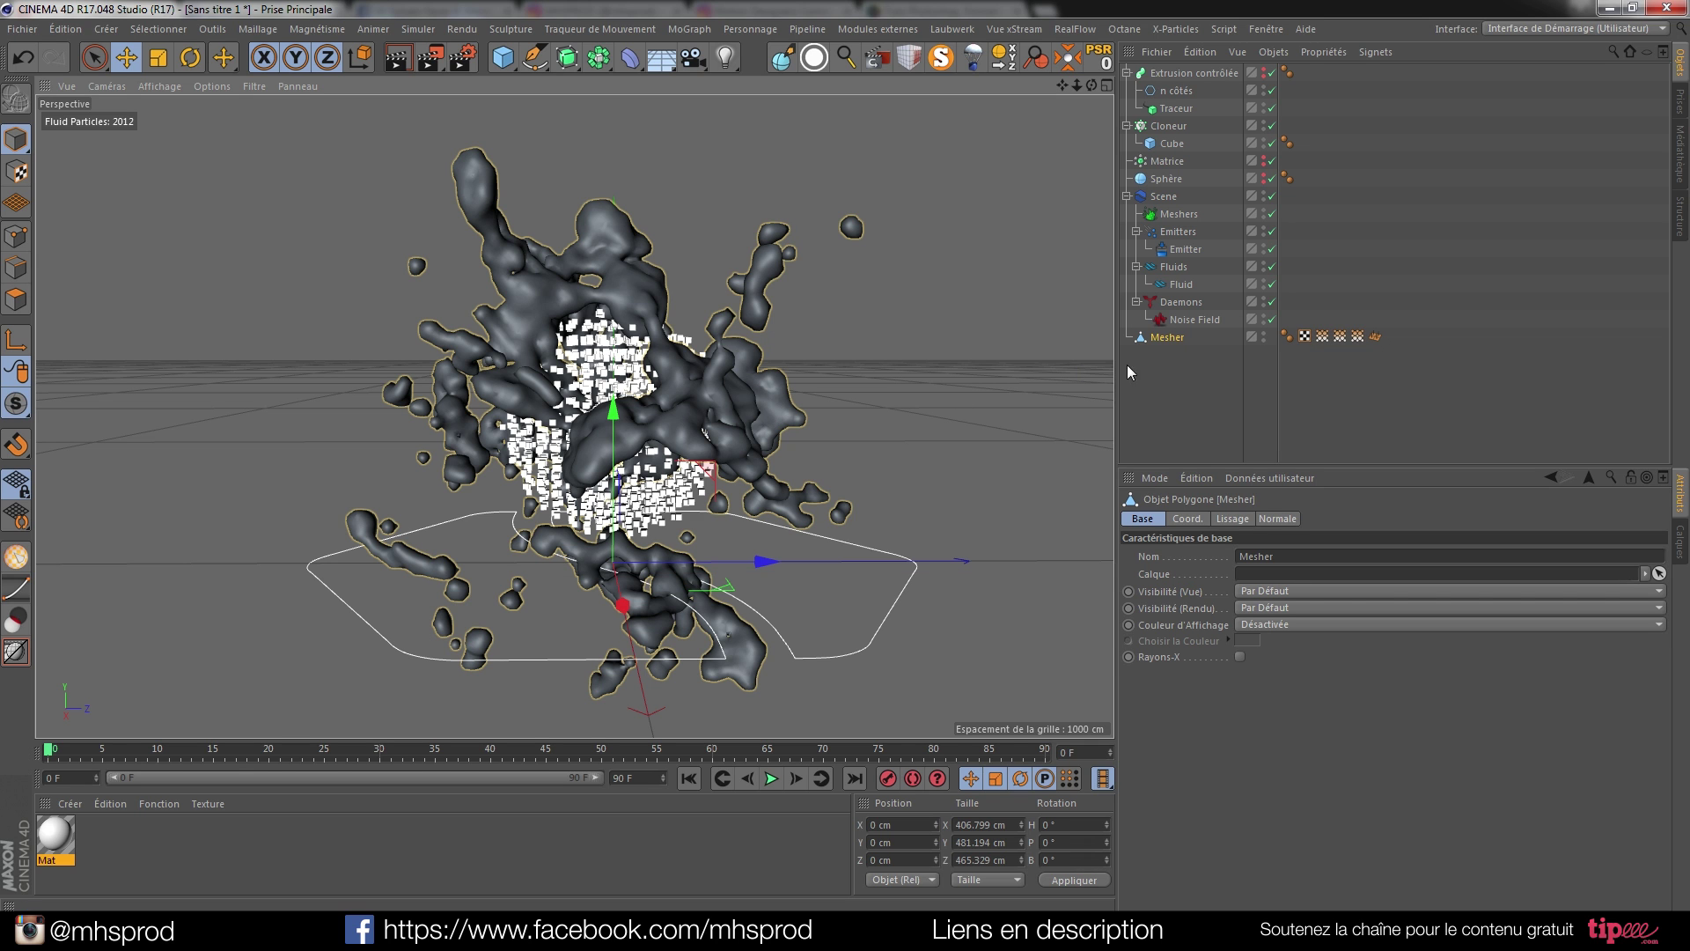
Display the mesh's polygon lines over the viewport shading to examine its density, and restore the shading without lines.
{"action": "left_click", "coordinate": [164, 86]}
{"action": "left_click", "coordinate": [203, 130]}
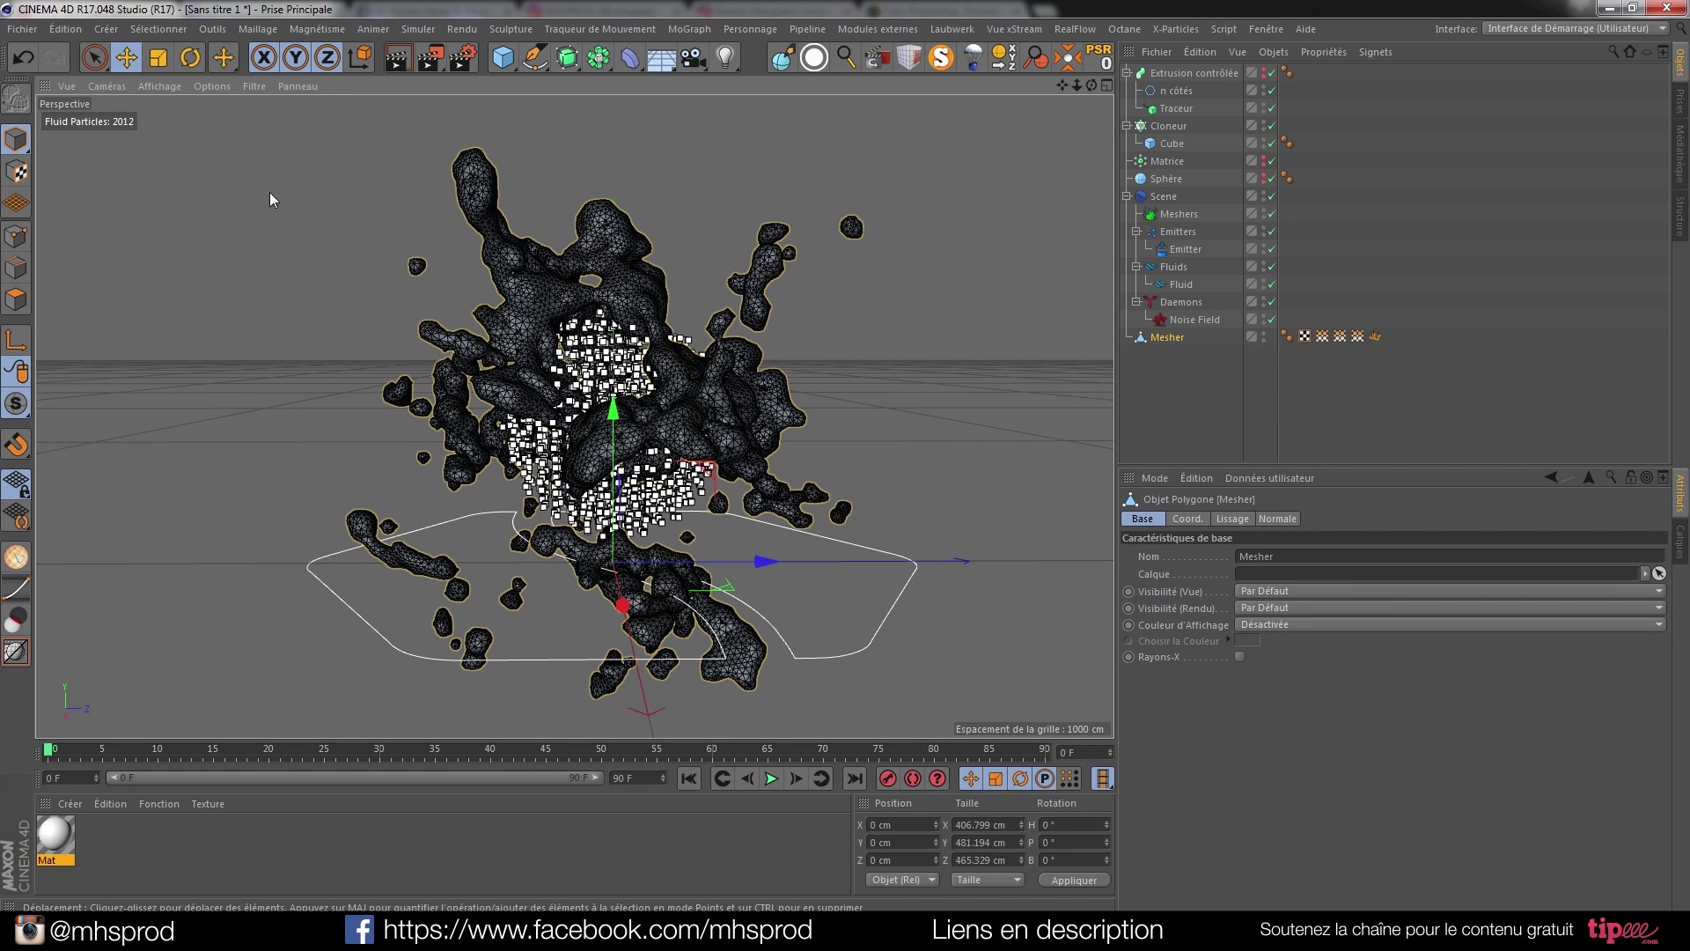
{"action": "left_click", "coordinate": [141, 86]}
{"action": "left_click", "coordinate": [183, 113]}
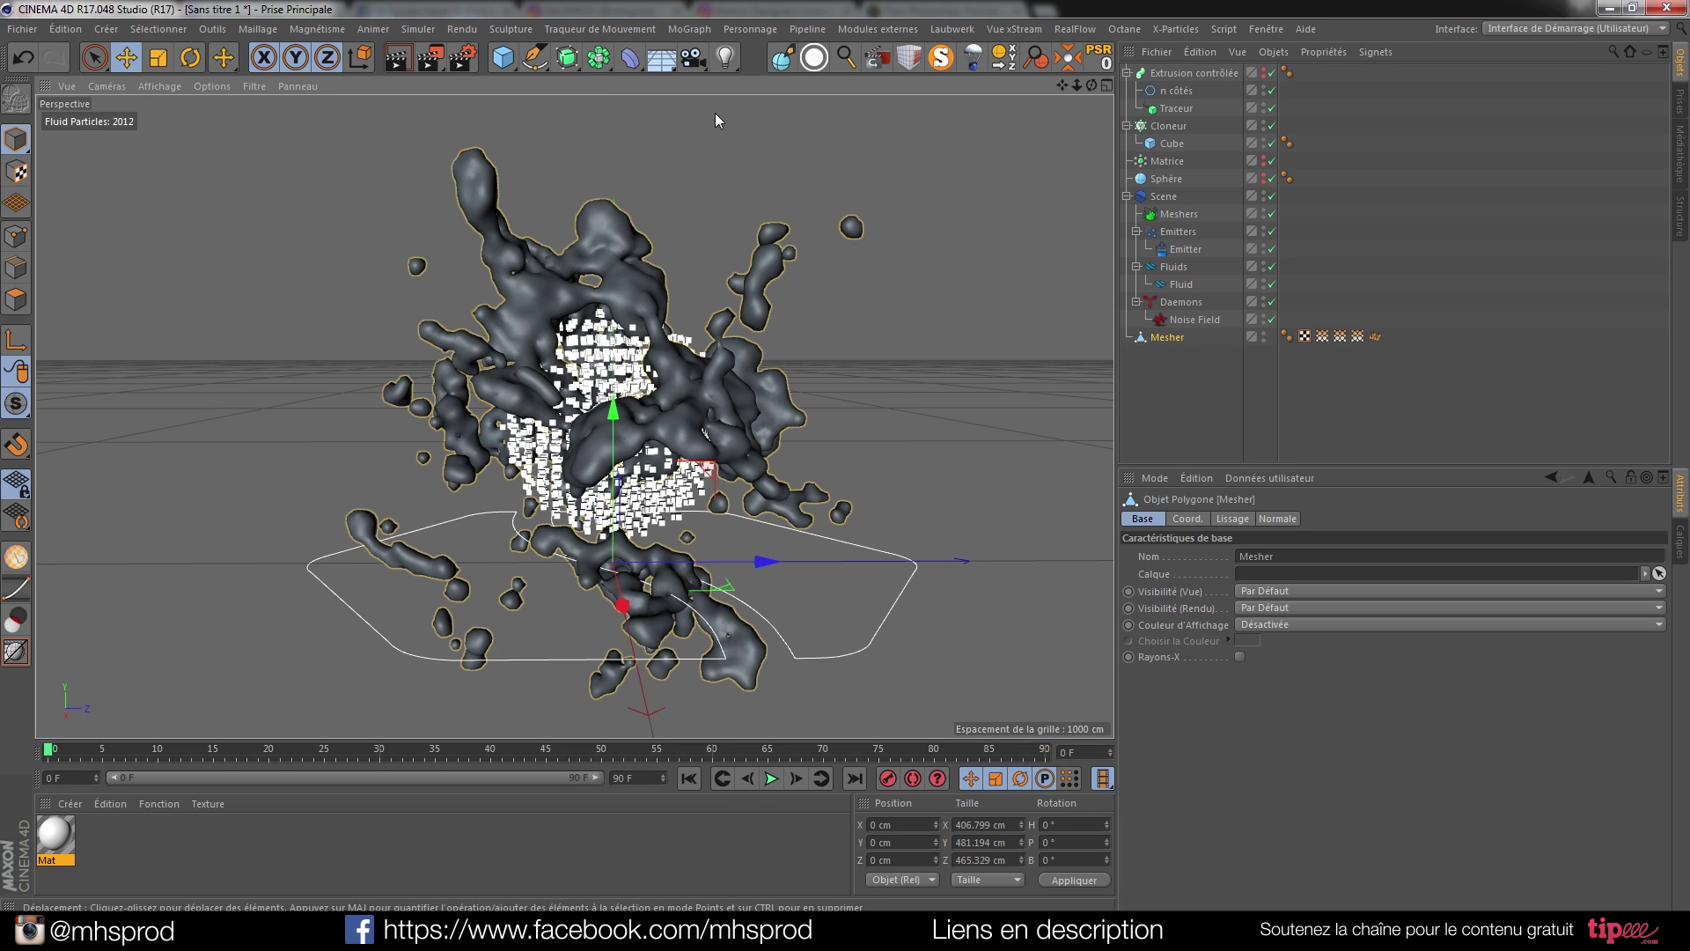
Add a Surface de Subdivision object, try placing the Mesher inside it, and undo that nesting.
{"action": "left_click", "coordinate": [568, 58]}
{"action": "left_click", "coordinate": [656, 83]}
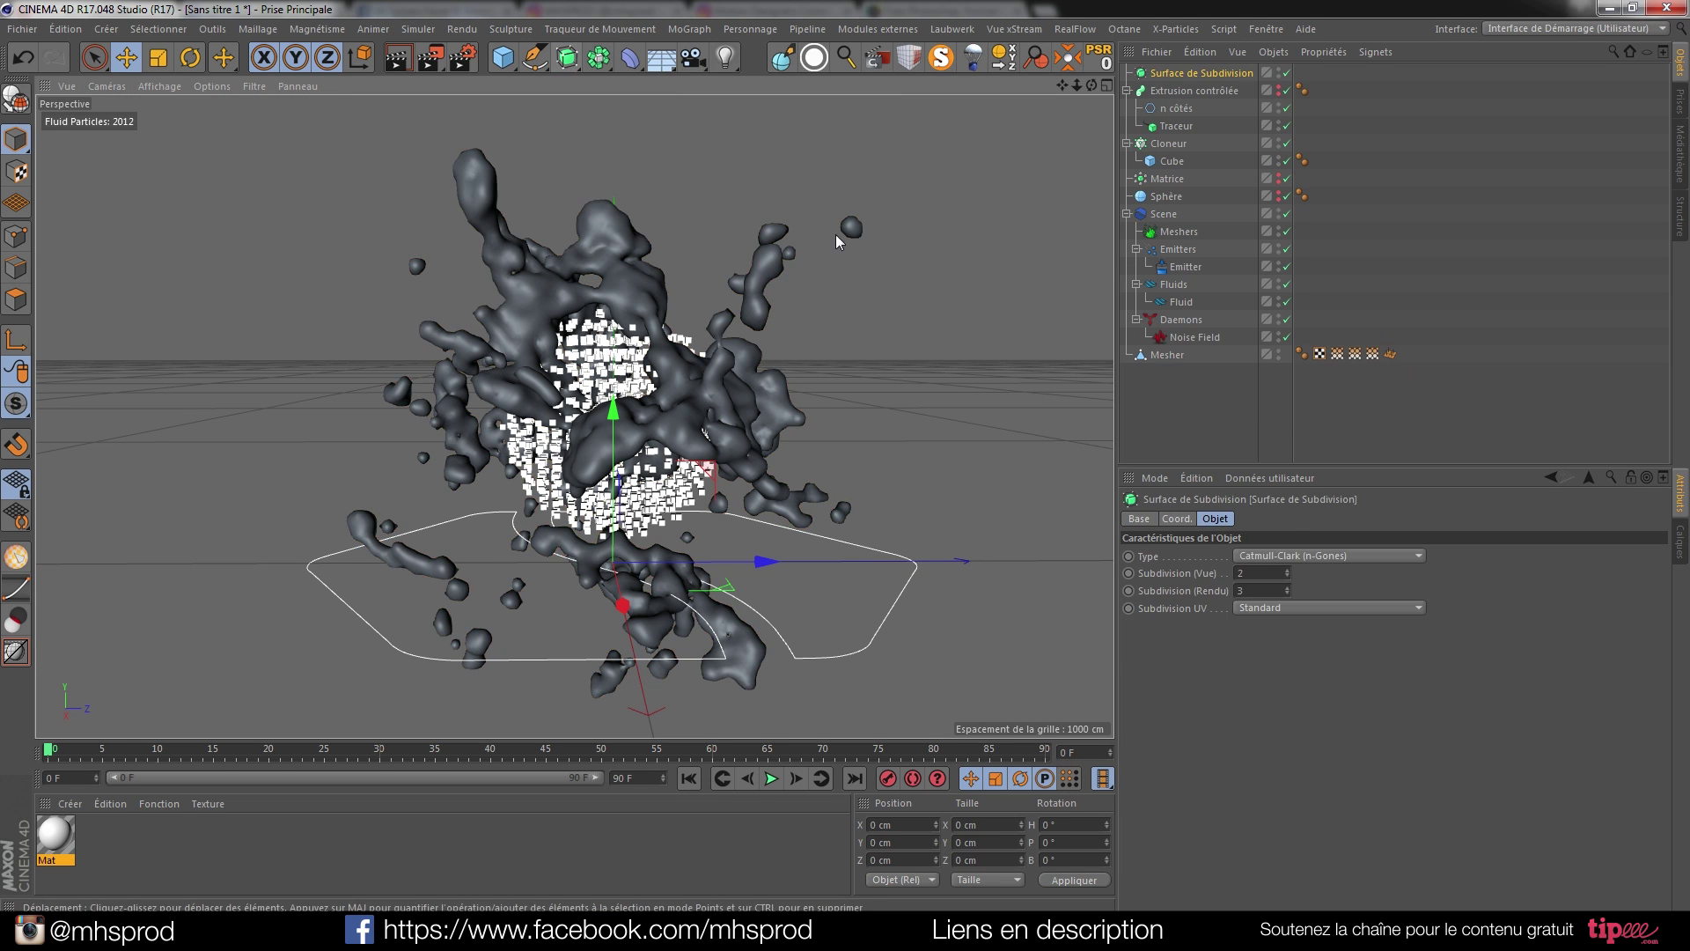
{"action": "left_click_drag", "start_coordinate": [1159, 361], "coordinate": [1175, 76]}
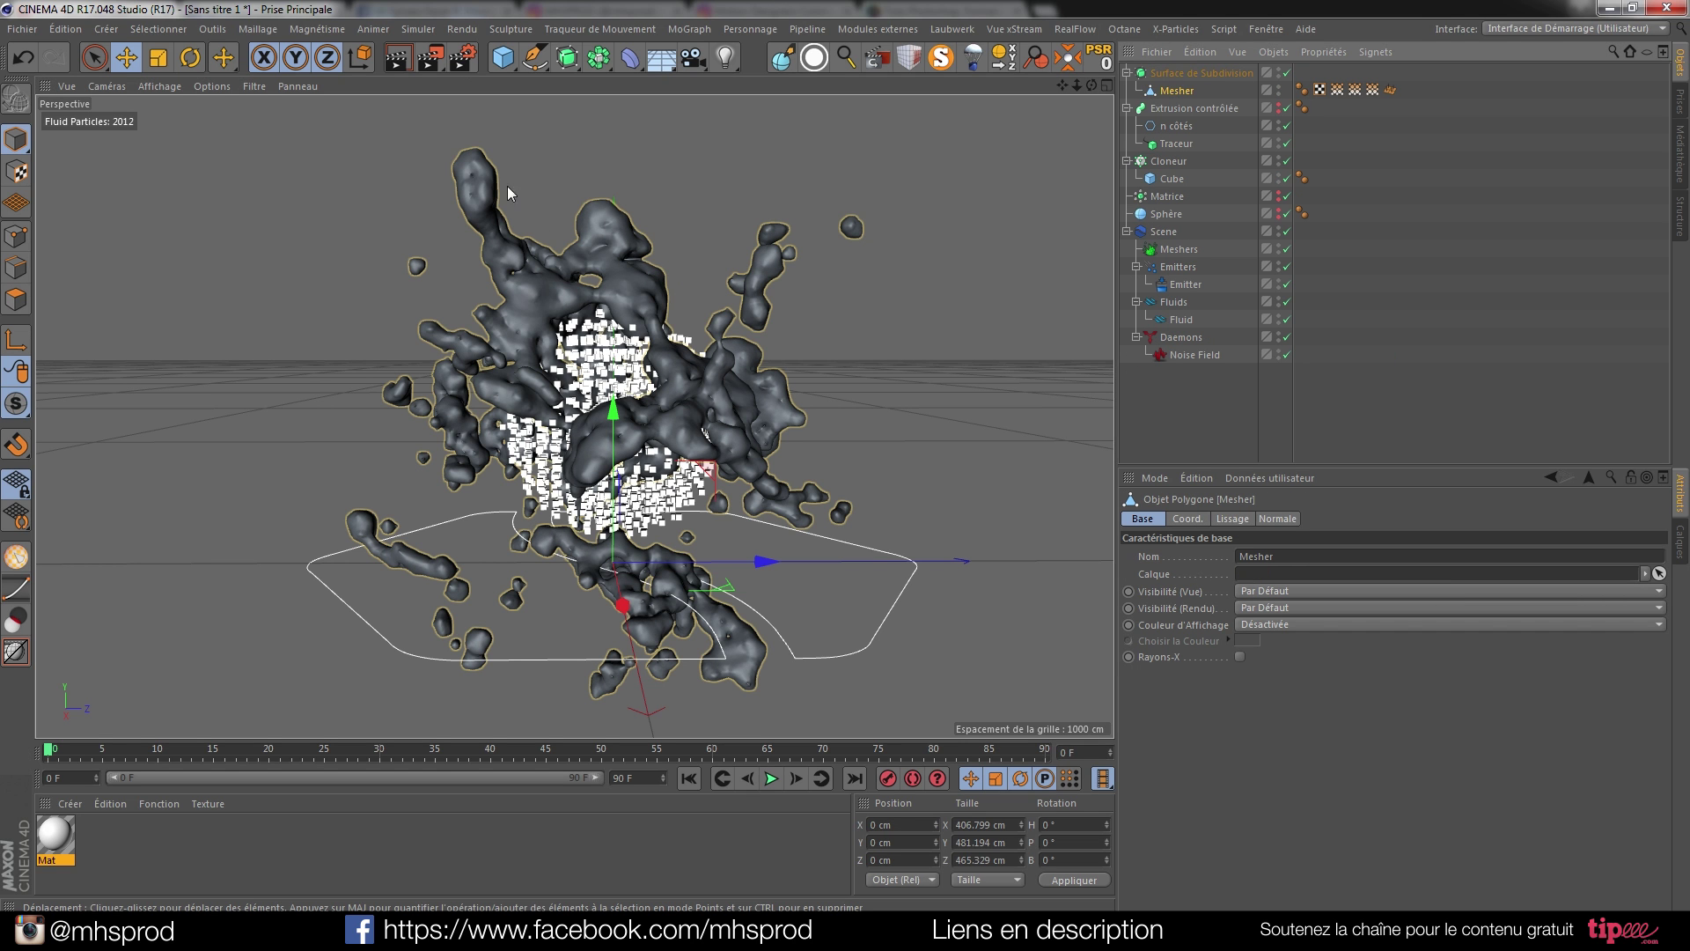
{"action": "key", "text": "ctrl+z"}
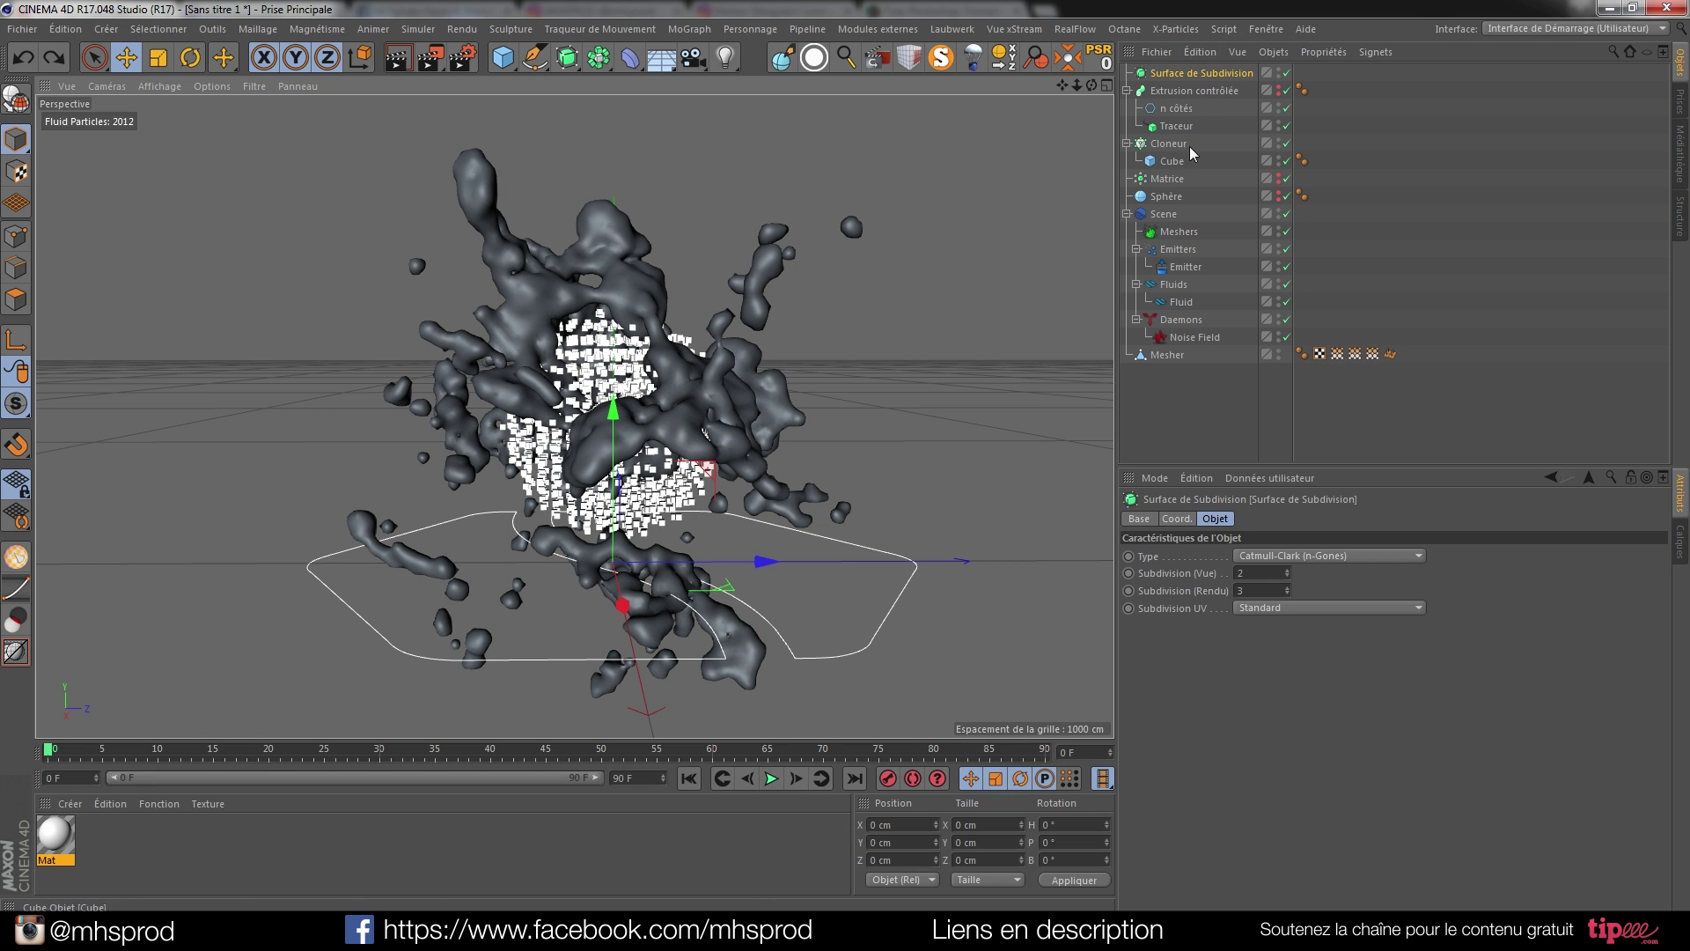
Make the Extrusion contrôlée visible in the viewport again and play the simulation up to frame 40.
{"action": "left_click", "coordinate": [1277, 93], "text": "alt"}
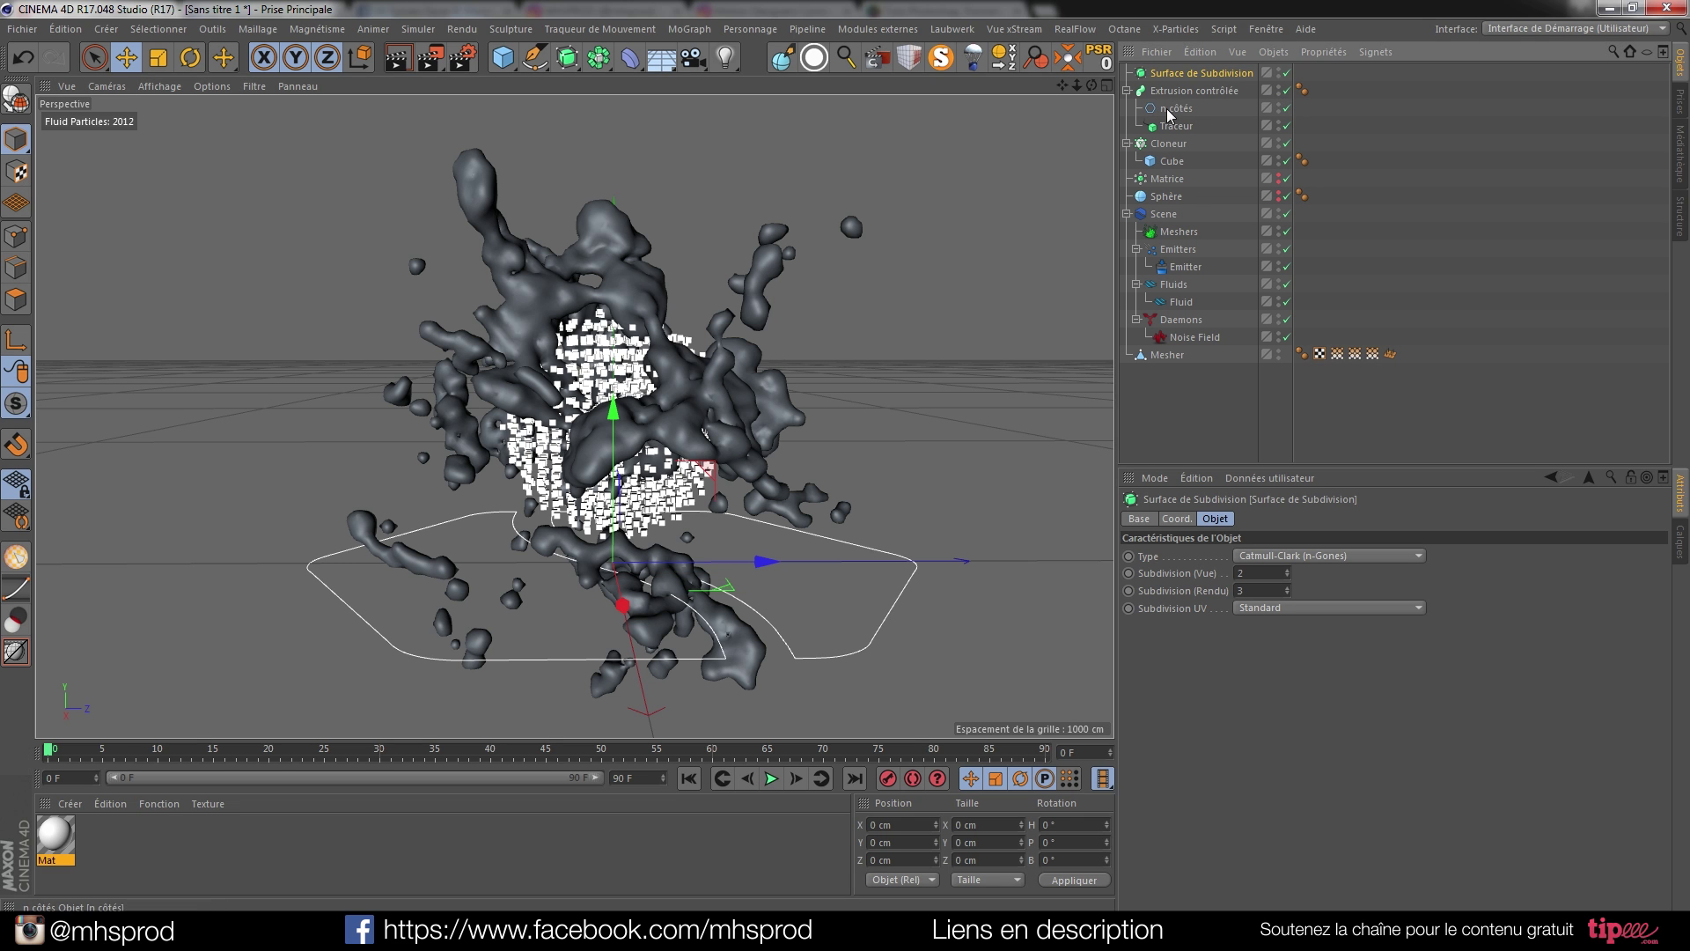
{"action": "left_click", "coordinate": [771, 779]}
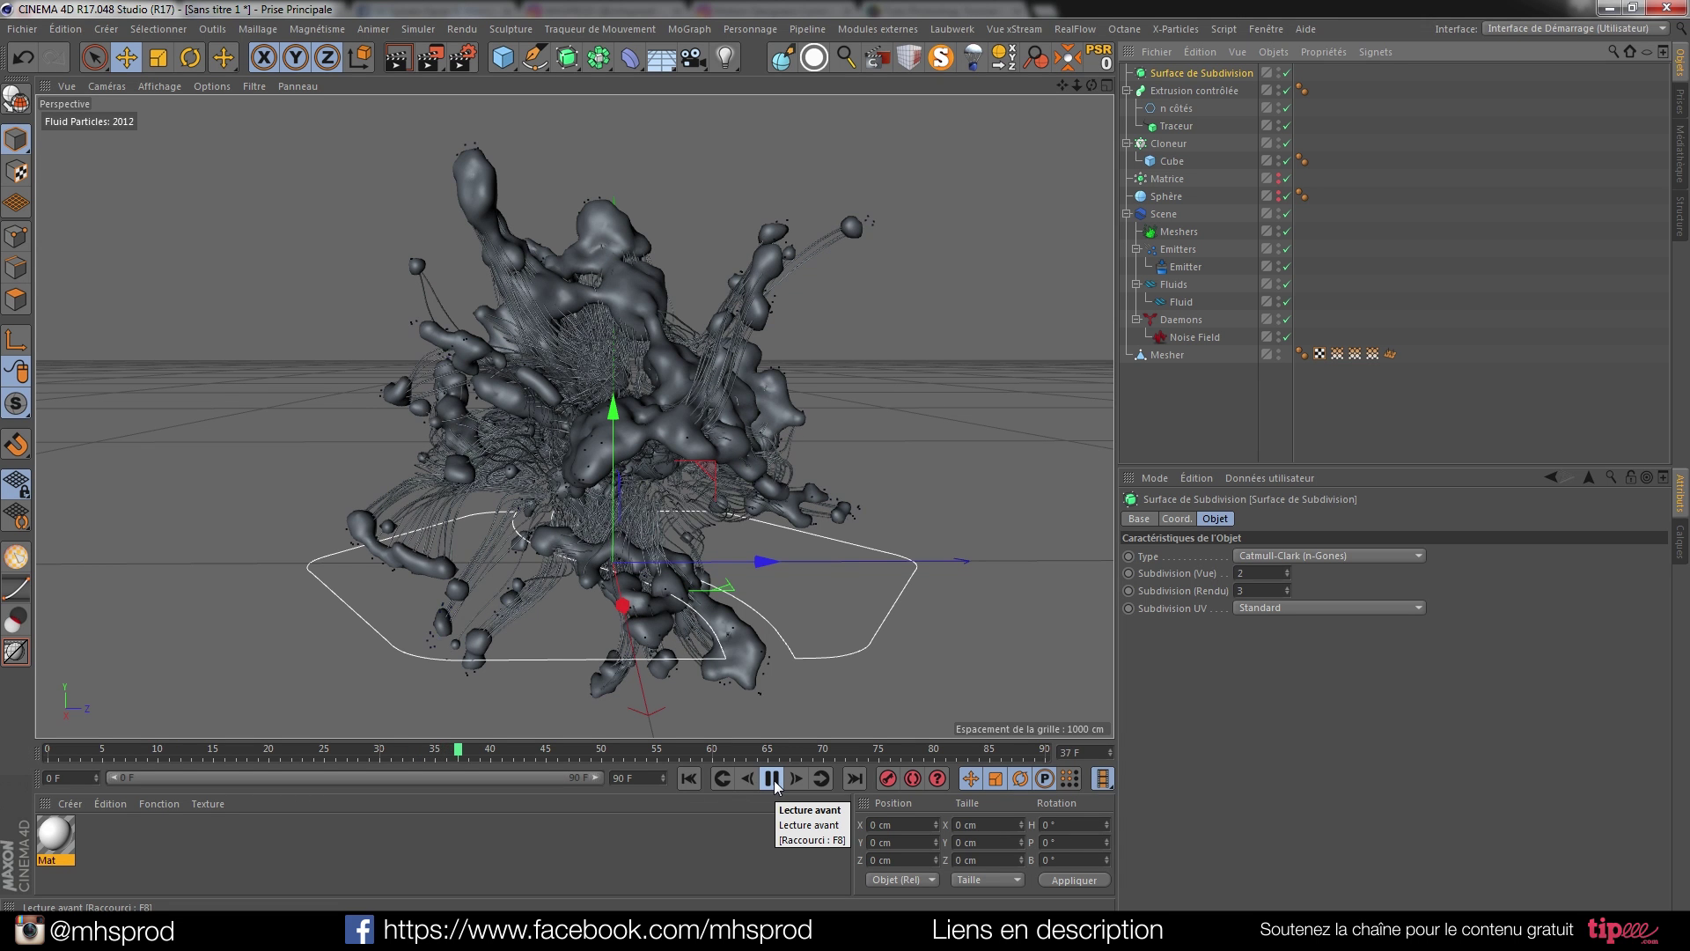
{"action": "left_click", "coordinate": [772, 778]}
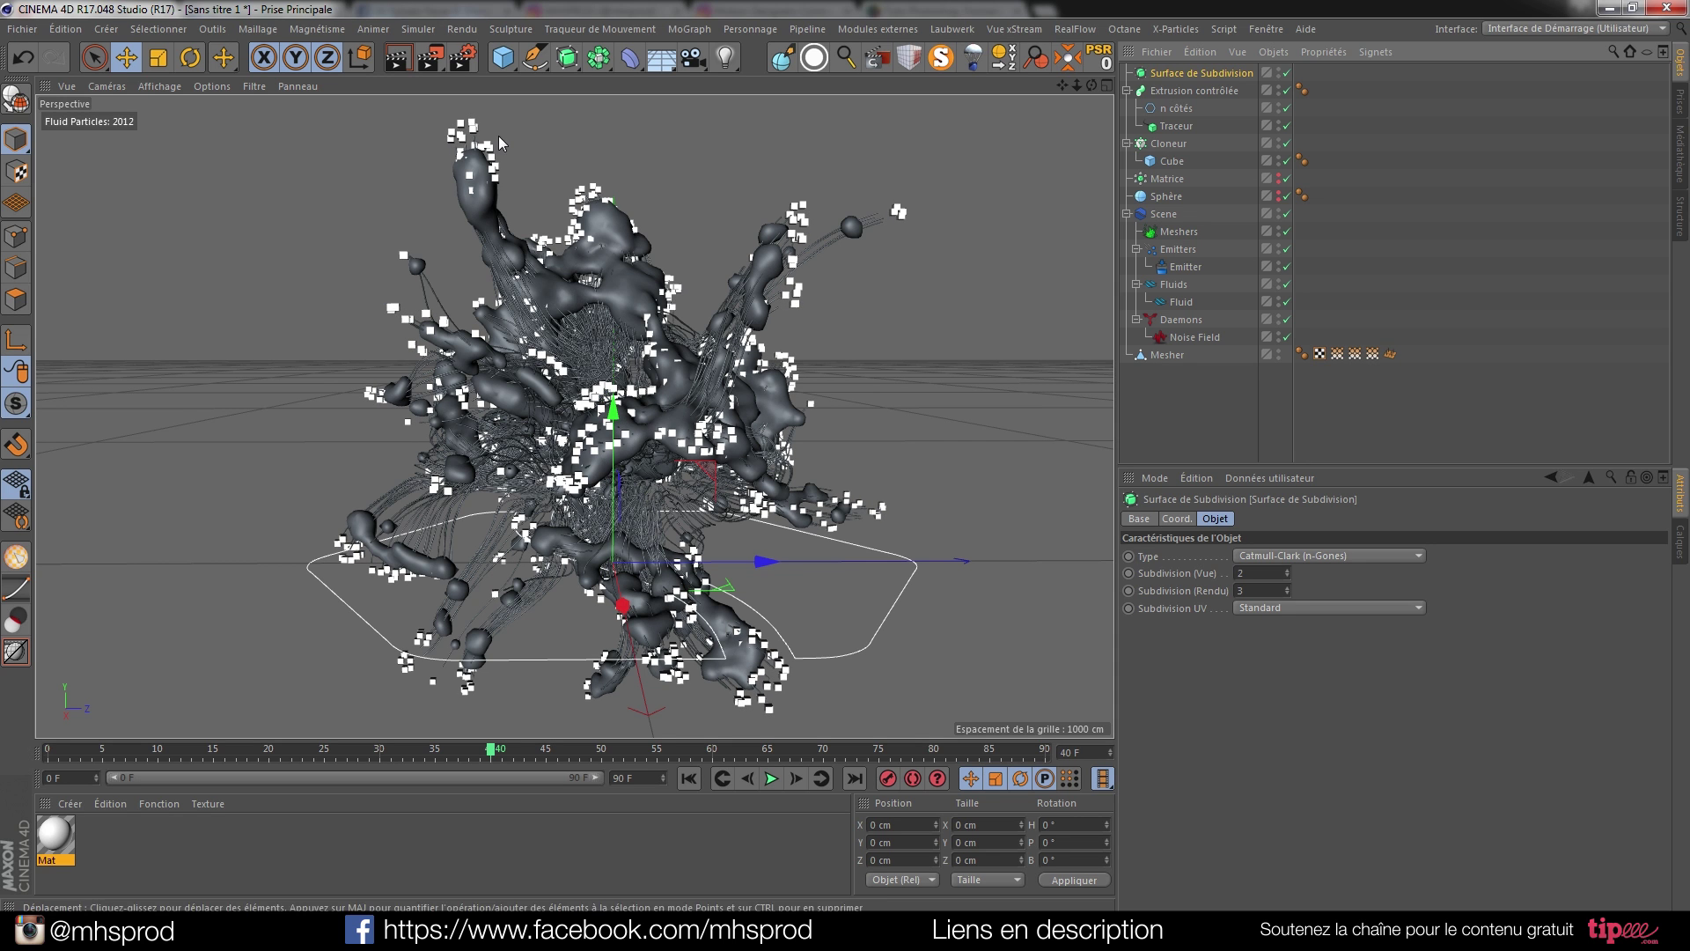
Set the render output size to 1000 x 1000 pixels and check the square framing of the splash.
{"action": "left_click", "coordinate": [459, 60]}
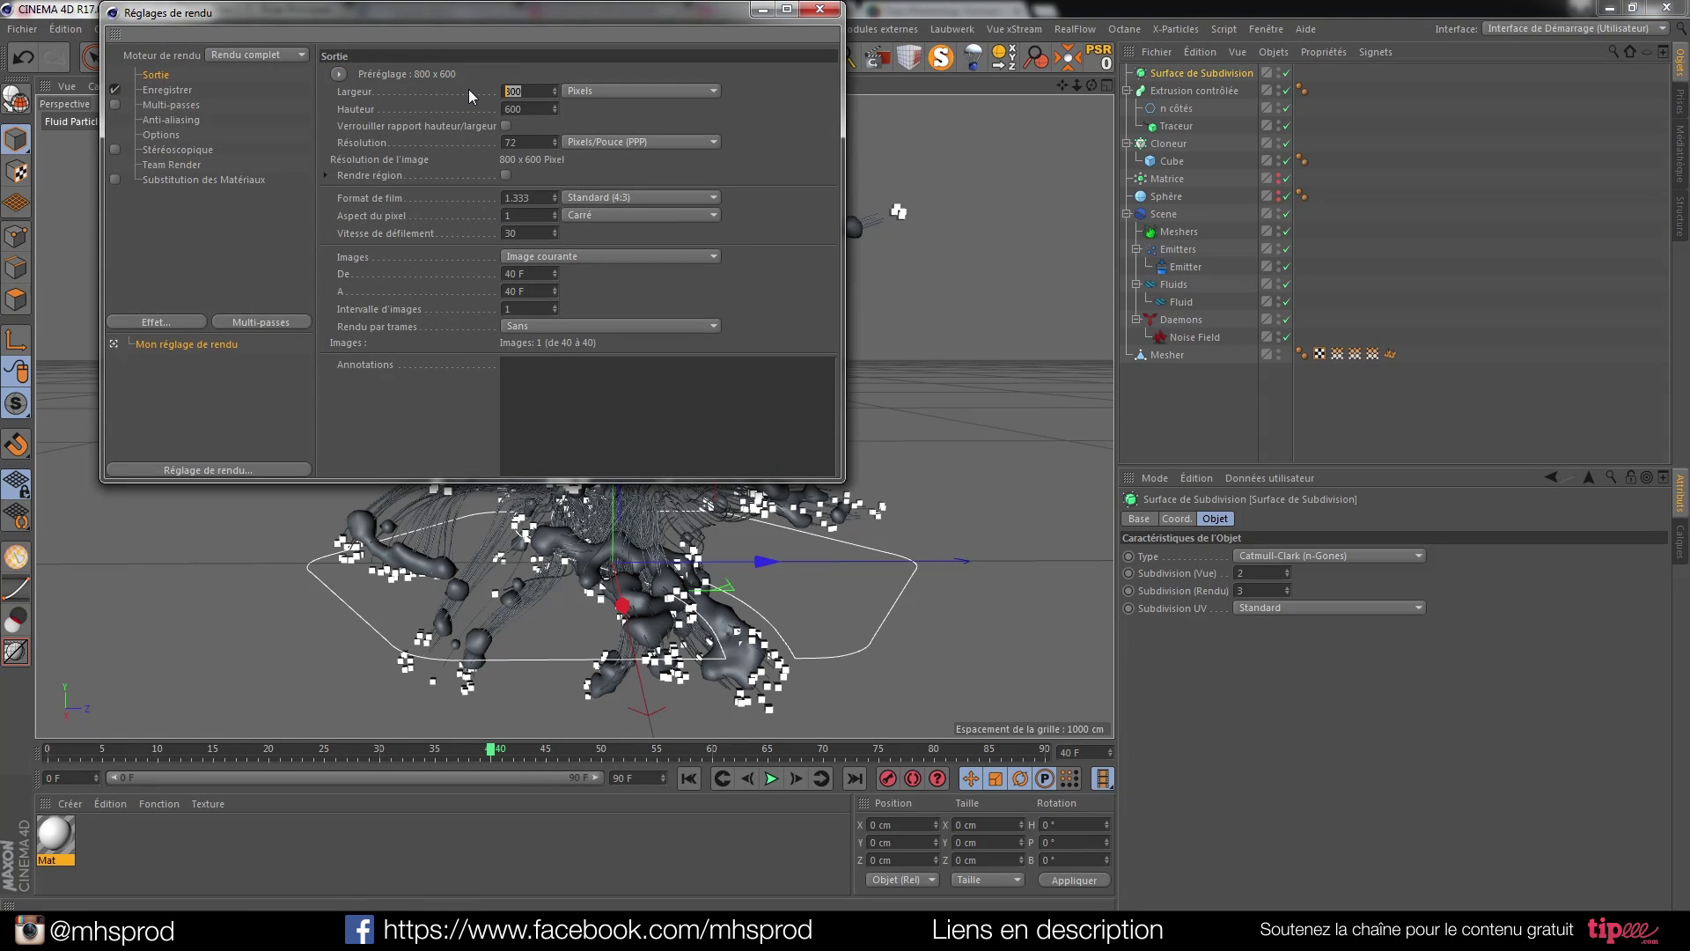
{"action": "type", "text": "1000"}
{"action": "key", "text": "Tab"}
{"action": "type", "text": "1000"}
{"action": "key", "text": "Return"}
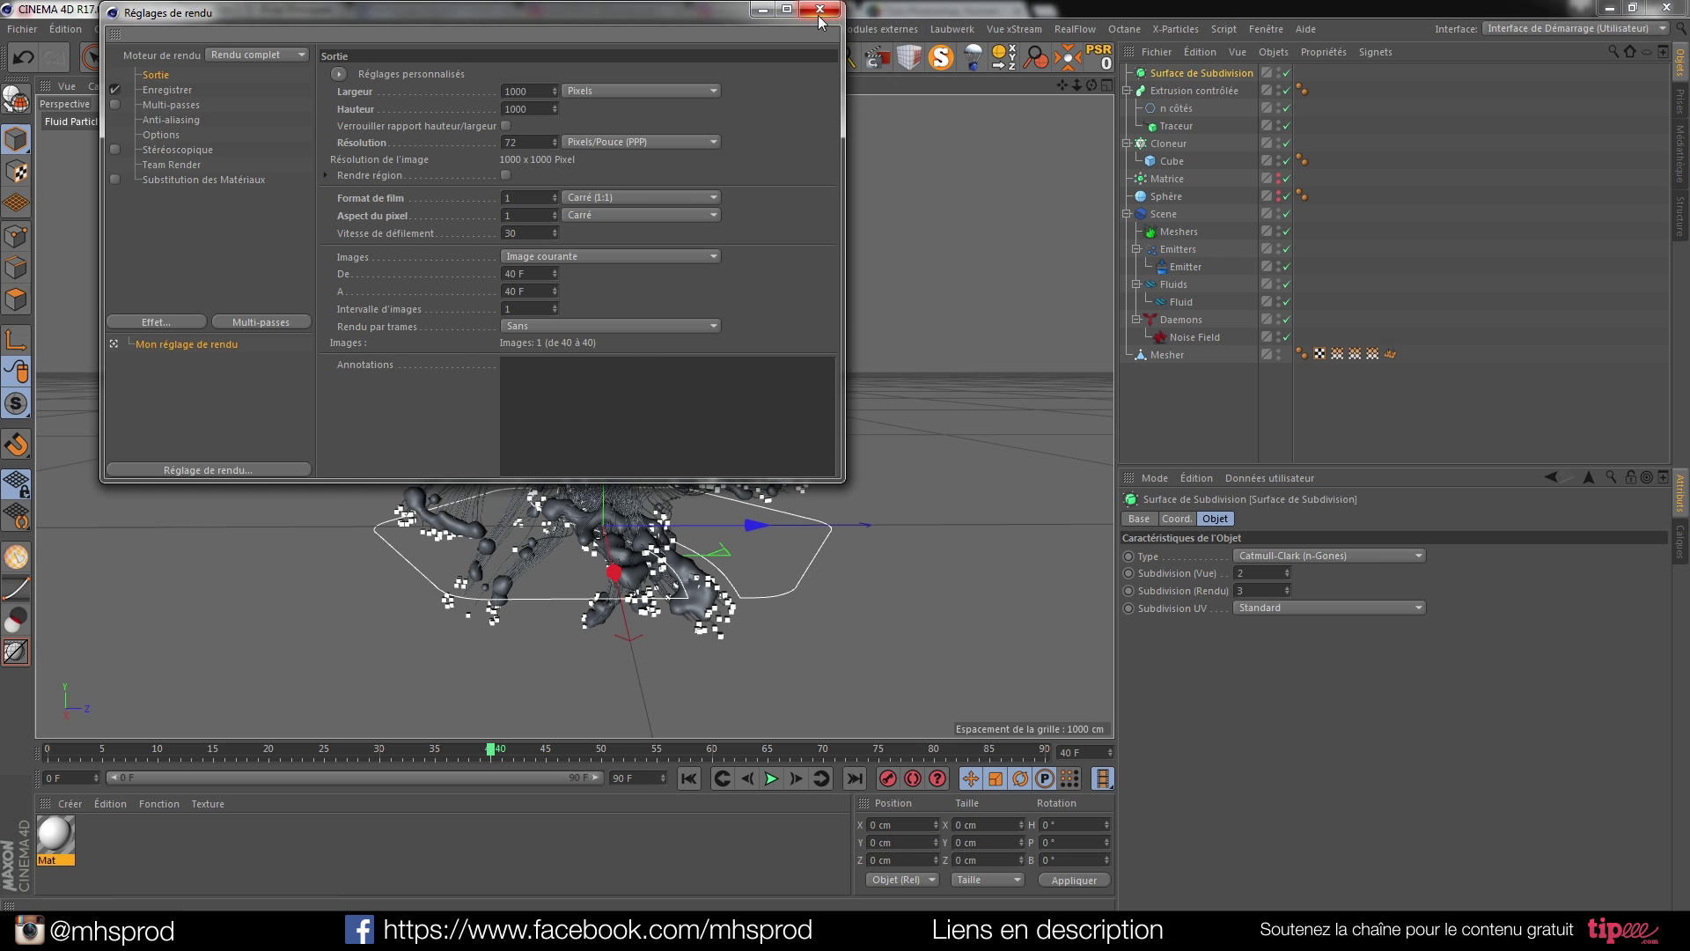
{"action": "left_click", "coordinate": [819, 8]}
{"action": "scroll", "coordinate": [607, 417], "scroll_direction": "up", "scroll_amount": 3}
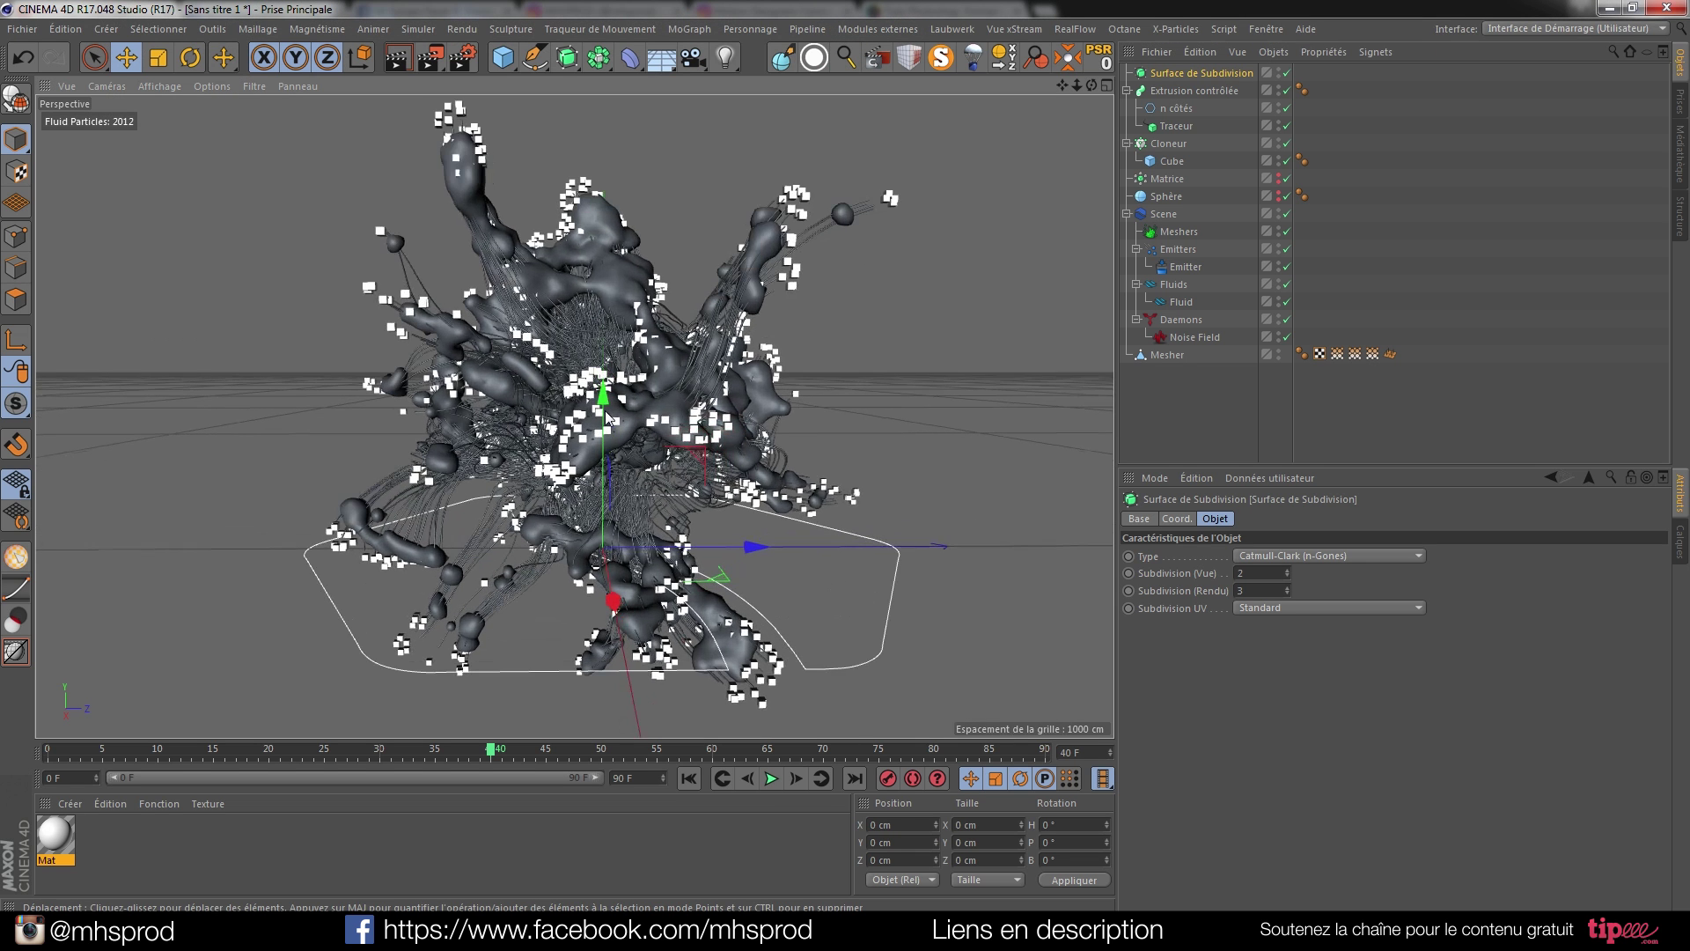
{"action": "scroll", "coordinate": [607, 417], "scroll_direction": "down", "scroll_amount": 3}
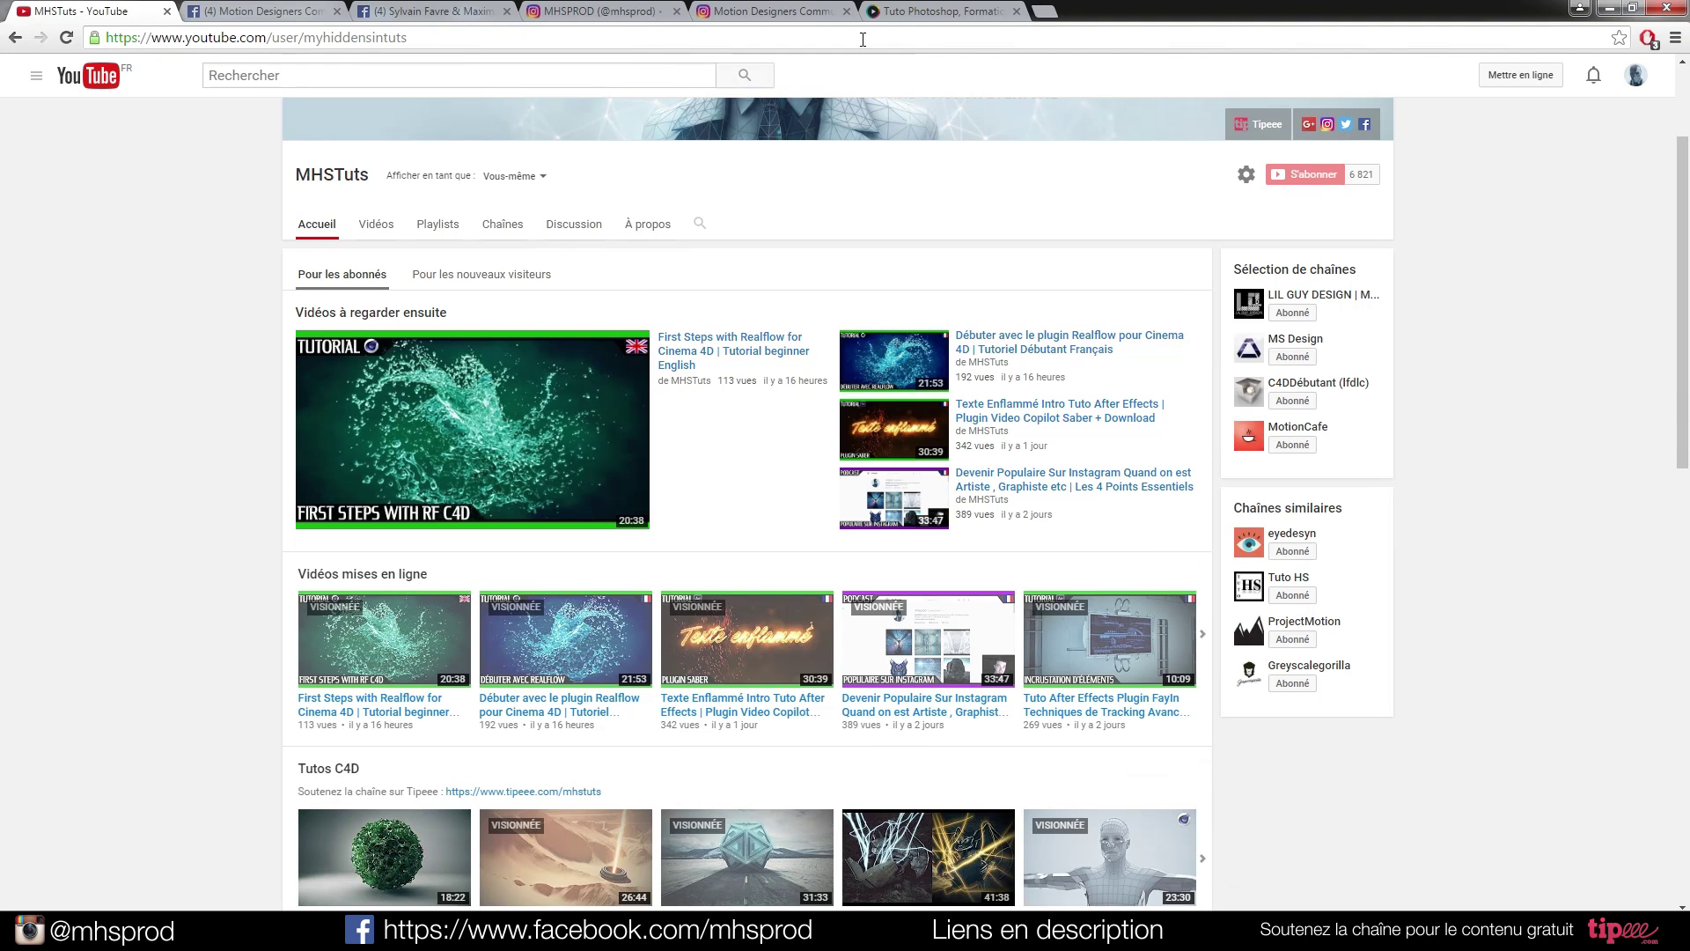
Switch to the browser's fr.tuto.com page, open the complete OctaneRender course, and look over its description.
{"action": "left_click", "coordinate": [920, 11]}
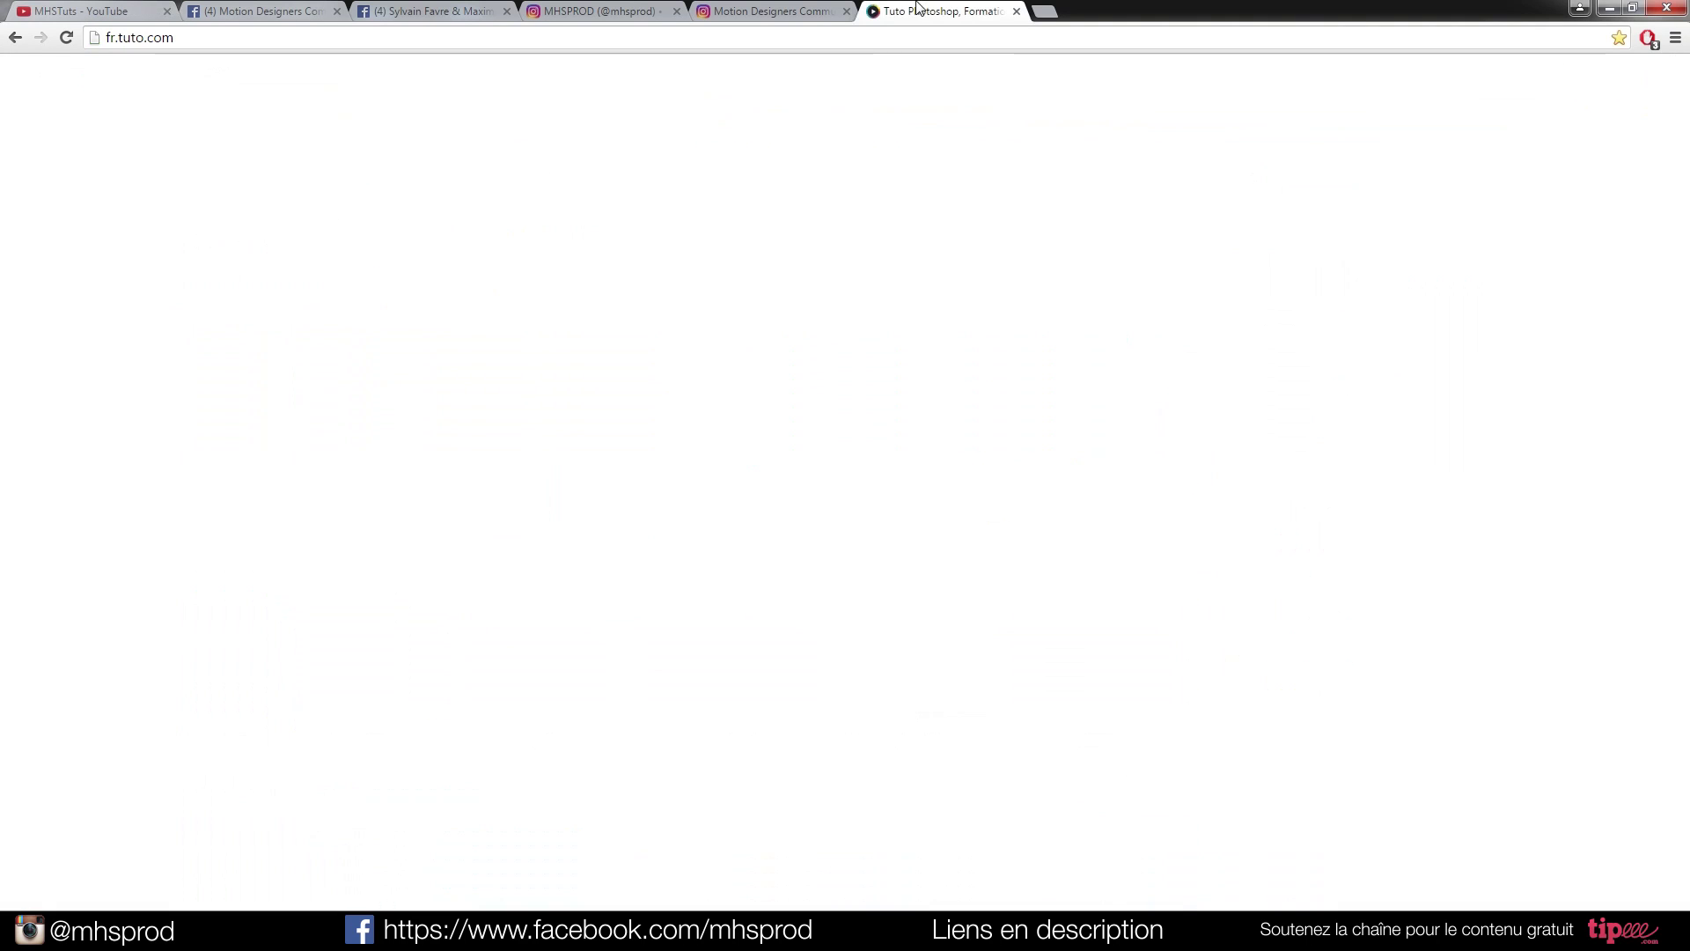
{"action": "scroll", "coordinate": [1328, 623], "scroll_direction": "down", "scroll_amount": 7}
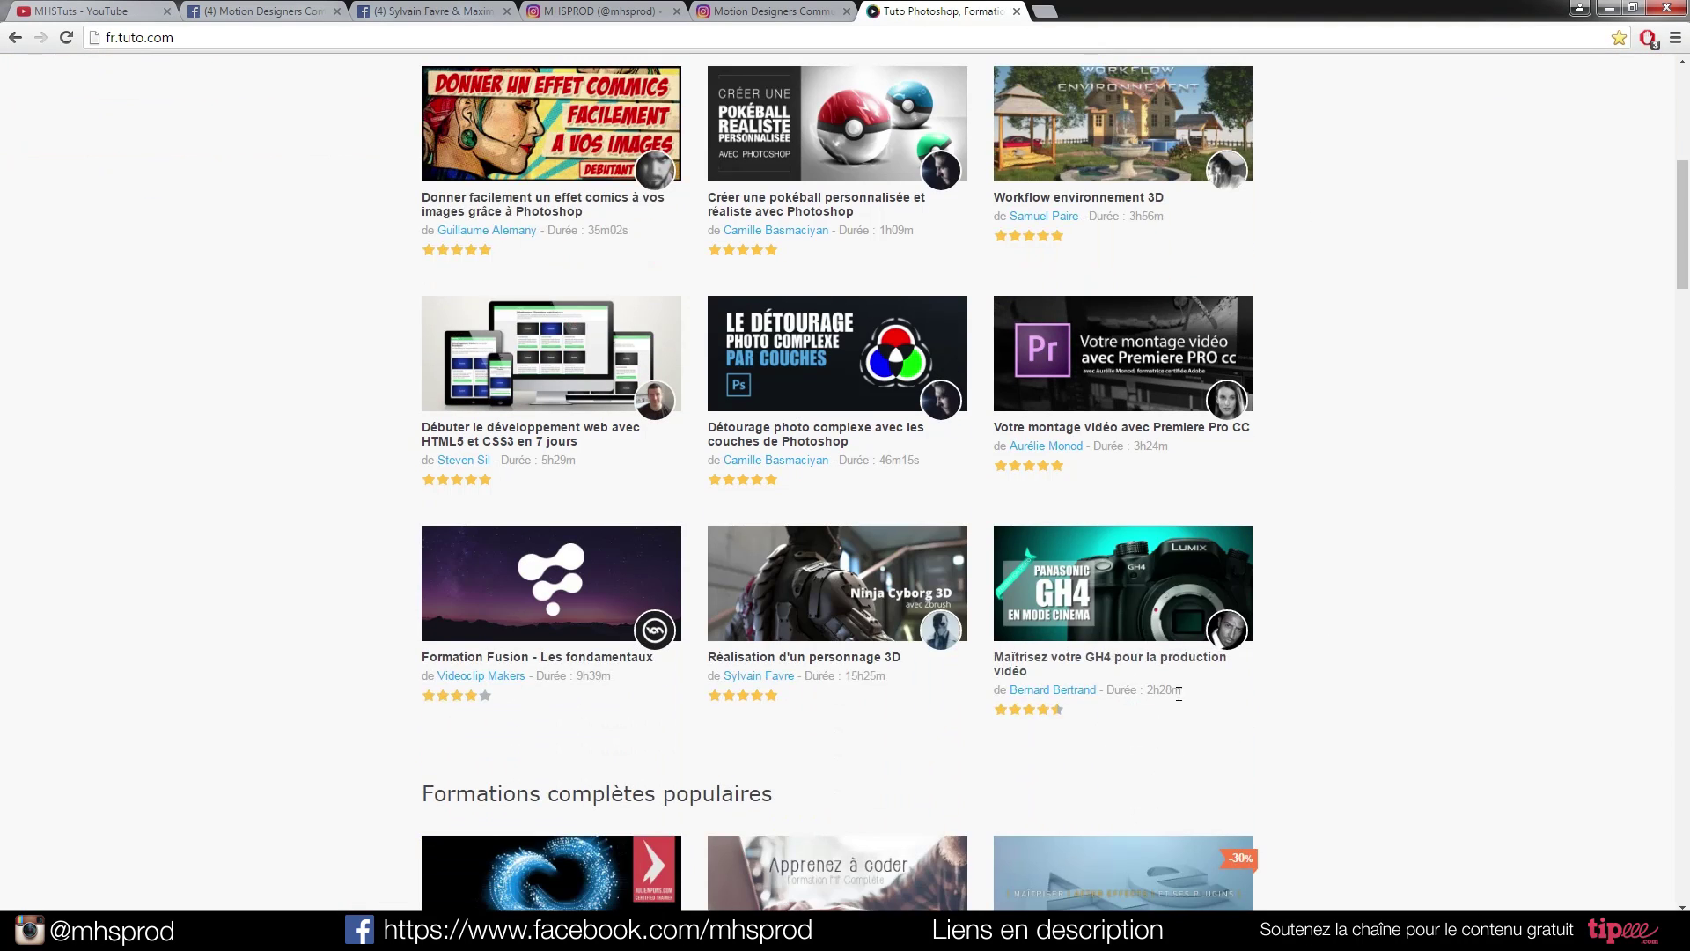
{"action": "scroll", "coordinate": [1165, 669], "scroll_direction": "down", "scroll_amount": 6}
{"action": "left_click", "coordinate": [1132, 655]}
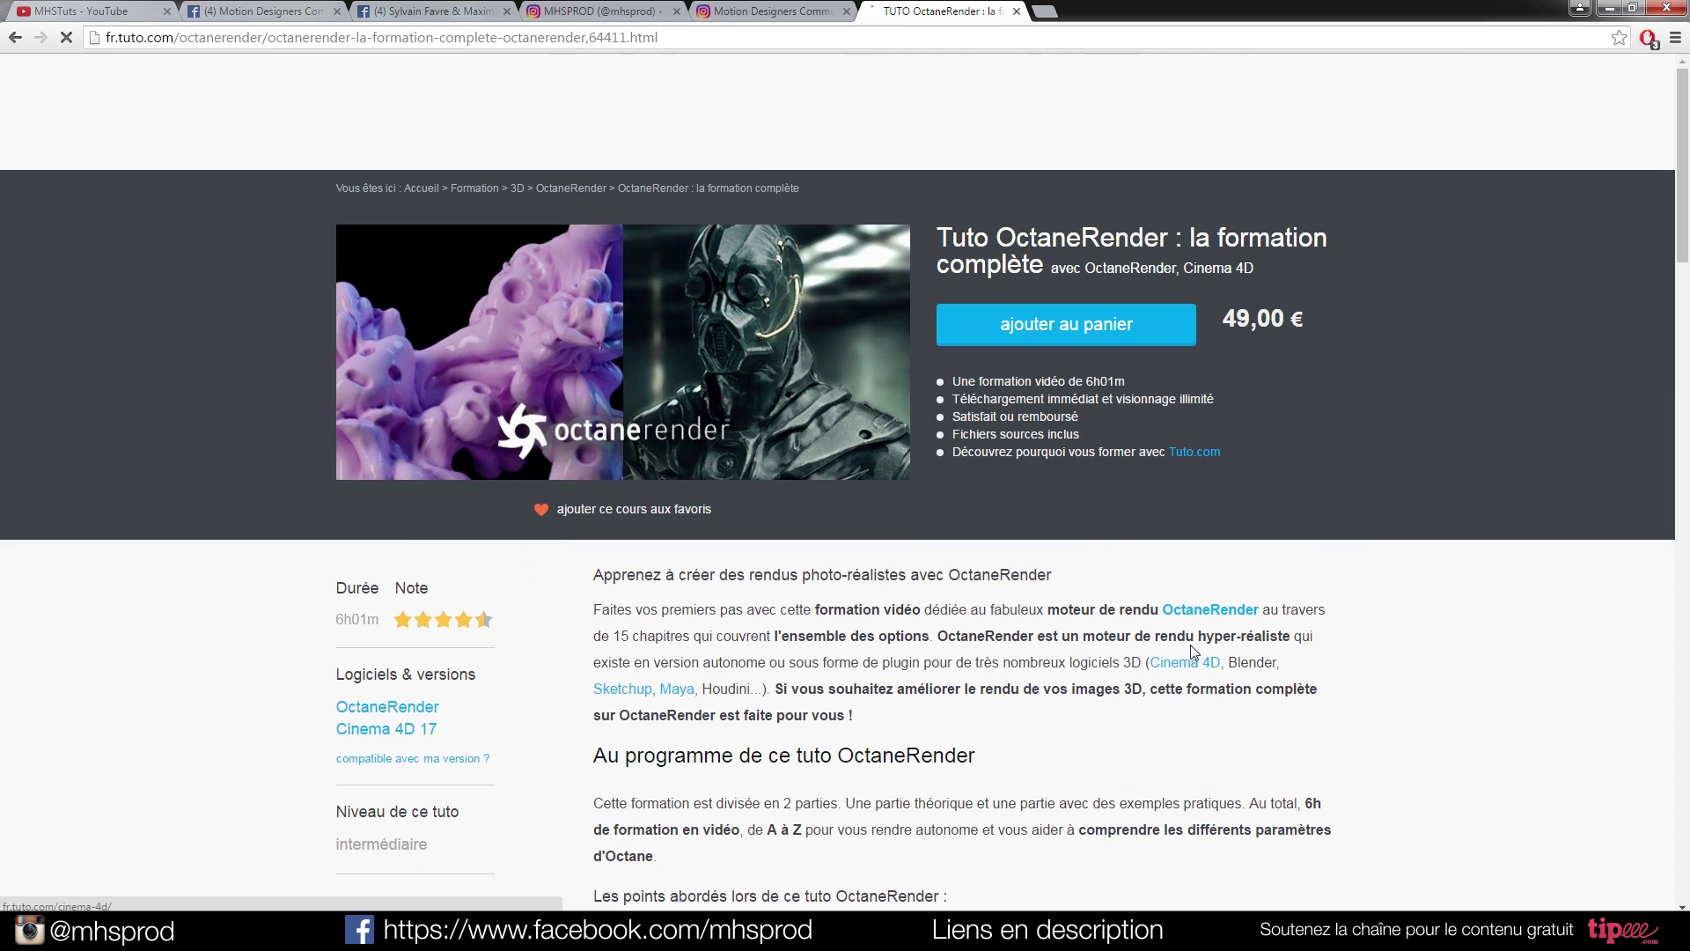
{"action": "scroll", "coordinate": [669, 370], "scroll_direction": "down", "scroll_amount": 2}
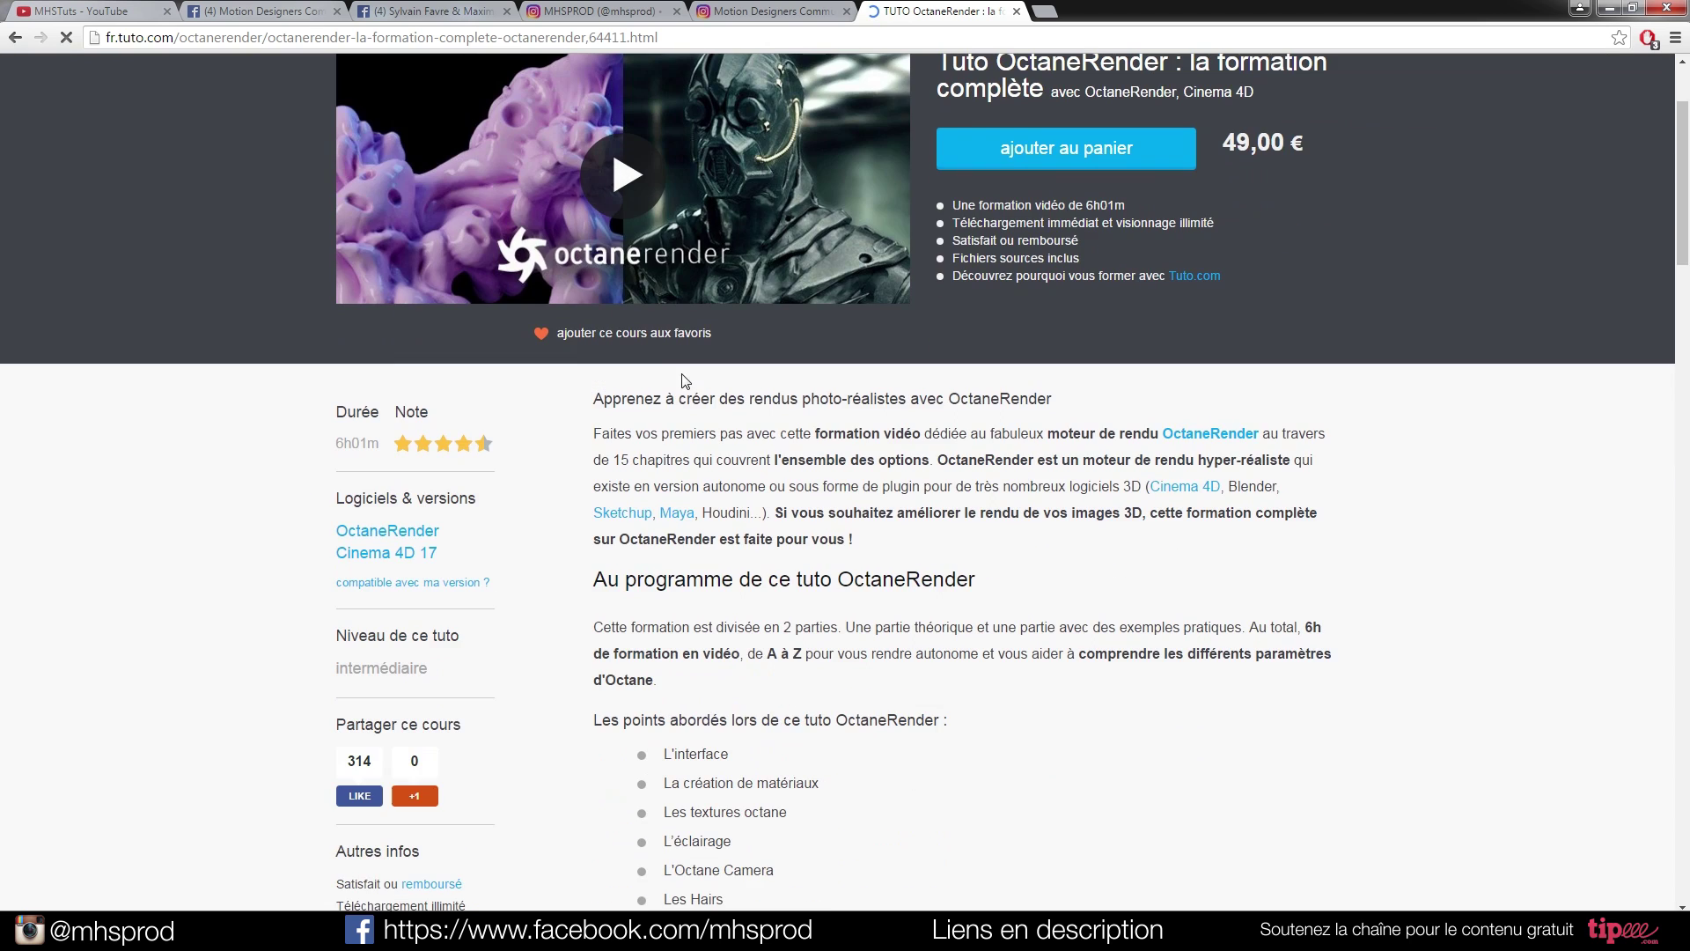
{"action": "scroll", "coordinate": [669, 370], "scroll_direction": "up", "scroll_amount": 2}
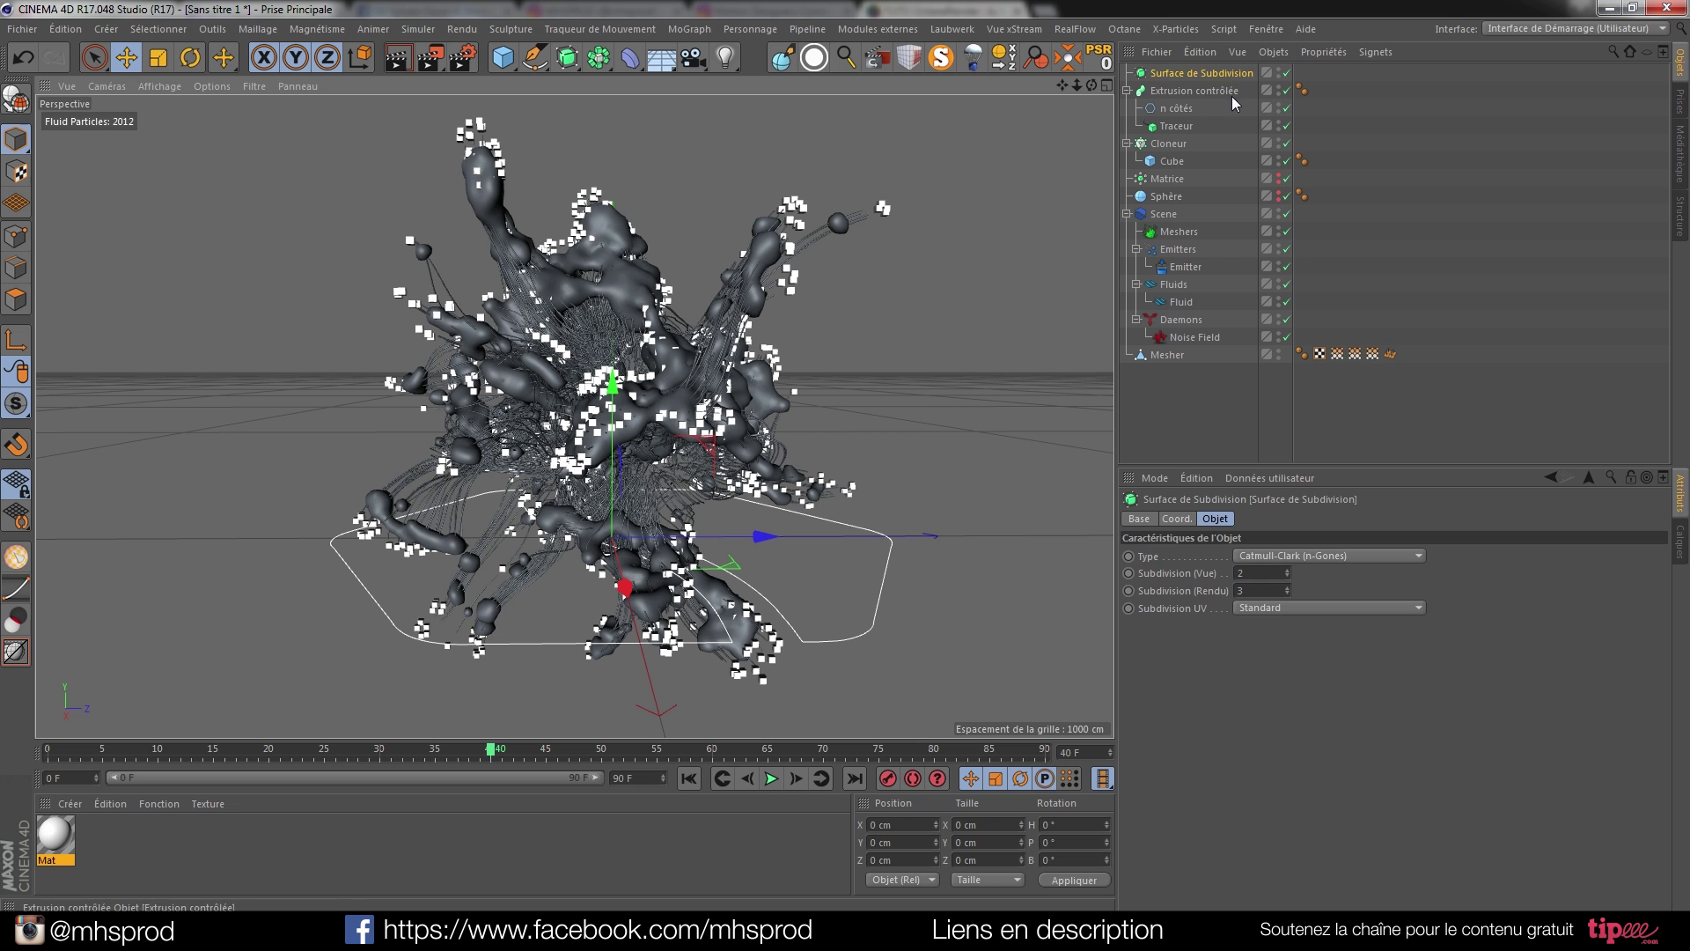
Switch back to Cinema 4D and open the RealFlow Scene object's Display settings.
{"action": "left_click", "coordinate": [1166, 215]}
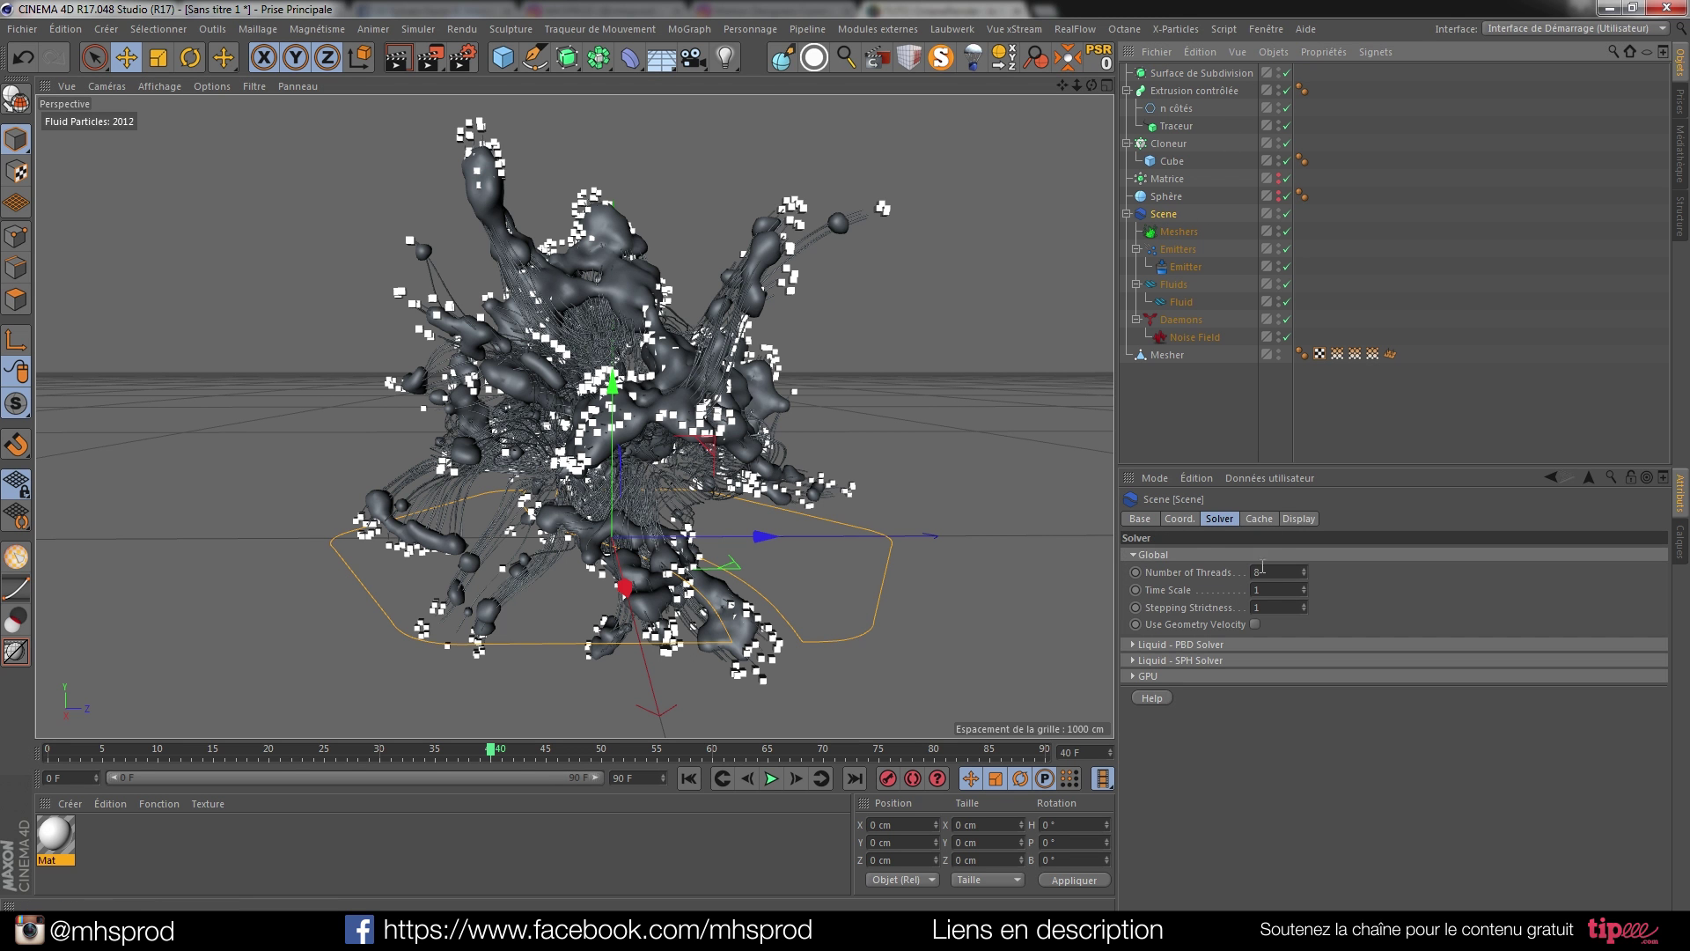
{"action": "left_click", "coordinate": [1299, 519]}
{"action": "left_click", "coordinate": [1203, 555]}
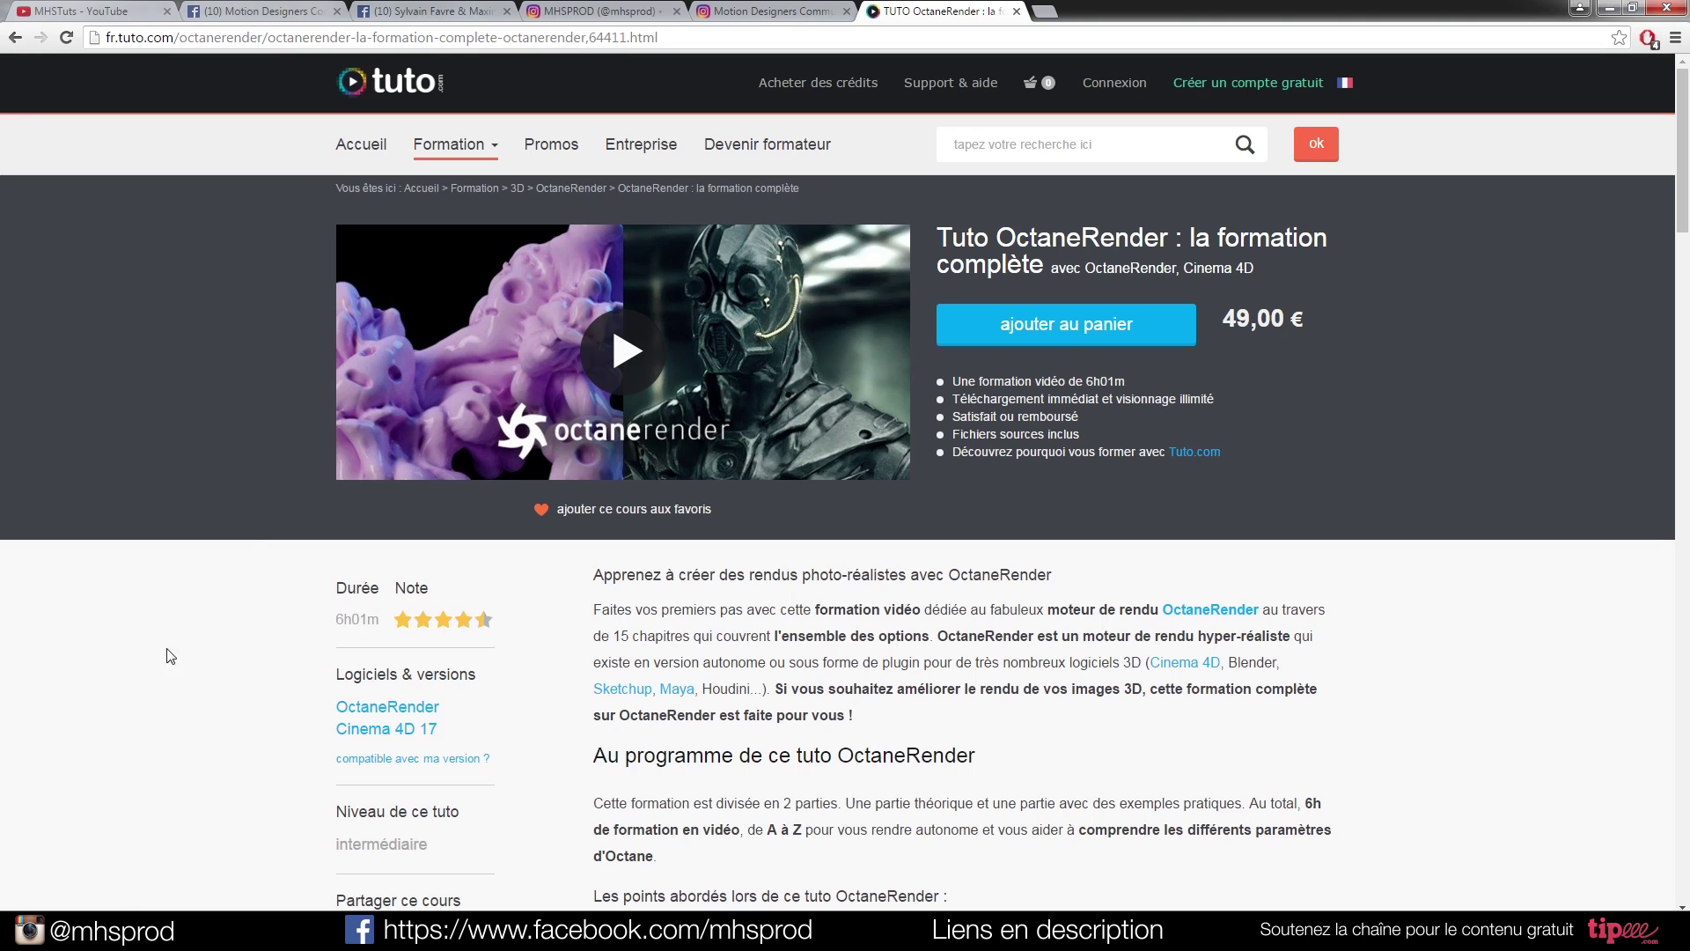
Switch to the browser and look through the YouTube channel, Motion Designers Community group, MHSPROD social pages, and OctaneRender course programme.
{"action": "left_click", "coordinate": [128, 13]}
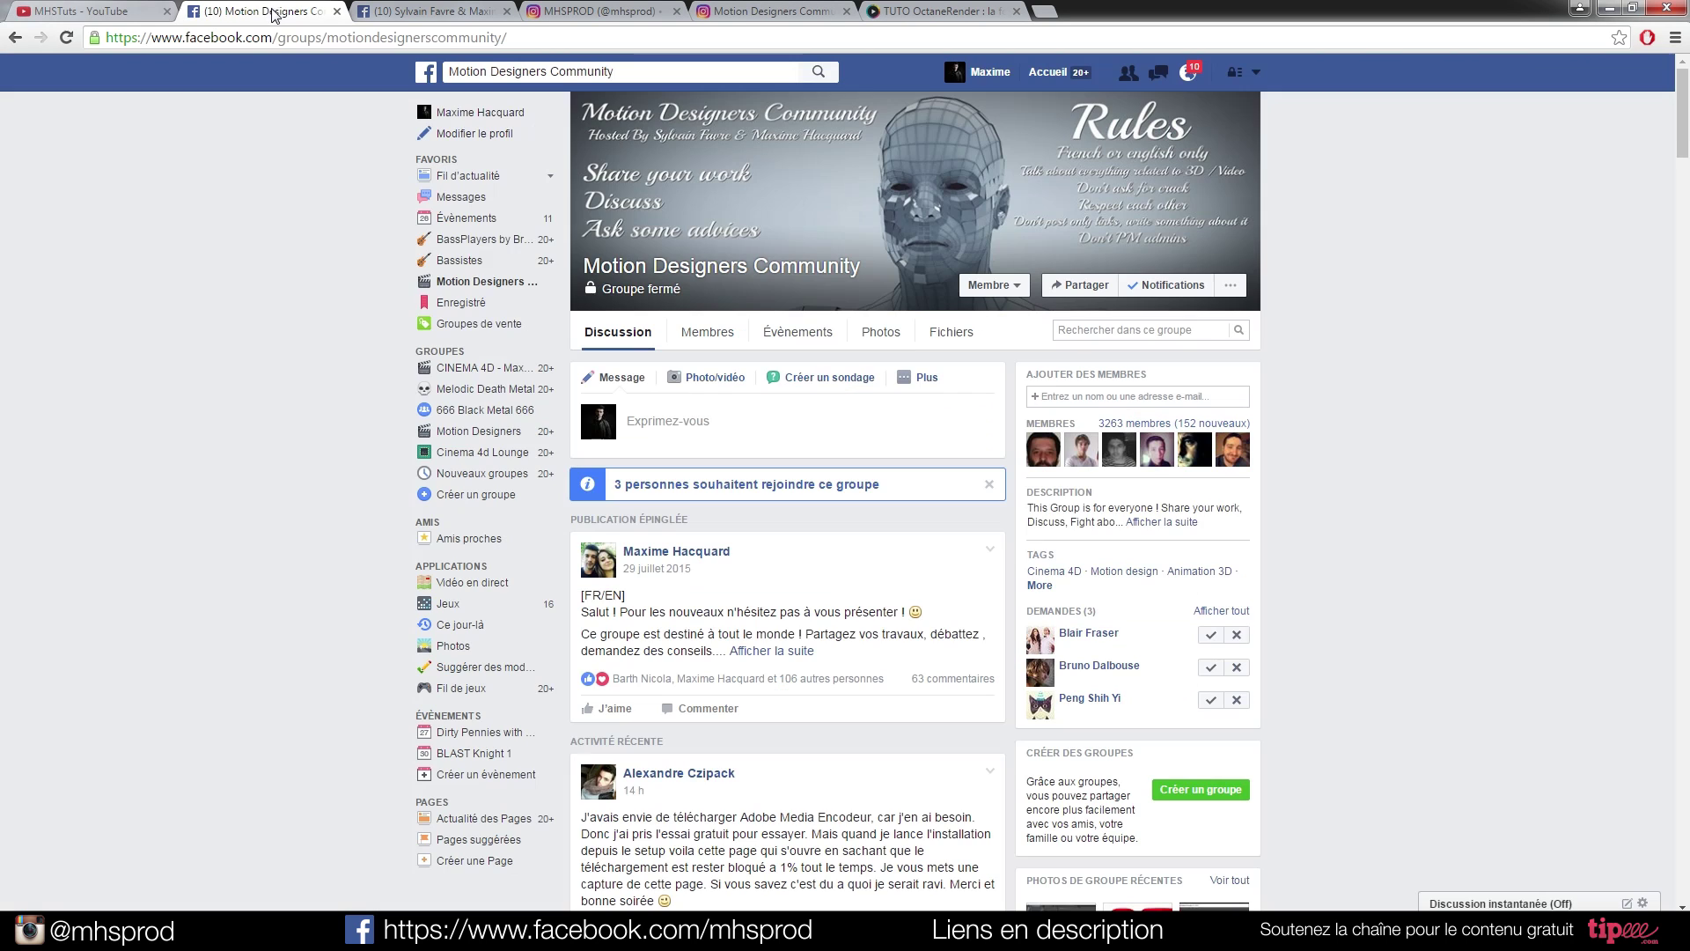
{"action": "left_click", "coordinate": [276, 13]}
{"action": "left_click", "coordinate": [427, 13]}
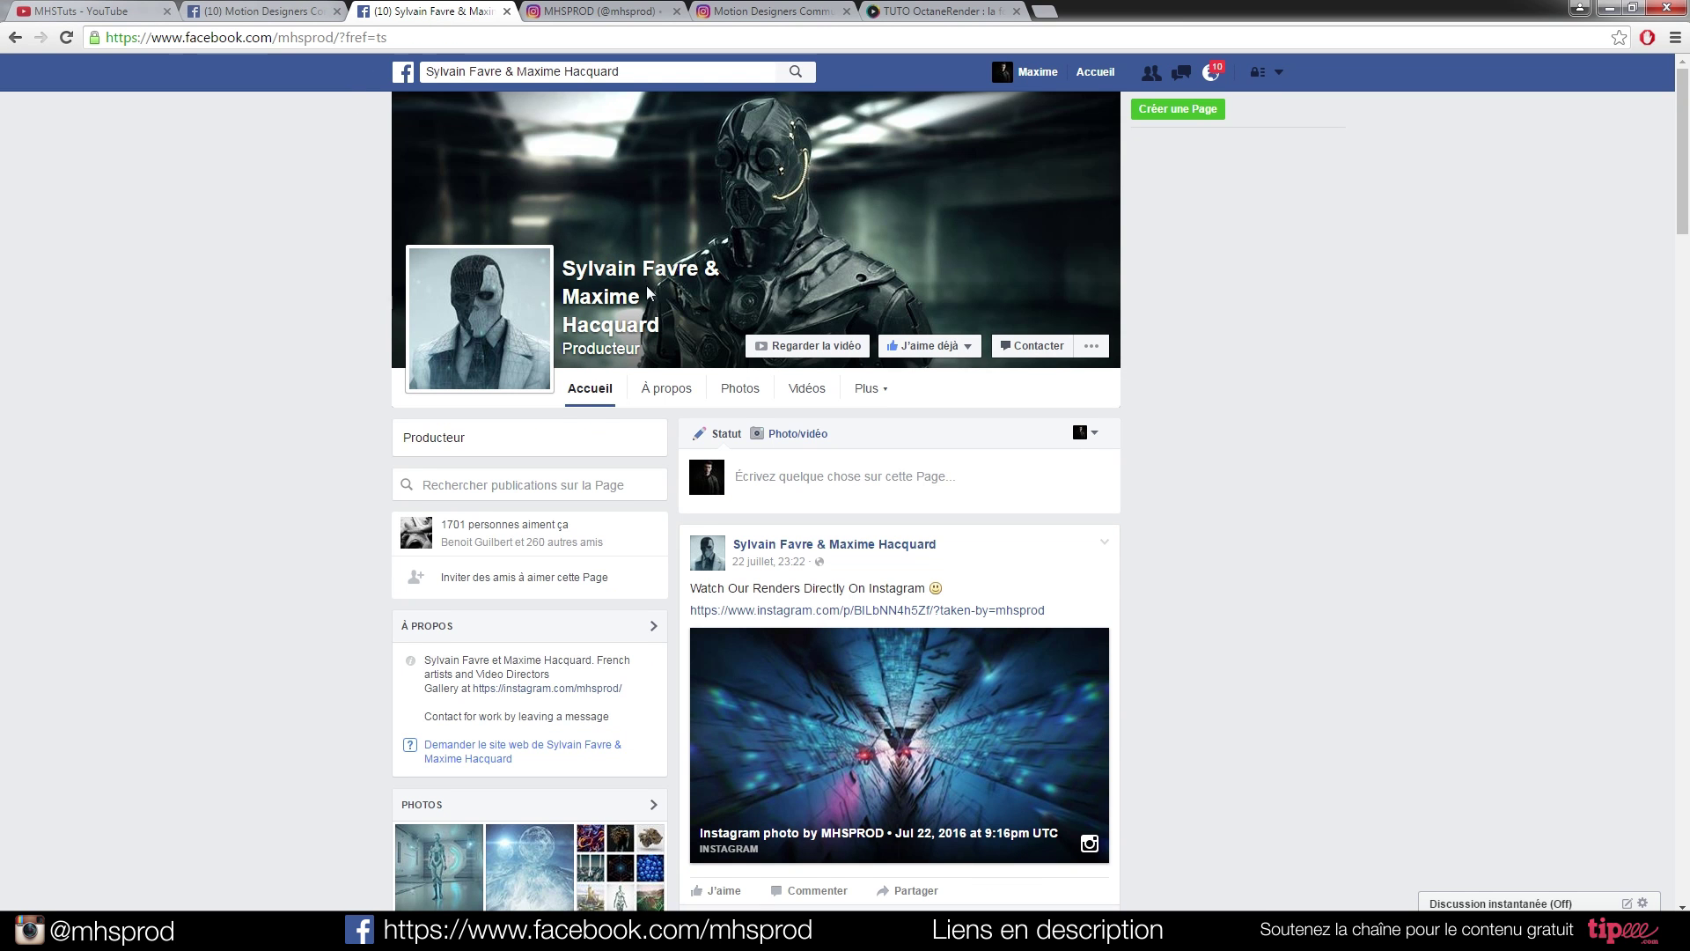
{"action": "scroll", "coordinate": [648, 292], "scroll_direction": "down", "scroll_amount": 3}
{"action": "left_click", "coordinate": [601, 13]}
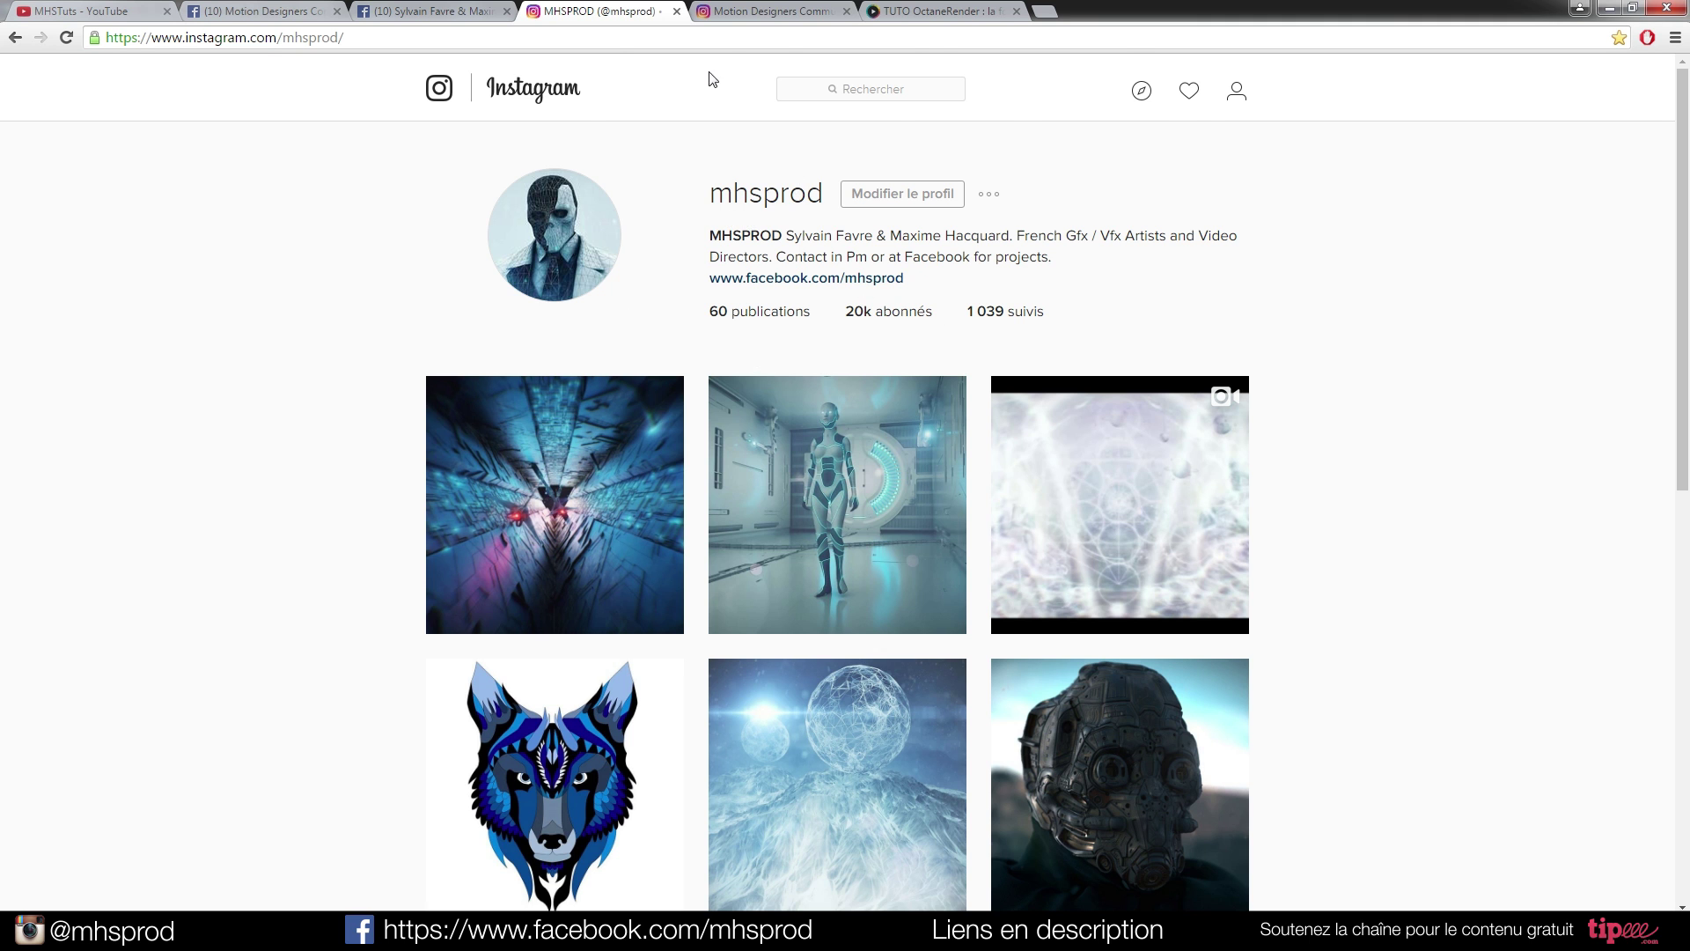
{"action": "left_click", "coordinate": [759, 12]}
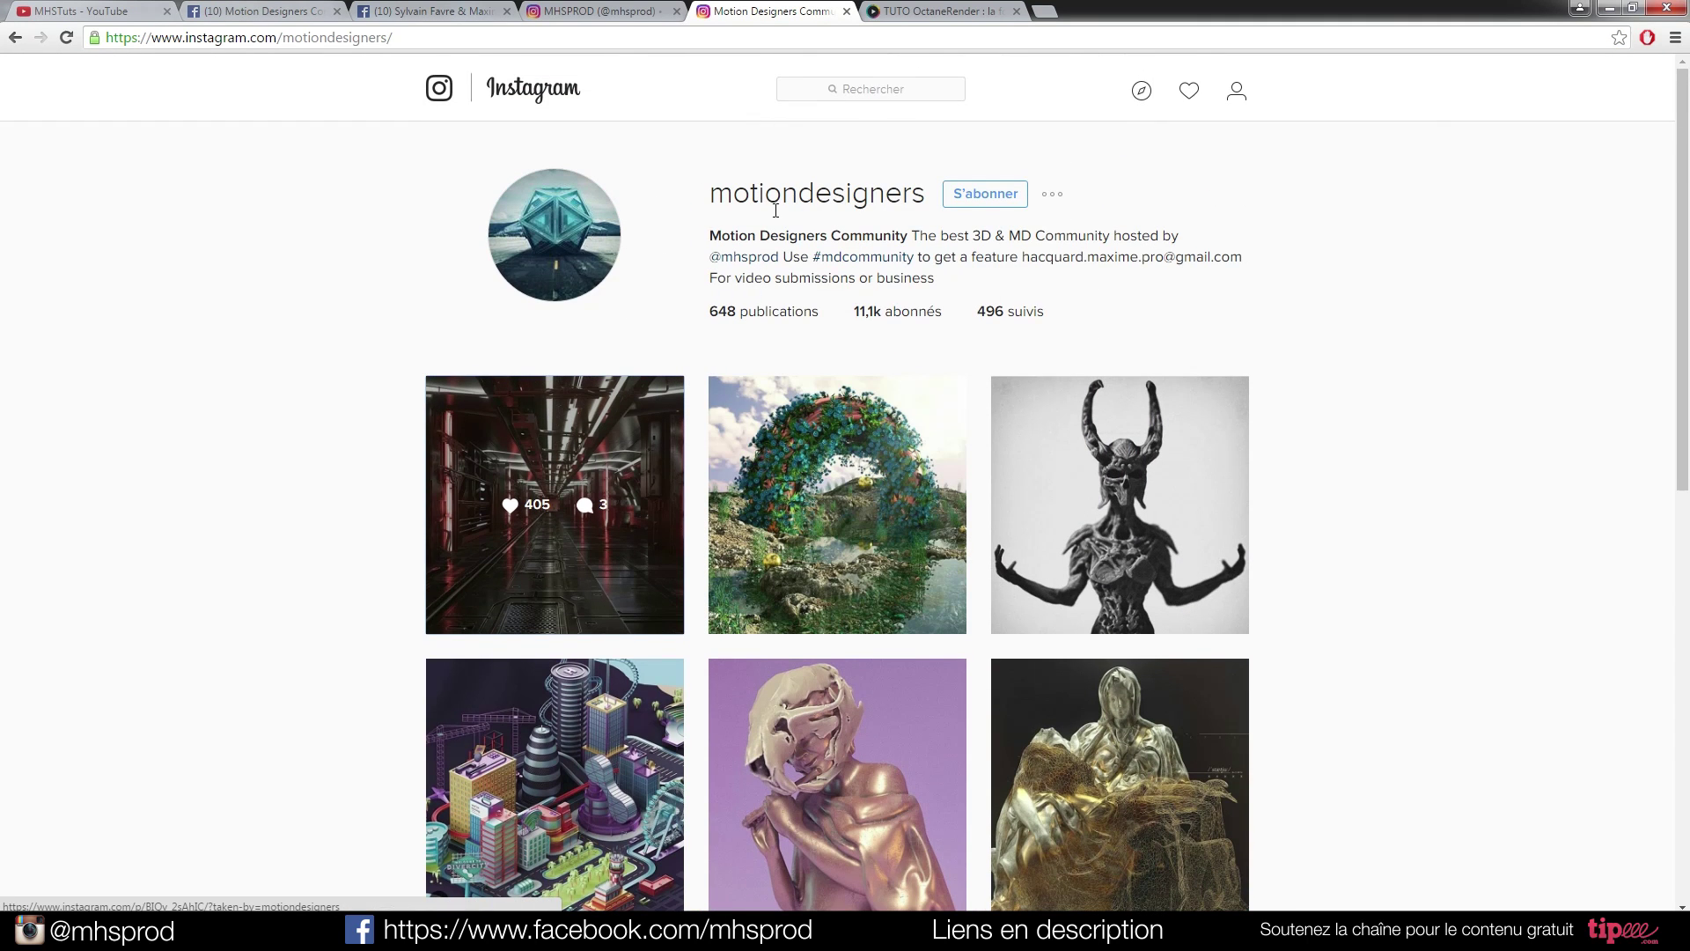
{"action": "left_click", "coordinate": [927, 12]}
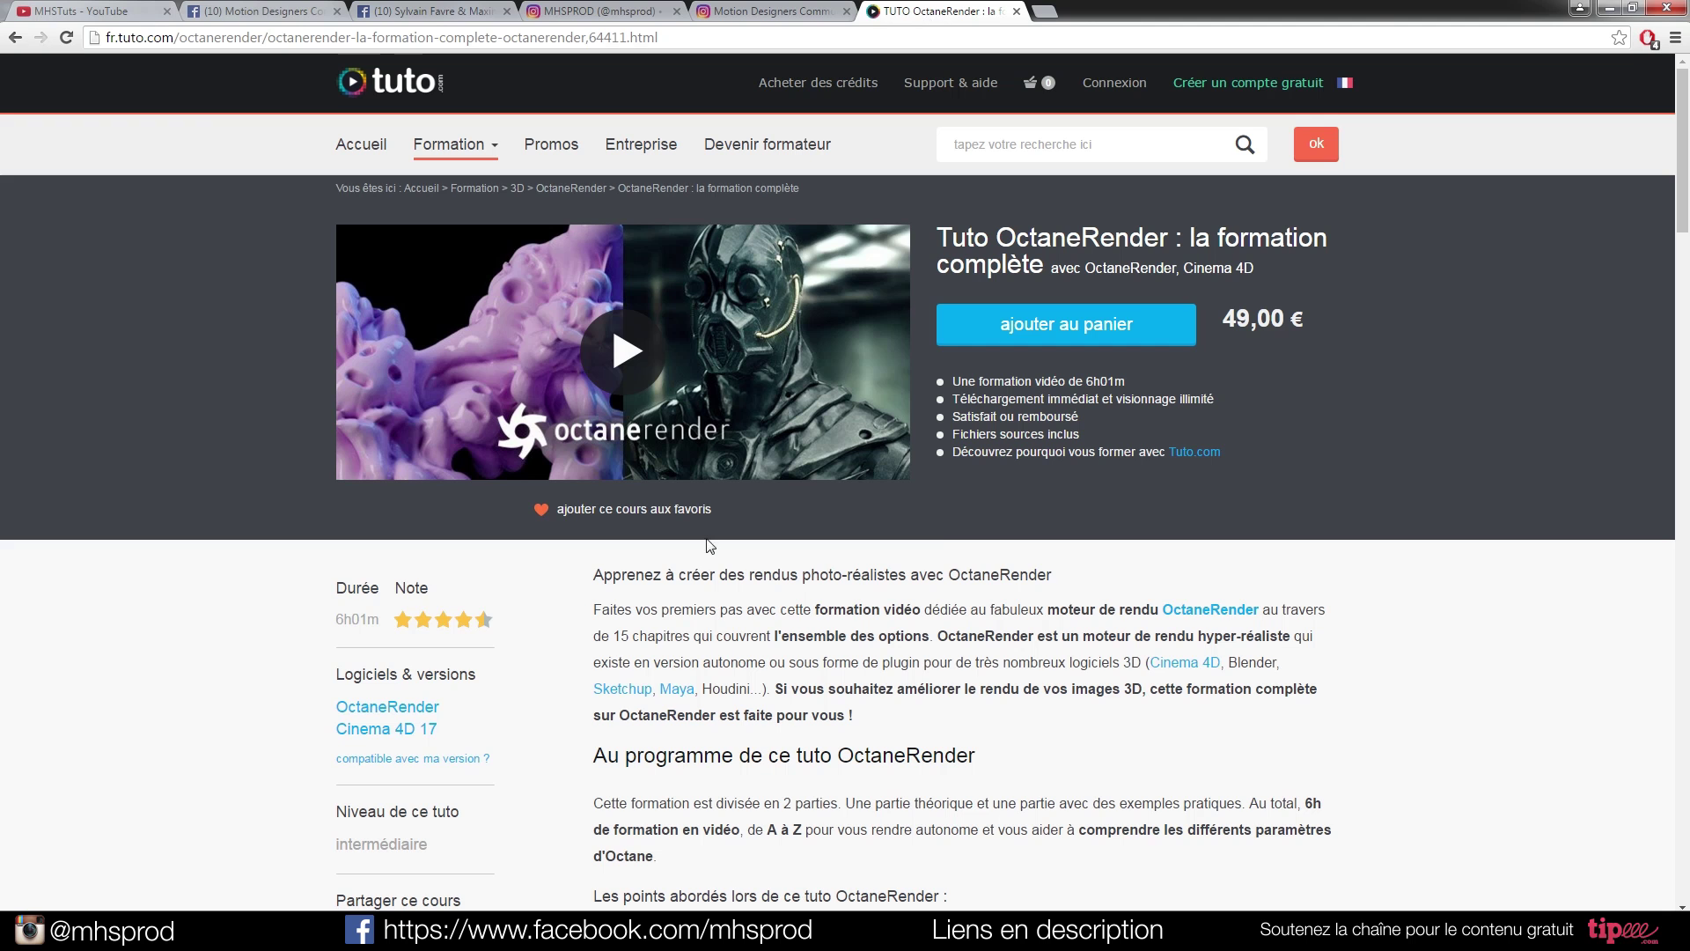
{"action": "scroll", "coordinate": [844, 509], "scroll_direction": "down", "scroll_amount": 9}
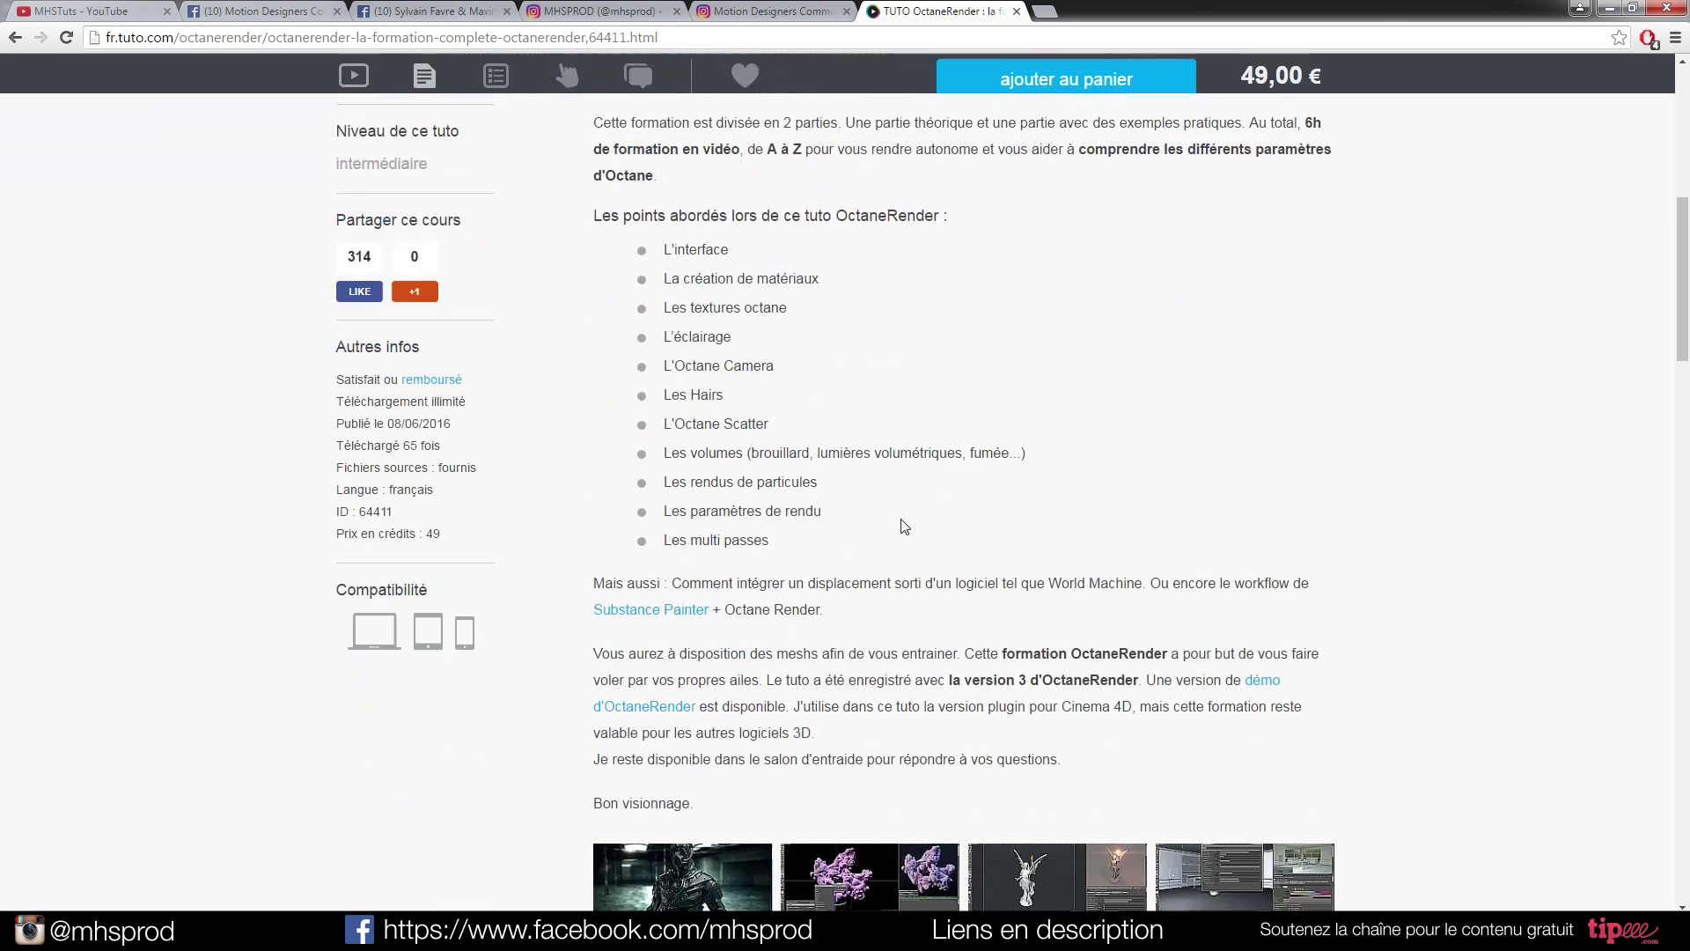
Look over the OctaneRender course's table of contents, view the armoured robot preview image enlarged, and return to the course overview.
{"action": "scroll", "coordinate": [473, 447], "scroll_direction": "down", "scroll_amount": 15}
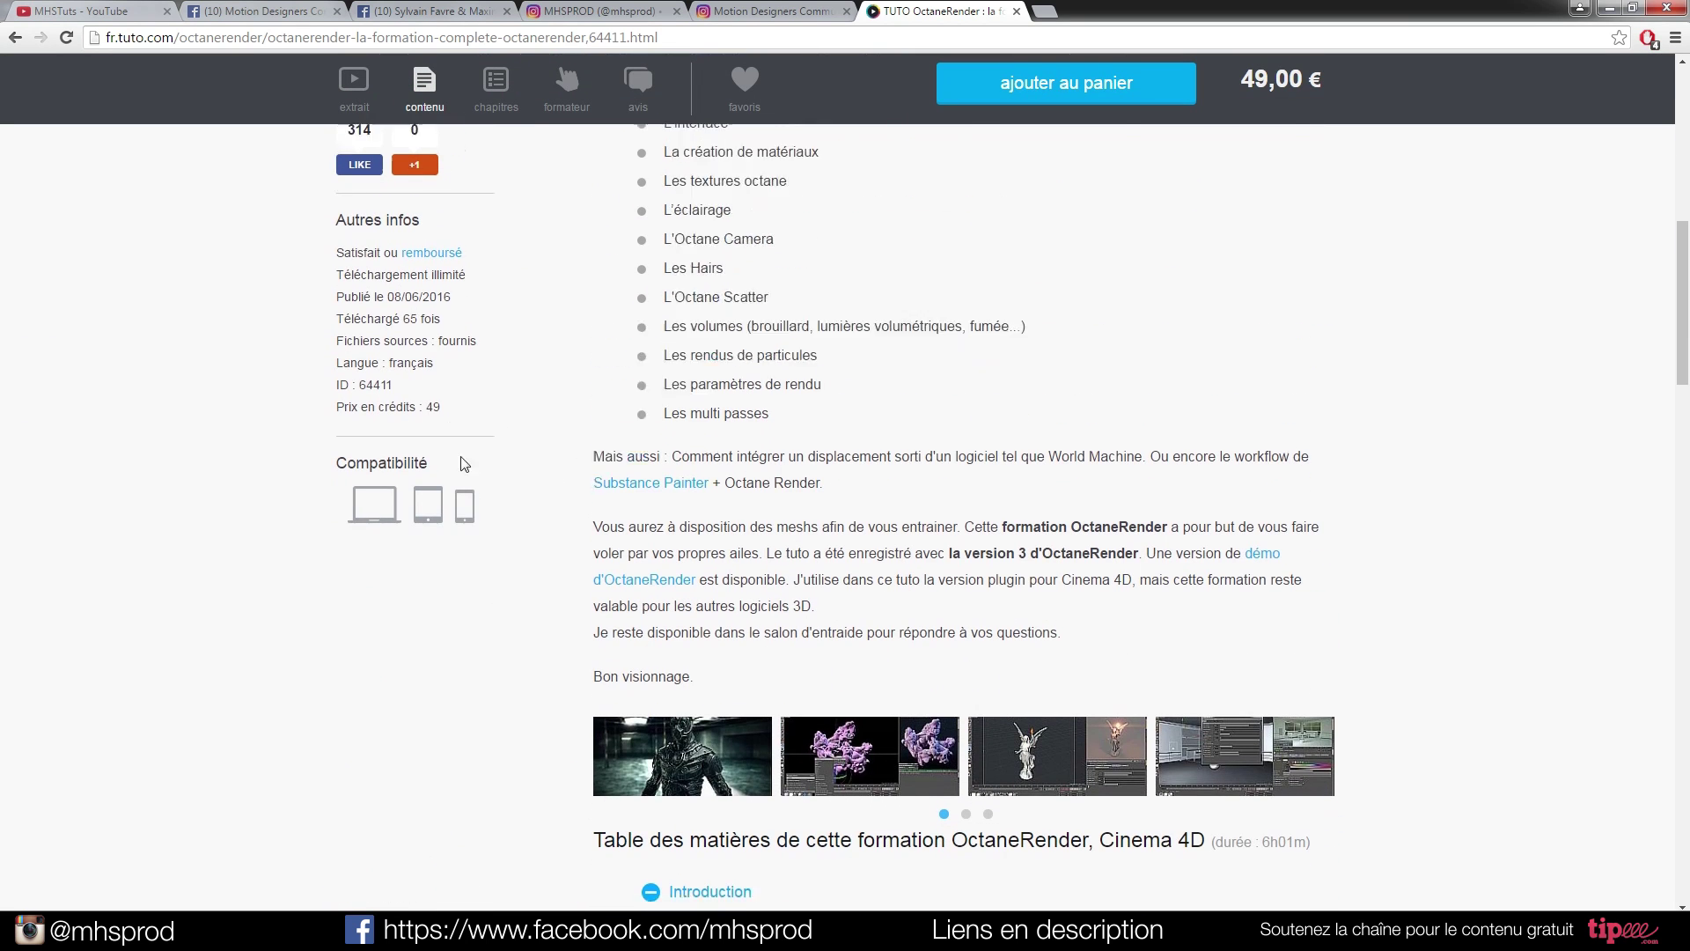
{"action": "scroll", "coordinate": [472, 504], "scroll_direction": "up", "scroll_amount": 10}
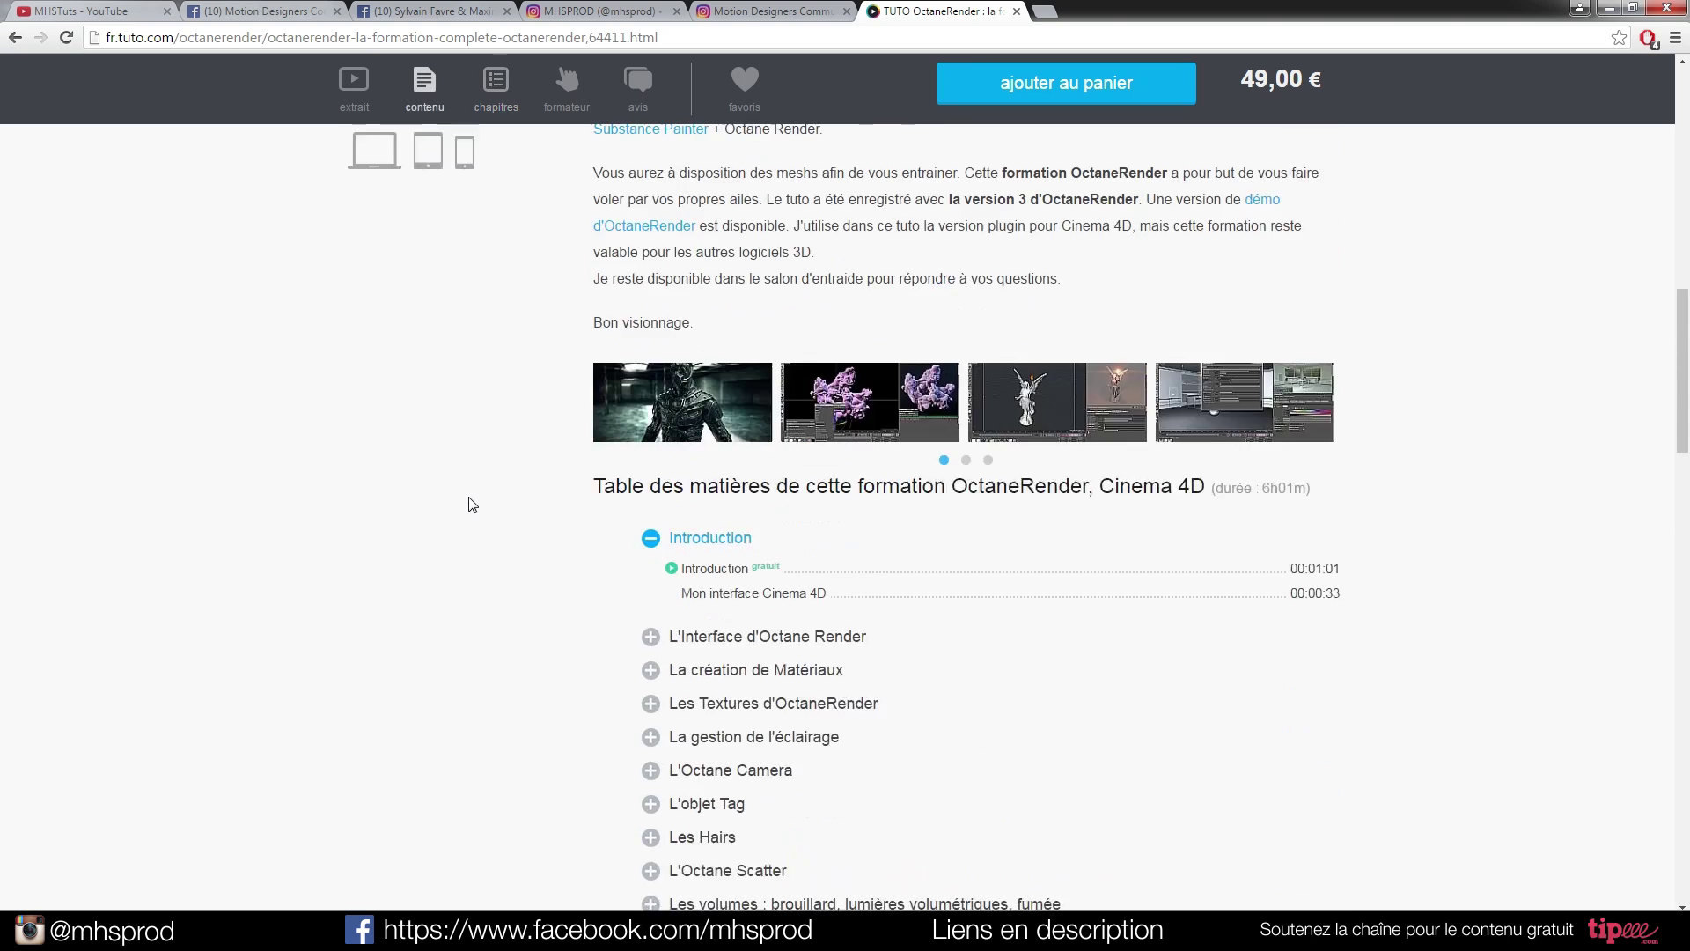
{"action": "left_click", "coordinate": [808, 570]}
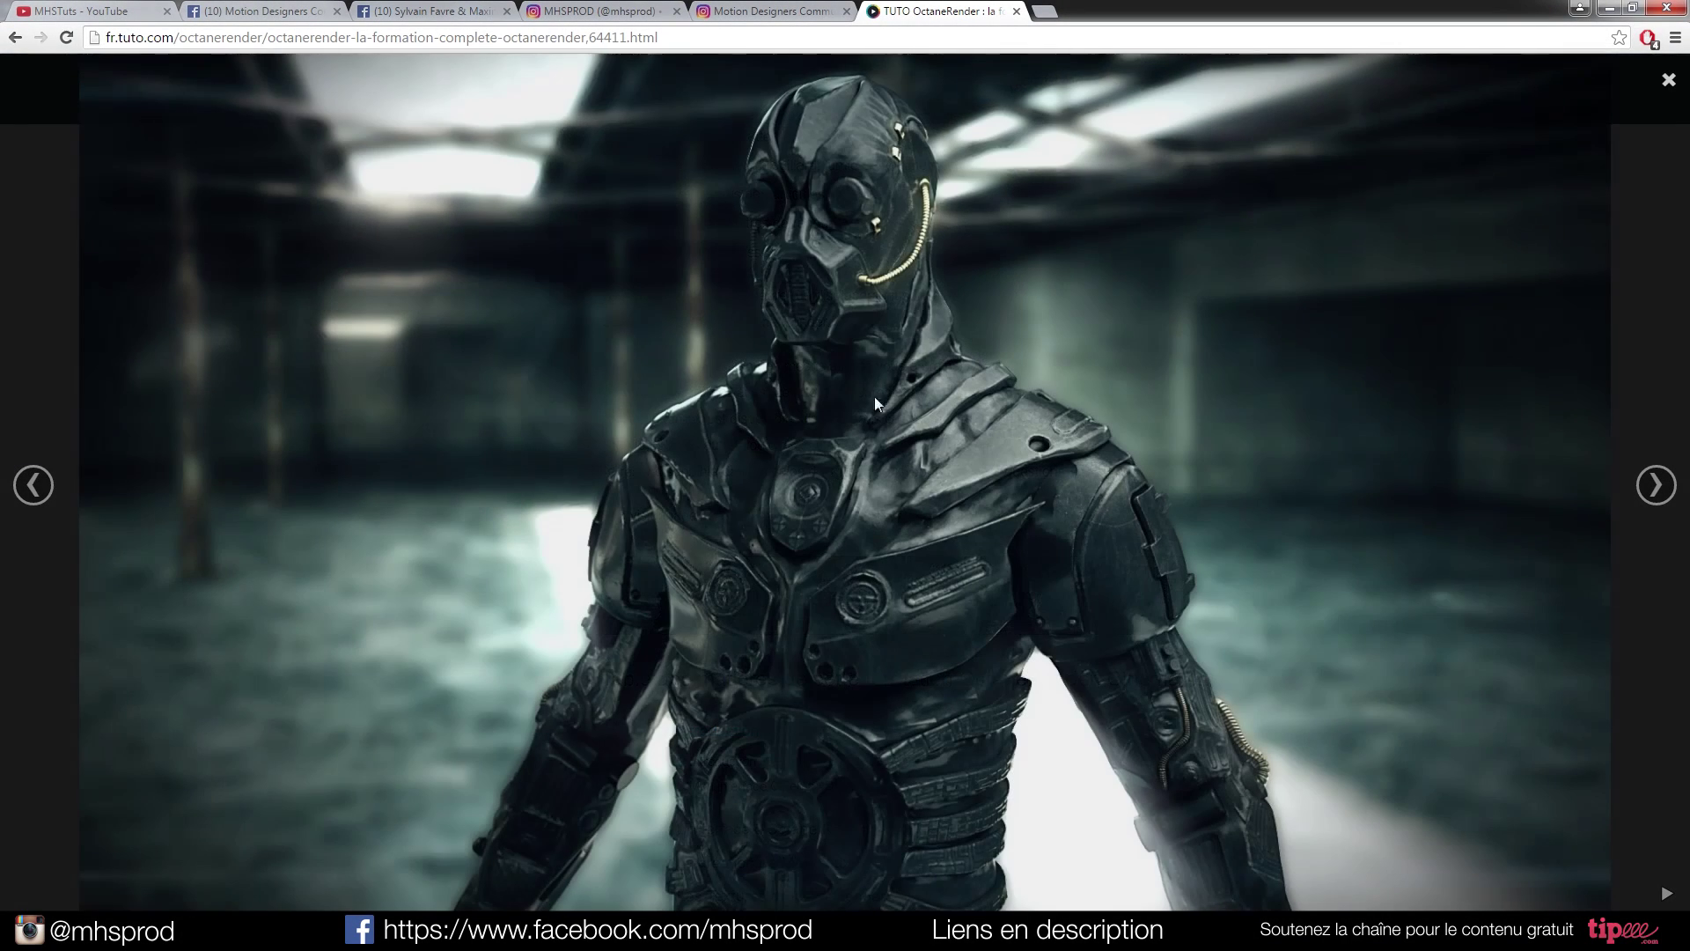
{"action": "left_click", "coordinate": [3, 317]}
{"action": "scroll", "coordinate": [197, 389], "scroll_direction": "up", "scroll_amount": 15}
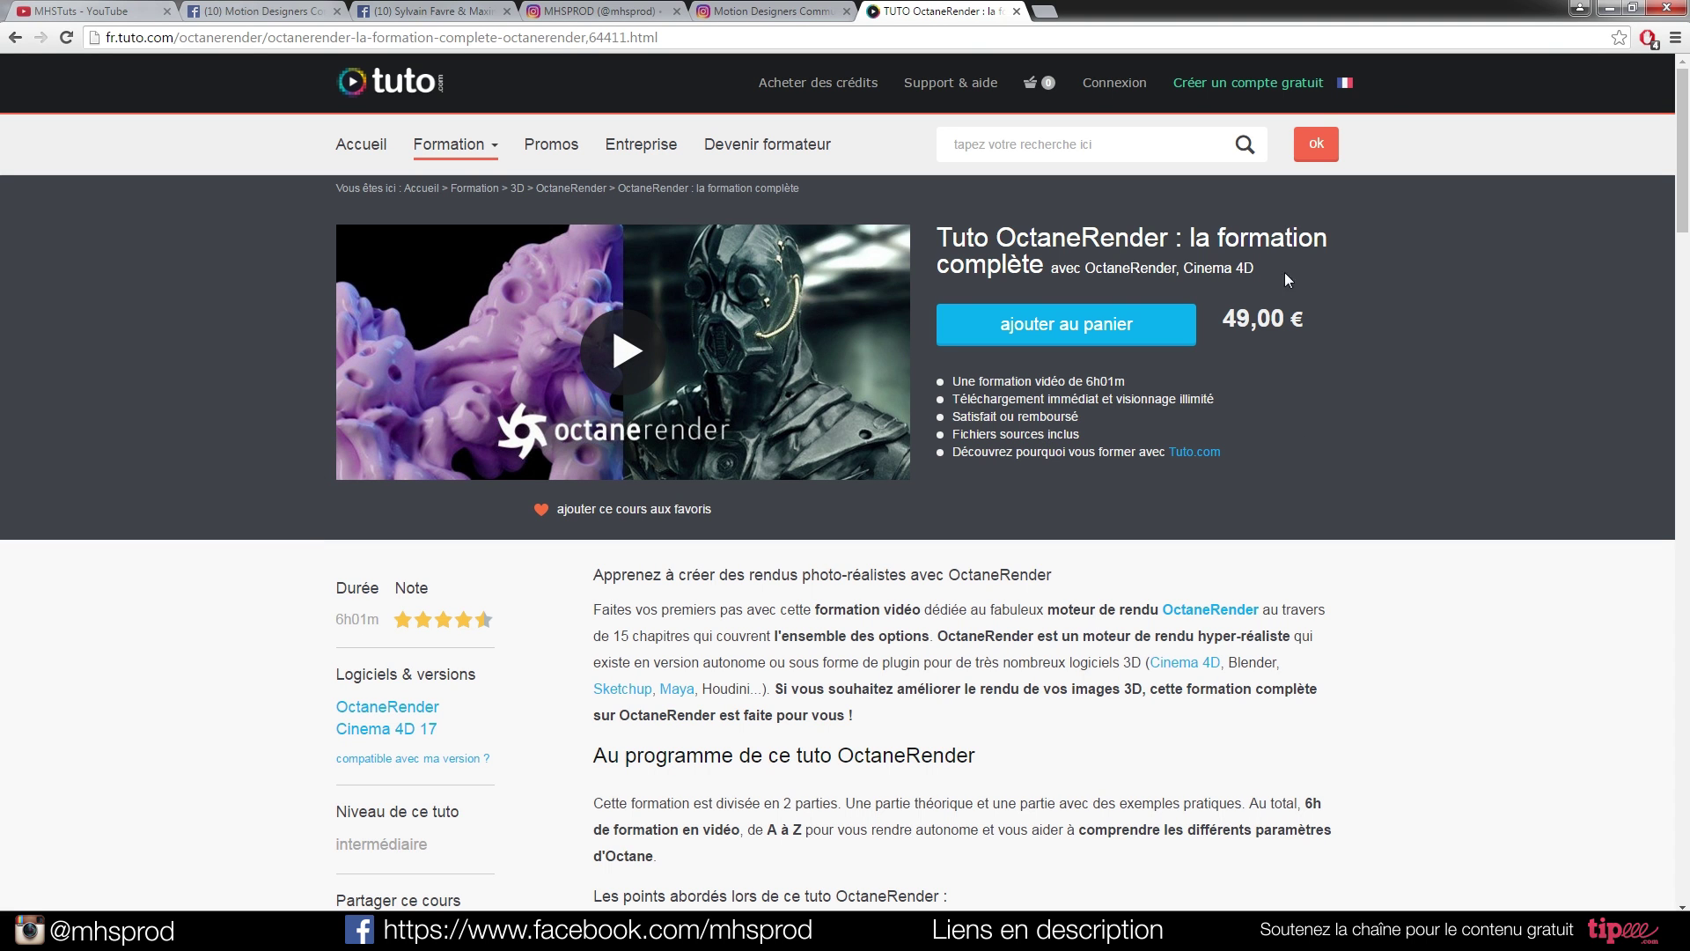
{"action": "scroll", "coordinate": [227, 629], "scroll_direction": "down", "scroll_amount": 3}
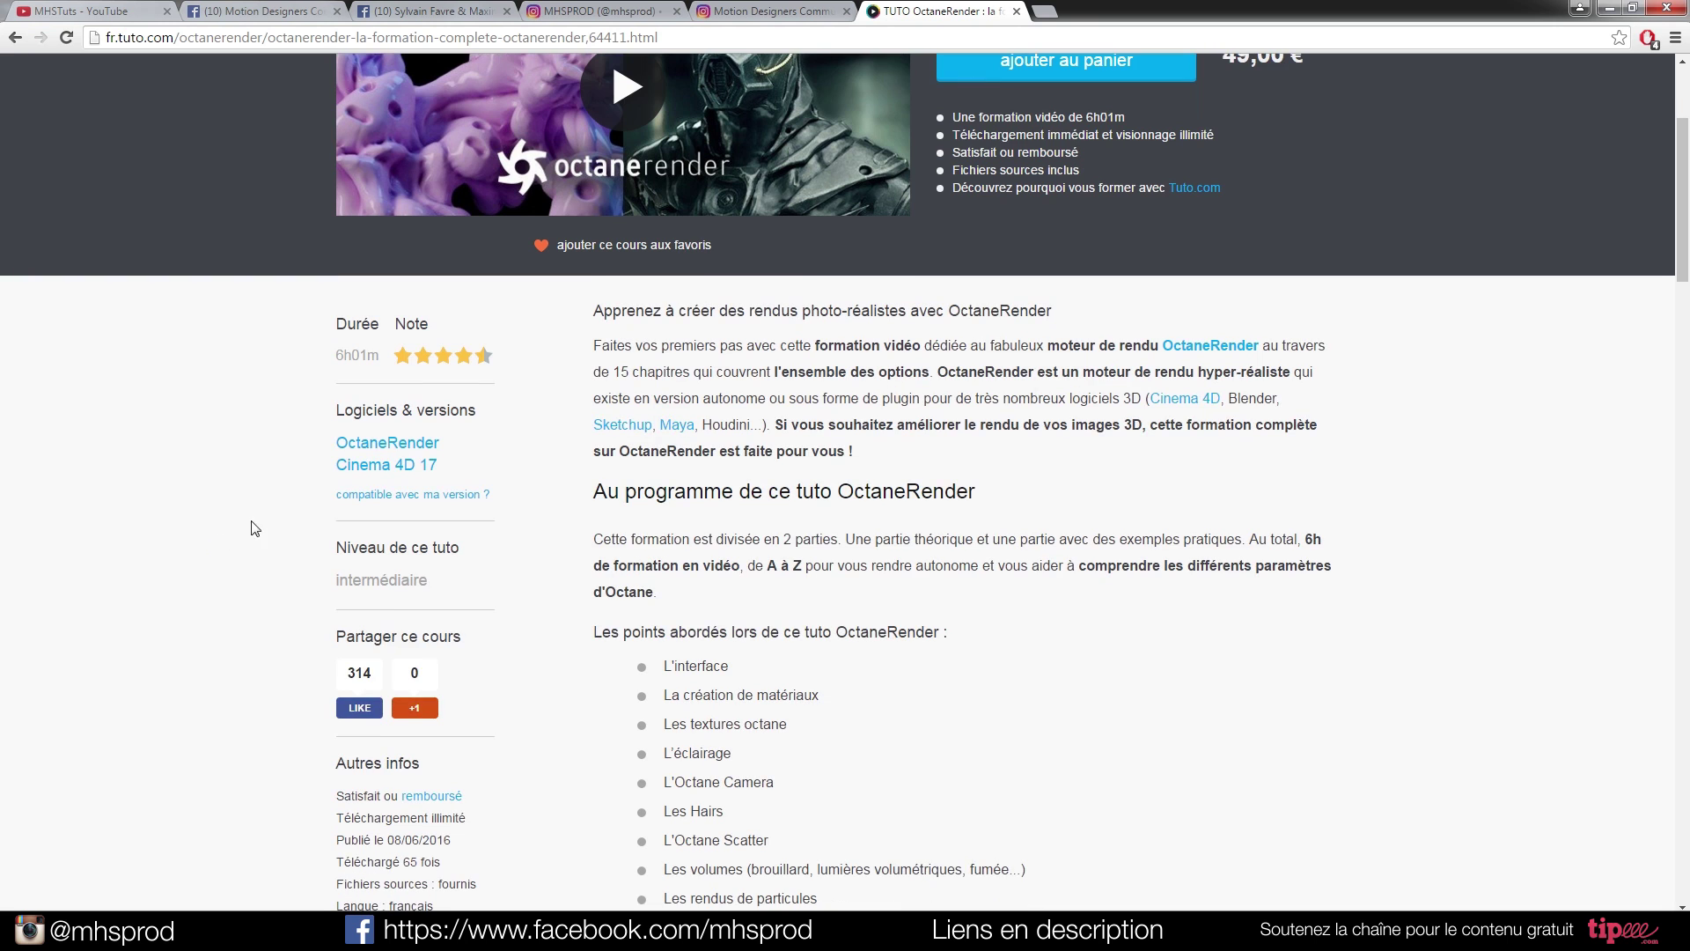
{"action": "scroll", "coordinate": [1105, 406], "scroll_direction": "up", "scroll_amount": 3}
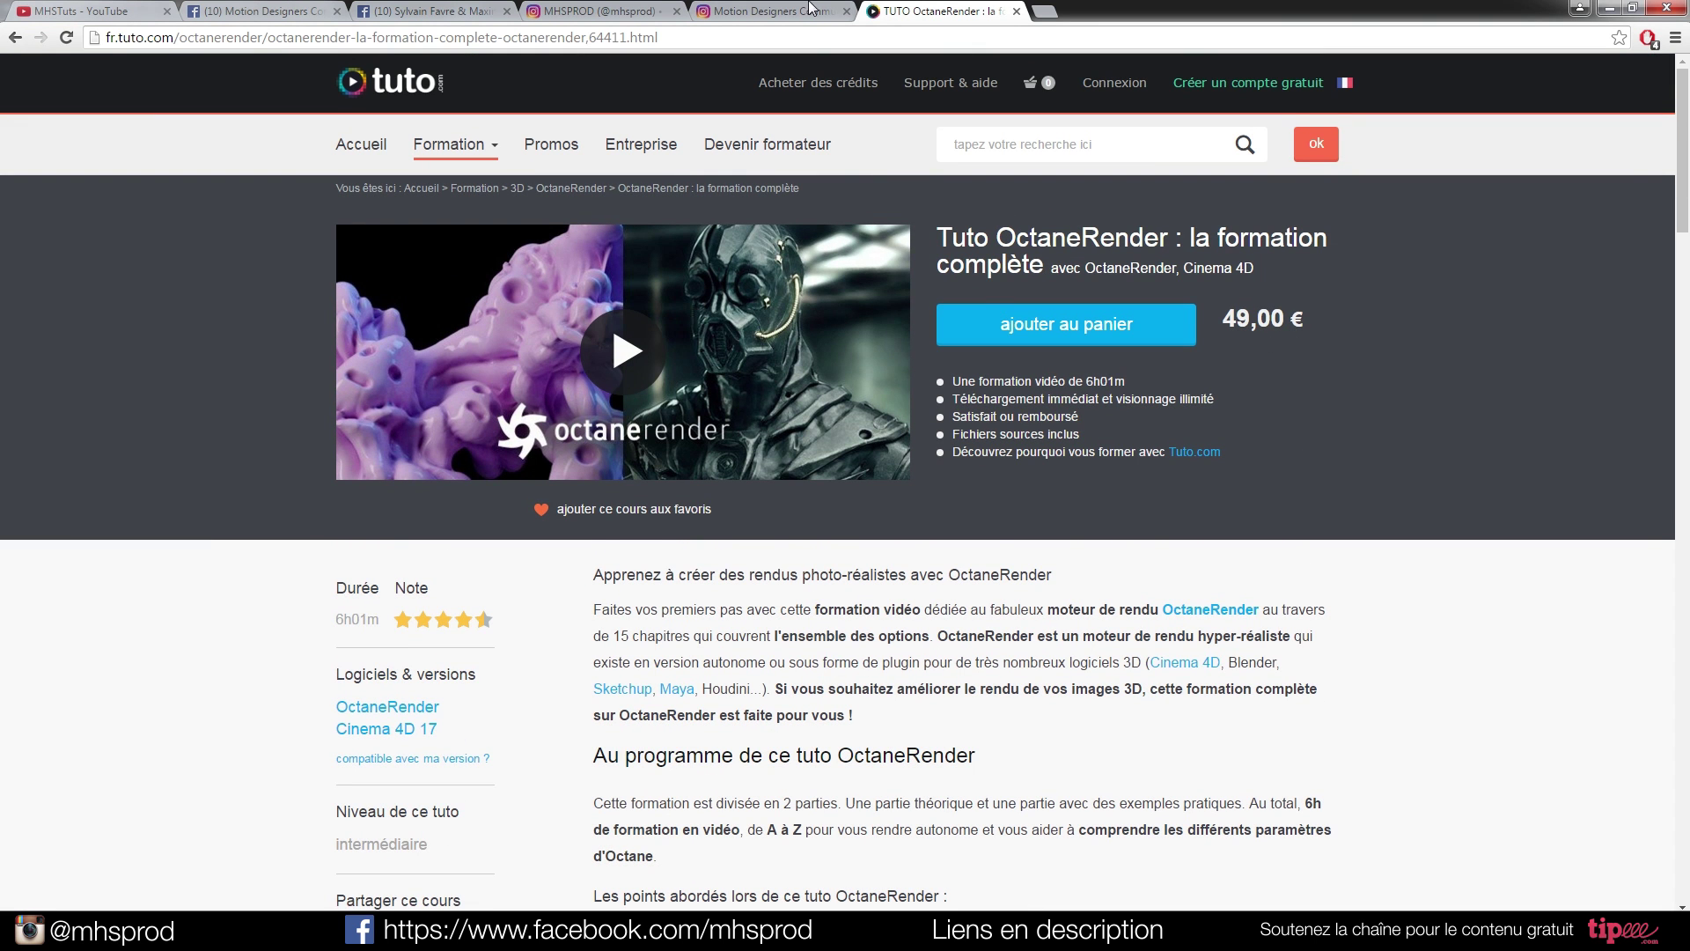
Switch to the MHSTuts YouTube channel and advance the row of uploaded videos.
{"action": "left_click", "coordinate": [141, 11]}
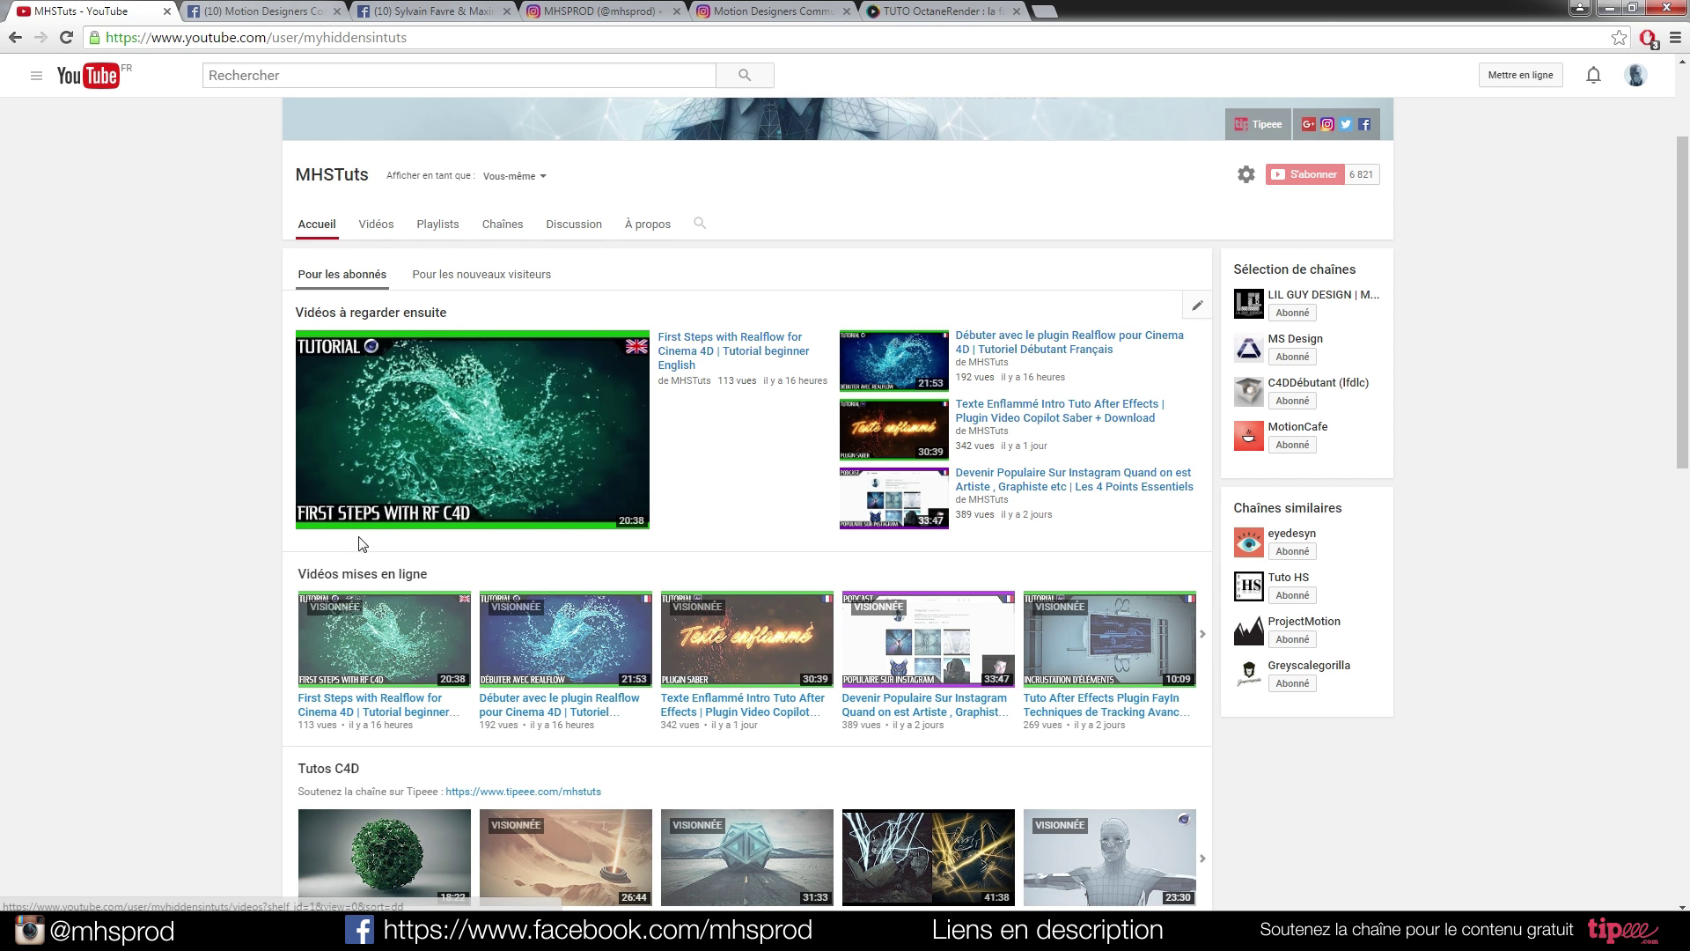
{"action": "left_click", "coordinate": [1210, 641]}
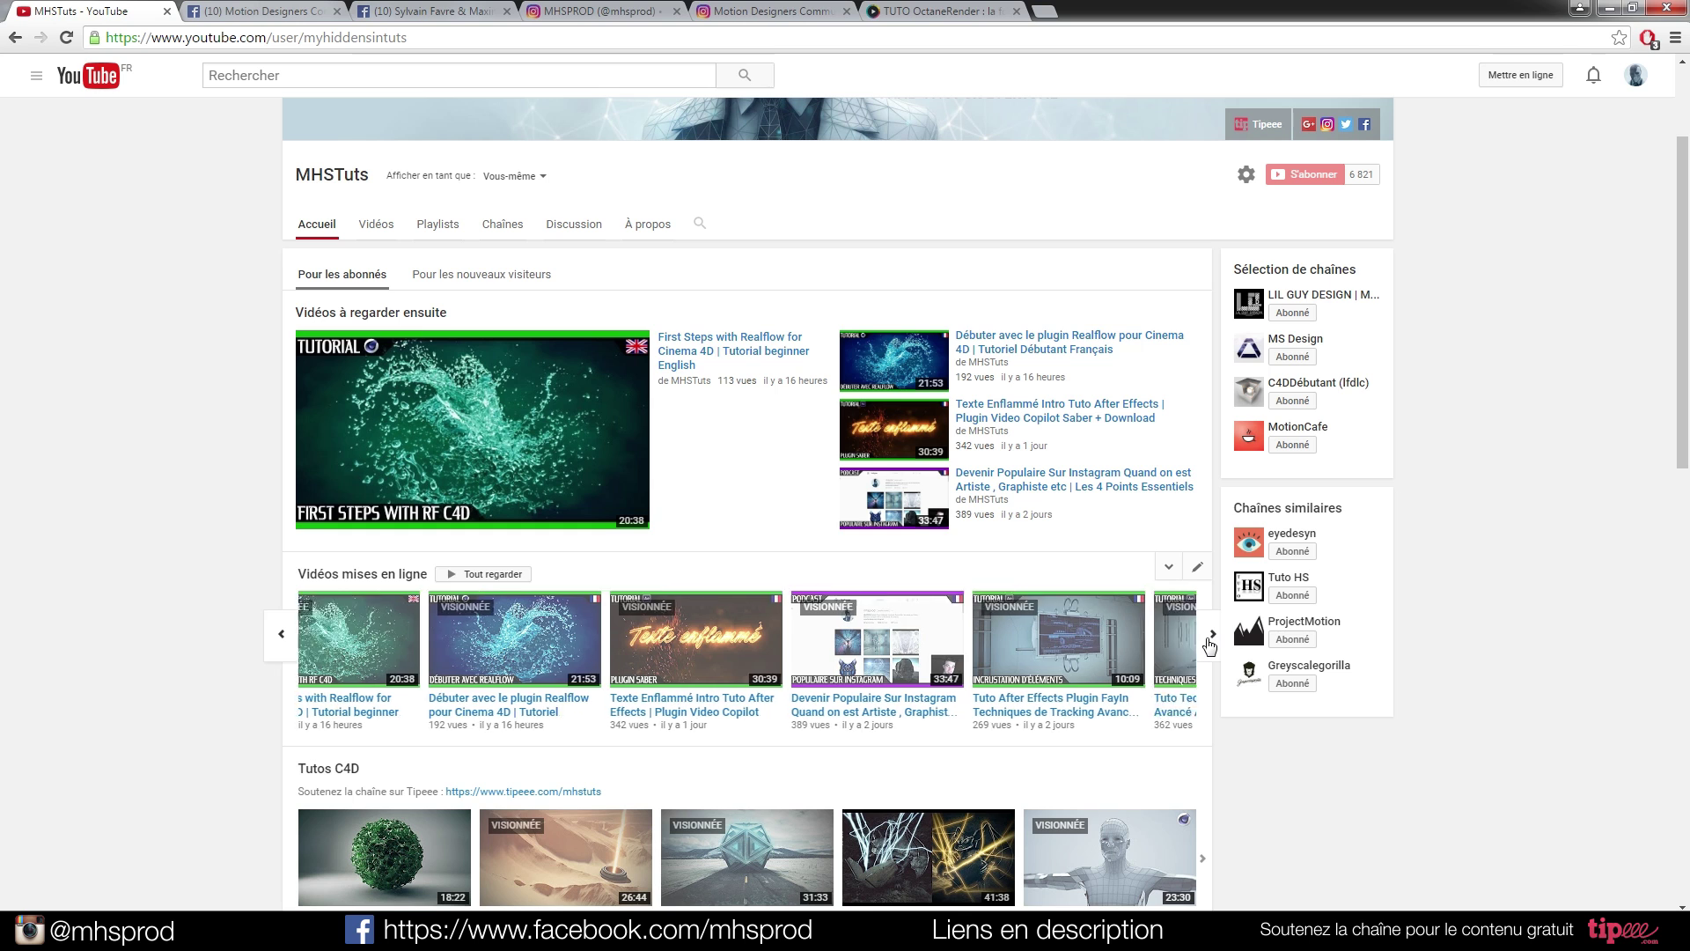